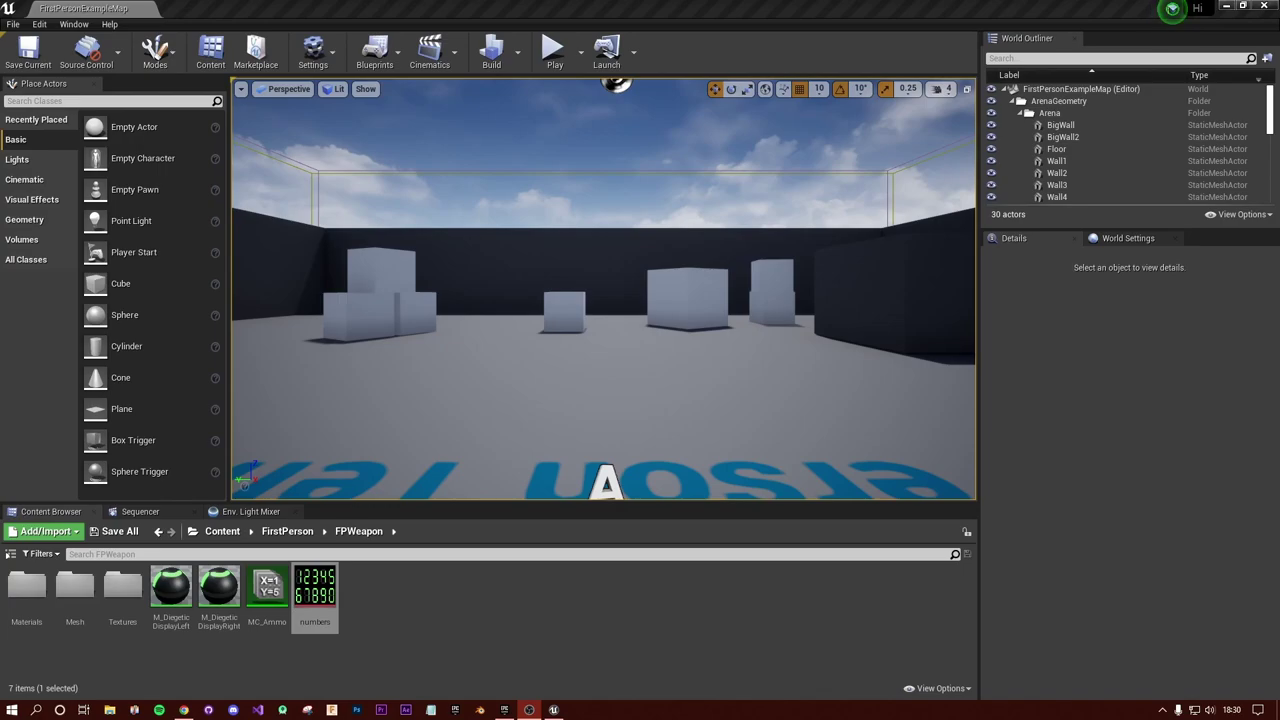
Step: In Chrome, preview the Halo rifle reference image with the 69 ammo counter, then return to Unreal
key(alt+Tab)
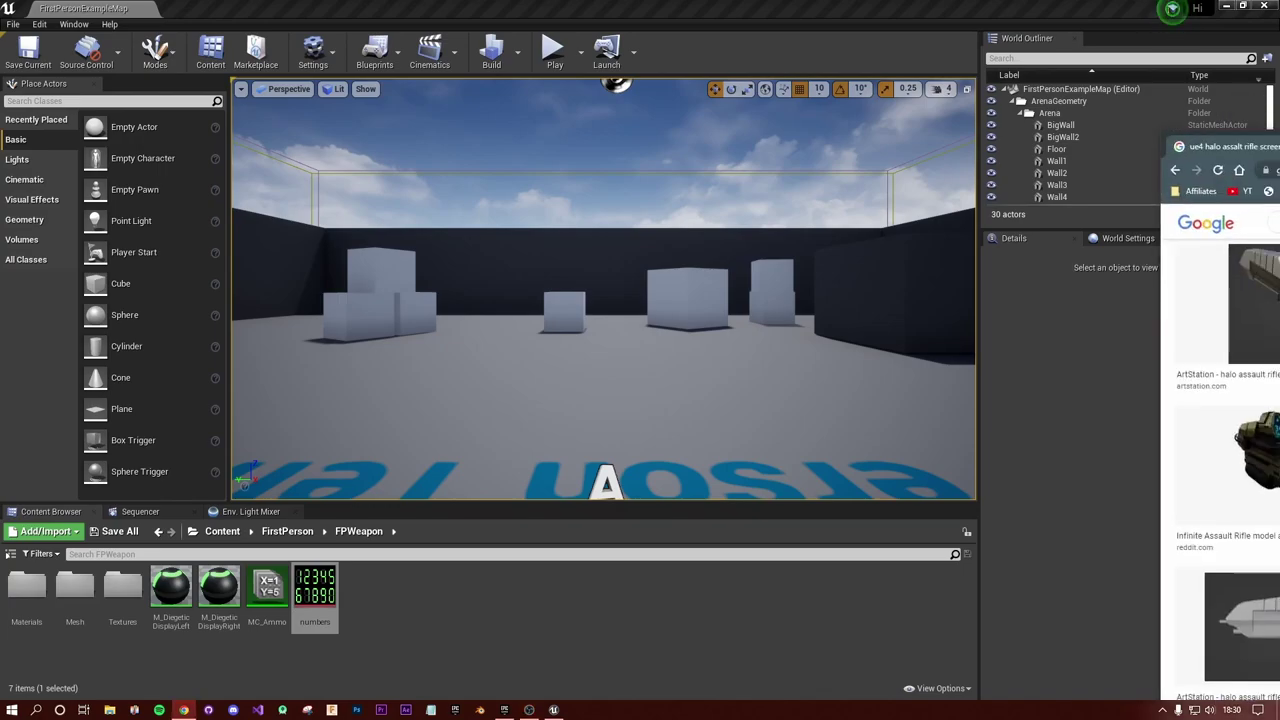
key(super+Up)
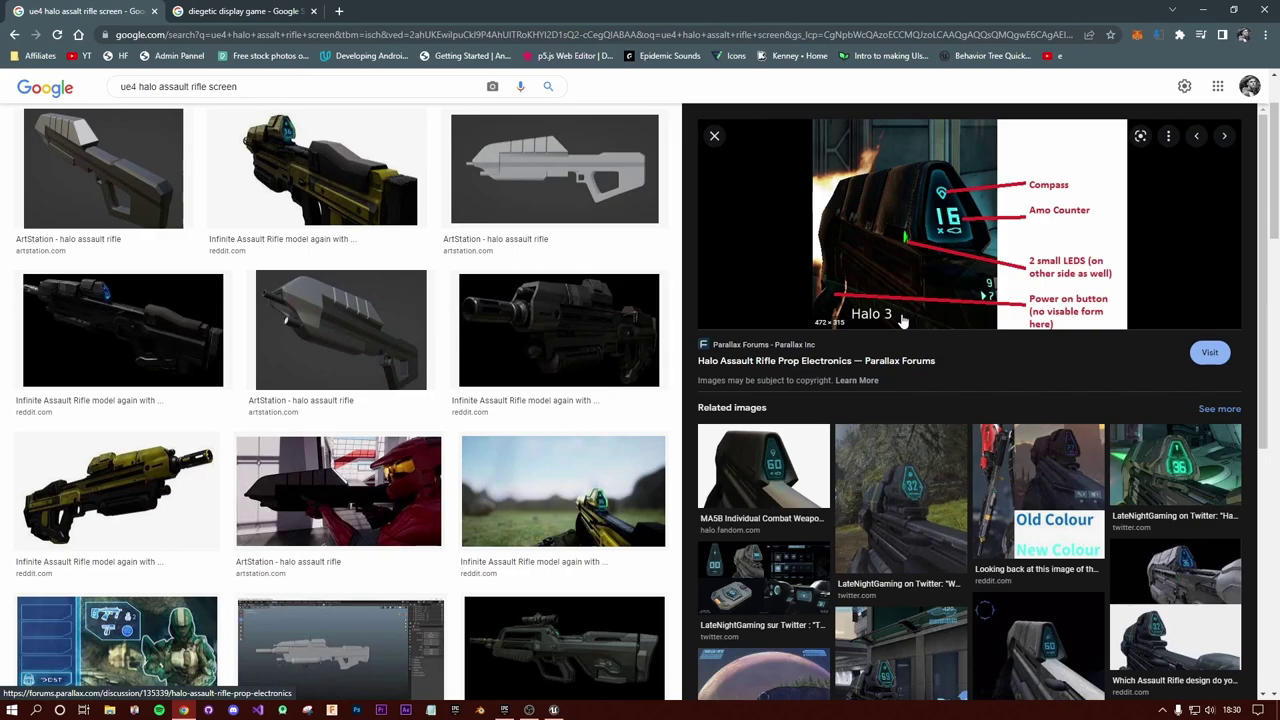
click(225, 11)
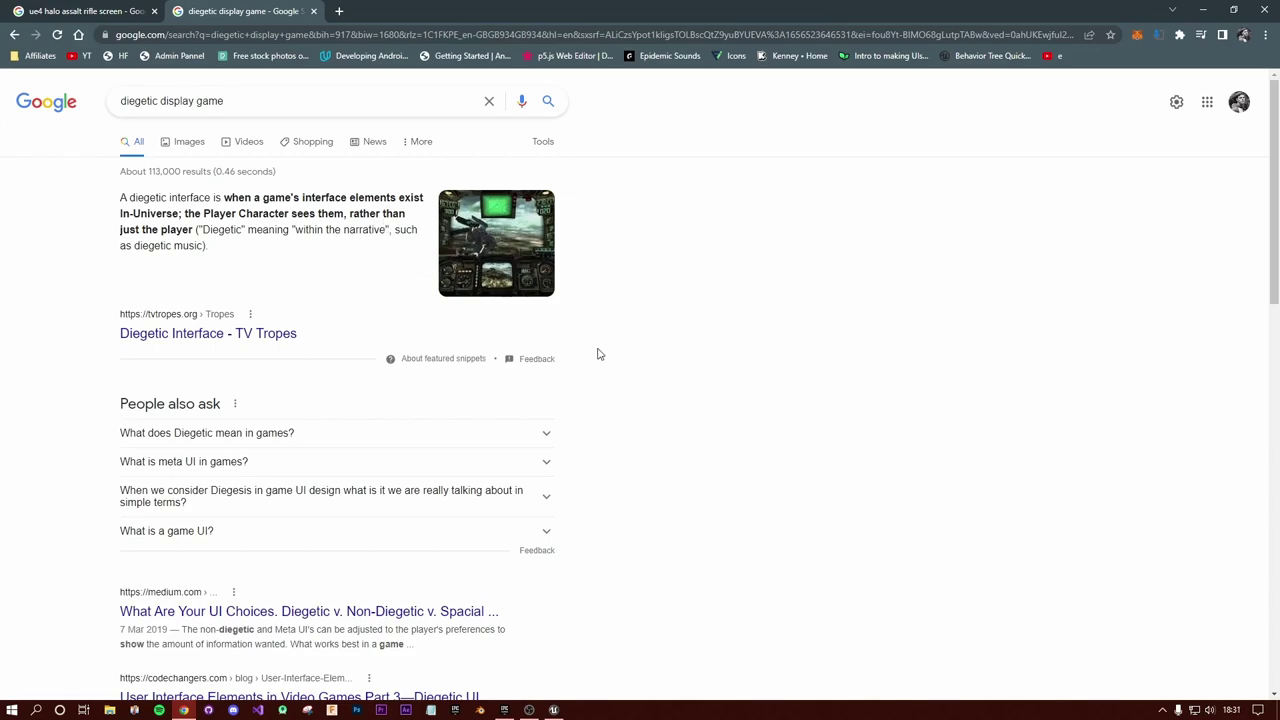
click(140, 11)
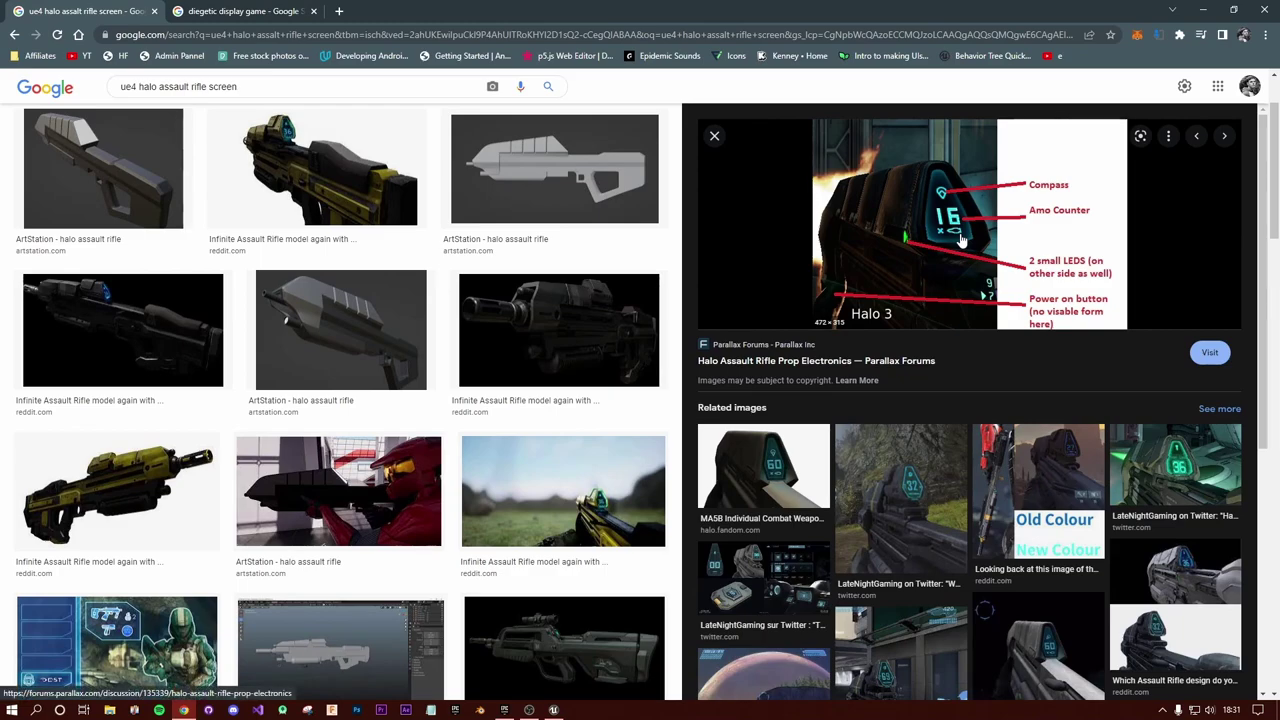
click(904, 657)
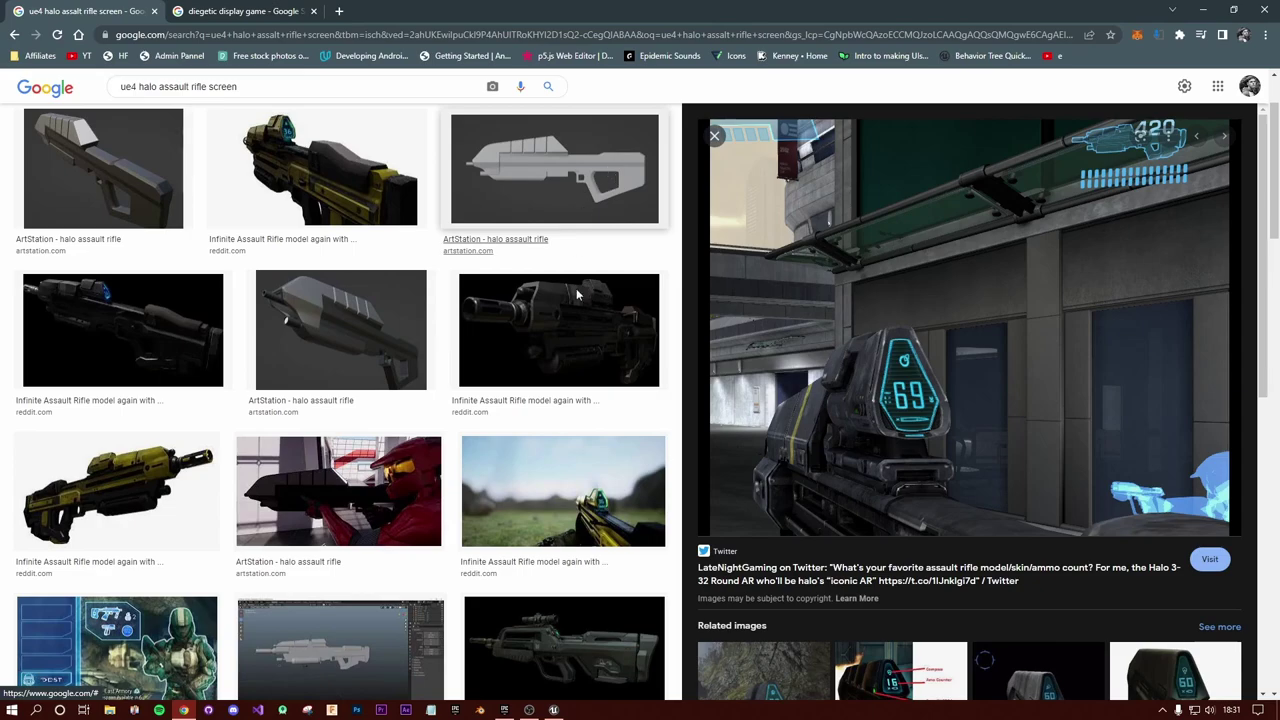
key(alt+Tab)
Step: Play-test the level, firing repeatedly so the gun display drops from 24 to 06, then stop
click(555, 55)
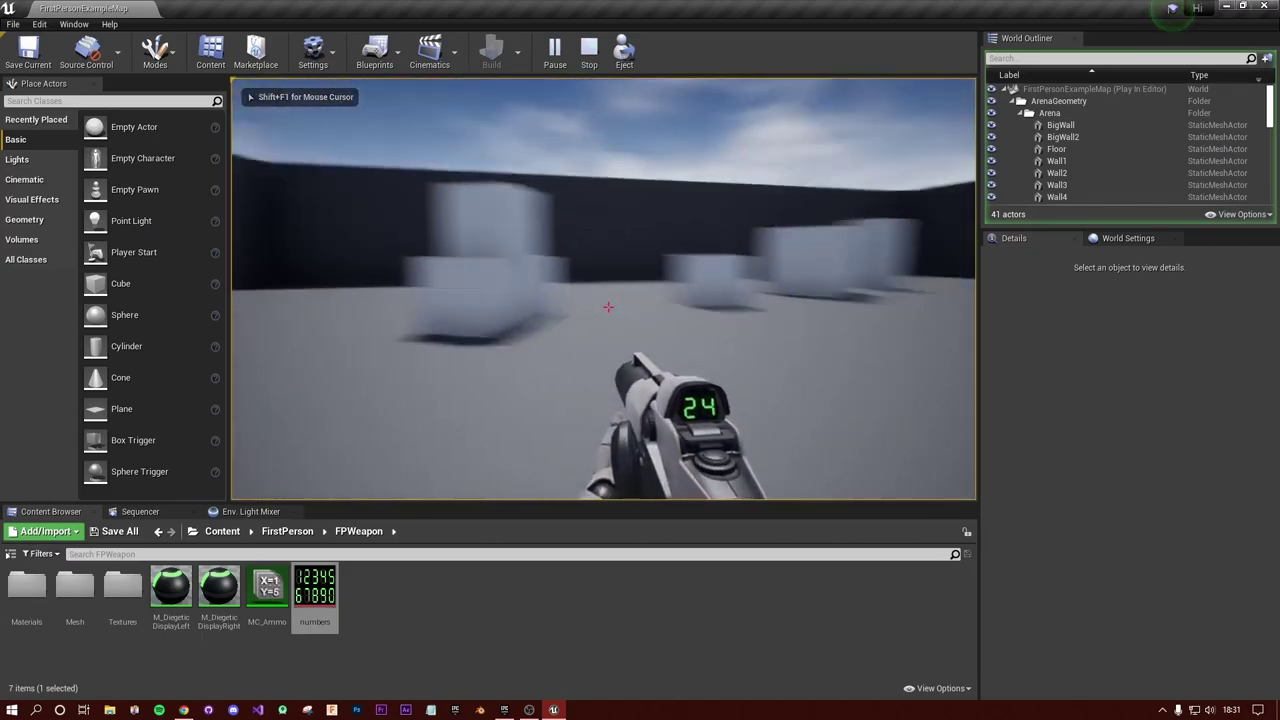
click(608, 307)
click(608, 307)
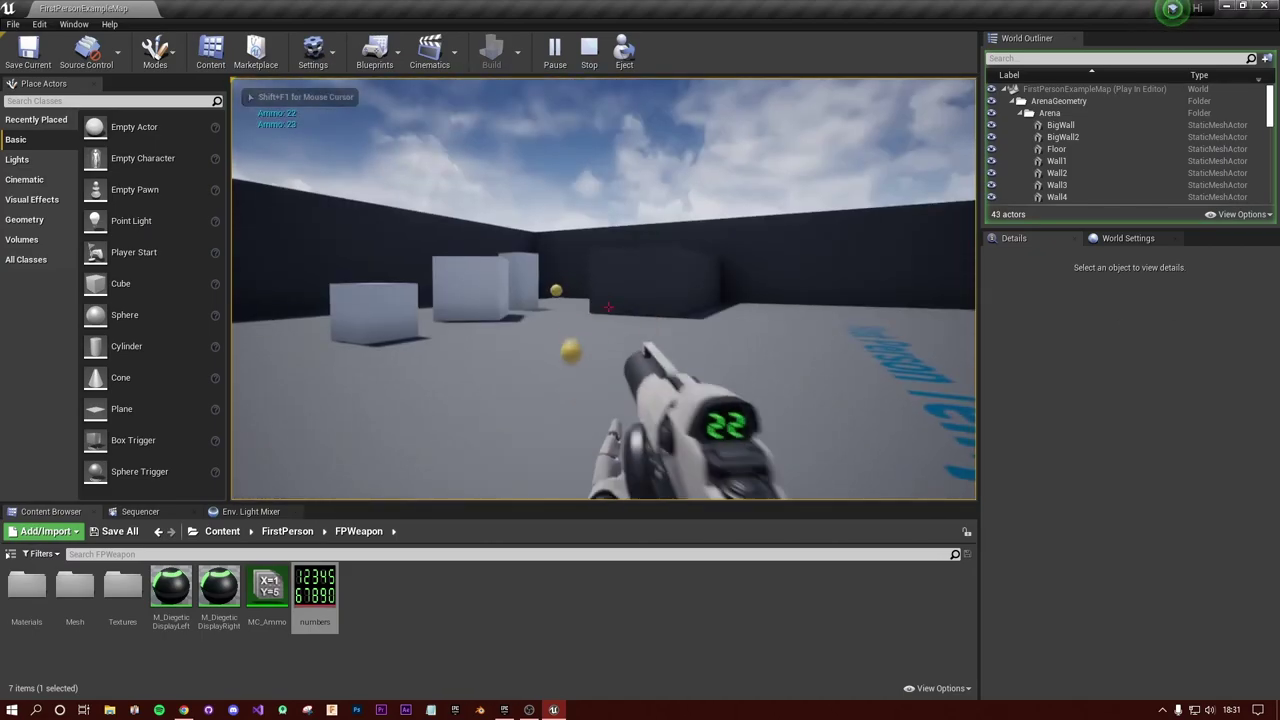
click(608, 307)
click(608, 307)
click(608, 307)
click(608, 307)
click(608, 307)
click(608, 307)
click(608, 307)
click(608, 307)
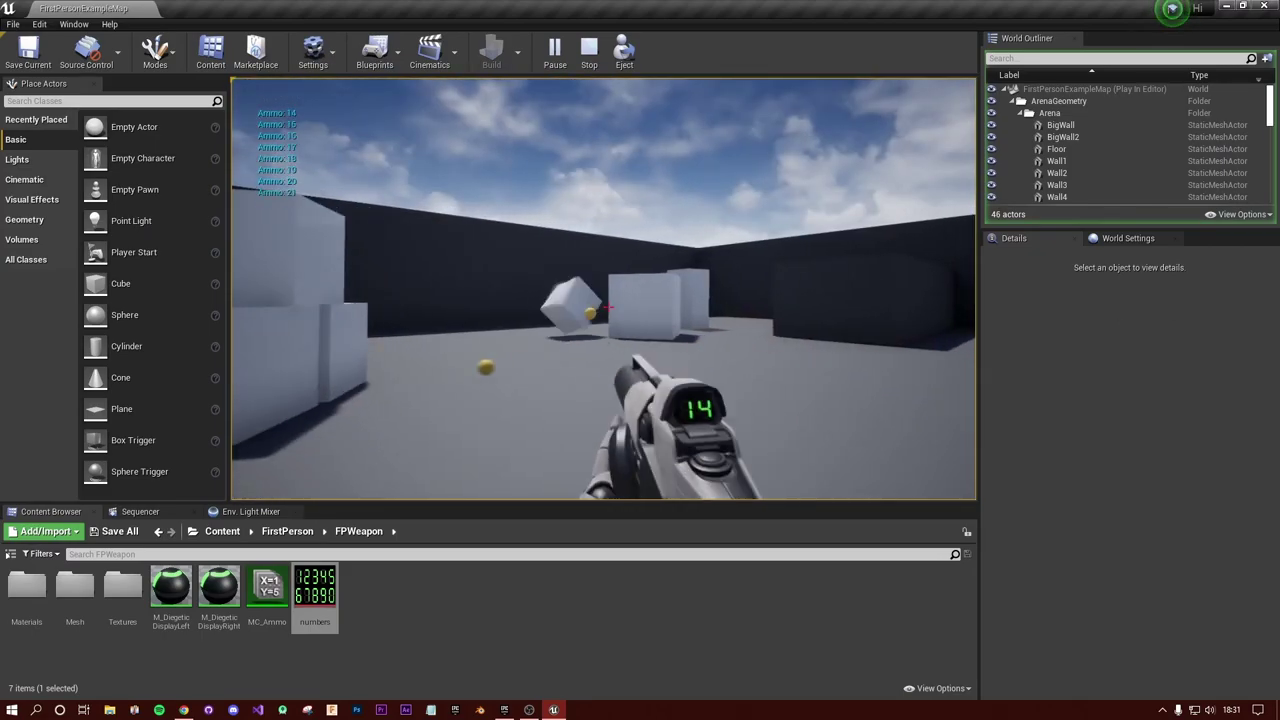
click(608, 307)
click(608, 307)
click(608, 307)
click(608, 307)
click(608, 307)
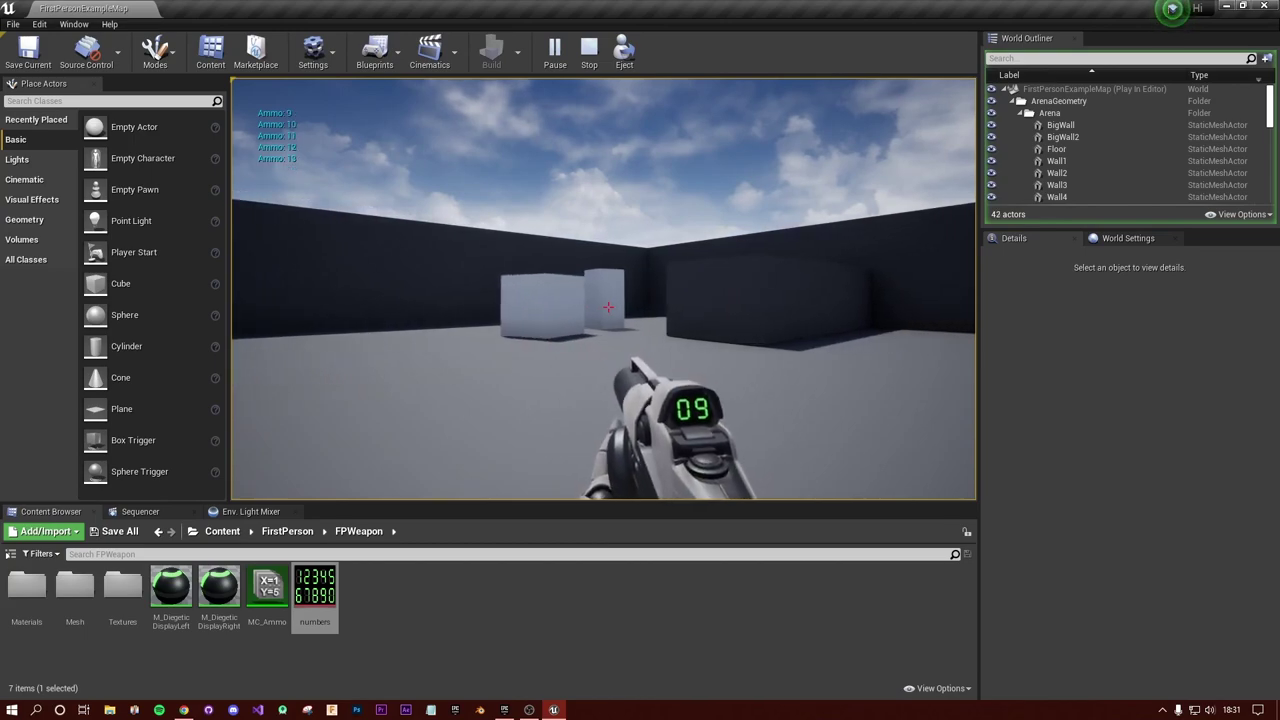
click(608, 307)
click(608, 307)
click(608, 307)
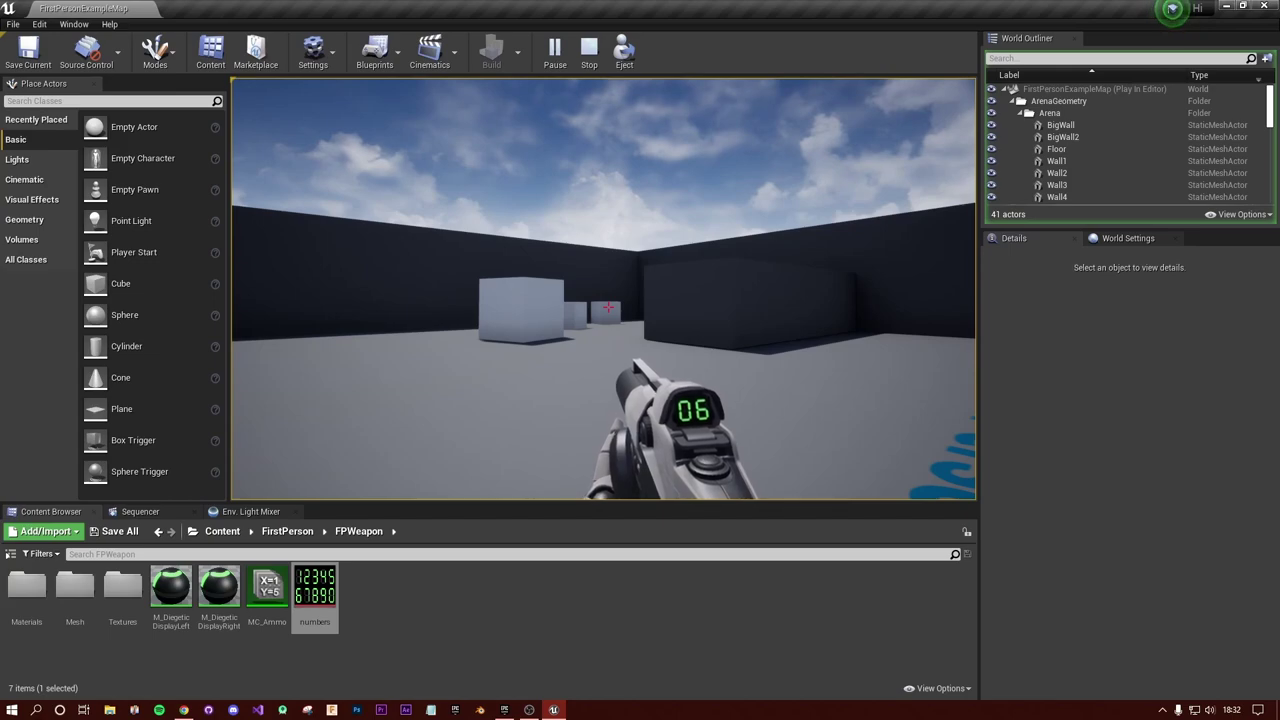
key(w)
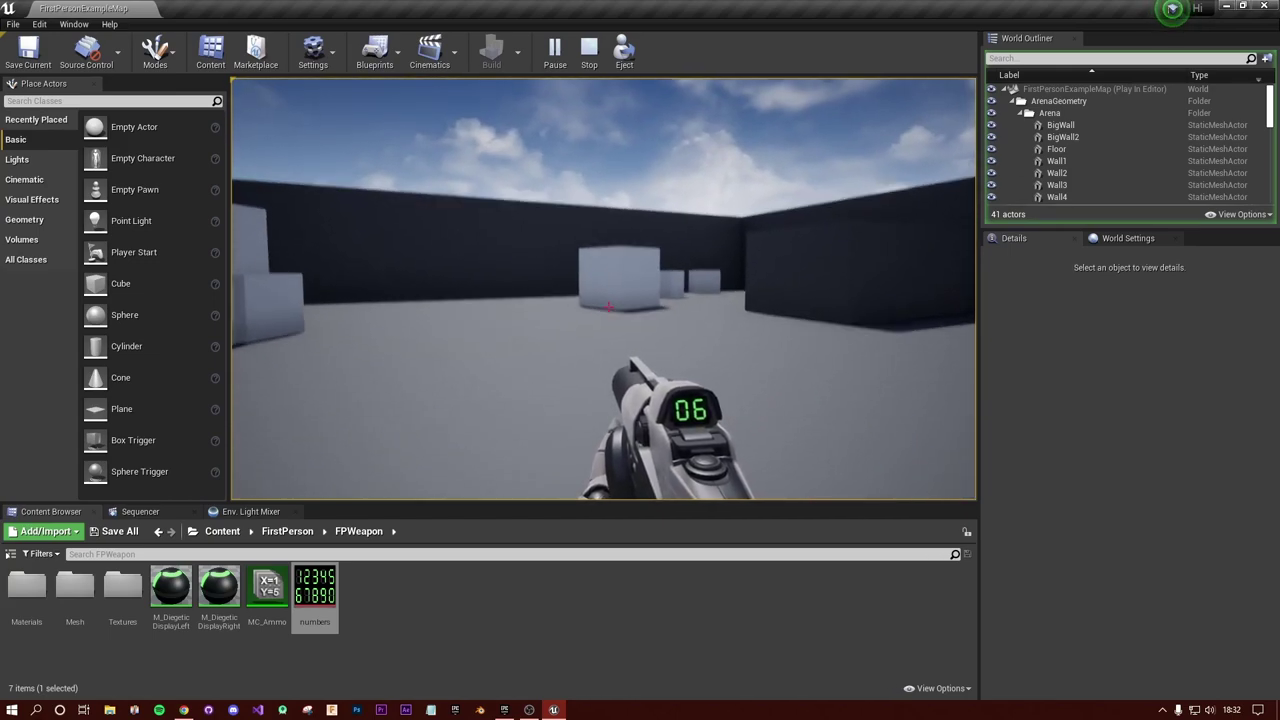
key(Escape)
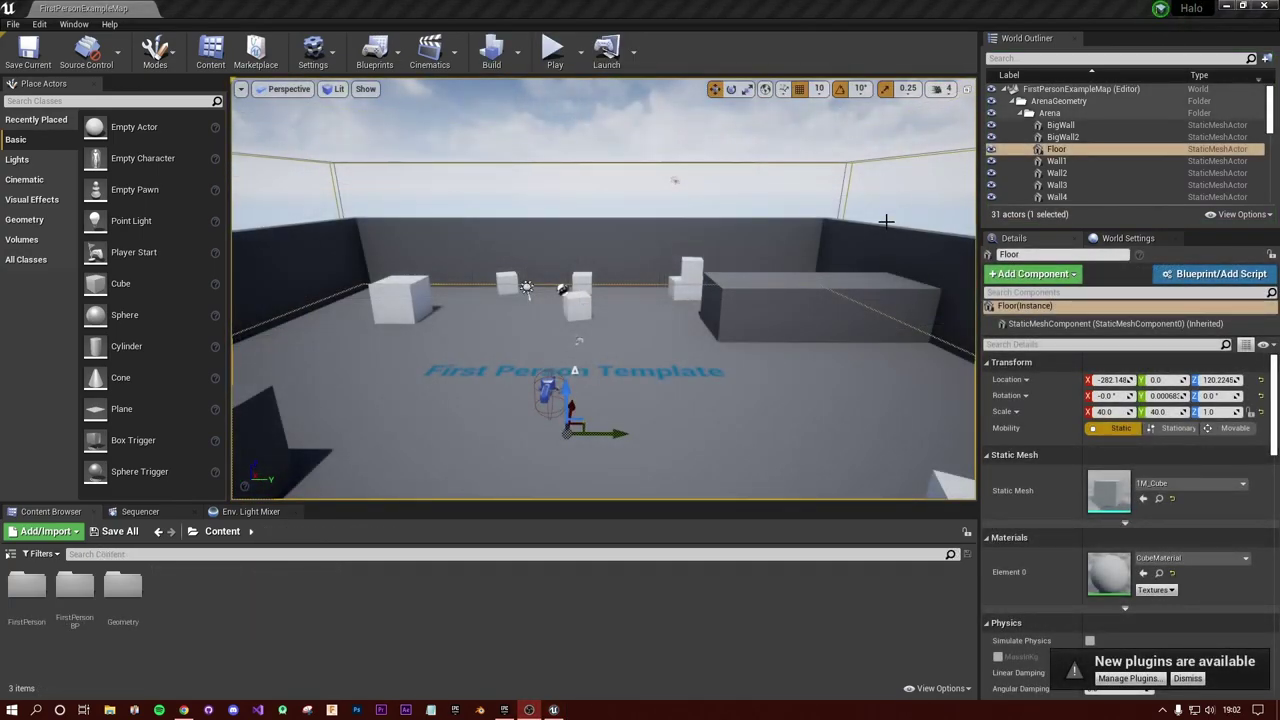
Step: Open the FirstPersonCharacter Blueprint and orbit its 3D viewport in close to the gun
click(541, 389)
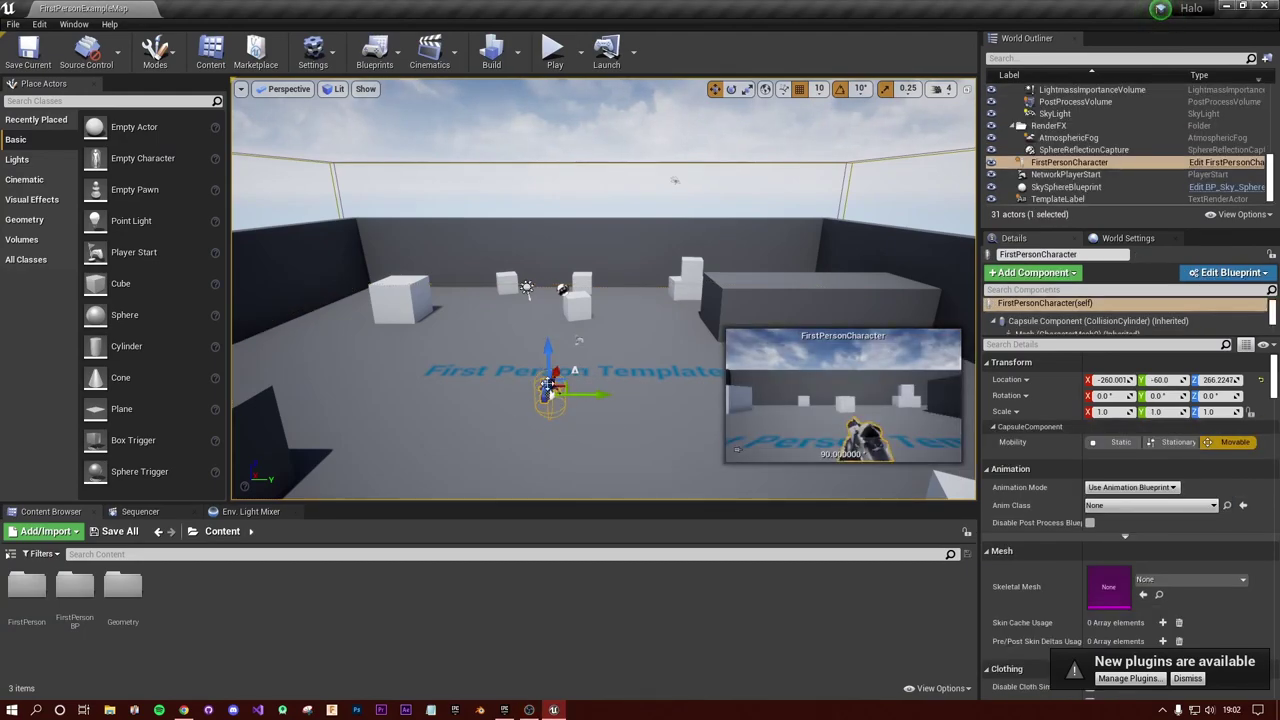
click(1212, 163)
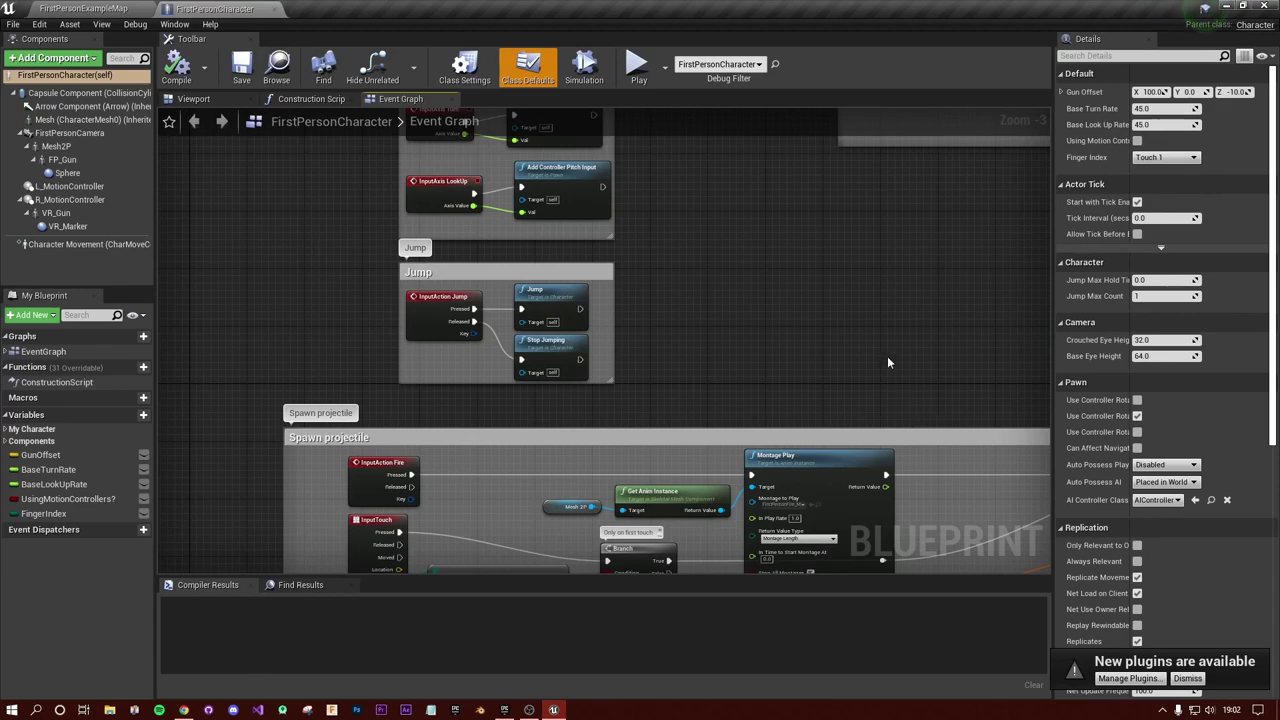
click(193, 100)
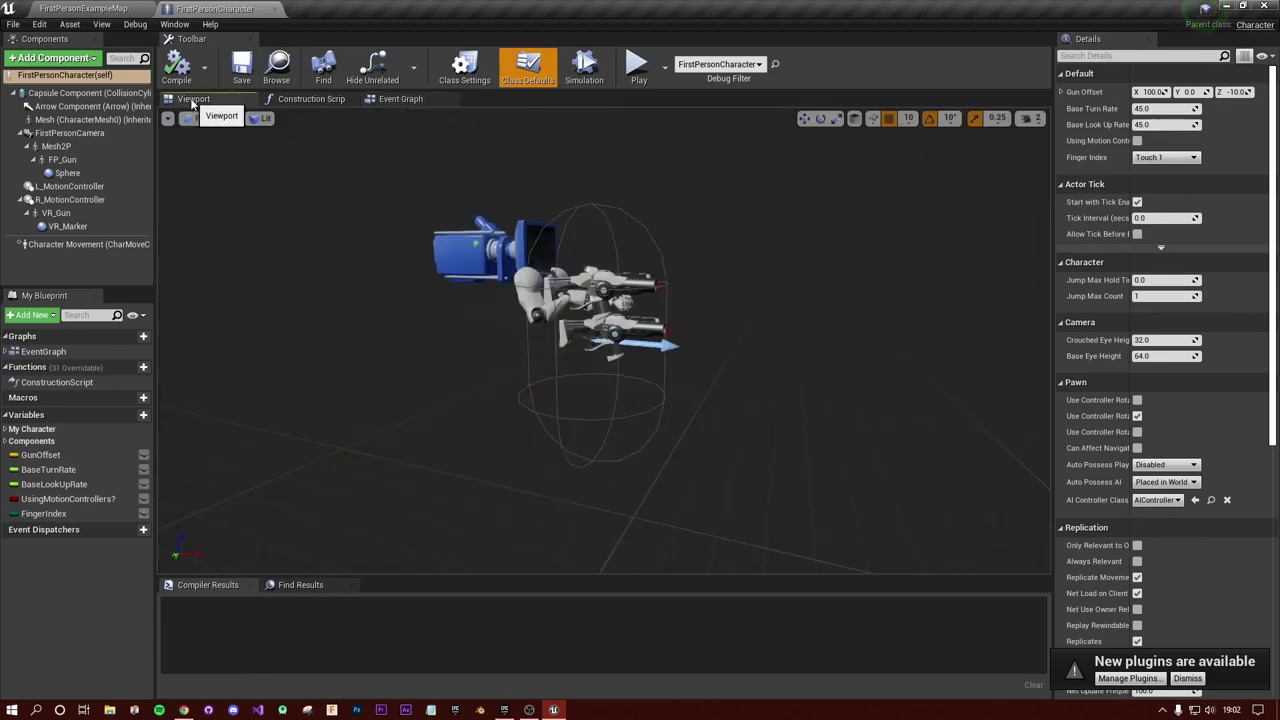
scroll(601, 385, up, 3)
drag(601, 385, 382, 364)
drag(569, 364, 599, 368)
Step: Select the FP_Gun component and bring up the list of components to add
click(598, 368)
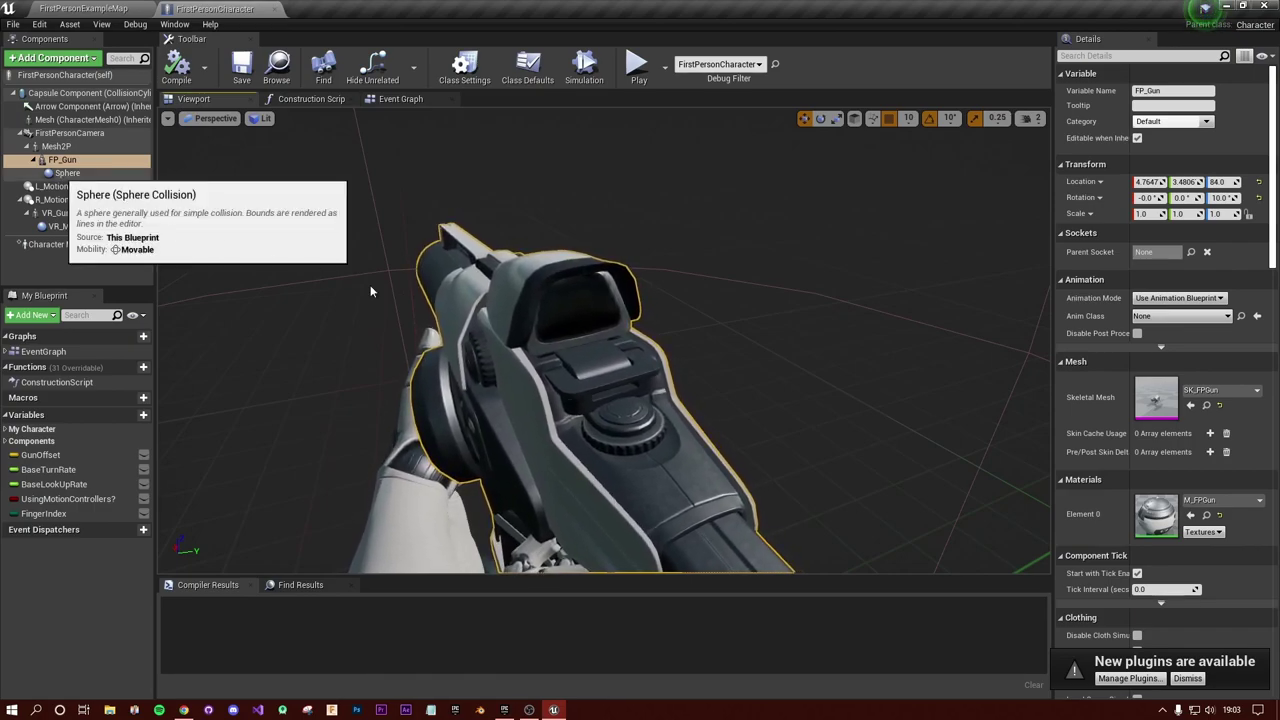
click(67, 173)
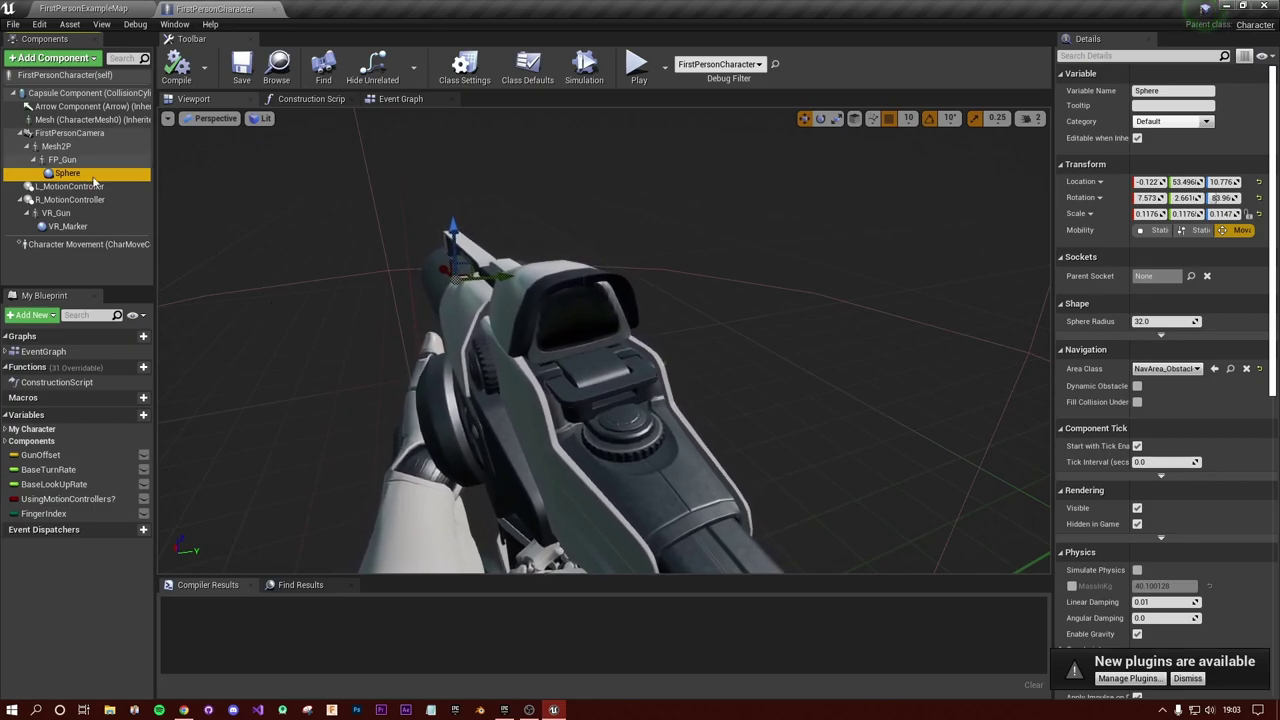
click(62, 160)
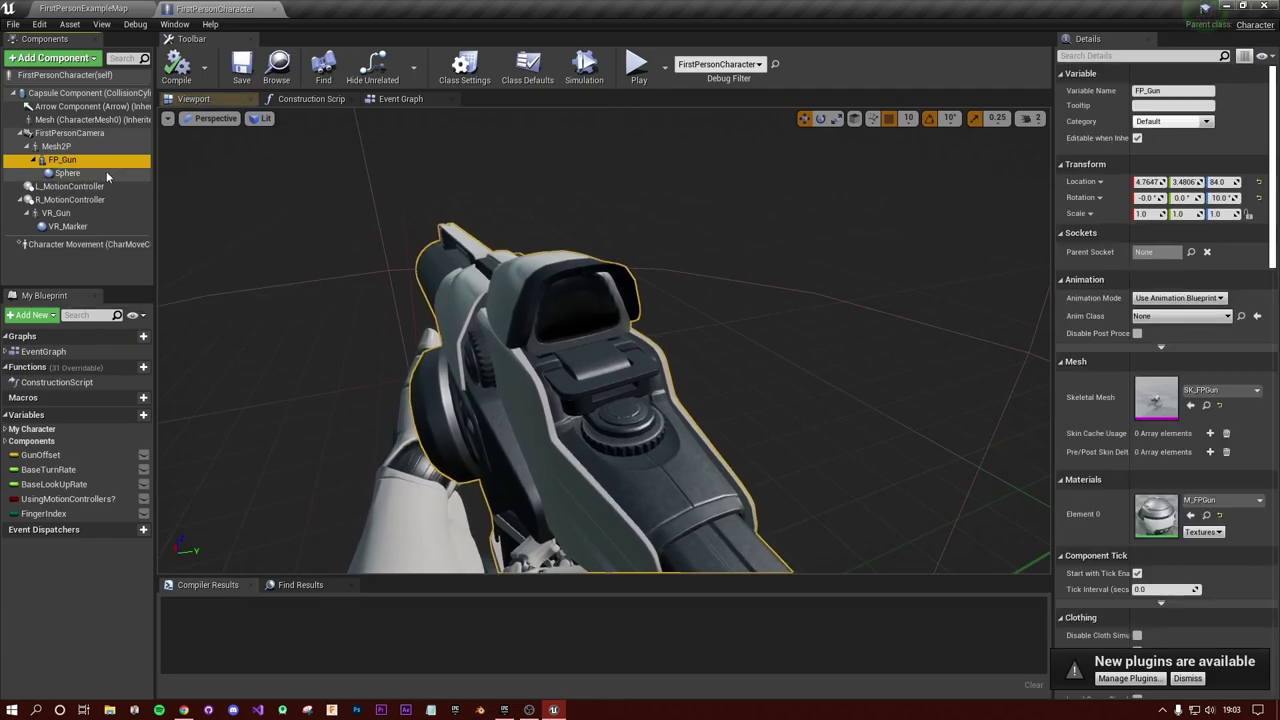
click(55, 58)
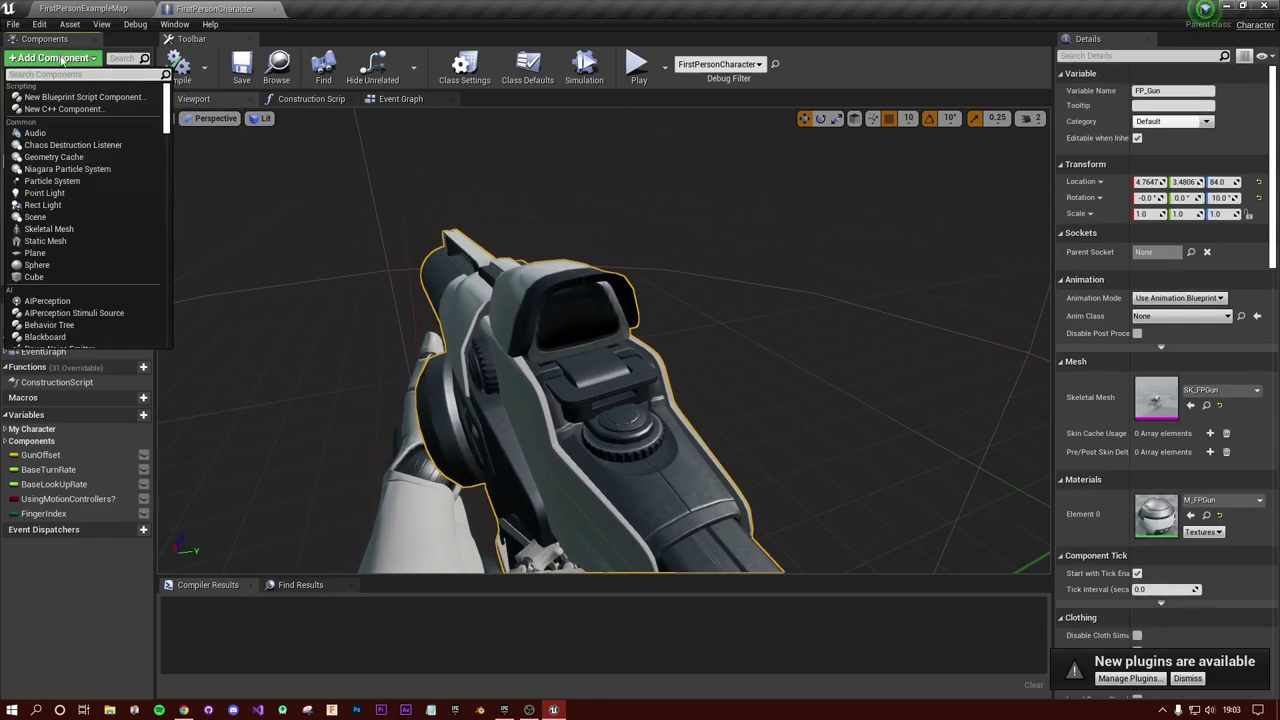
Step: Add a Plane component under FP_Gun attached to the GripPoint socket
click(56, 251)
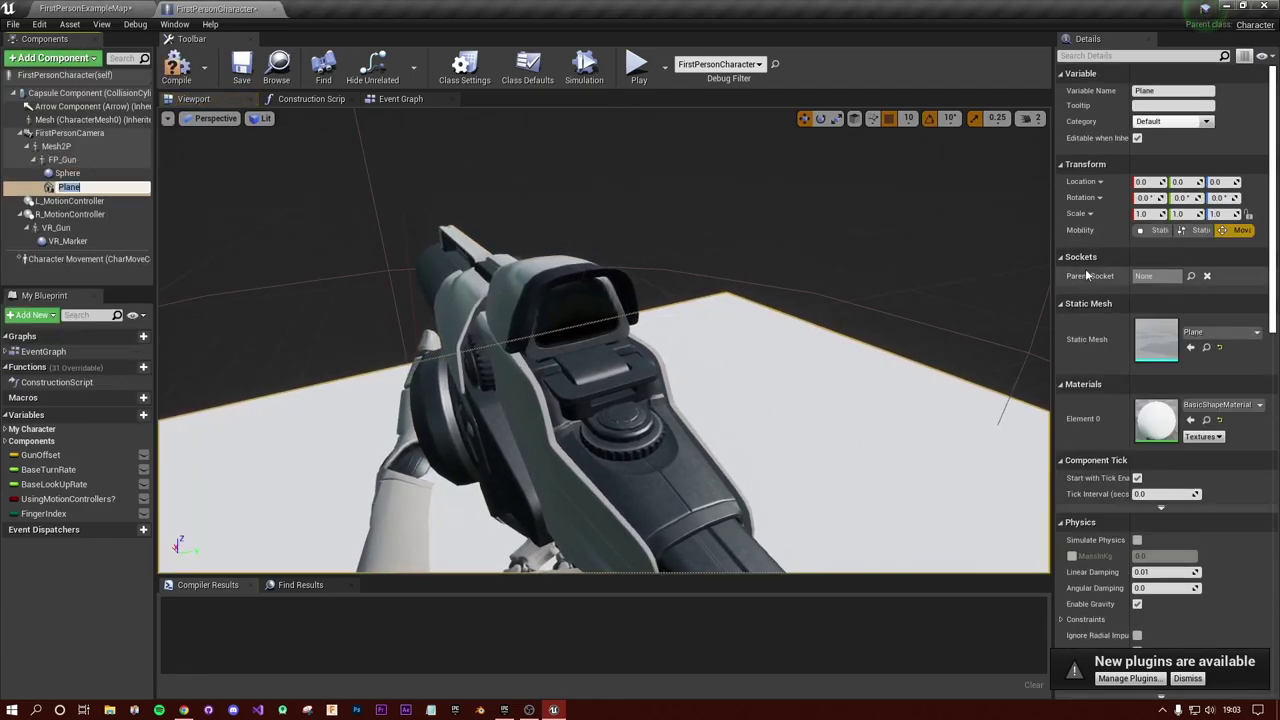
key(Return)
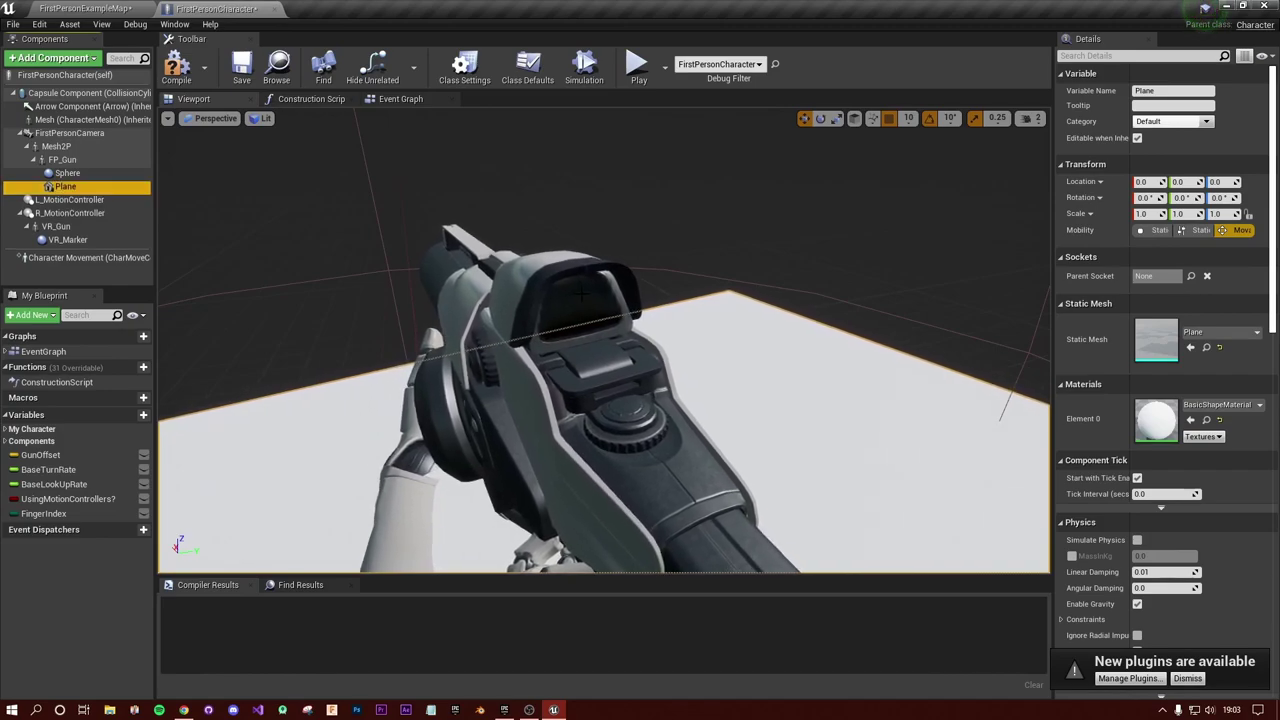
click(1190, 278)
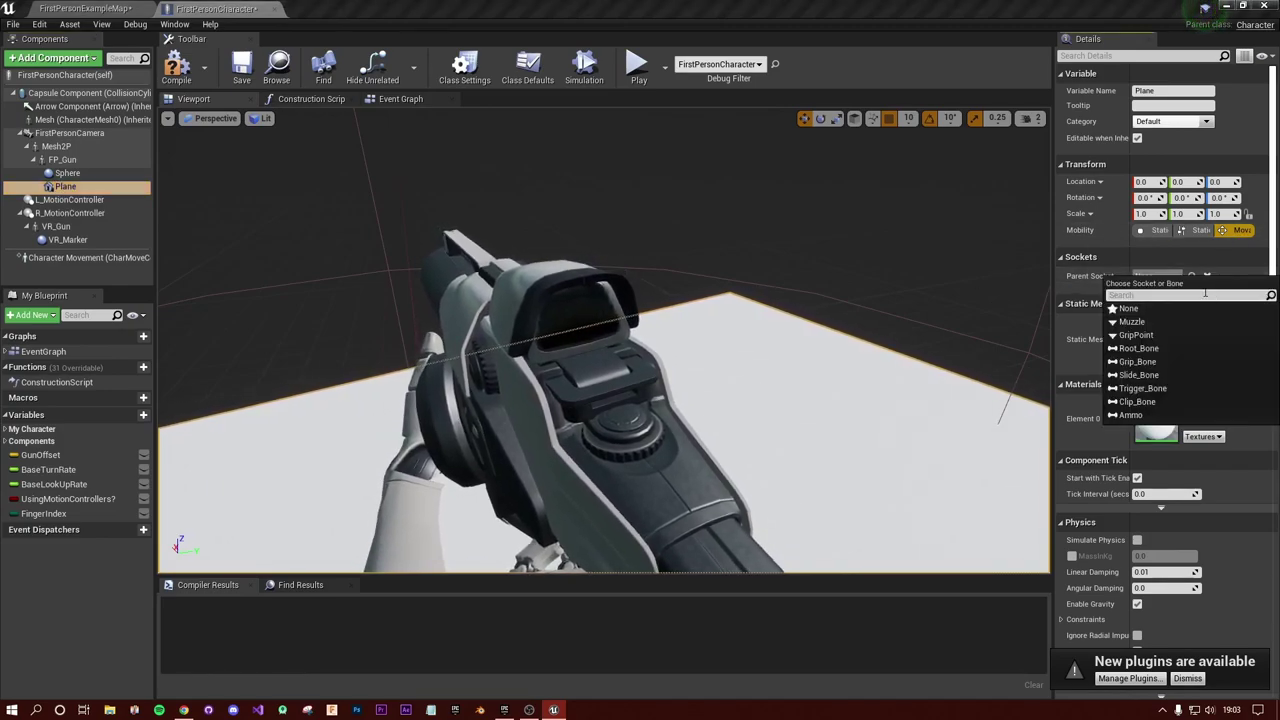
click(1136, 335)
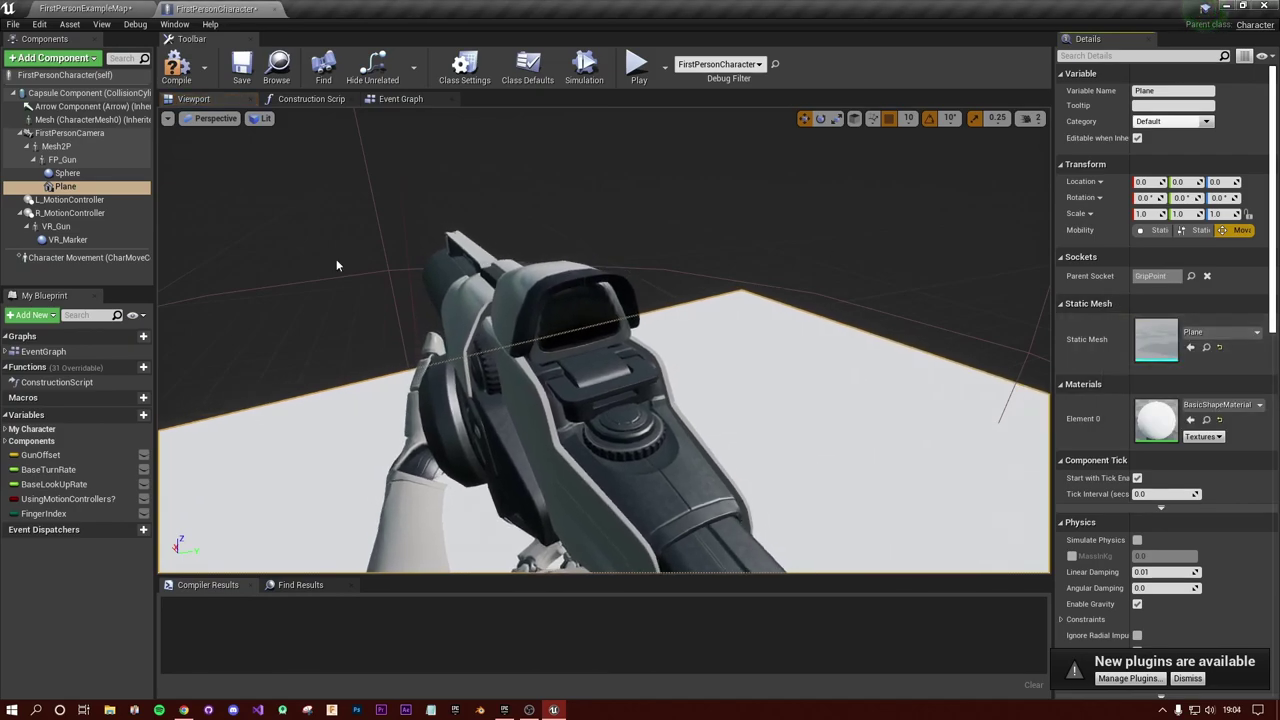
Step: Rotate the plane upright and scale it to 0.1 on X and Y
click(820, 118)
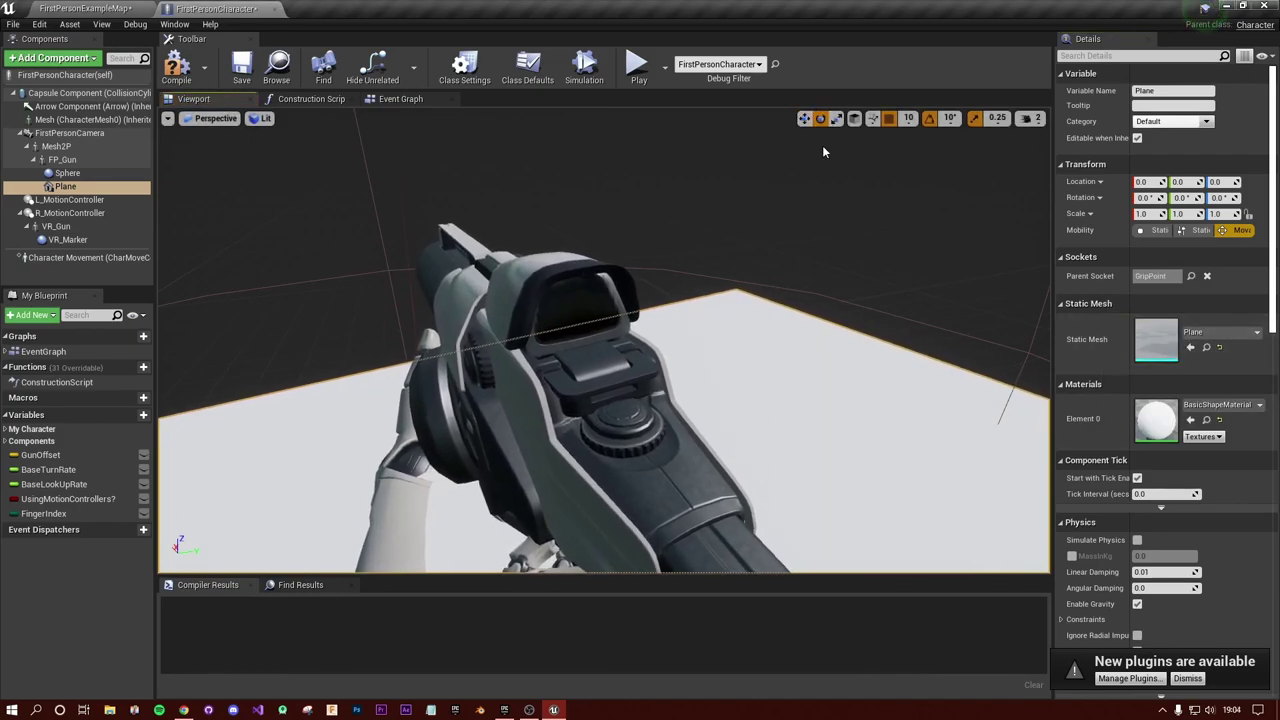
alt+drag(750, 333, 750, 333)
mouse_move(712, 536)
alt+mouse_down()
mouse_move(692, 525)
mouse_move(706, 558)
alt+mouse_up()
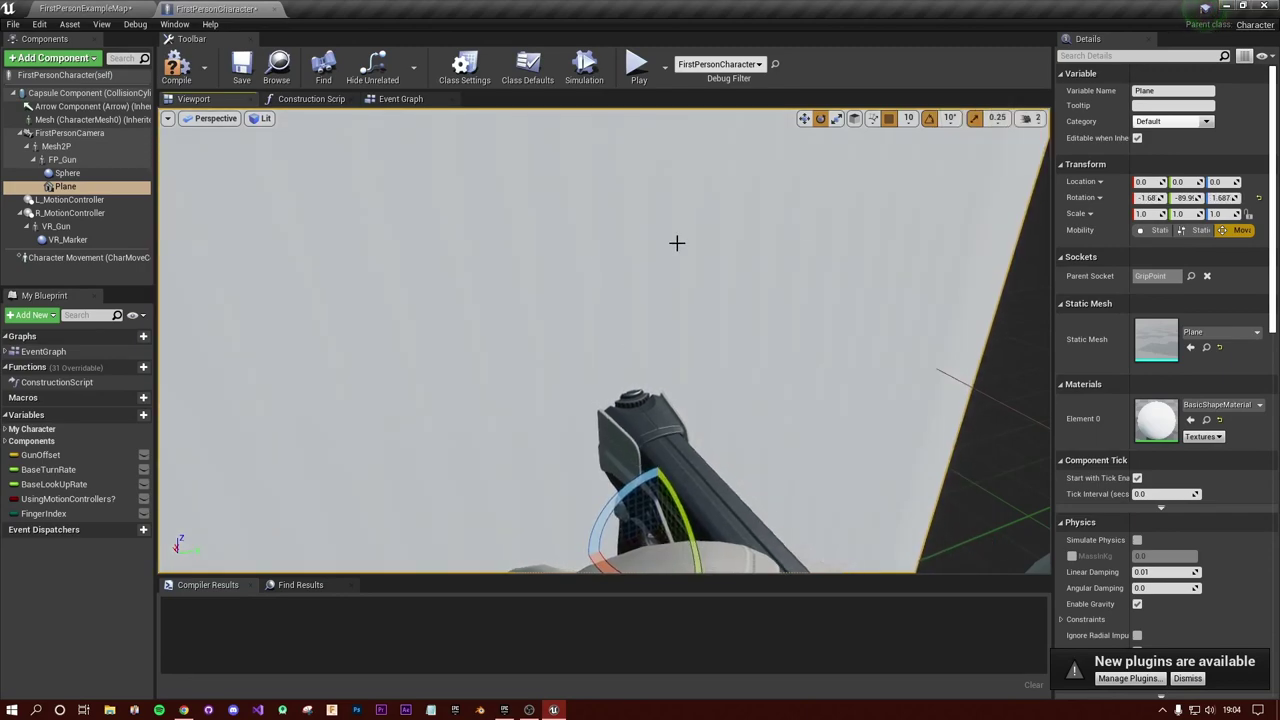
click(1145, 214)
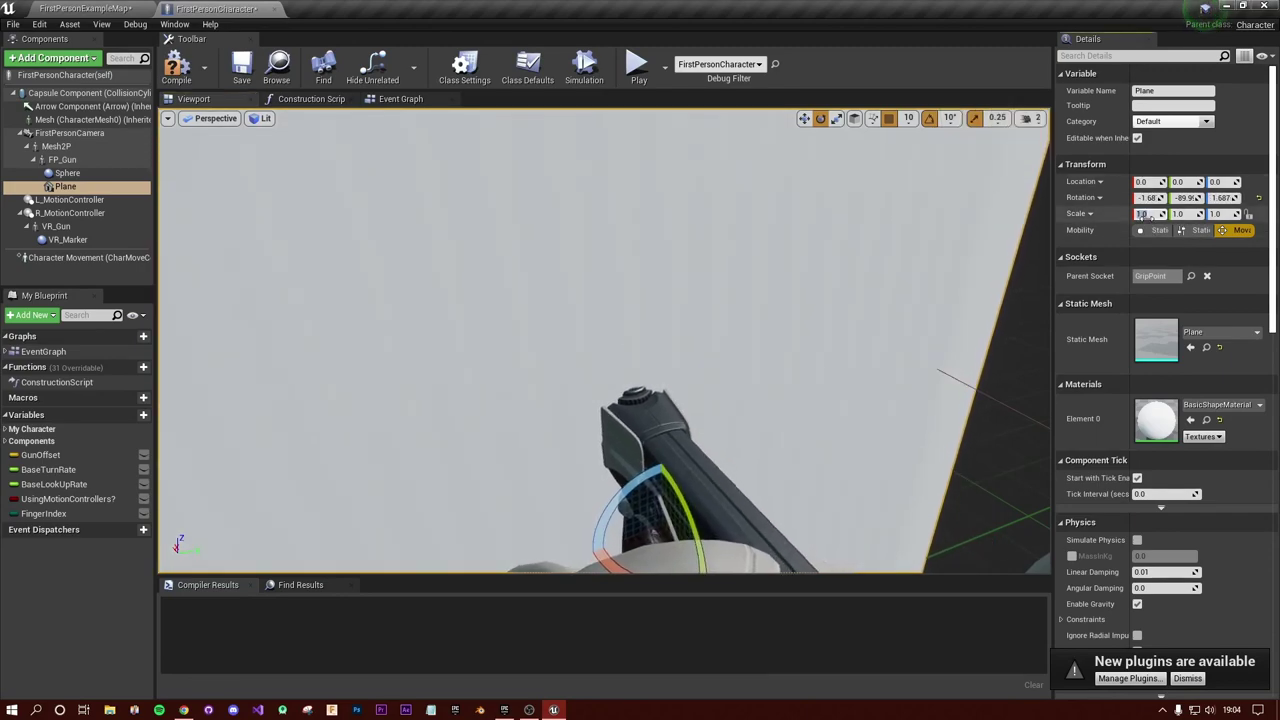
text(0.1)
key(Tab)
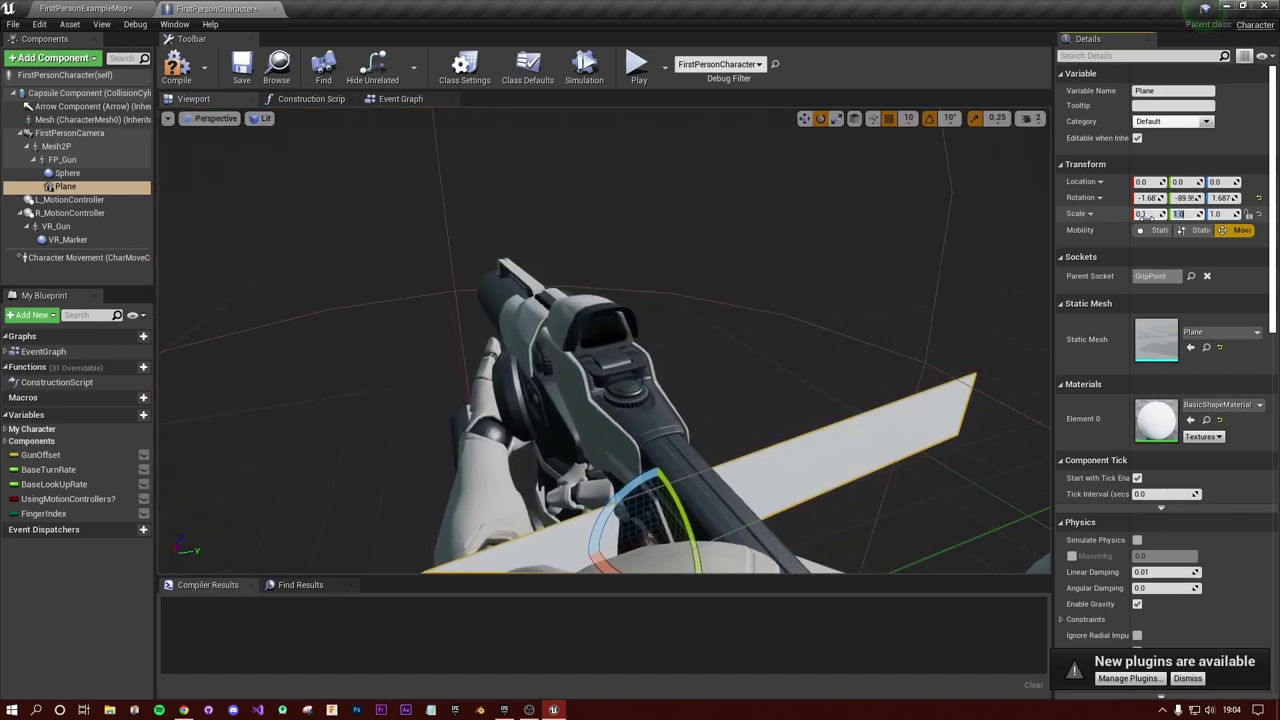
text(0.1)
key(Return)
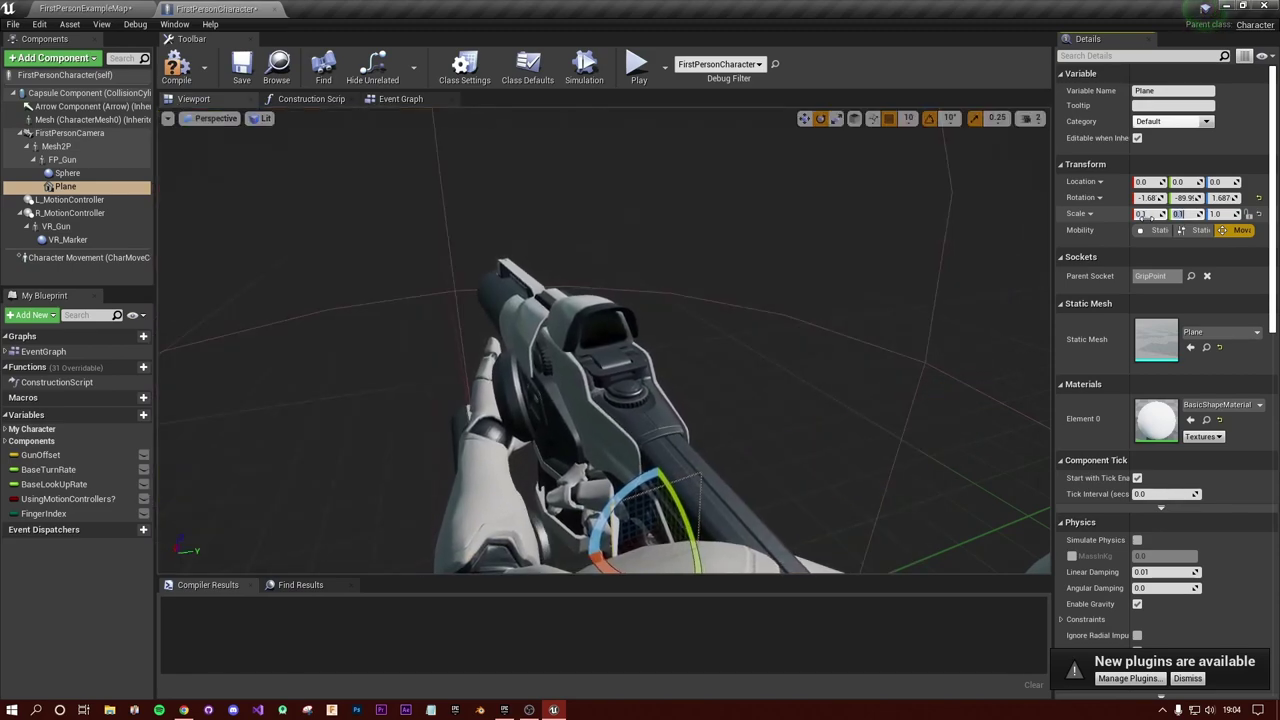
Step: Move the plane up into the gun's sight, undoing the final sideways nudge
click(804, 118)
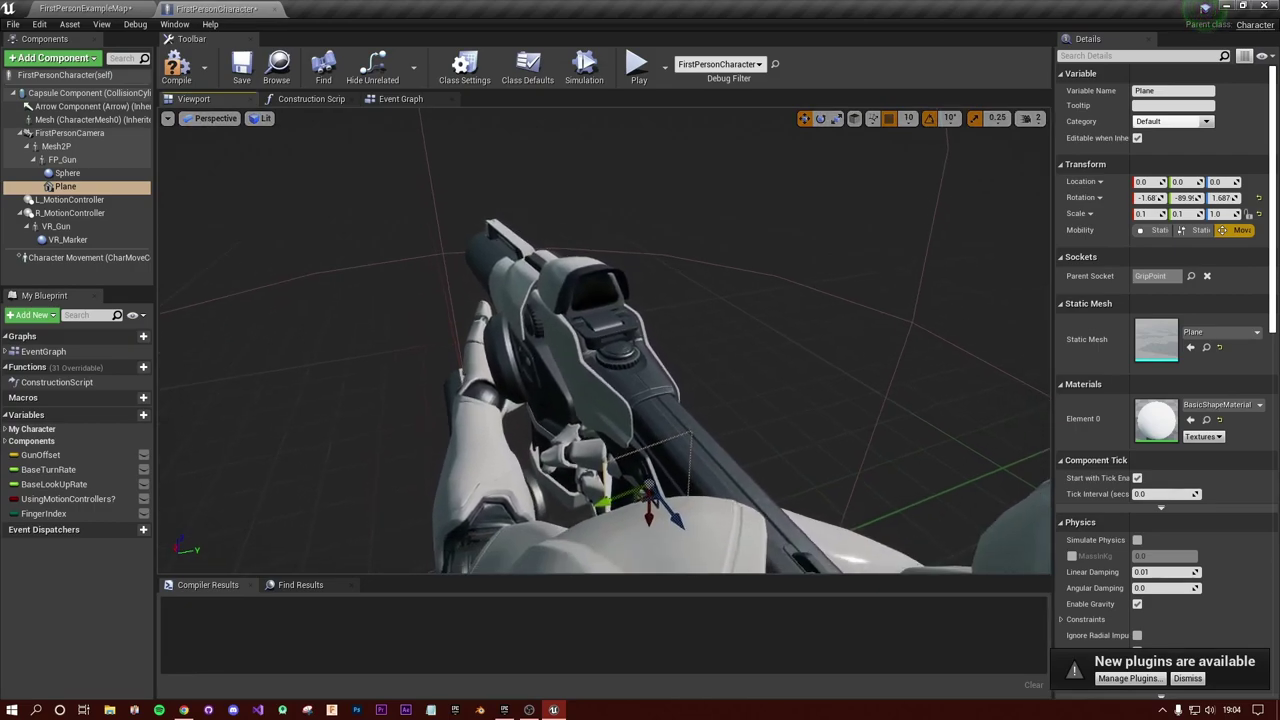
drag(660, 496, 670, 300)
key(f)
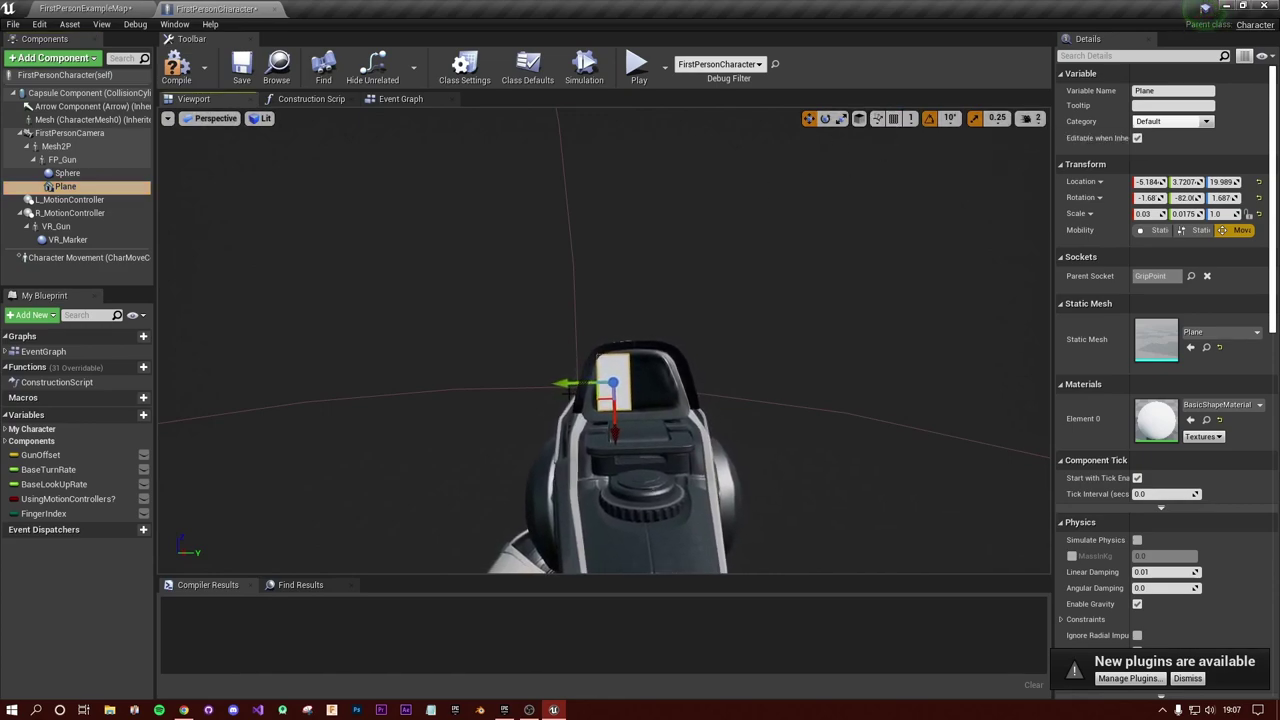
drag(565, 382, 569, 386)
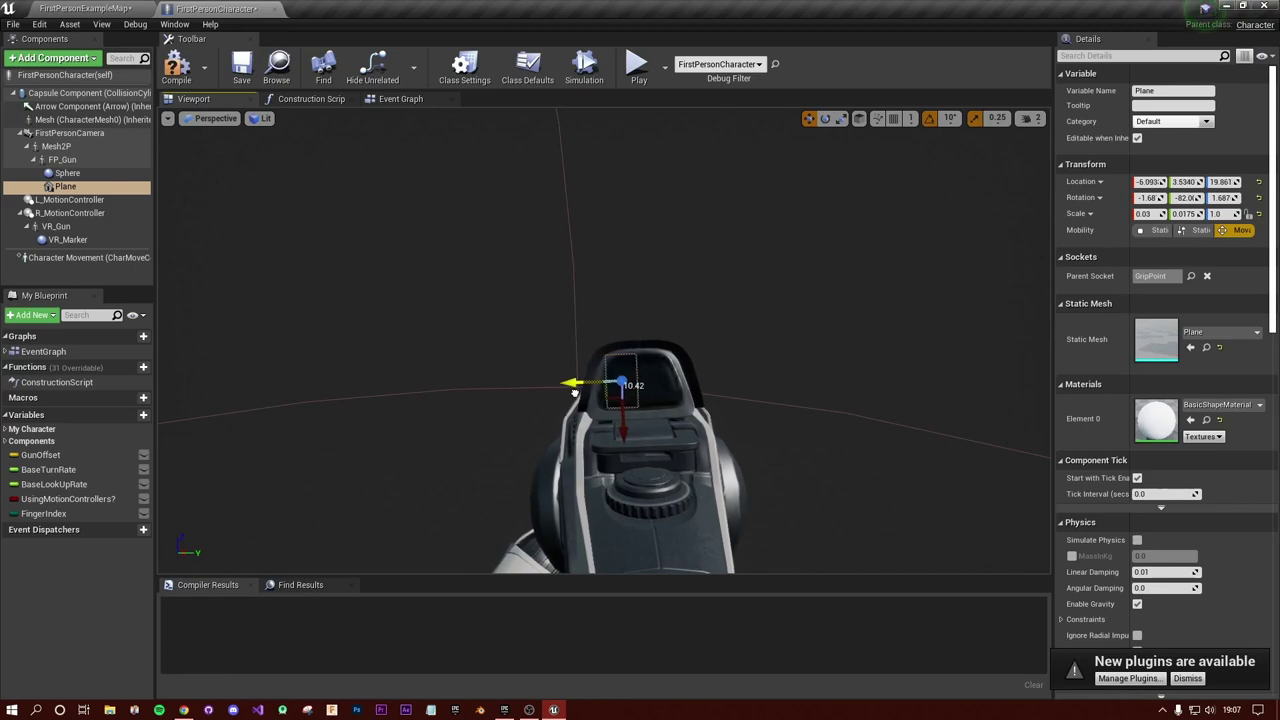
key(ctrl+z)
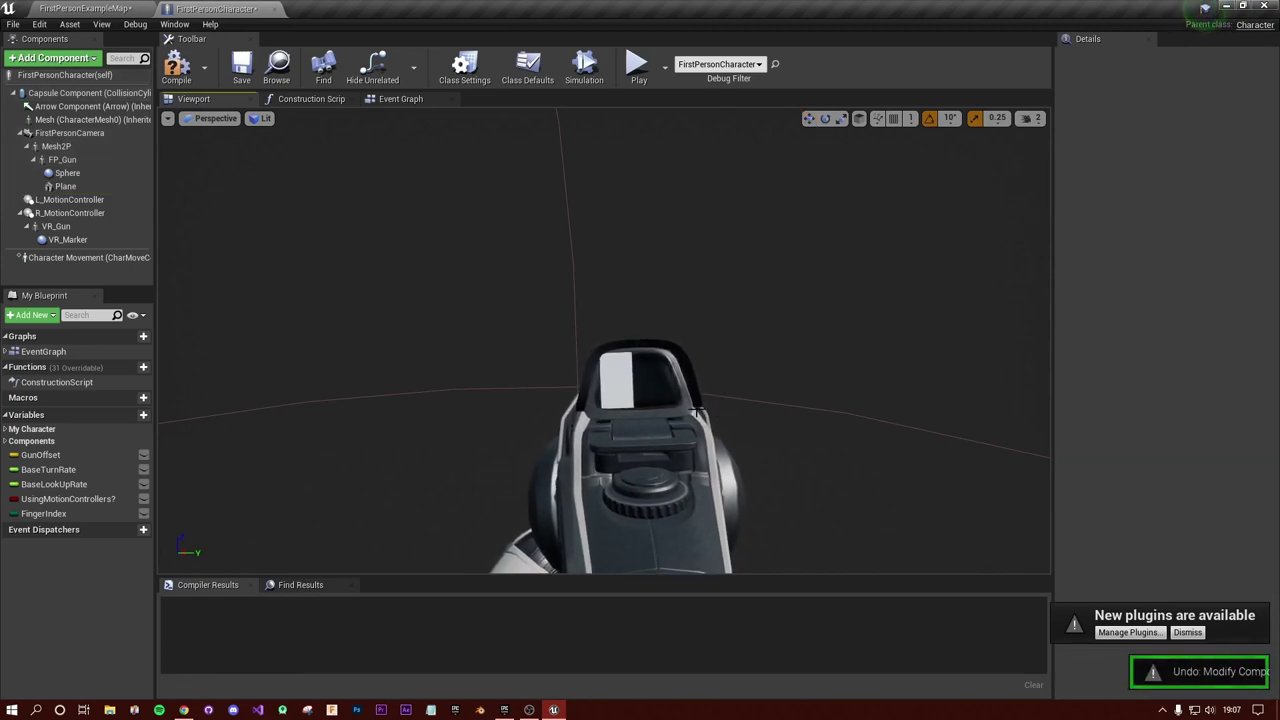
Step: Rename the Plane component to AmmoL and test nudging it on the sight
click(66, 187)
click(68, 187)
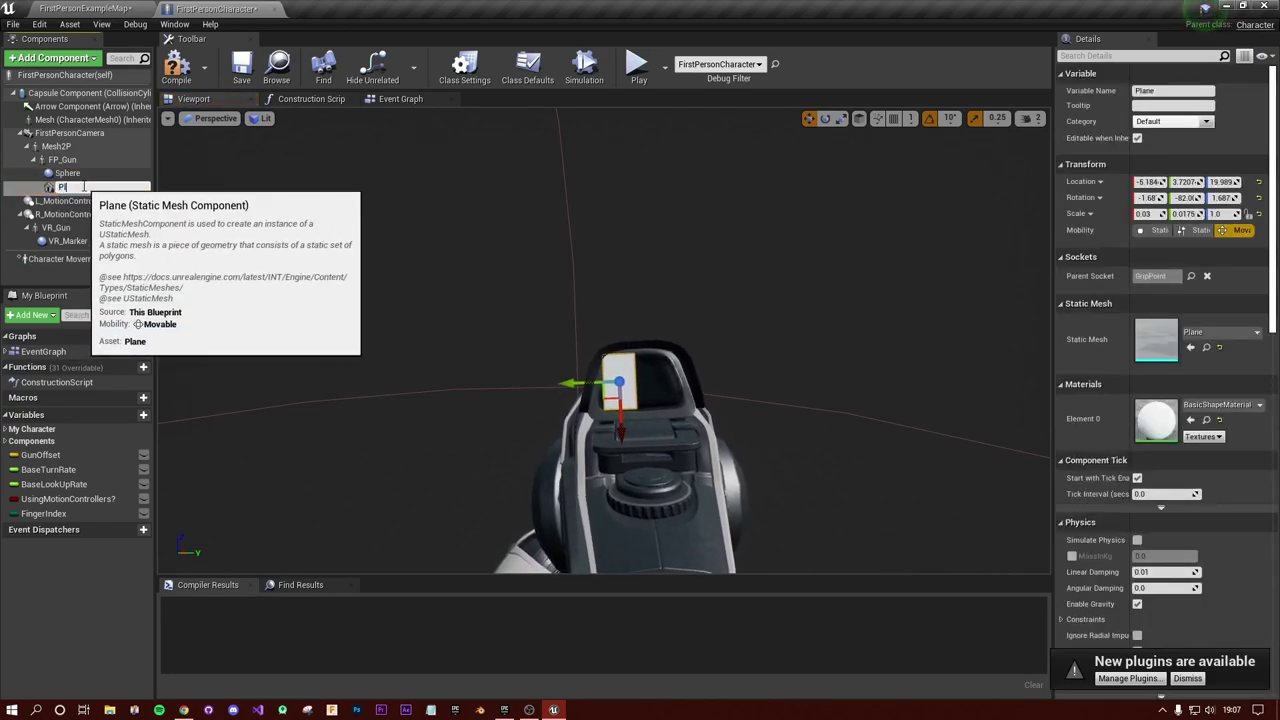
key(BackSpace)
key(BackSpace)
key(BackSpace)
key(BackSpace)
key(BackSpace)
text(AmmoL)
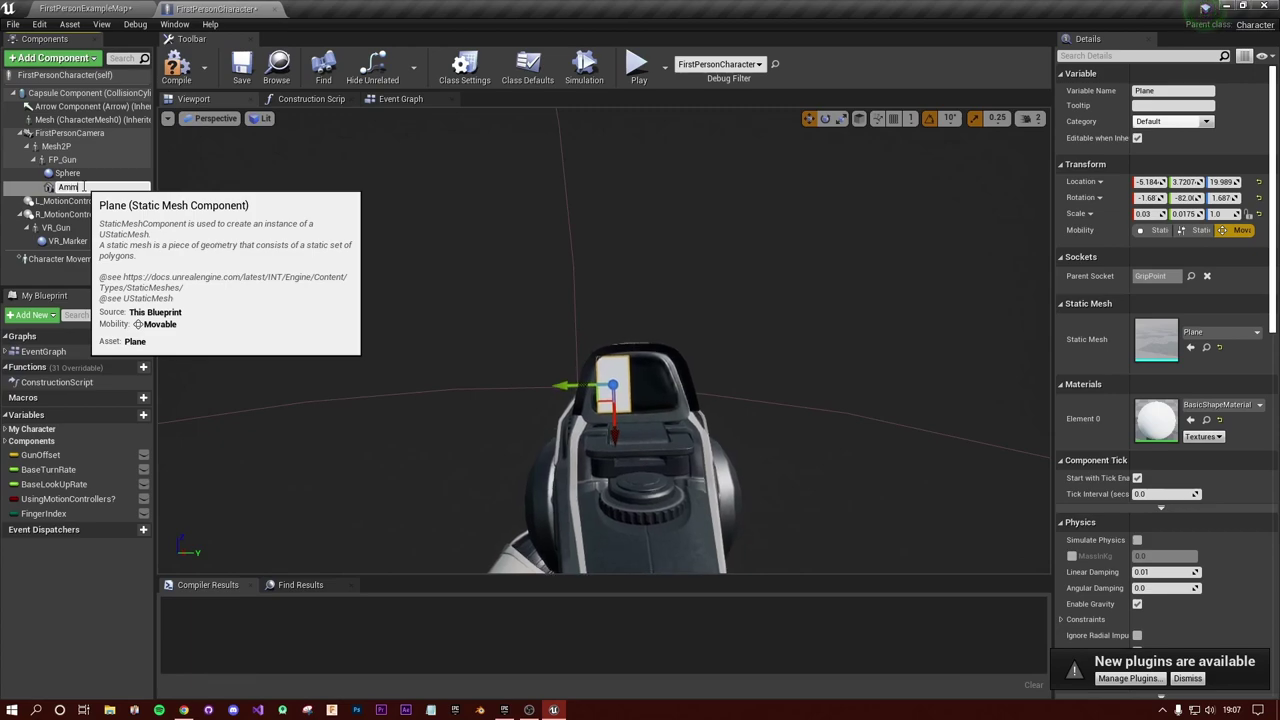
key(Return)
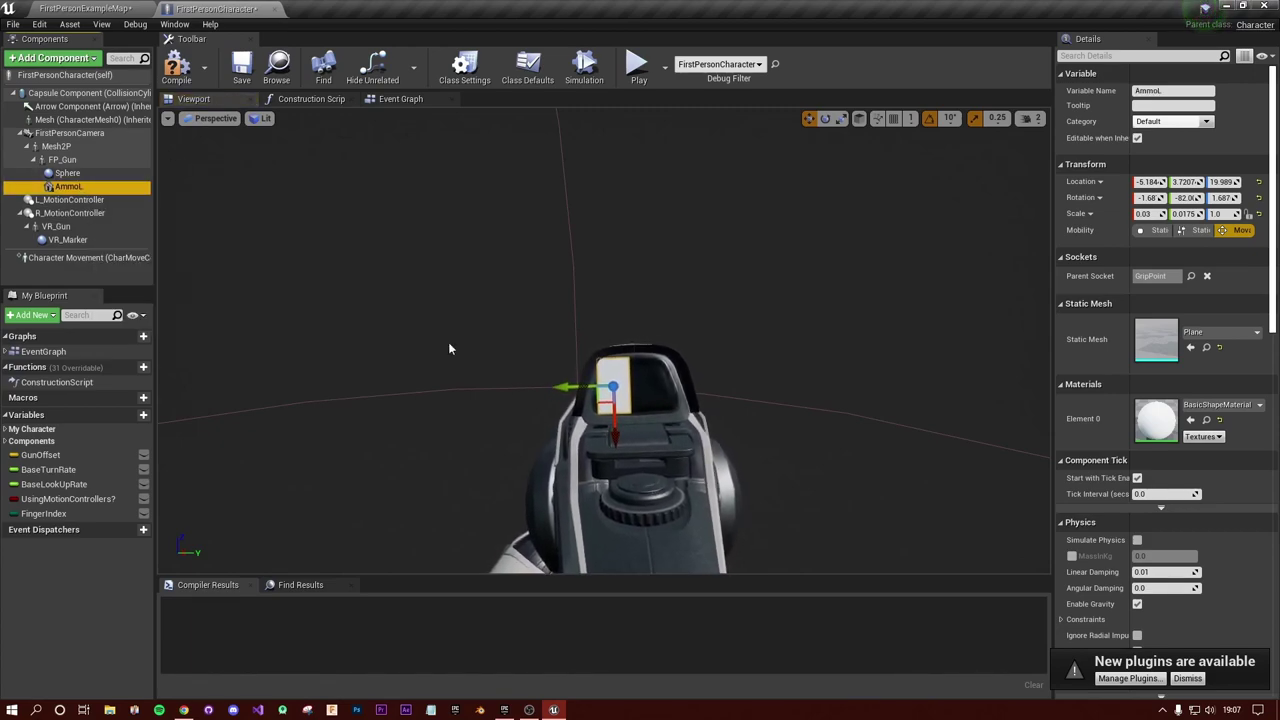
drag(570, 394, 540, 395)
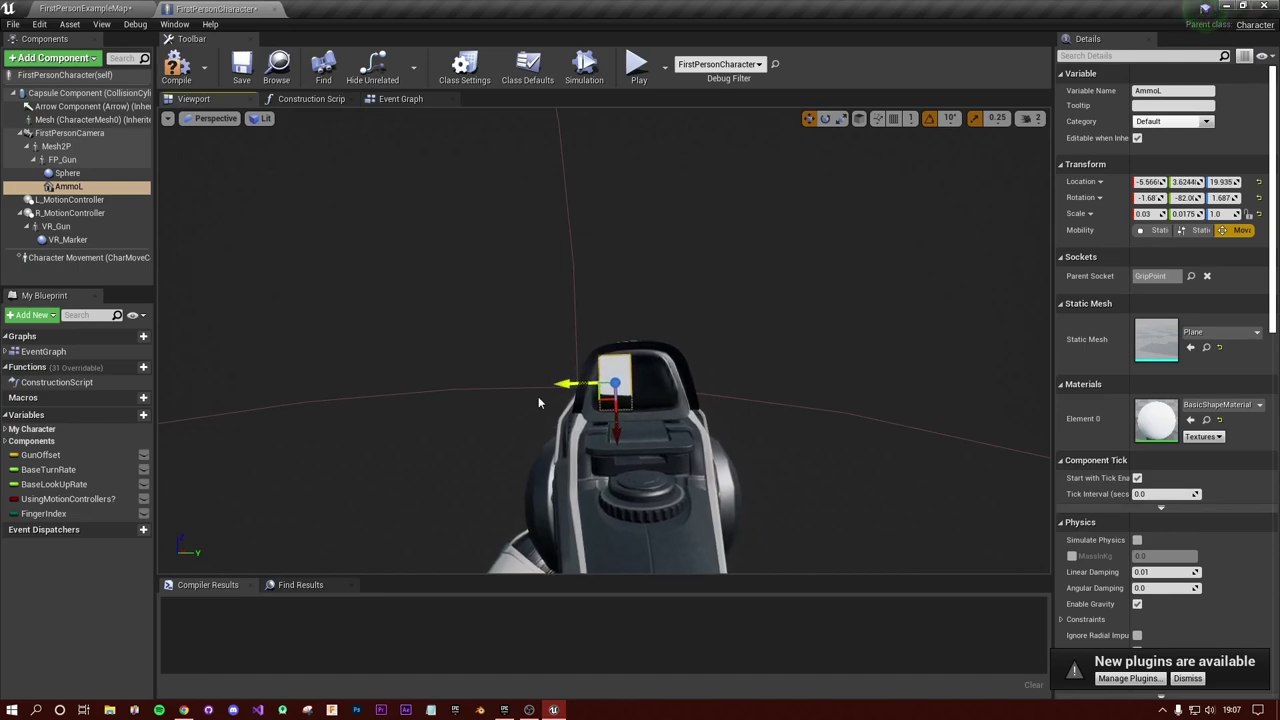
key(ctrl+z)
key(ctrl+z)
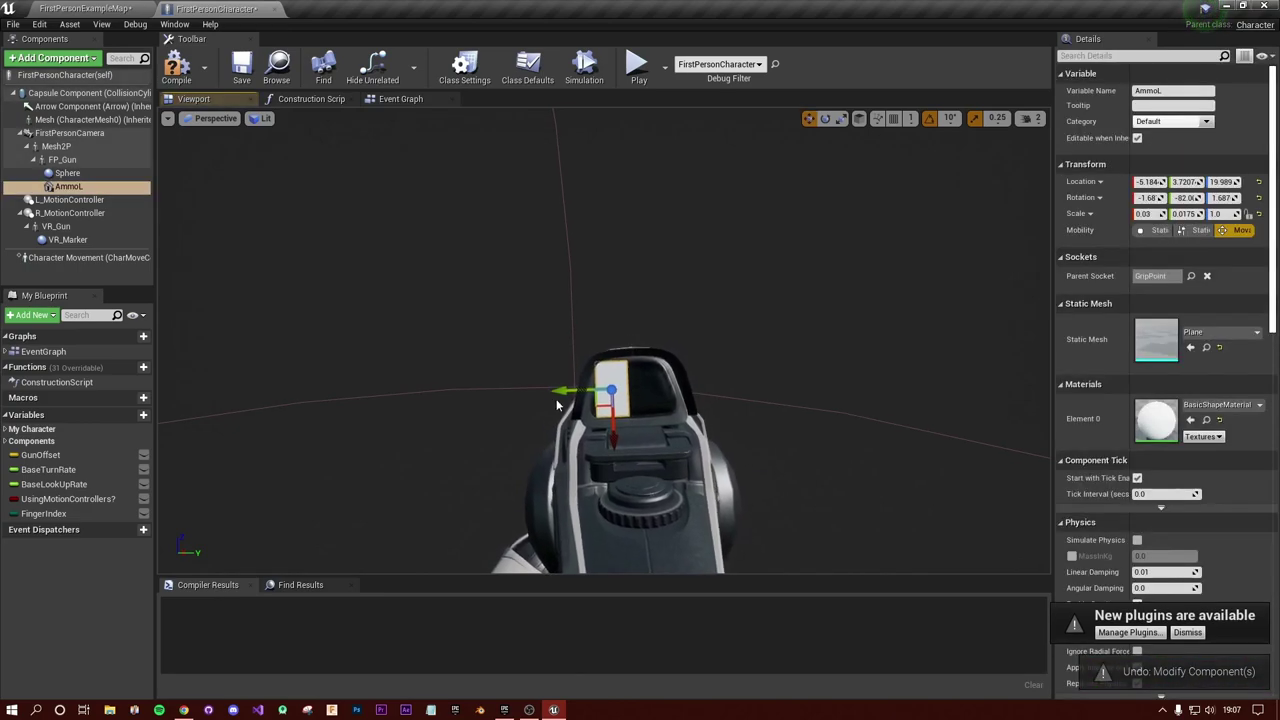
key(ctrl+z)
key(ctrl+z)
key(ctrl+z)
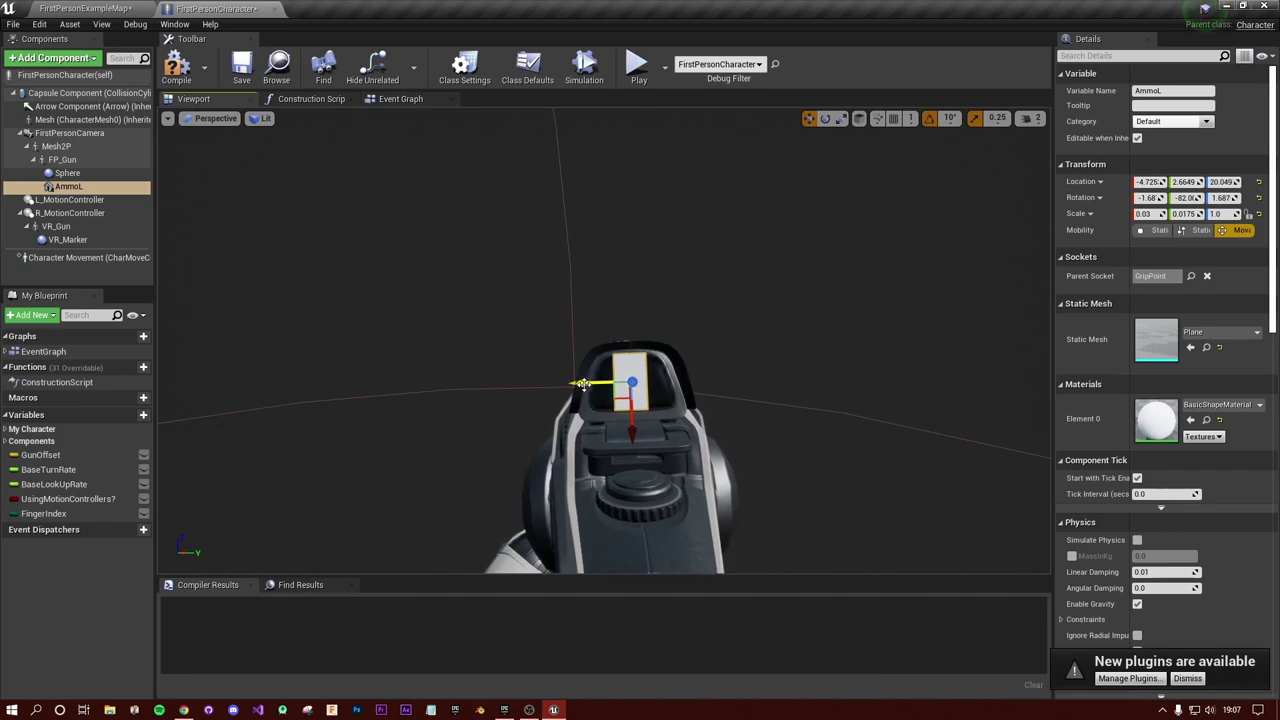
Step: Duplicate AmmoL as AmmoR and attach it to the GripPoint socket
right_click(90, 189)
click(50, 187)
right_click(55, 187)
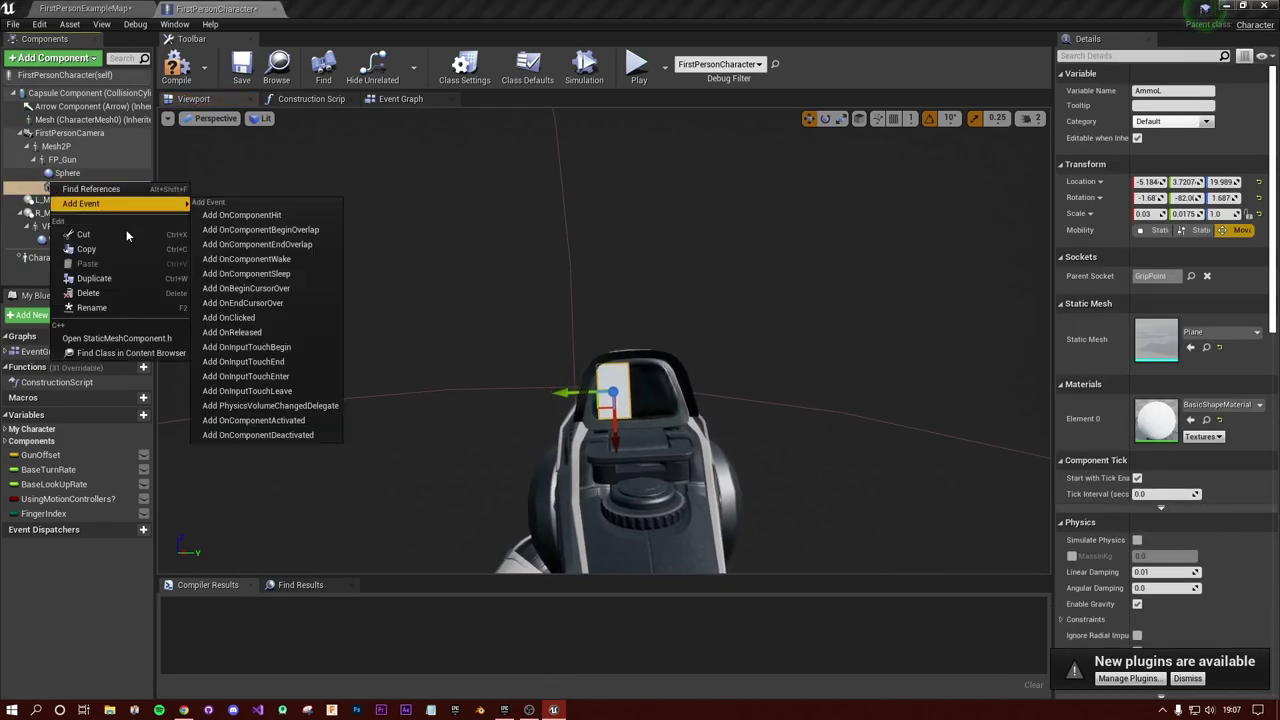
click(134, 283)
text(Ammo)
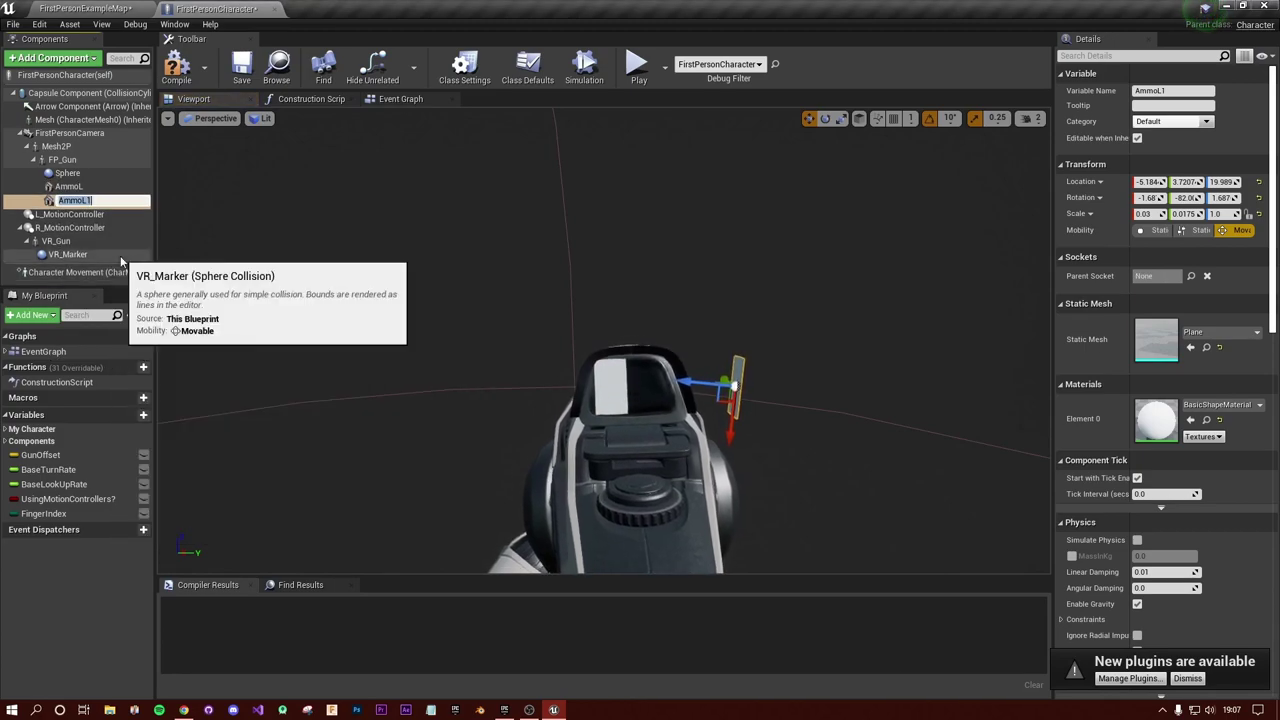
text(R)
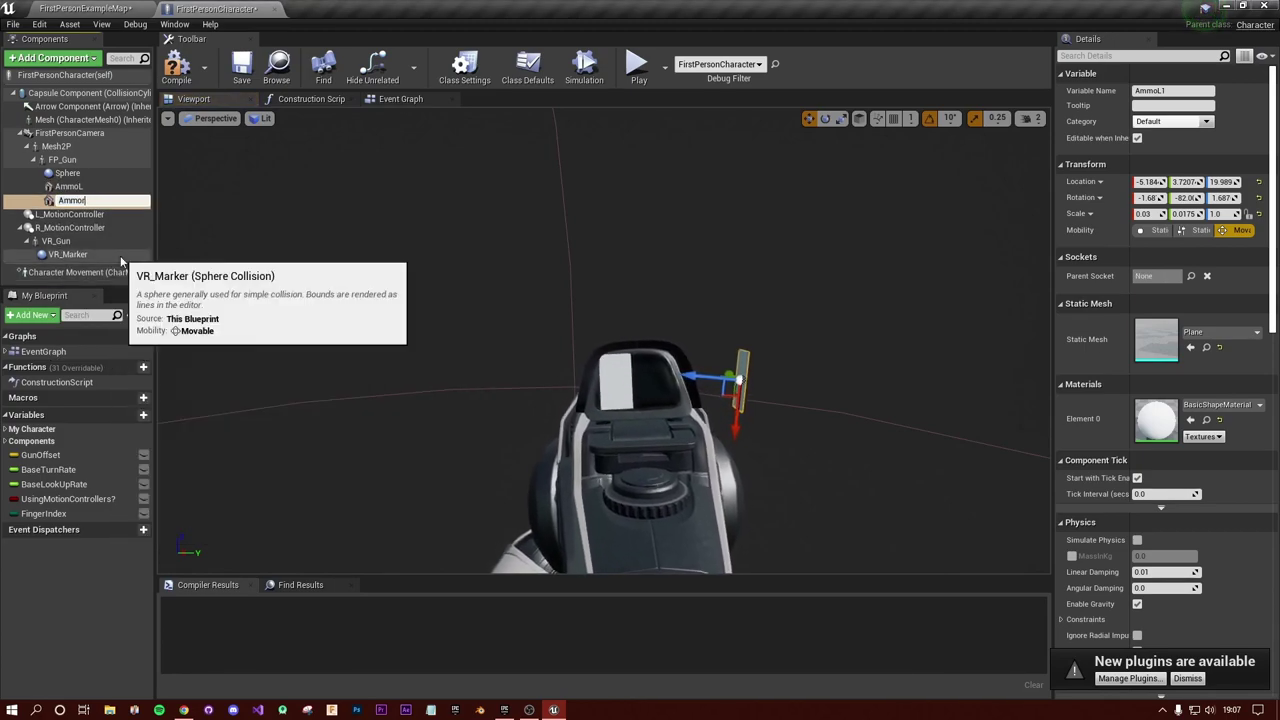
key(Return)
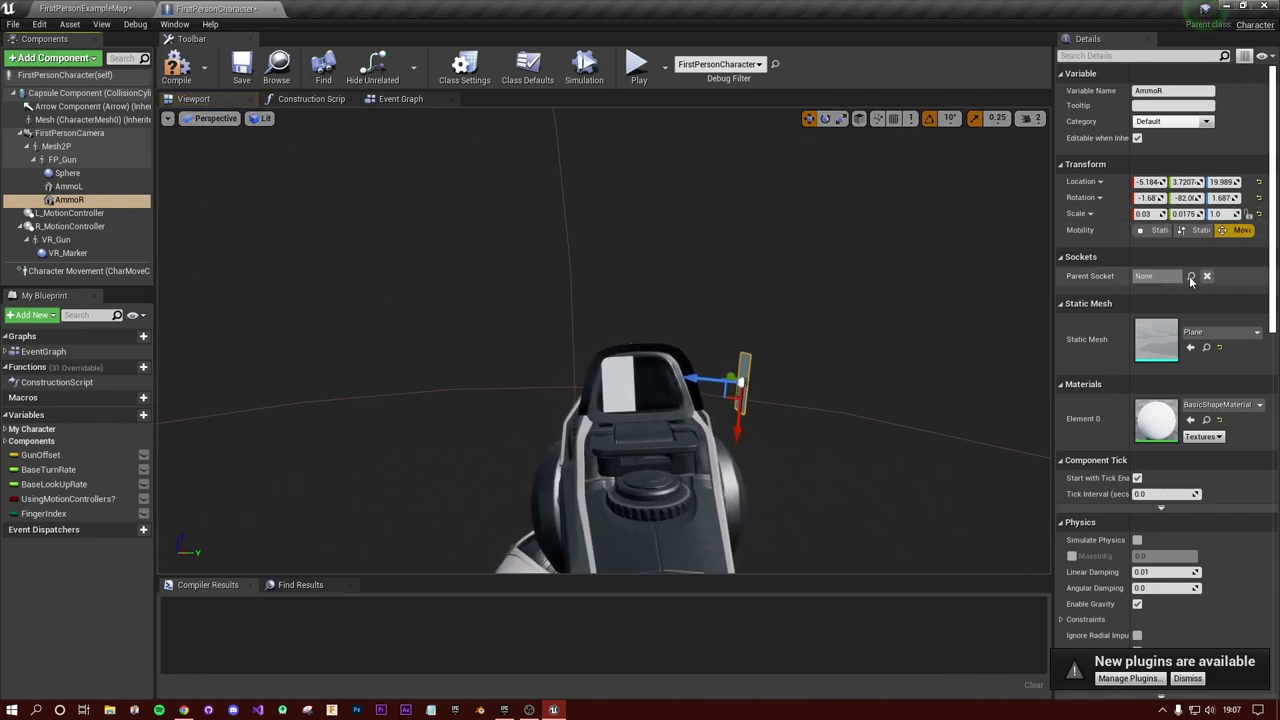
click(1157, 276)
click(1133, 338)
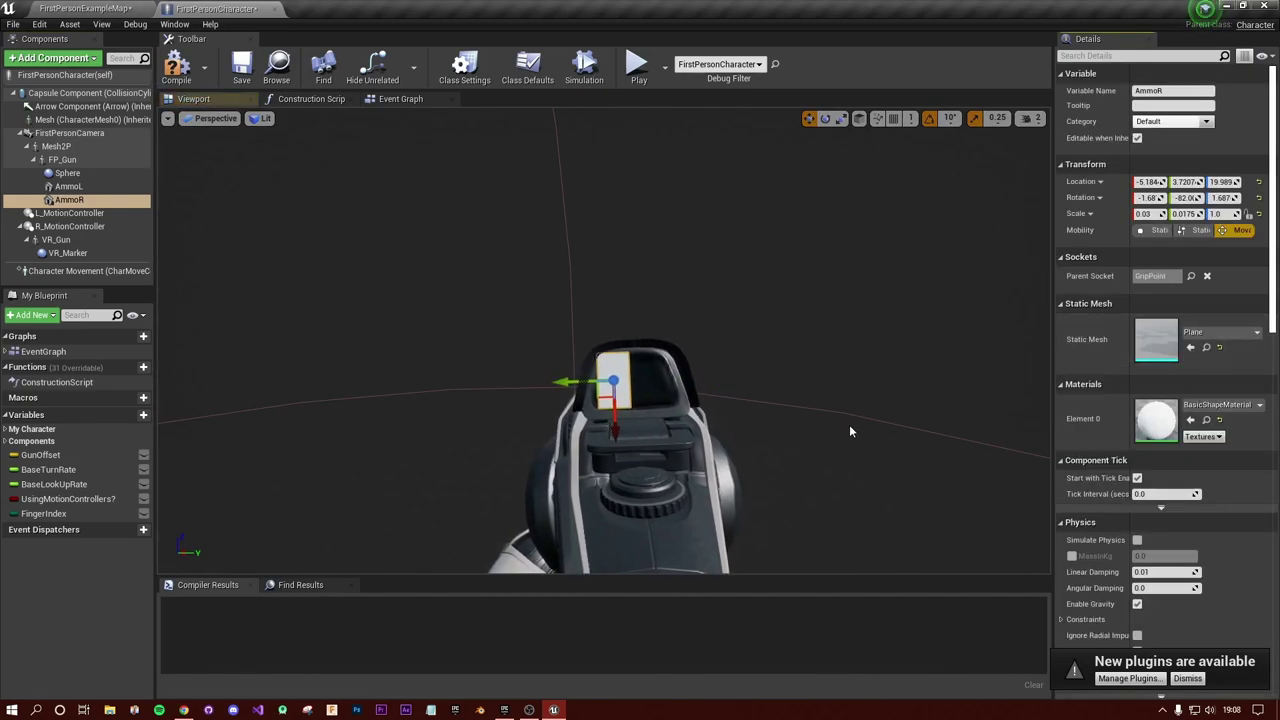
Step: Position AmmoL and AmmoR side by side in the sight, checking each plane
click(623, 399)
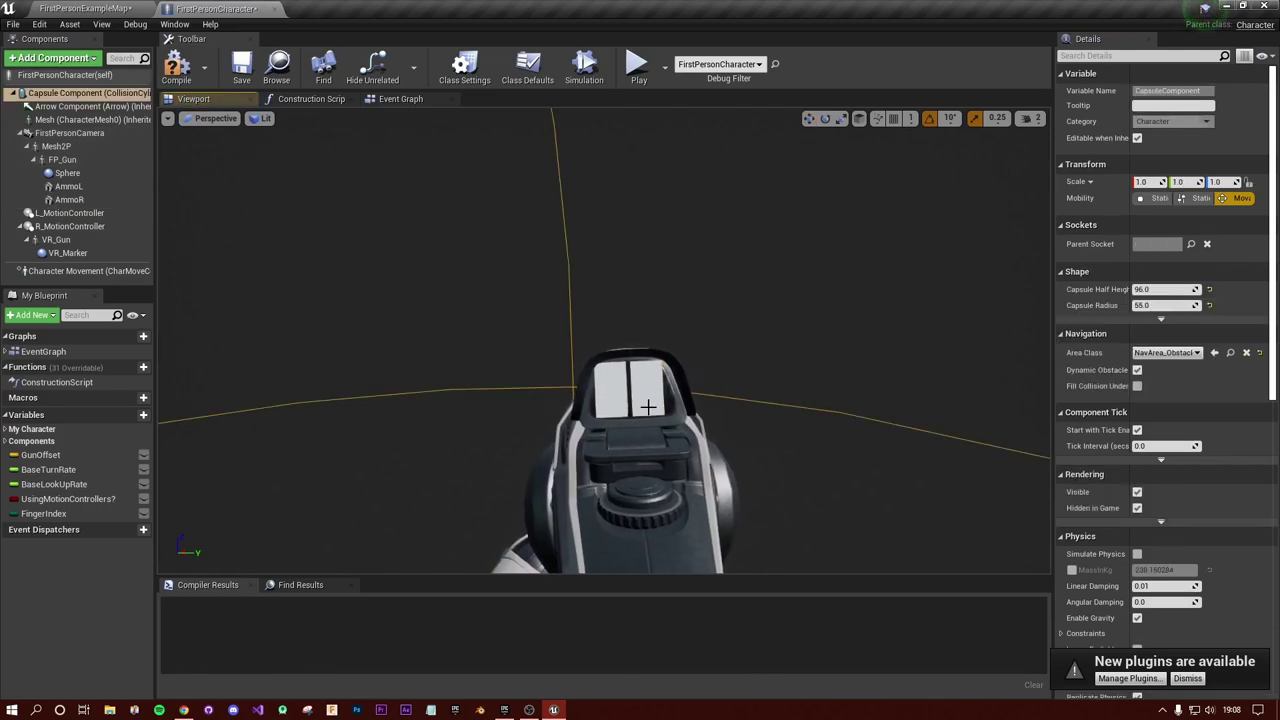
click(616, 394)
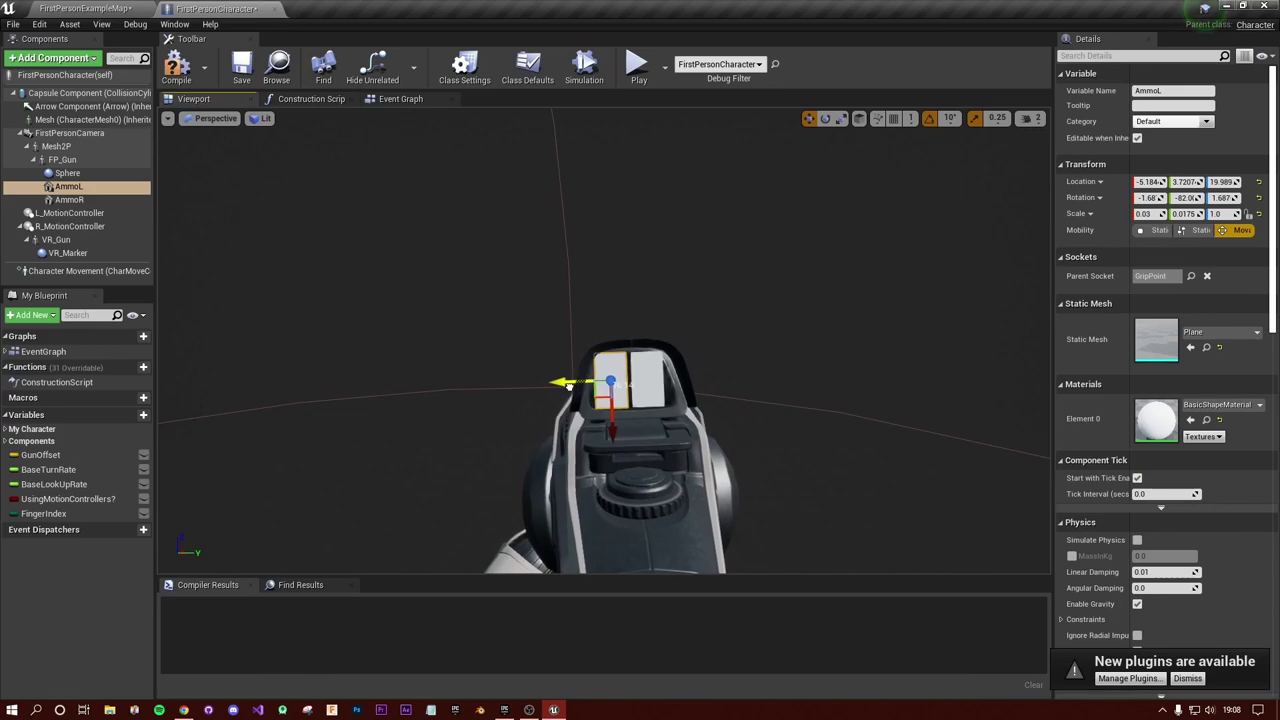
drag(575, 385, 568, 384)
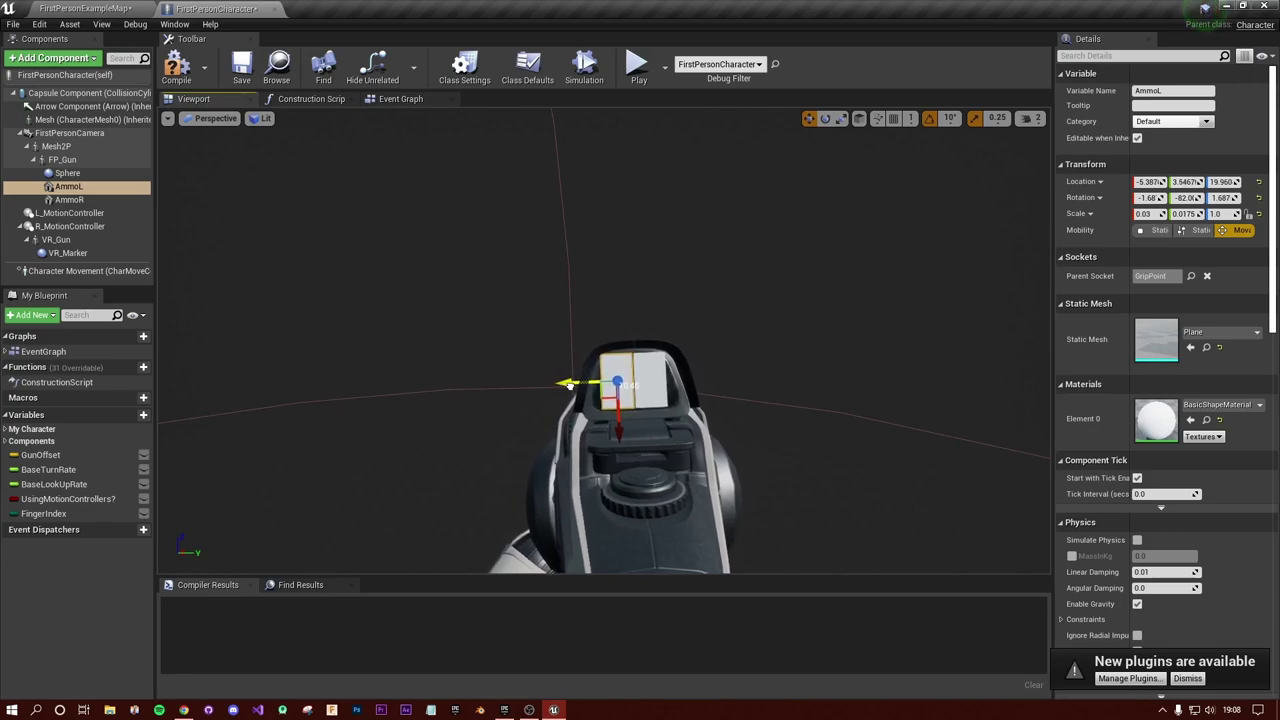
click(568, 385)
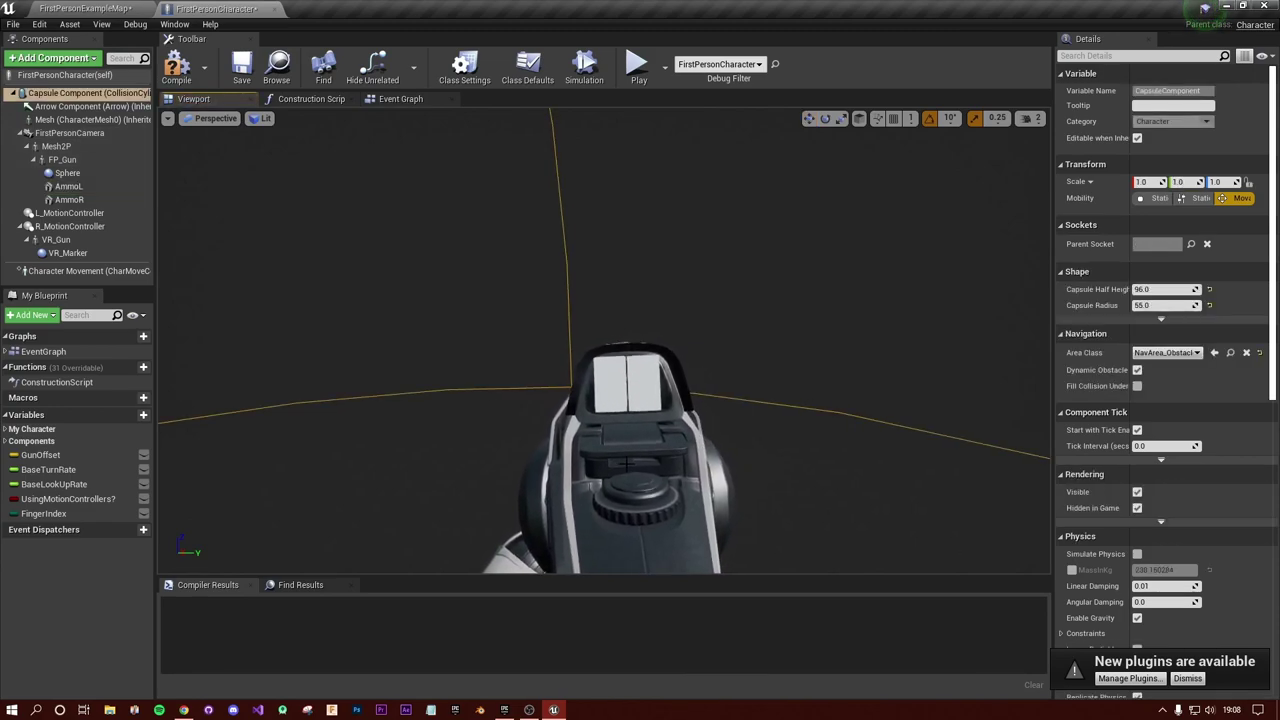
click(618, 400)
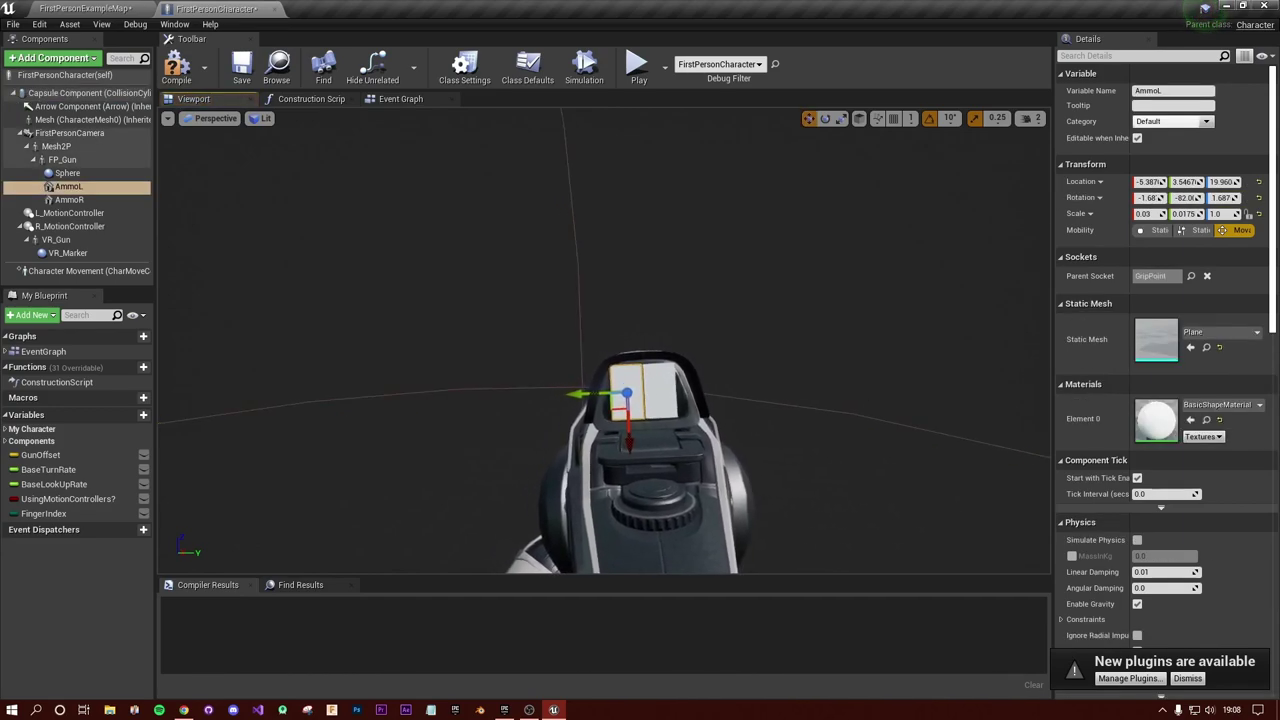
click(660, 392)
click(625, 395)
click(660, 392)
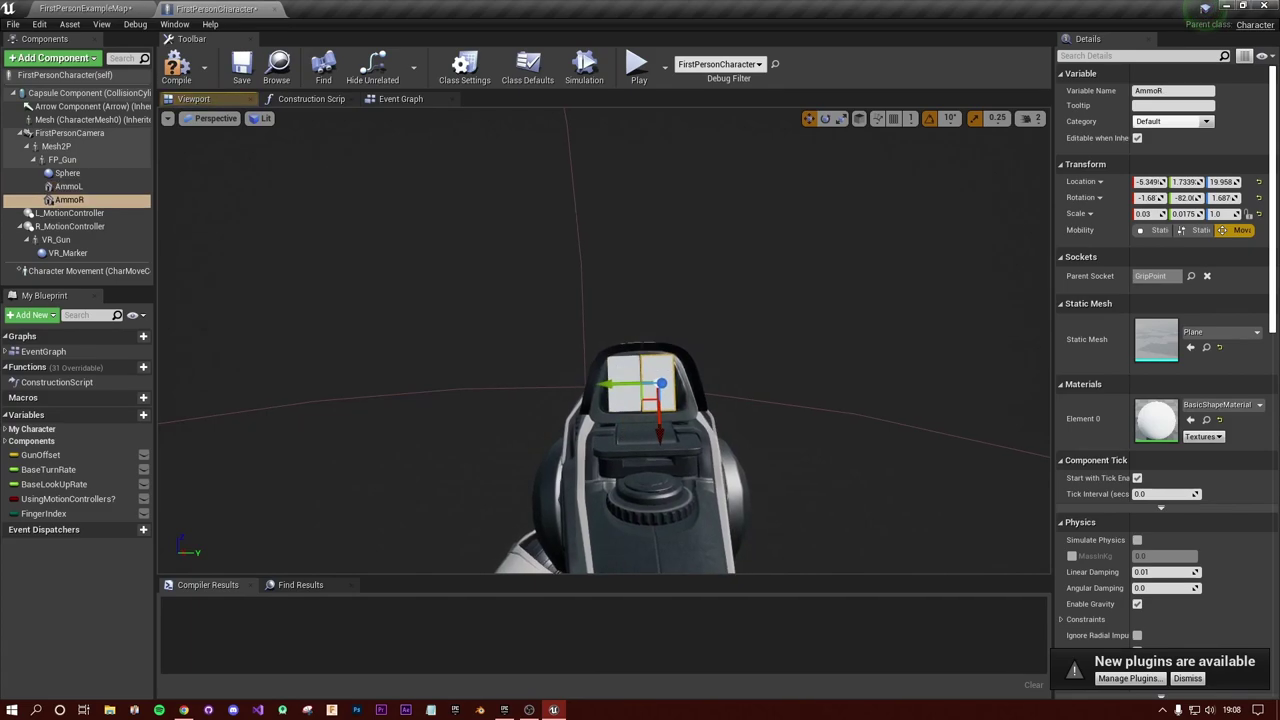
click(625, 395)
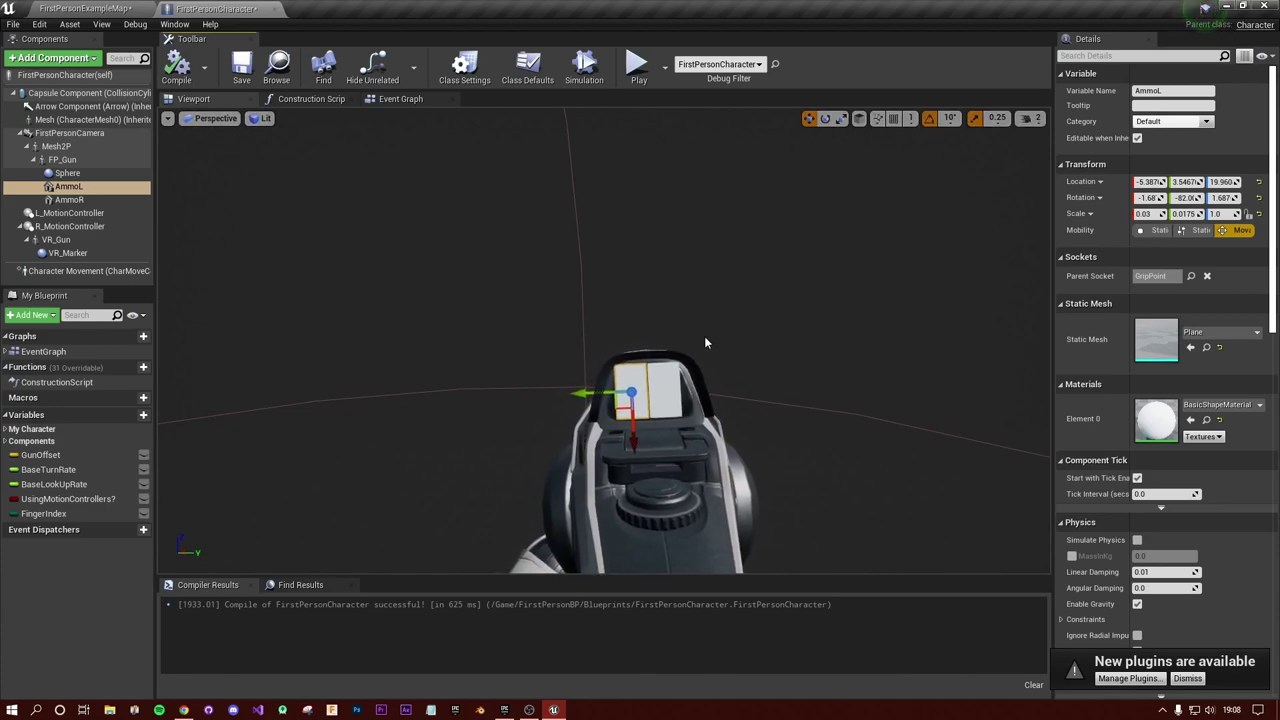
Step: Create a material named M_AmmoL in the Content folder and open it for editing
click(85, 8)
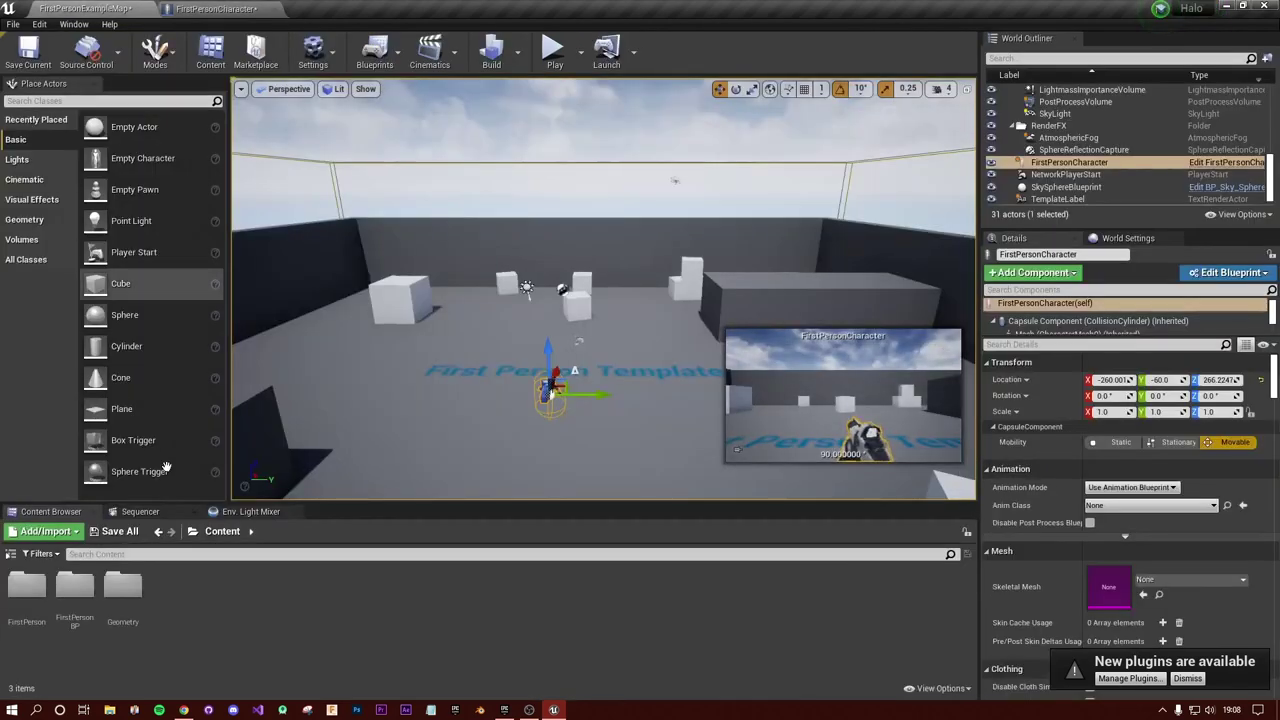
right_click(298, 590)
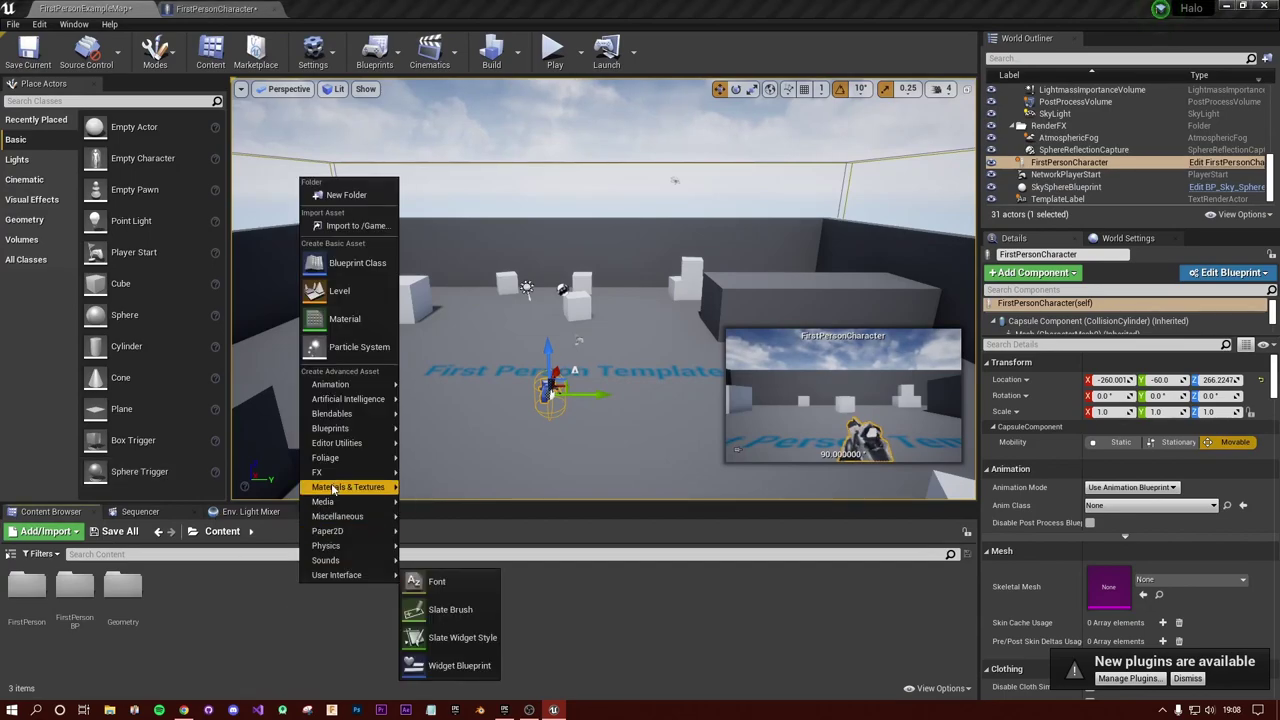
mouse_move(333, 488)
click(375, 325)
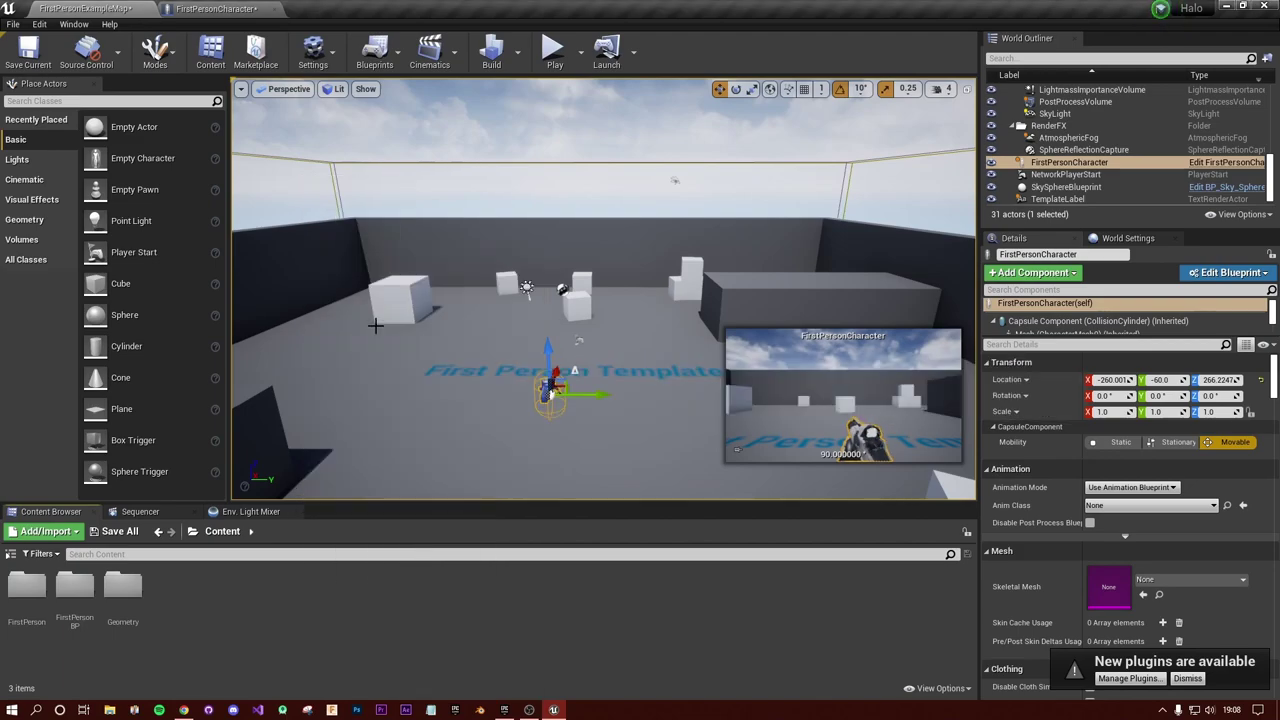
right_click(287, 588)
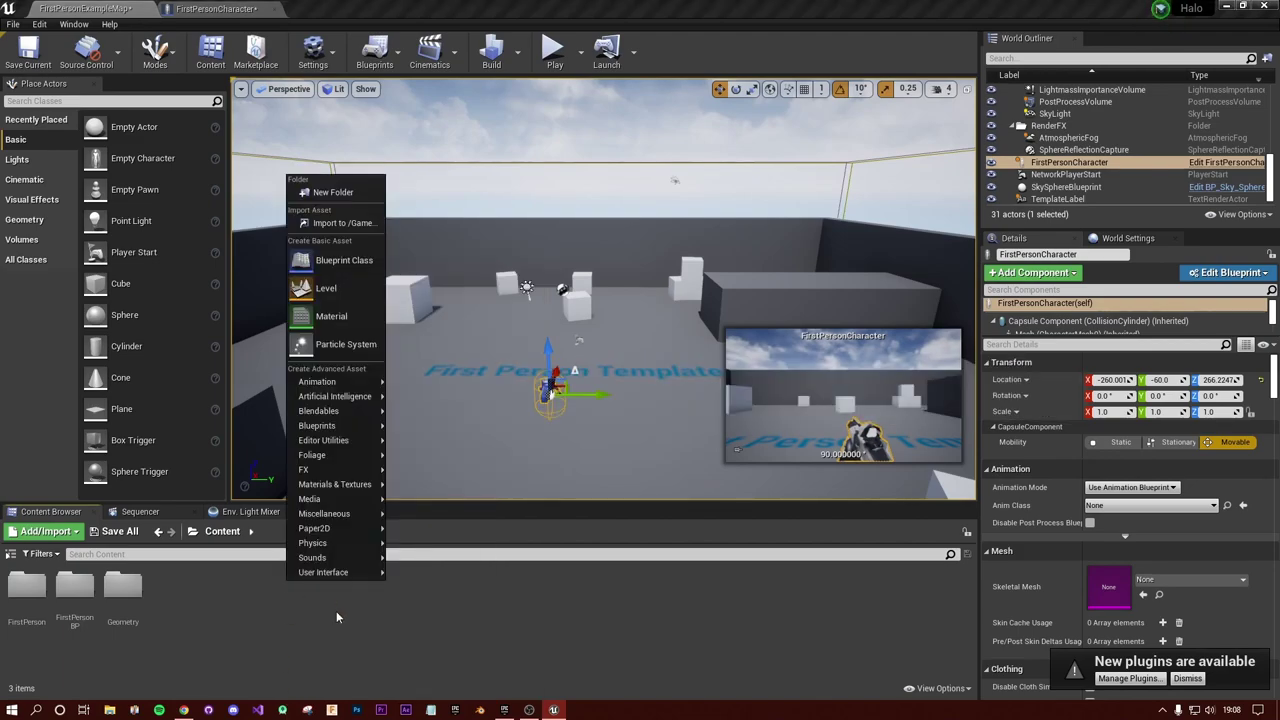
click(345, 317)
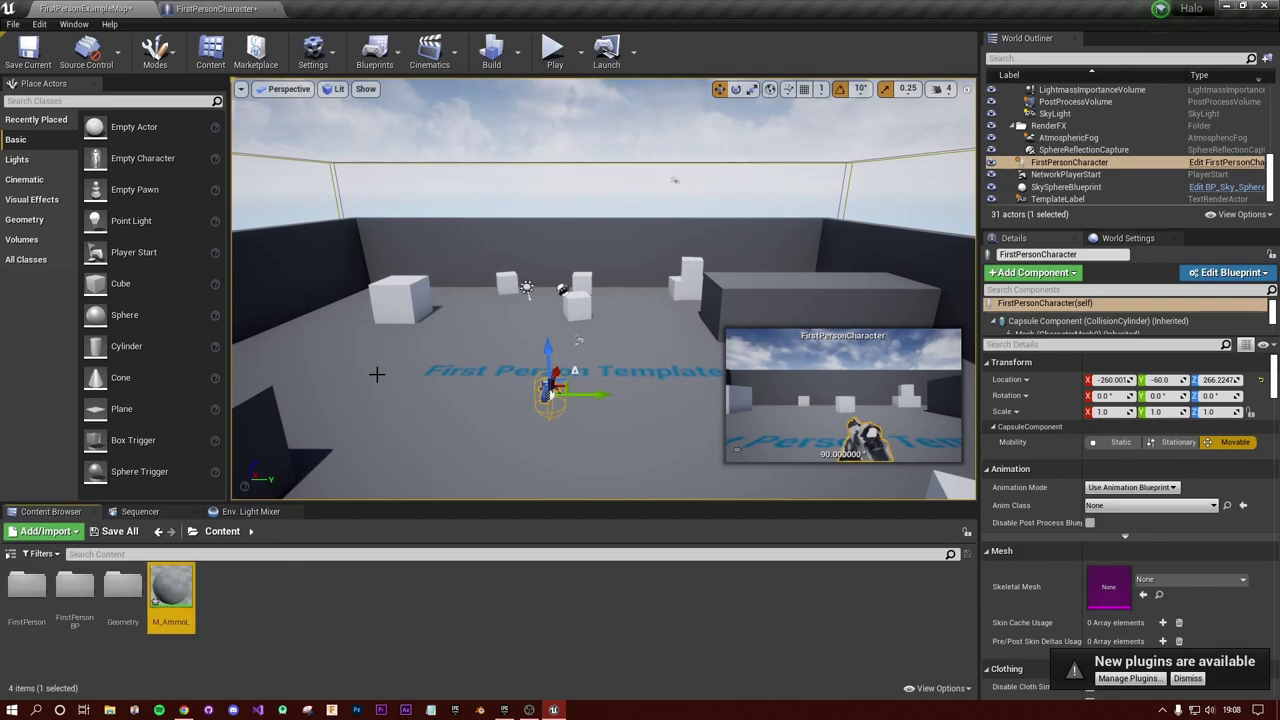
double_click(171, 592)
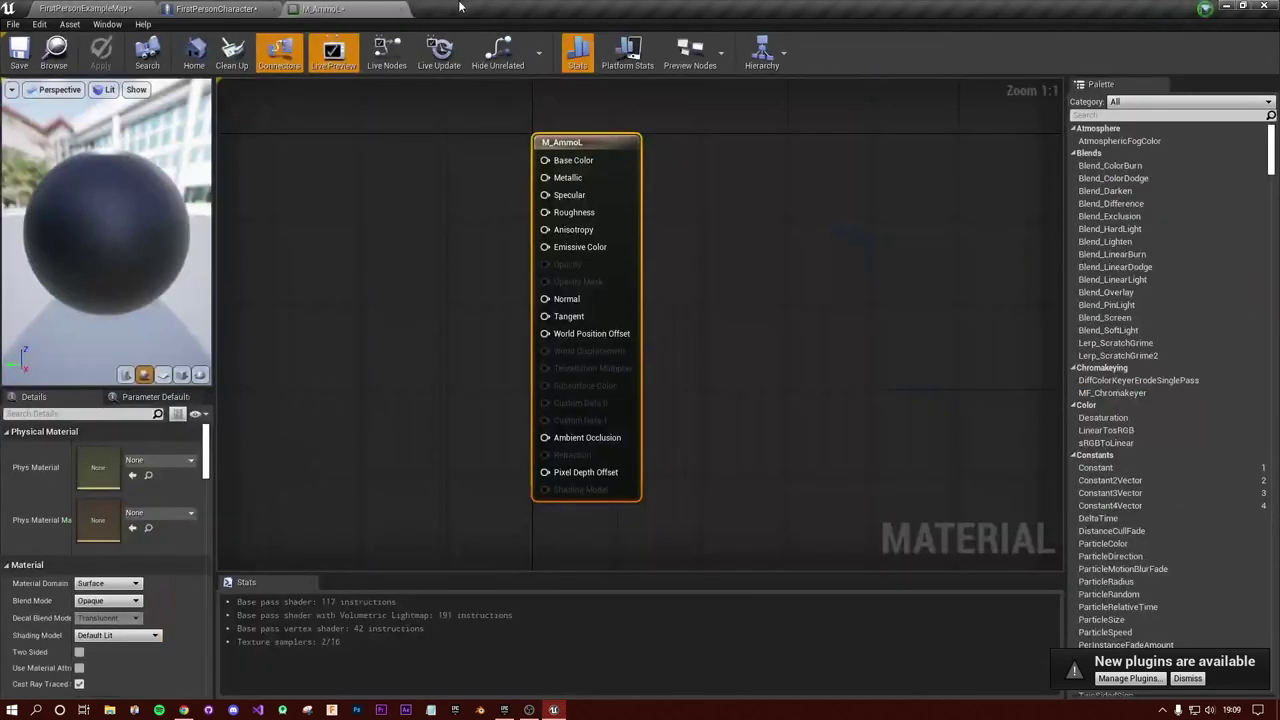
Step: Set the M_AmmoL material preview to a flat plane and pan the graph
right_drag(400, 263, 674, 286)
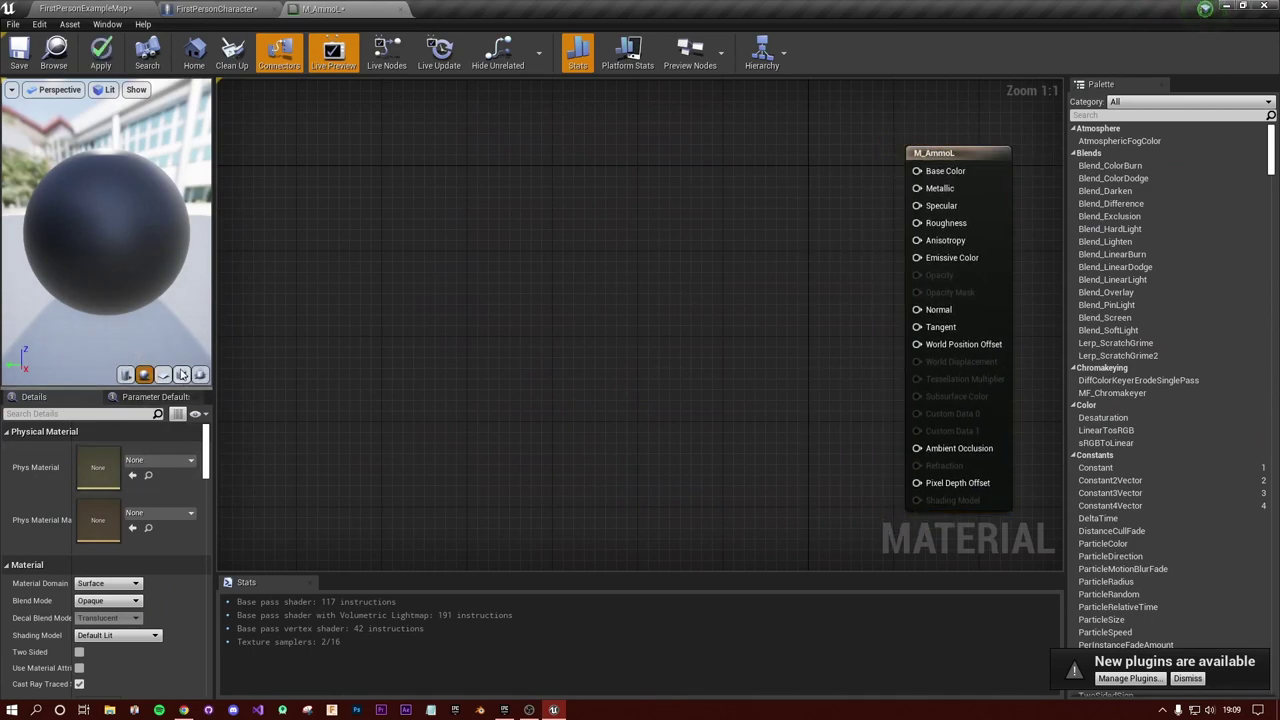
click(164, 375)
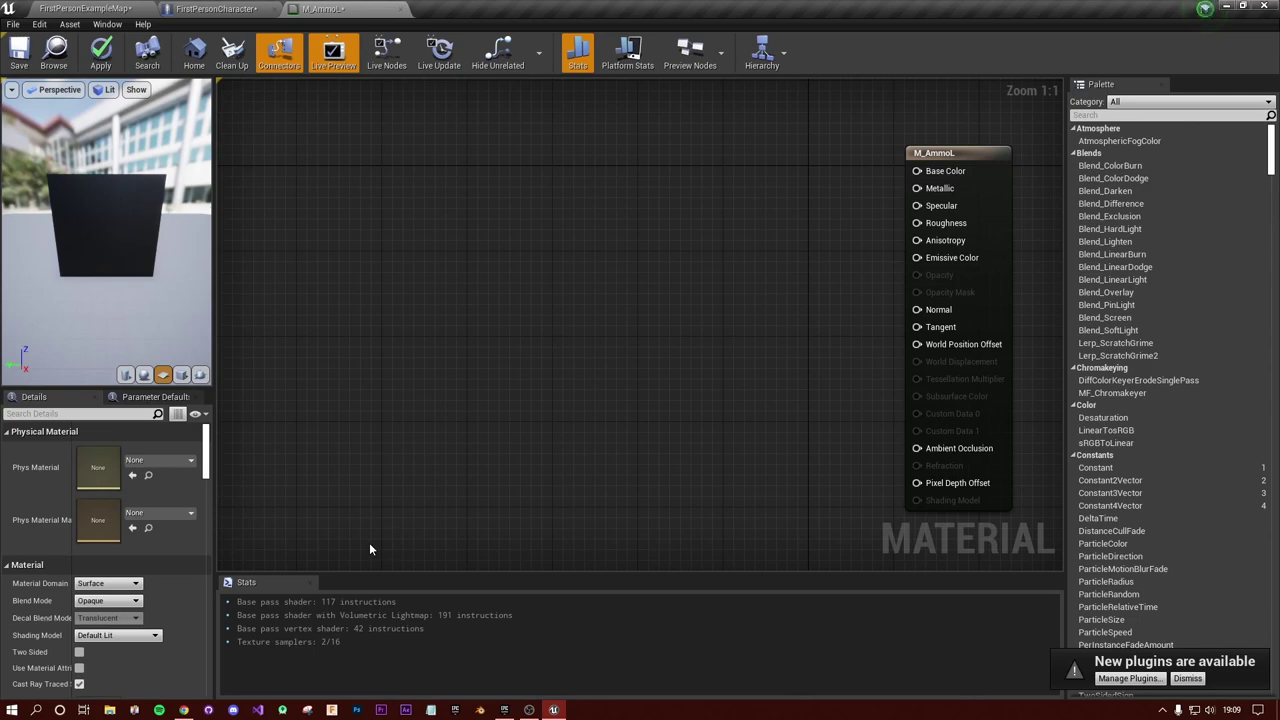
right_drag(563, 374, 597, 374)
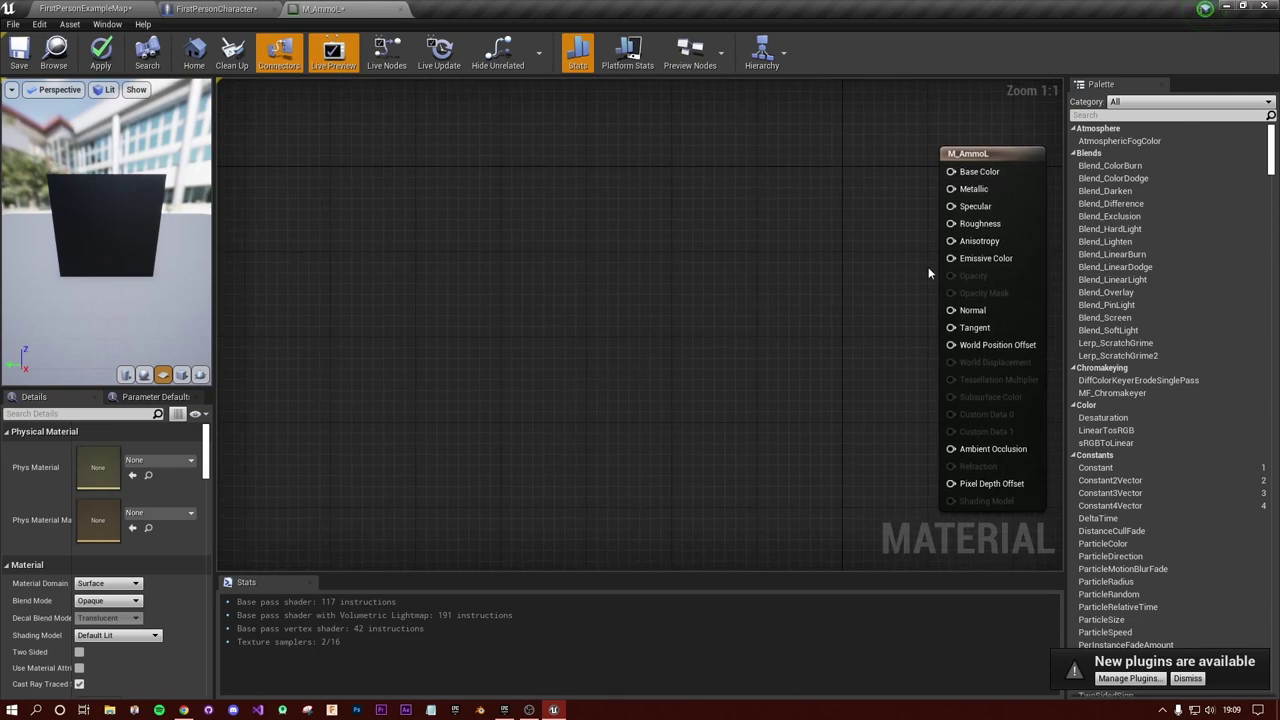
Step: Add a SubUV_Function node to the M_AmmoL graph by searching 'subu'
right_click(748, 270)
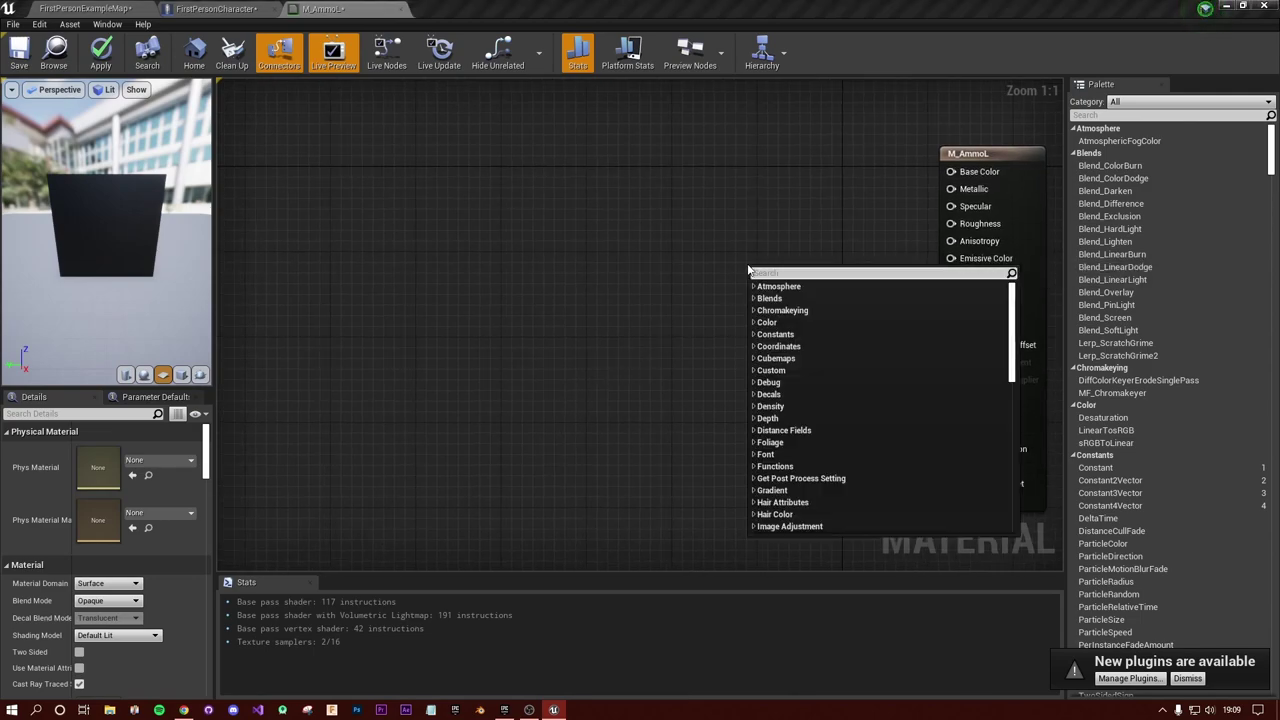
text(sub)
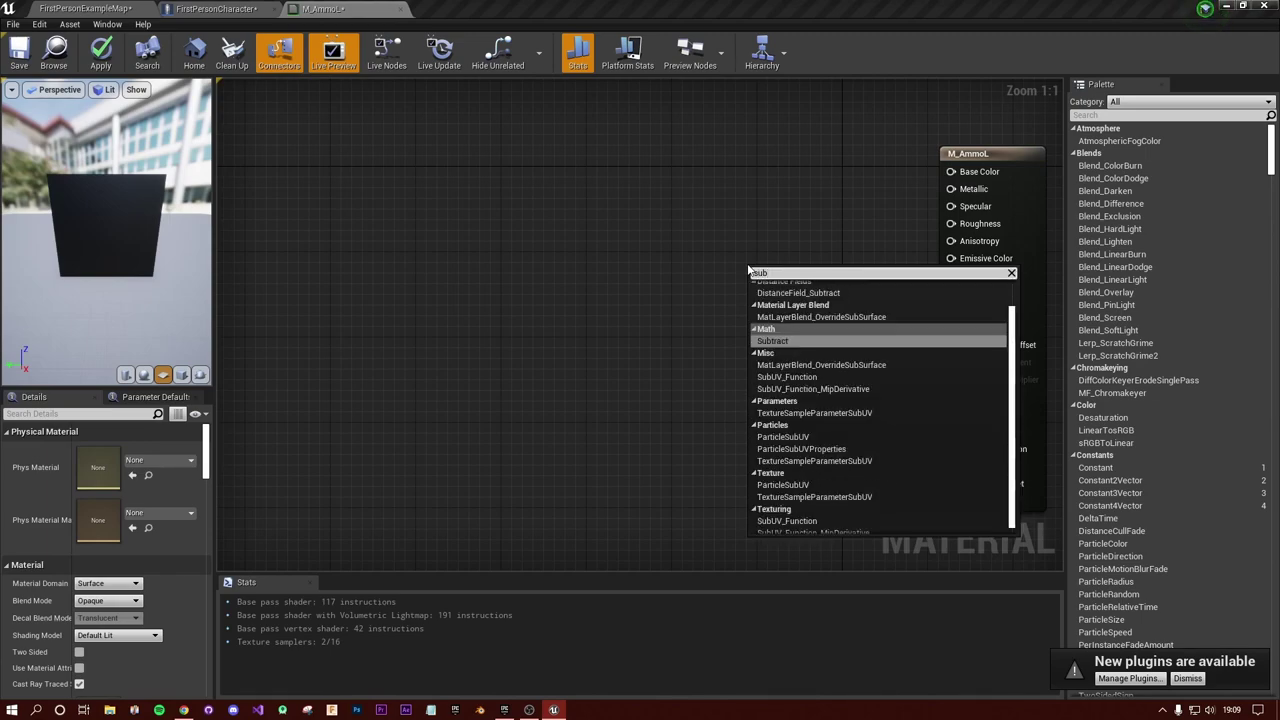
text(uv)
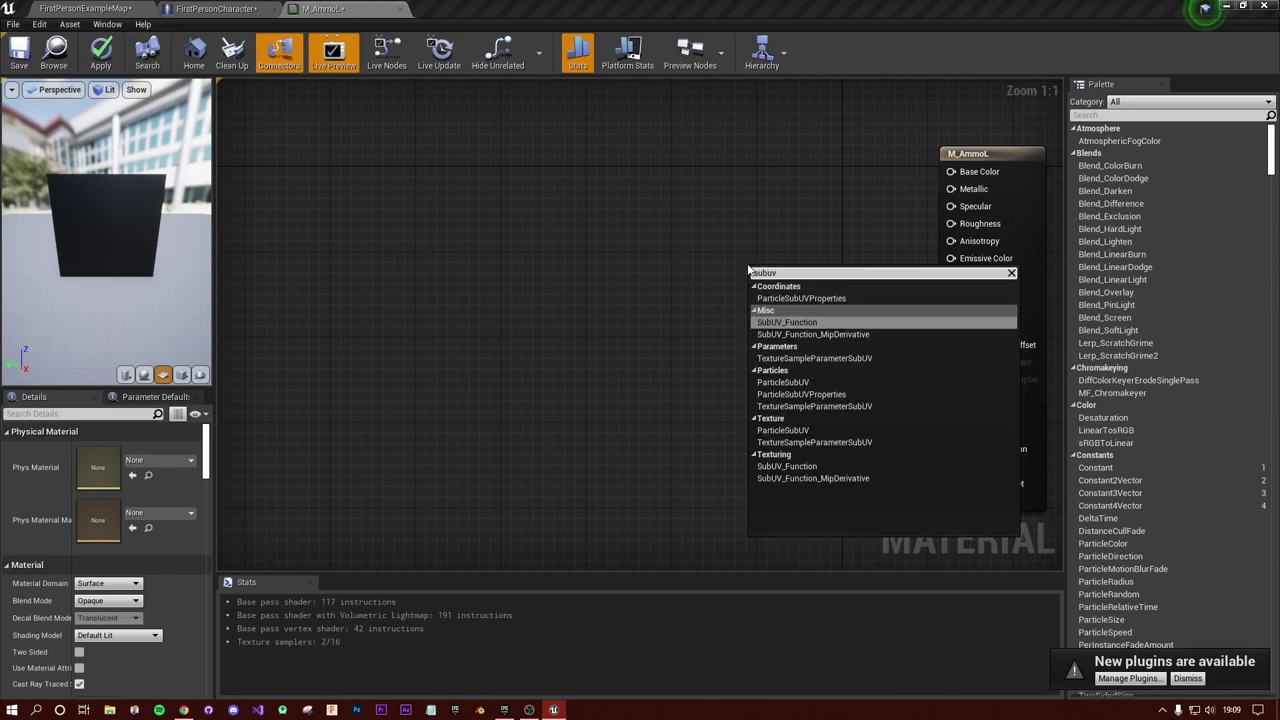
key(Return)
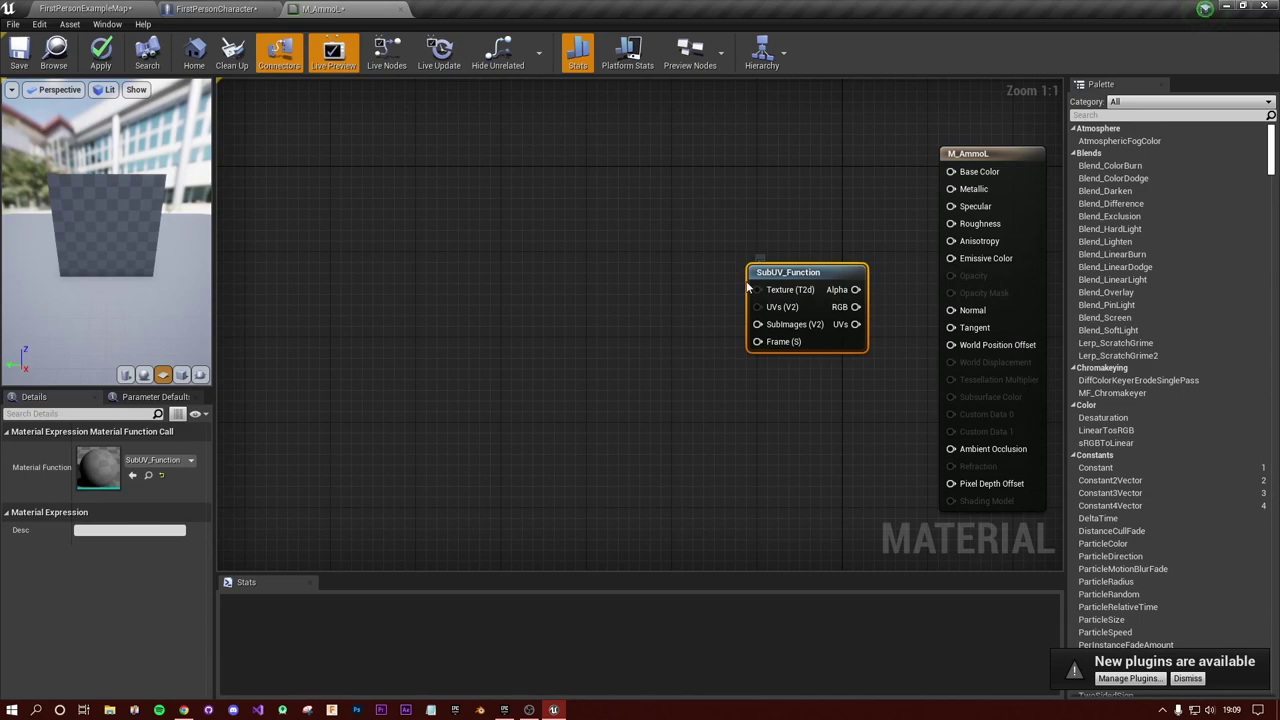
click(884, 182)
click(812, 274)
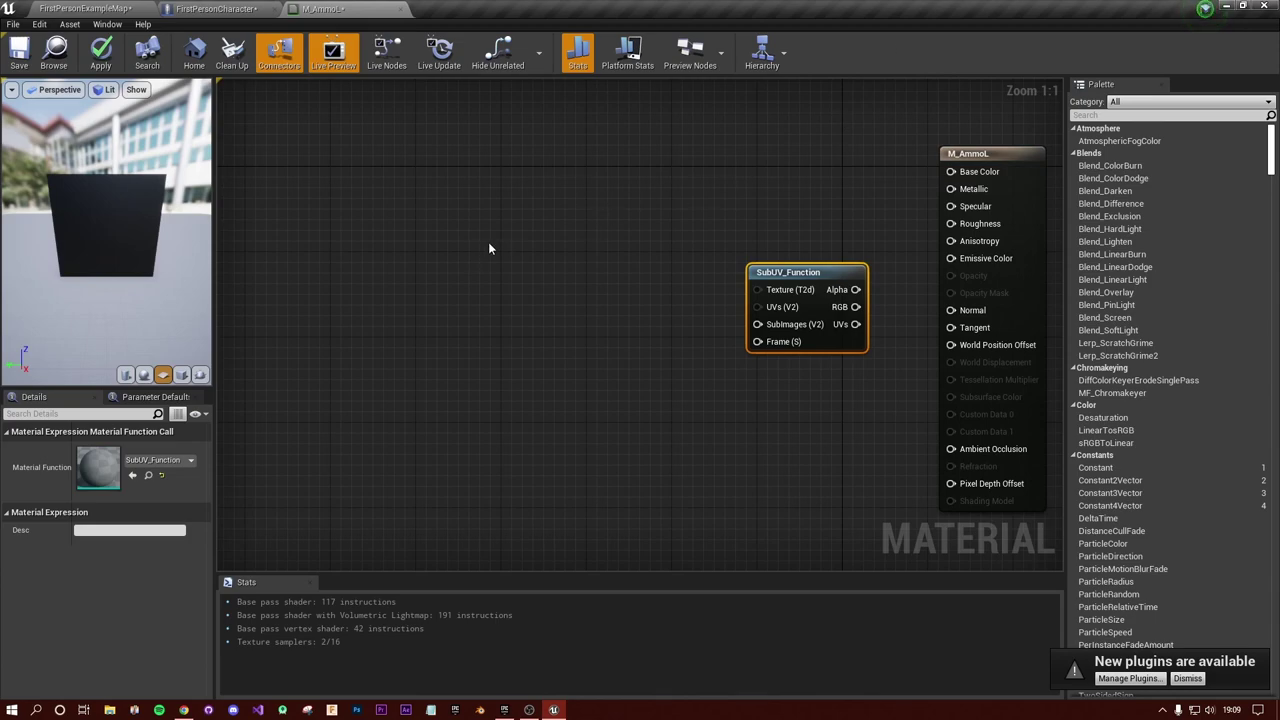
Step: Look up a green seven-segment 'digital number square' reference in Google Images, then return to Unreal
click(63, 8)
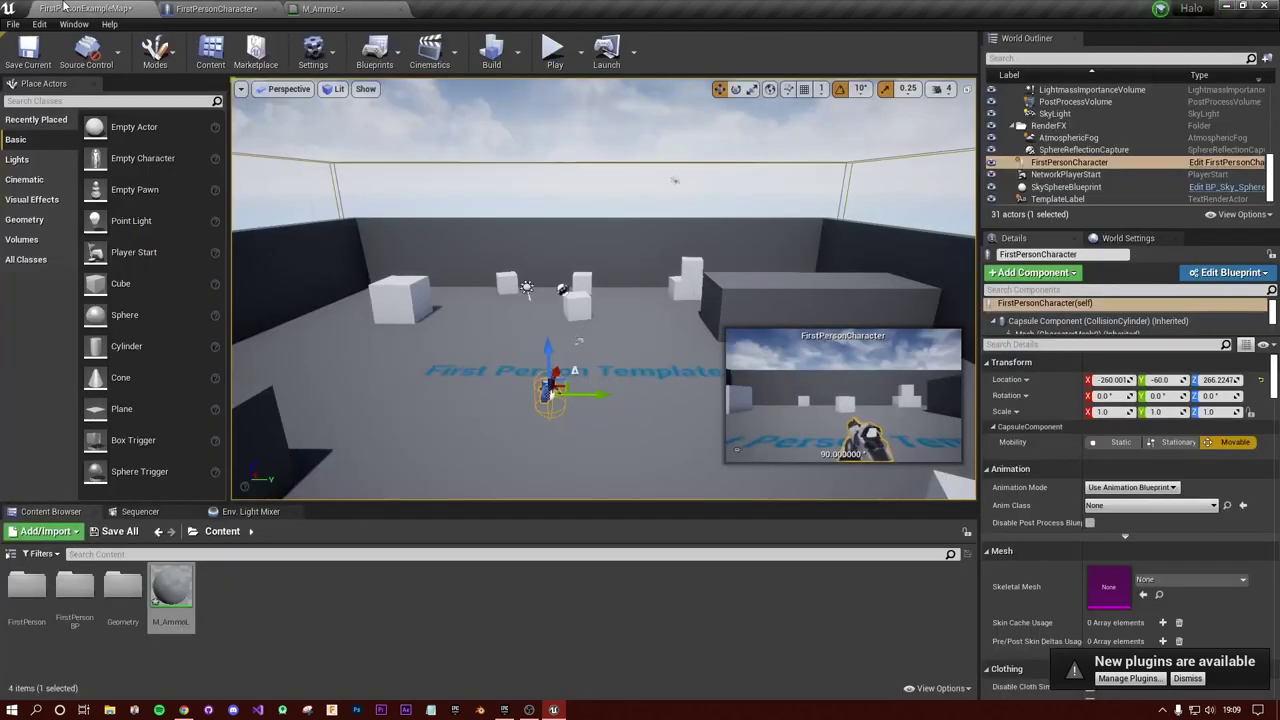
click(371, 648)
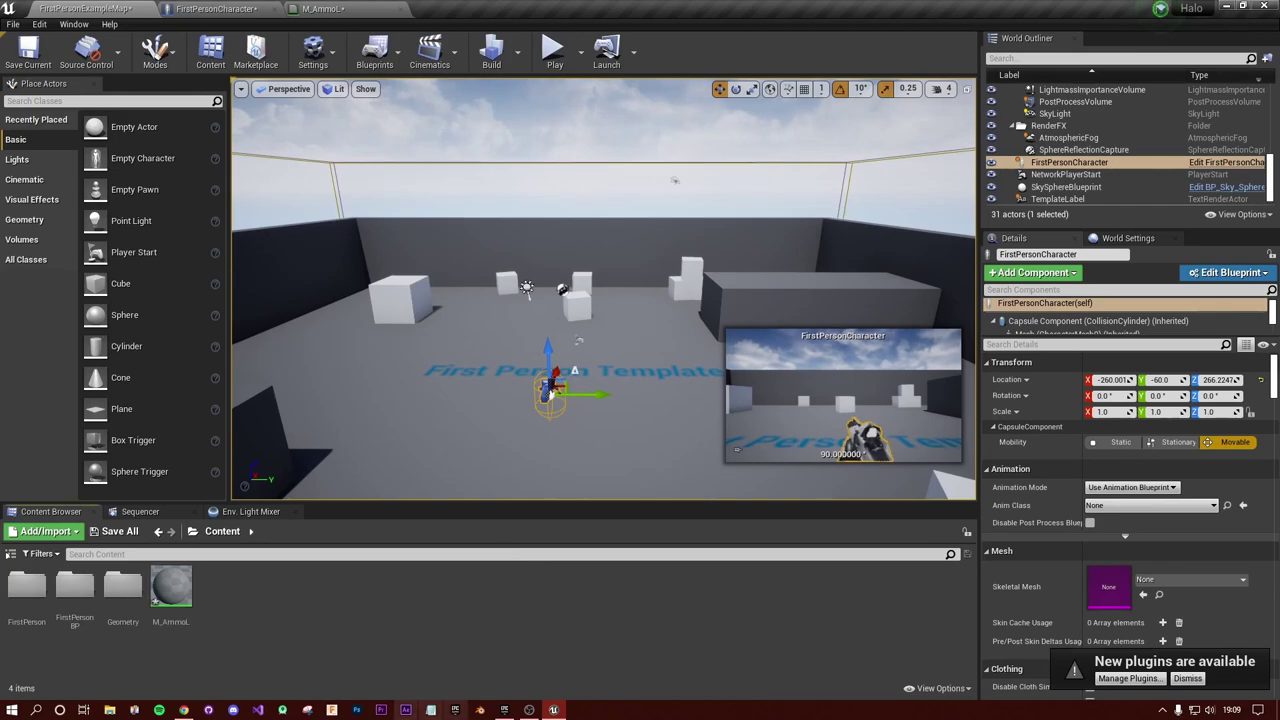
click(183, 710)
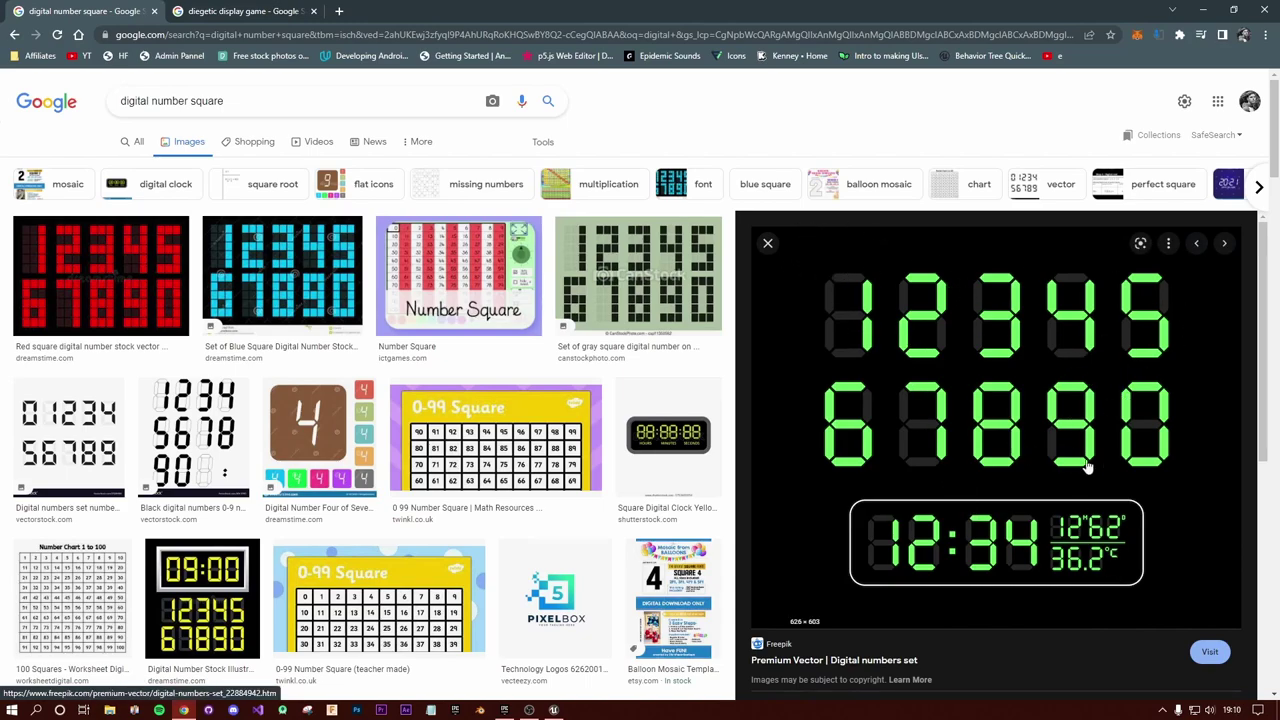
click(553, 710)
Step: Import numbers.png from the Desktop as a texture, inspect it, and close it to return to M_AmmoL
right_click(527, 611)
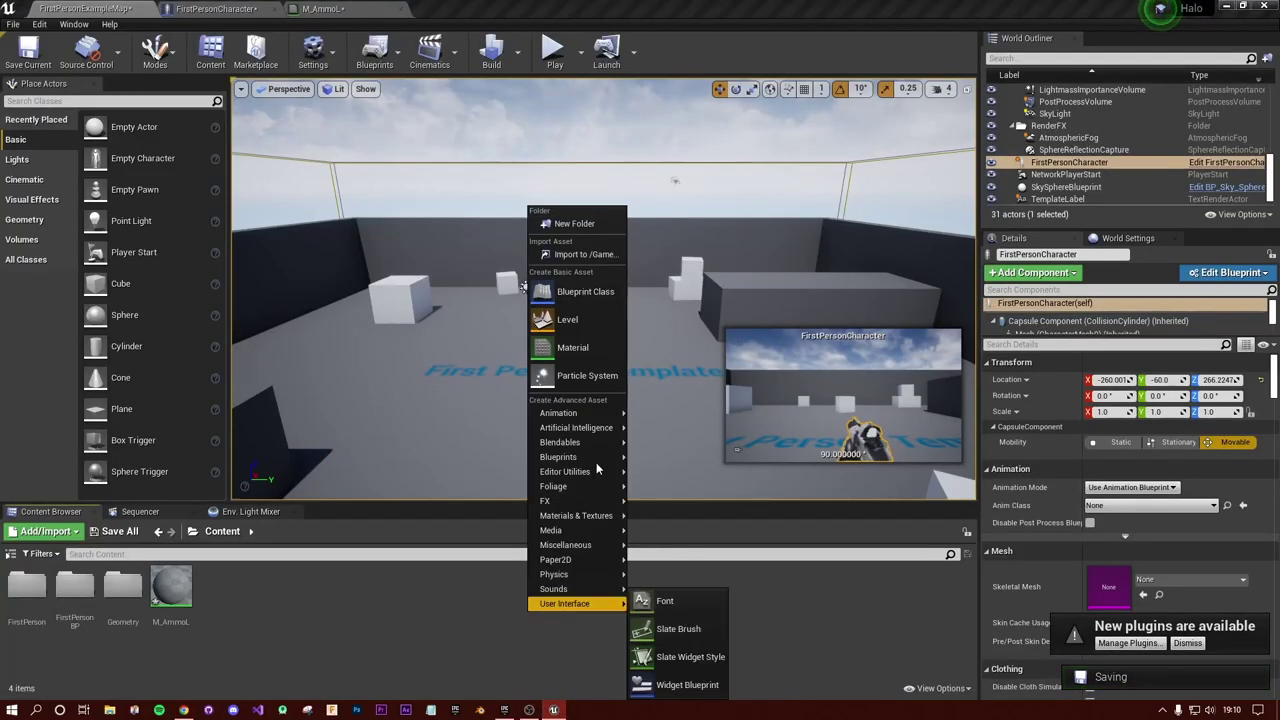
click(592, 254)
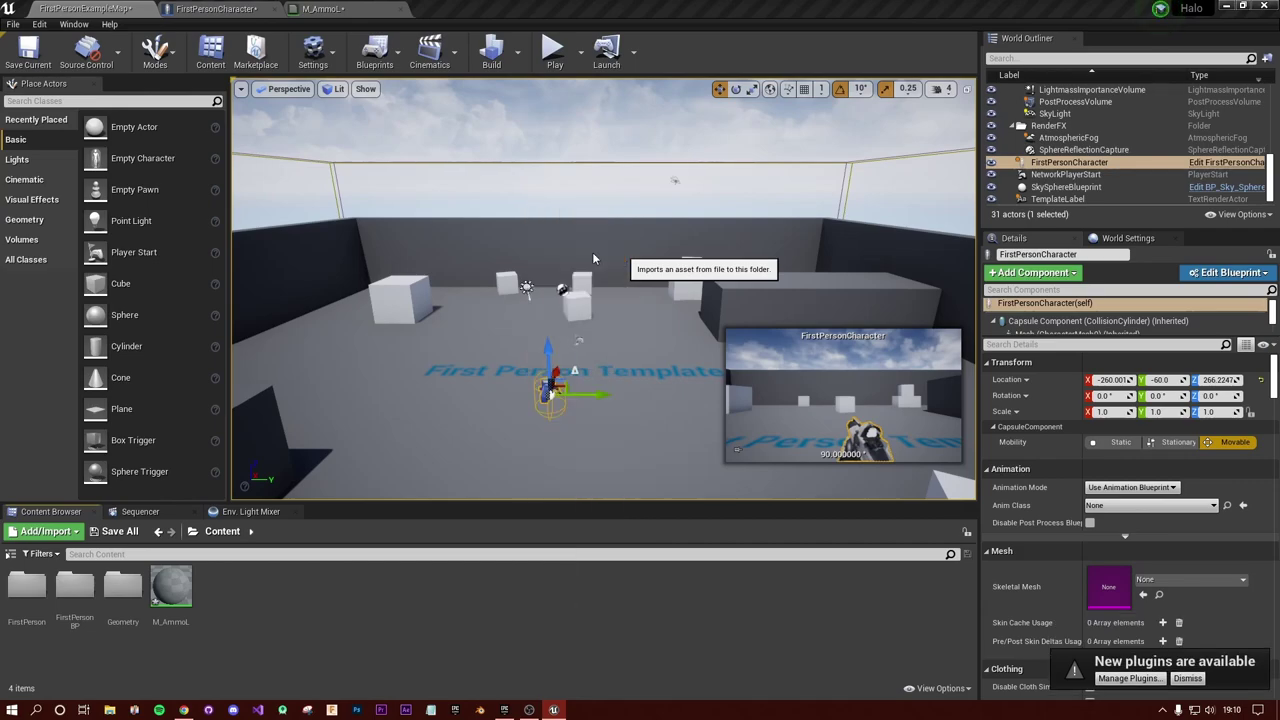
click(253, 211)
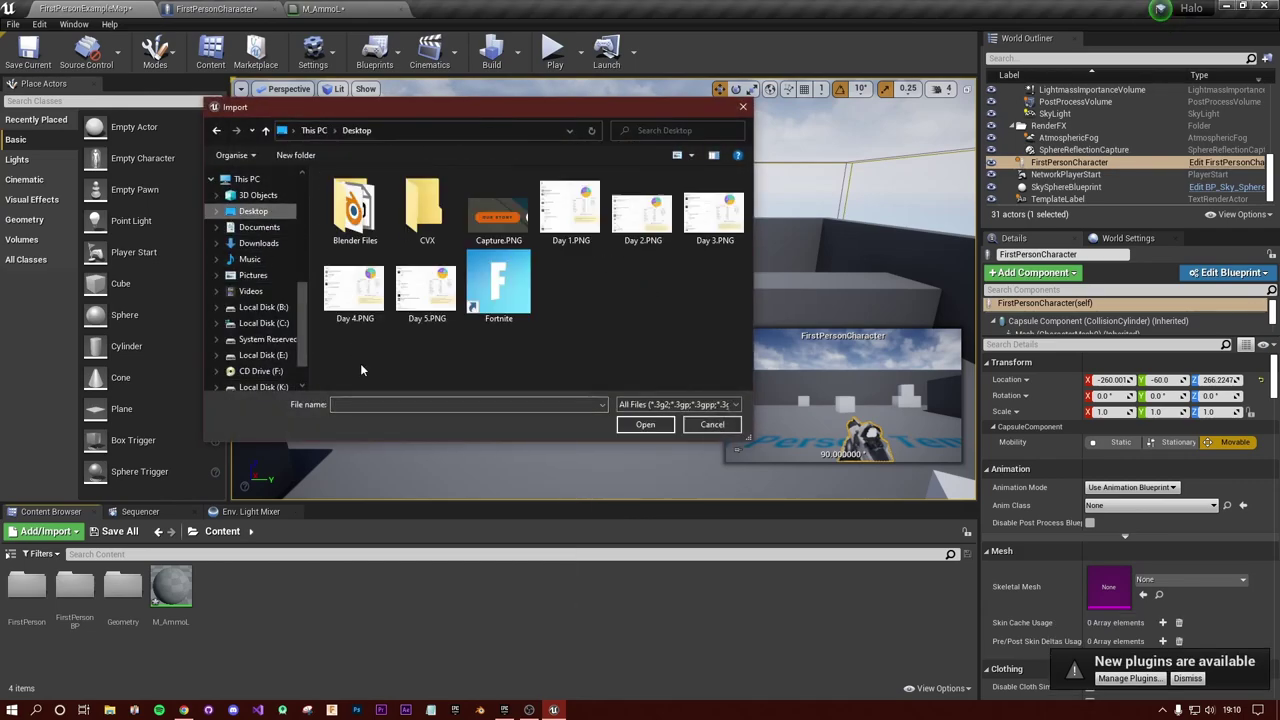
double_click(523, 355)
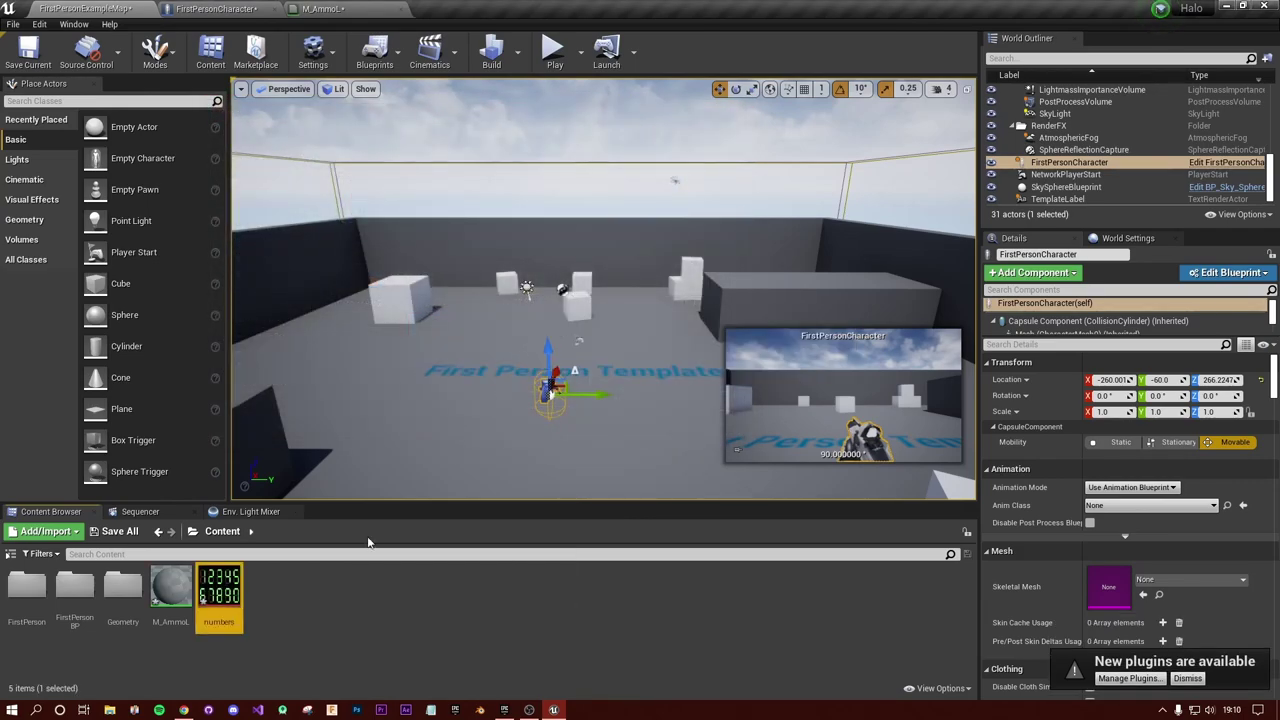
double_click(219, 592)
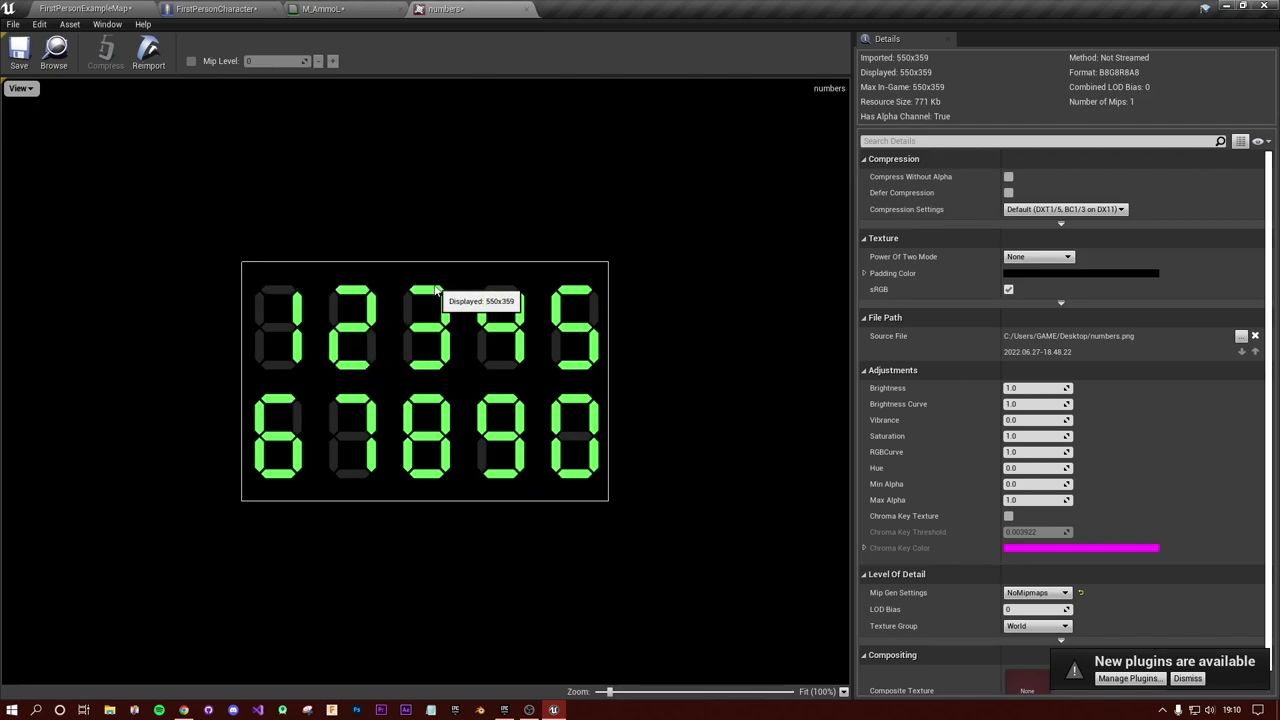
click(527, 9)
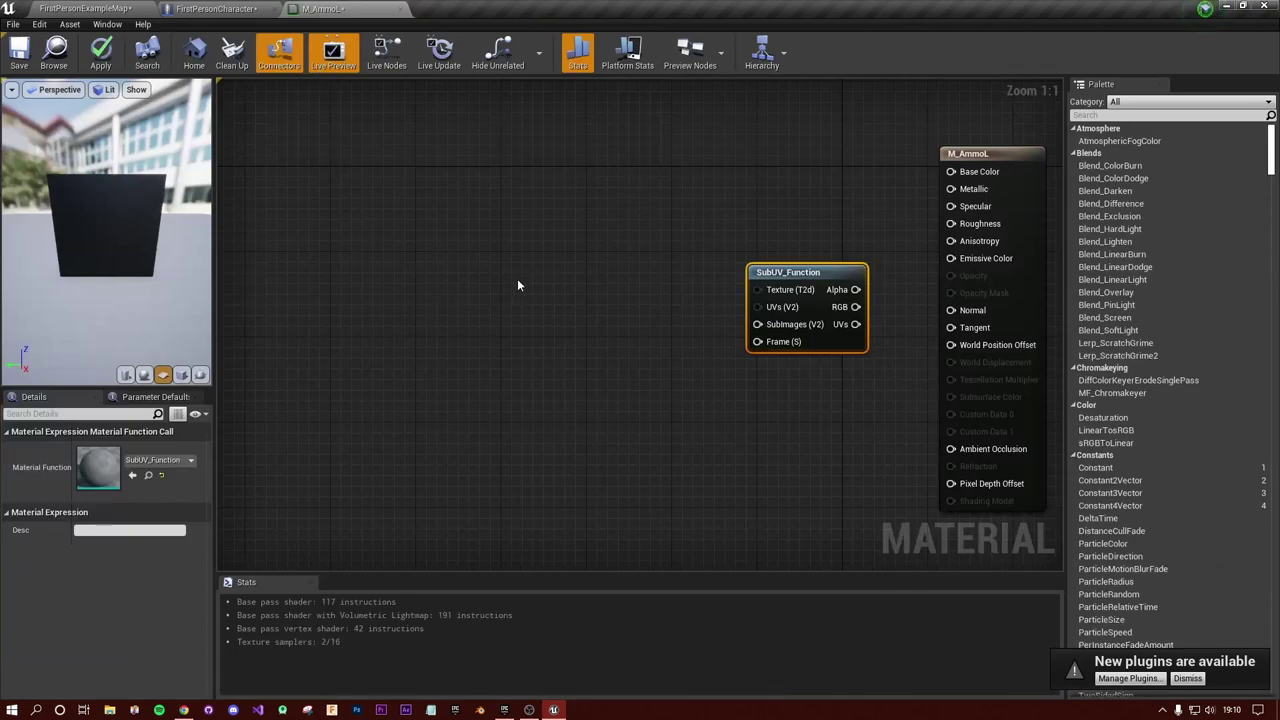
Step: Add a Texture Sample node to M_AmmoL and confirm it uses the numbers texture
right_drag(517, 285, 474, 217)
right_click(467, 204)
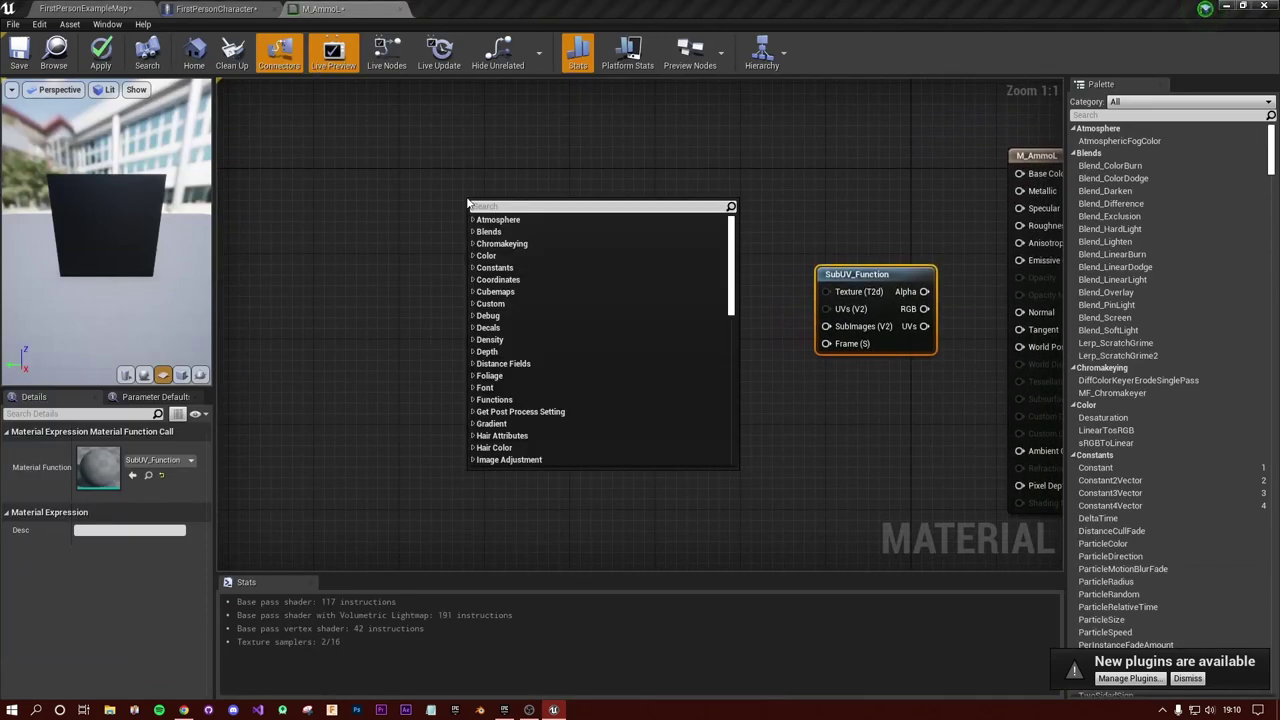
text(texture)
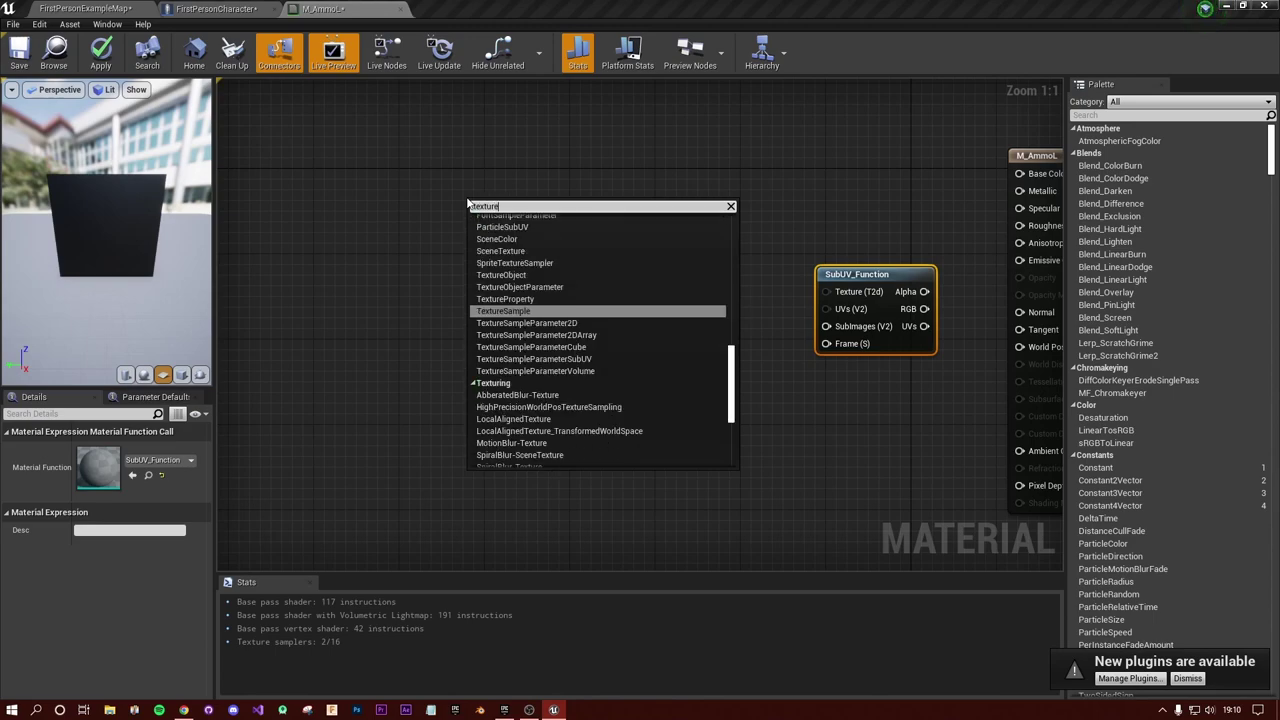
key(Return)
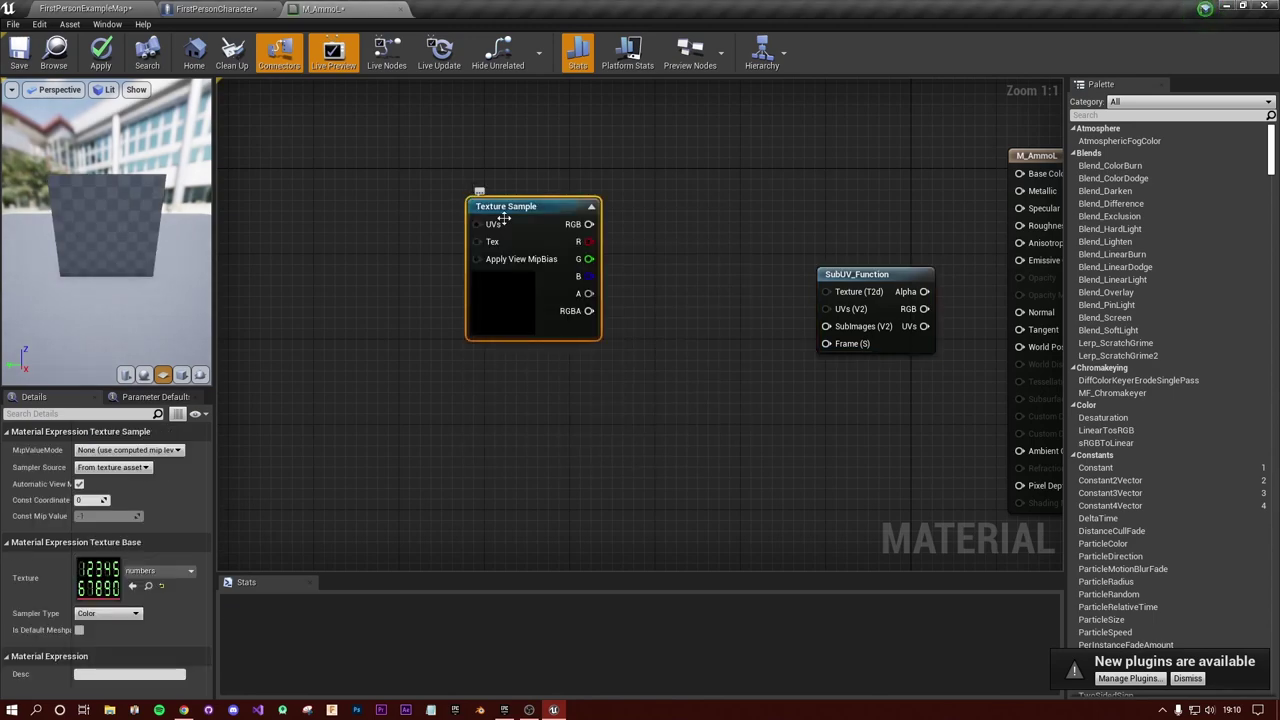
drag(504, 218, 458, 168)
click(648, 202)
click(472, 241)
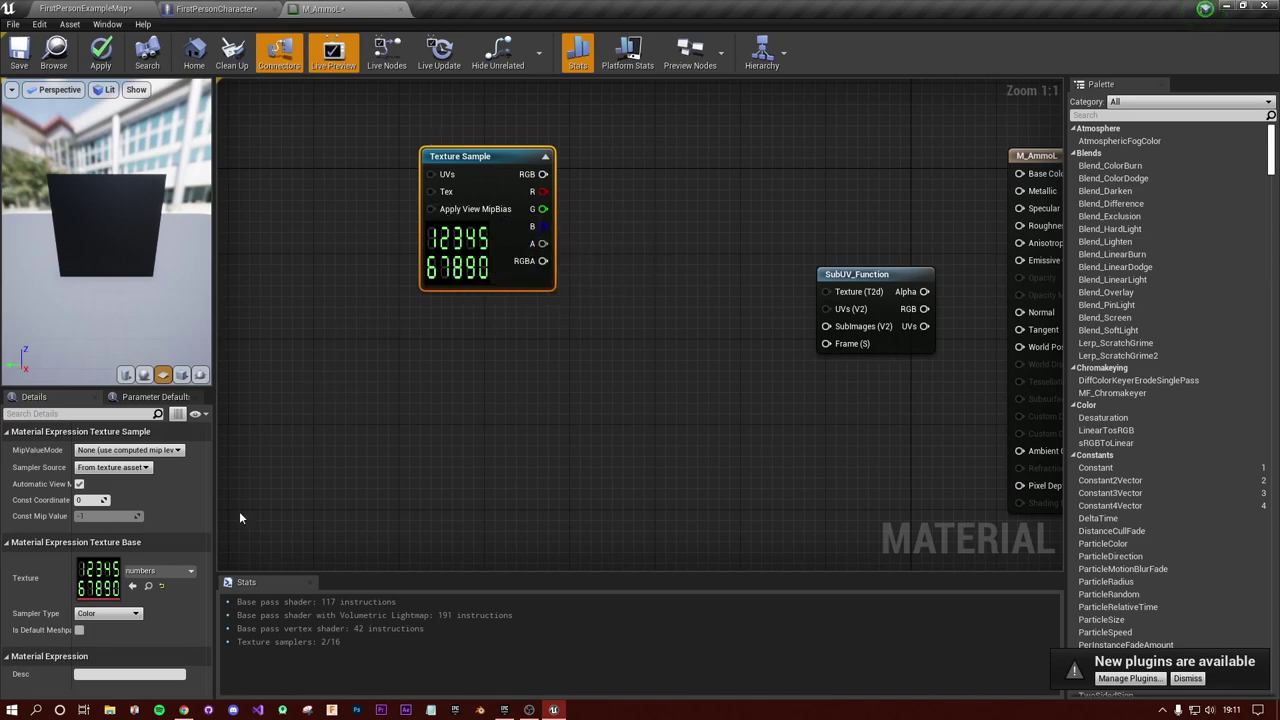
click(152, 572)
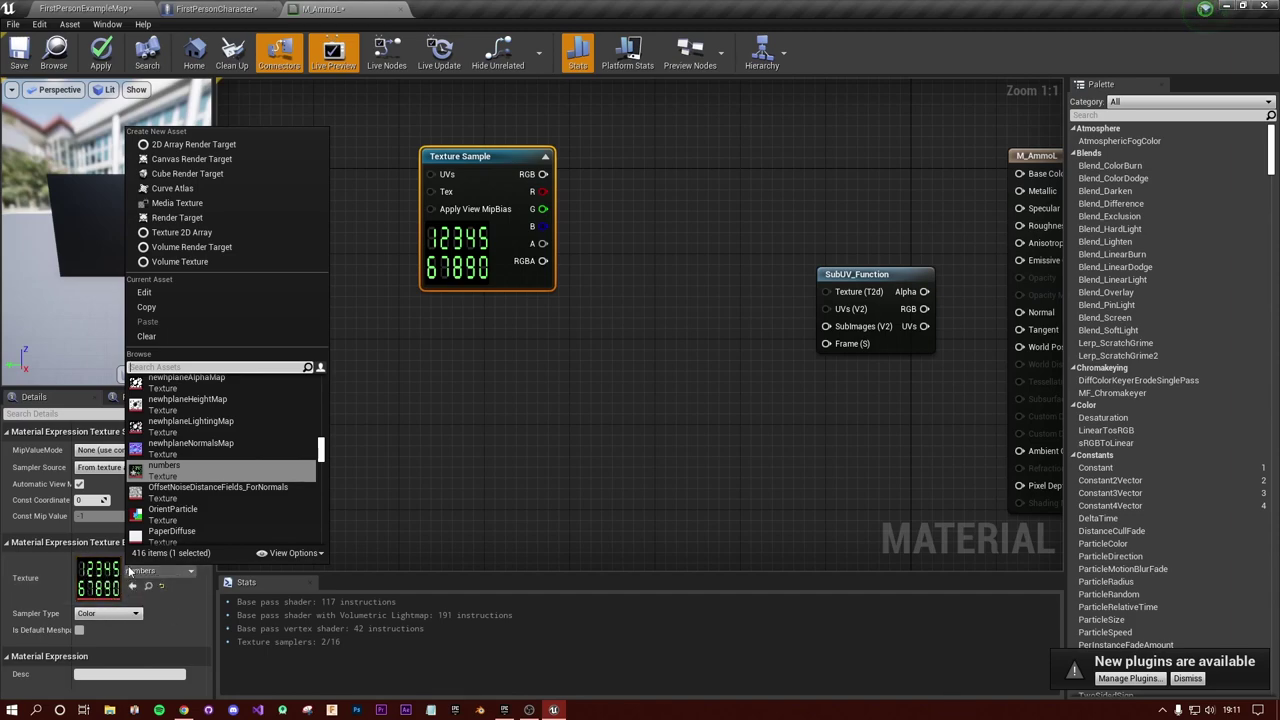
scroll(196, 442, down, 3)
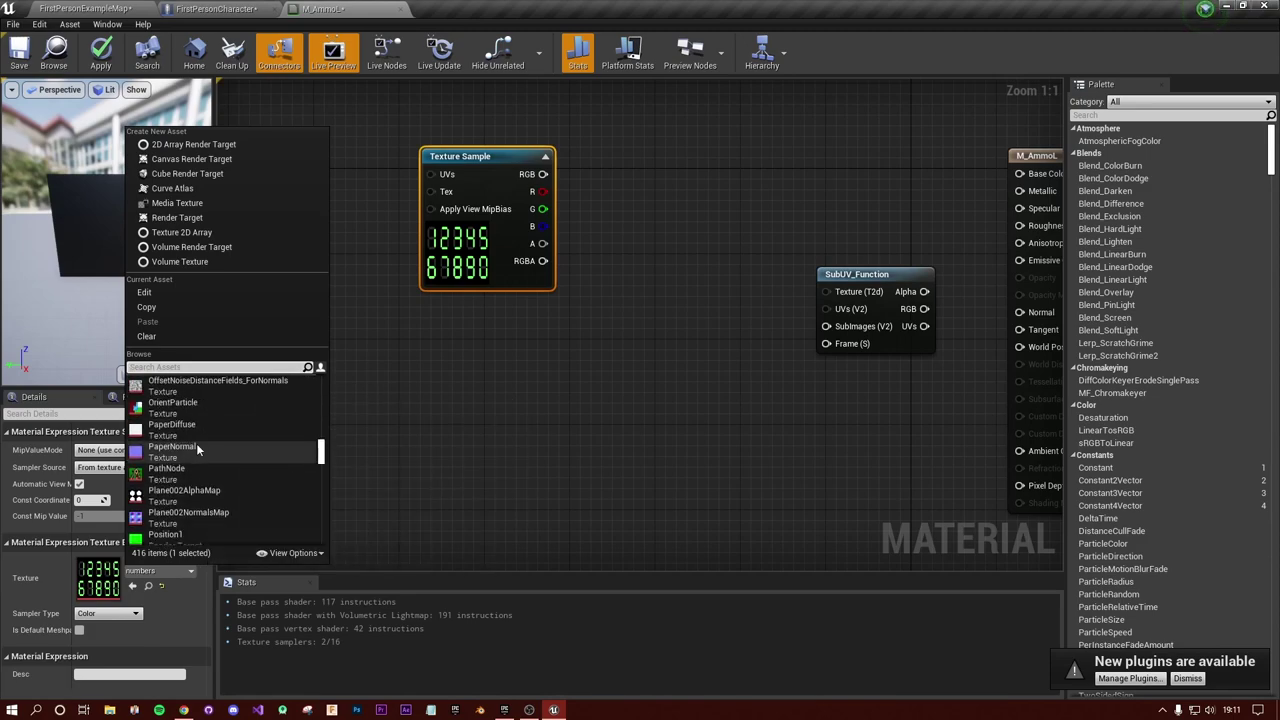
scroll(198, 456, up, 3)
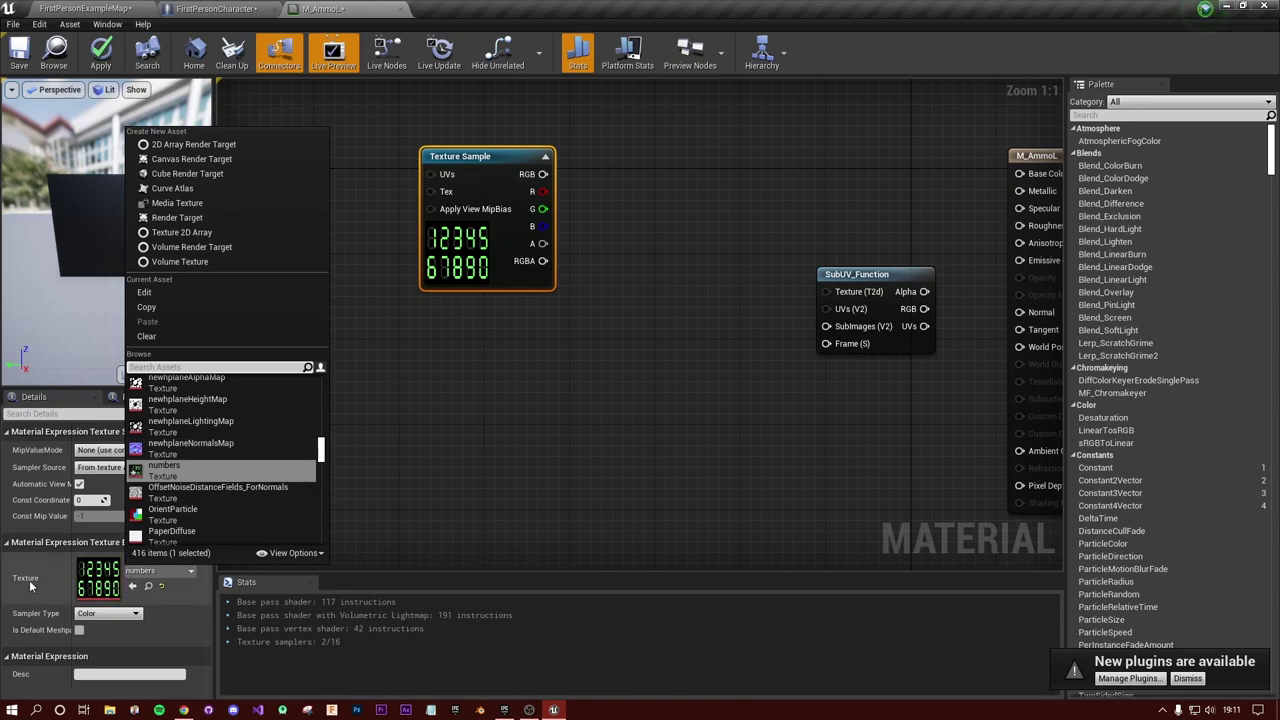
click(436, 396)
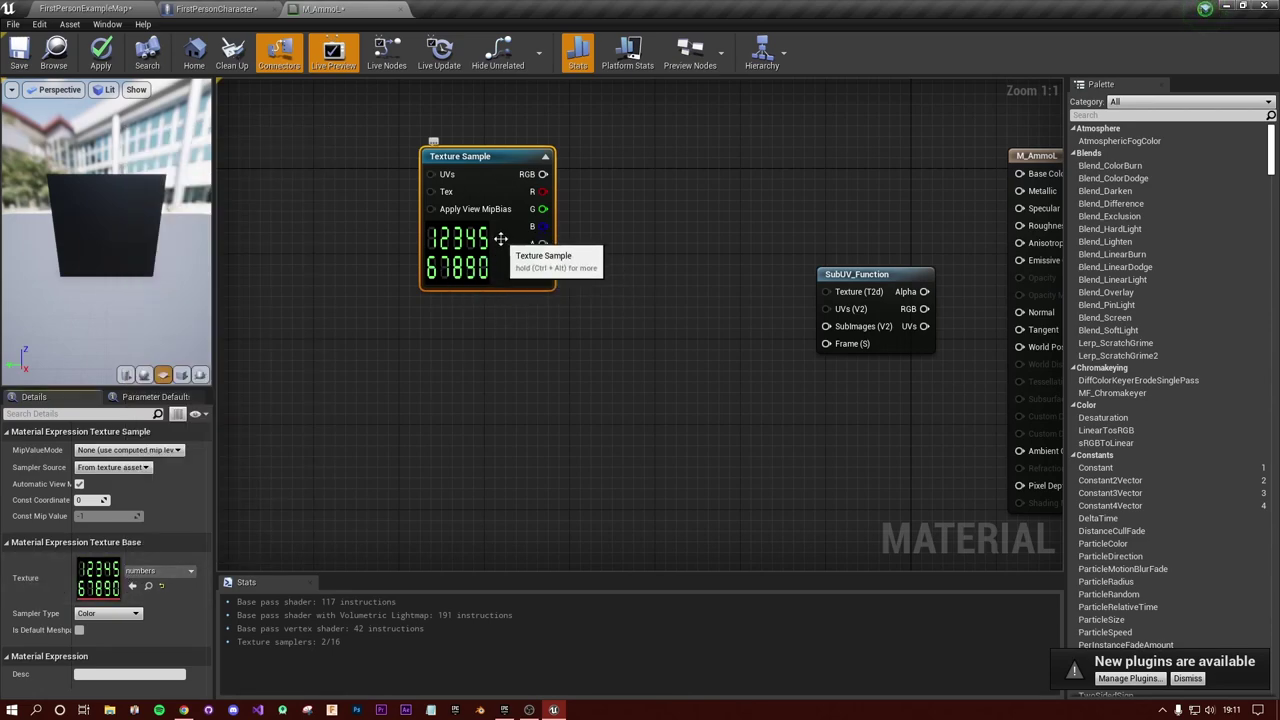
Step: Attempt to wire the Texture Sample to SubUV_Function's Texture input and reposition the node
drag(543, 174, 843, 318)
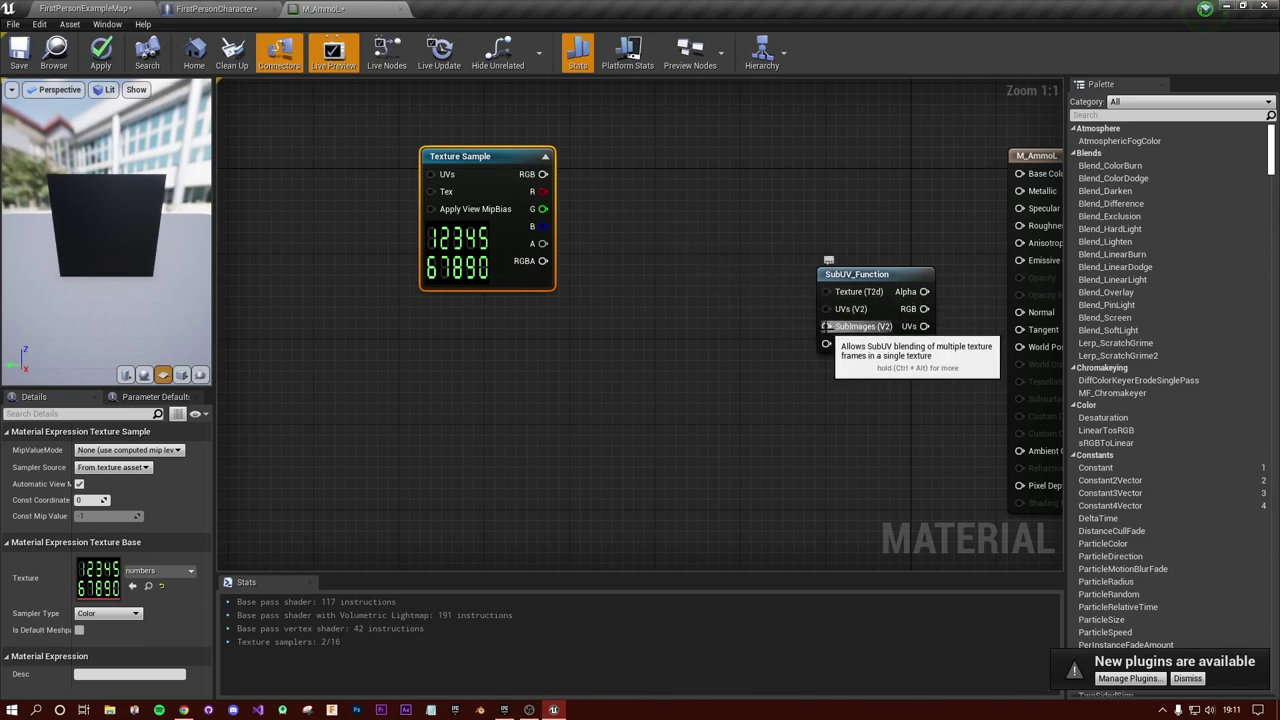
drag(828, 291, 540, 174)
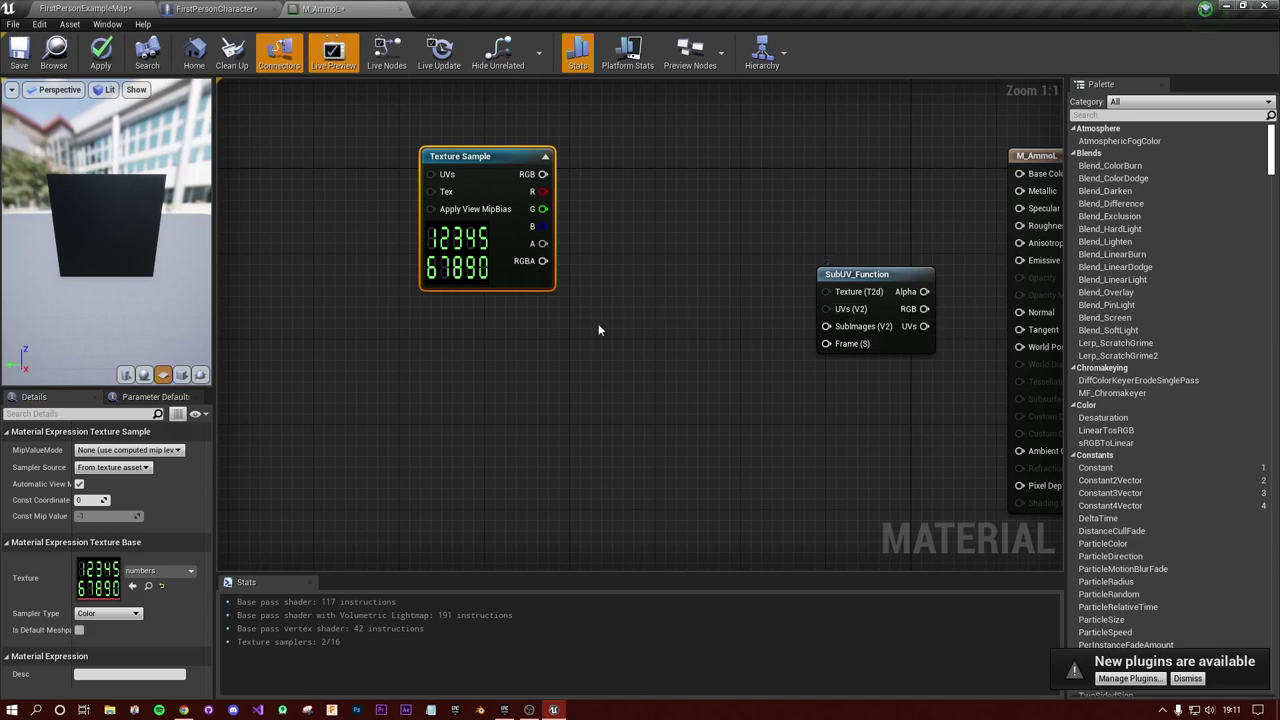
drag(503, 157, 503, 125)
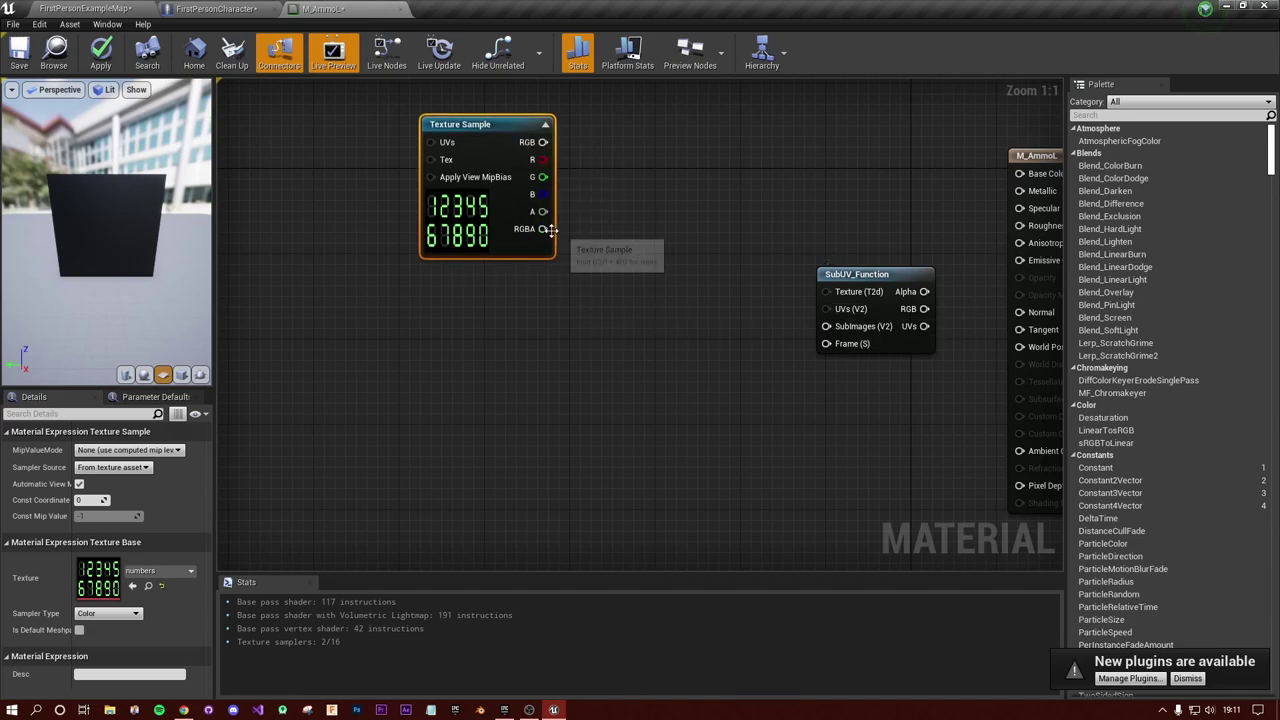
drag(550, 229, 827, 297)
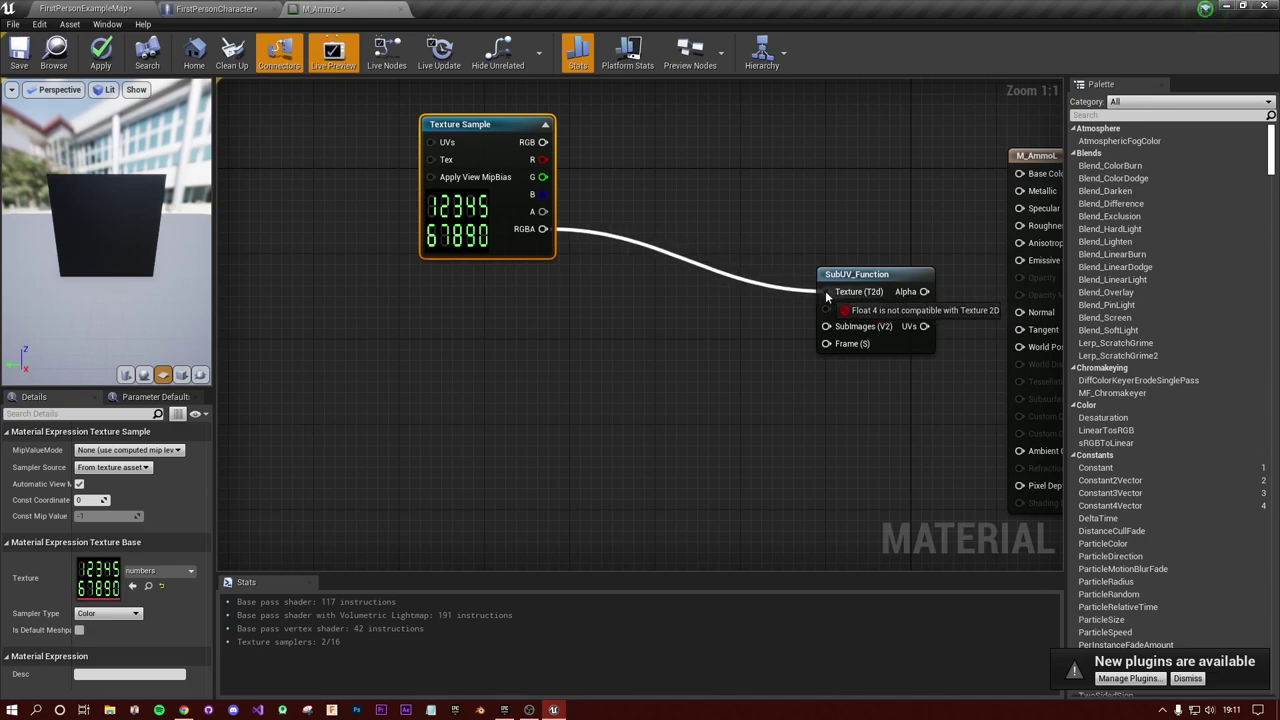
drag(827, 297, 827, 297)
drag(507, 195, 410, 213)
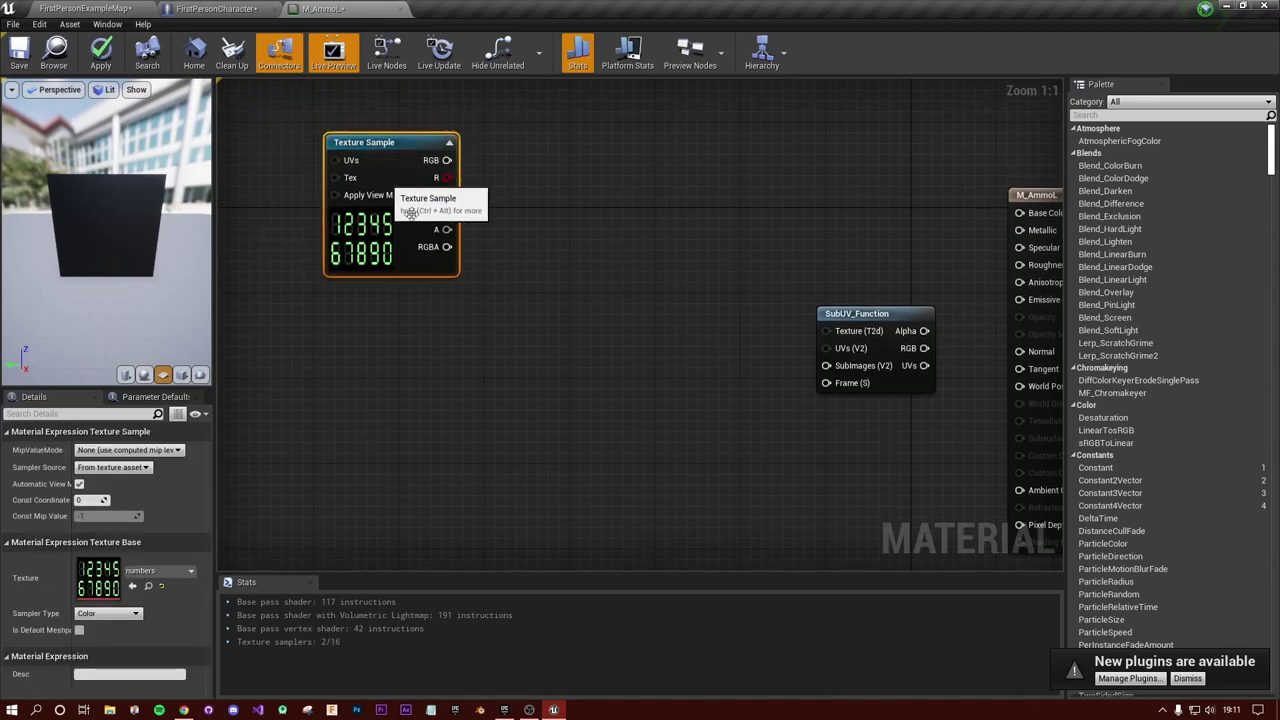
Step: Replace the Texture Sample with a Texture Object node holding the numbers texture
right_click(624, 230)
text(tex)
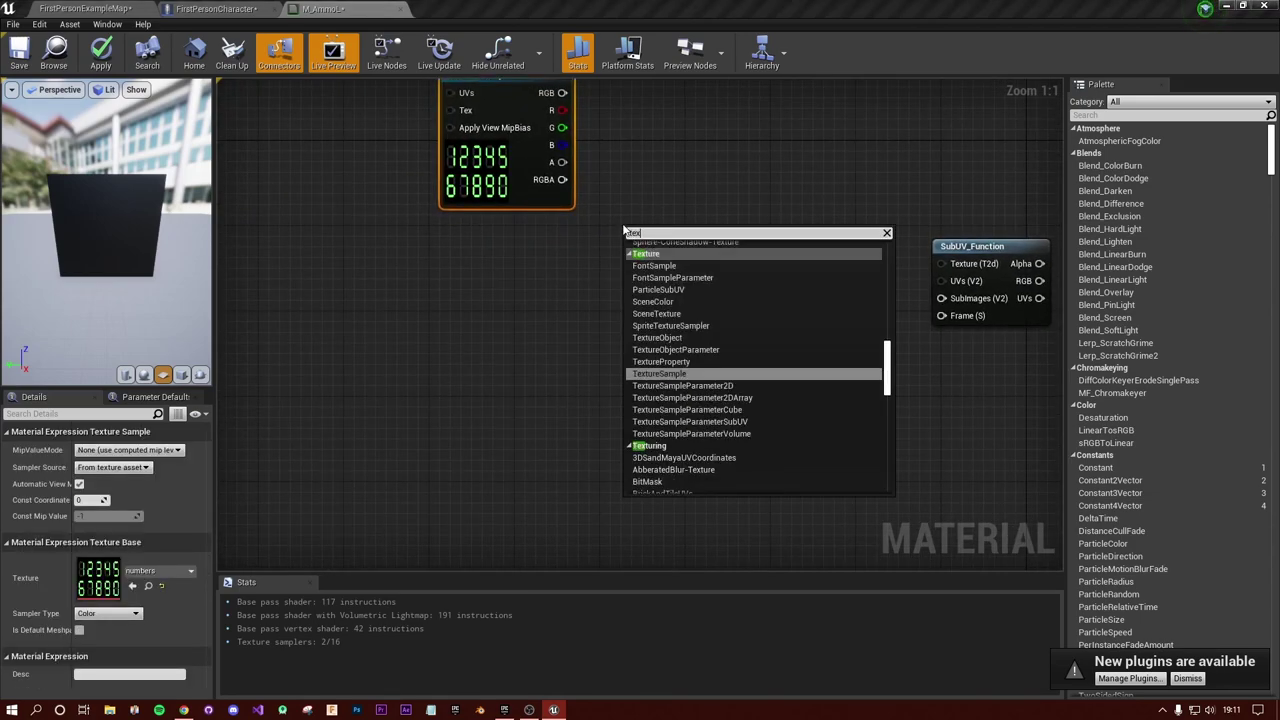
text(ture)
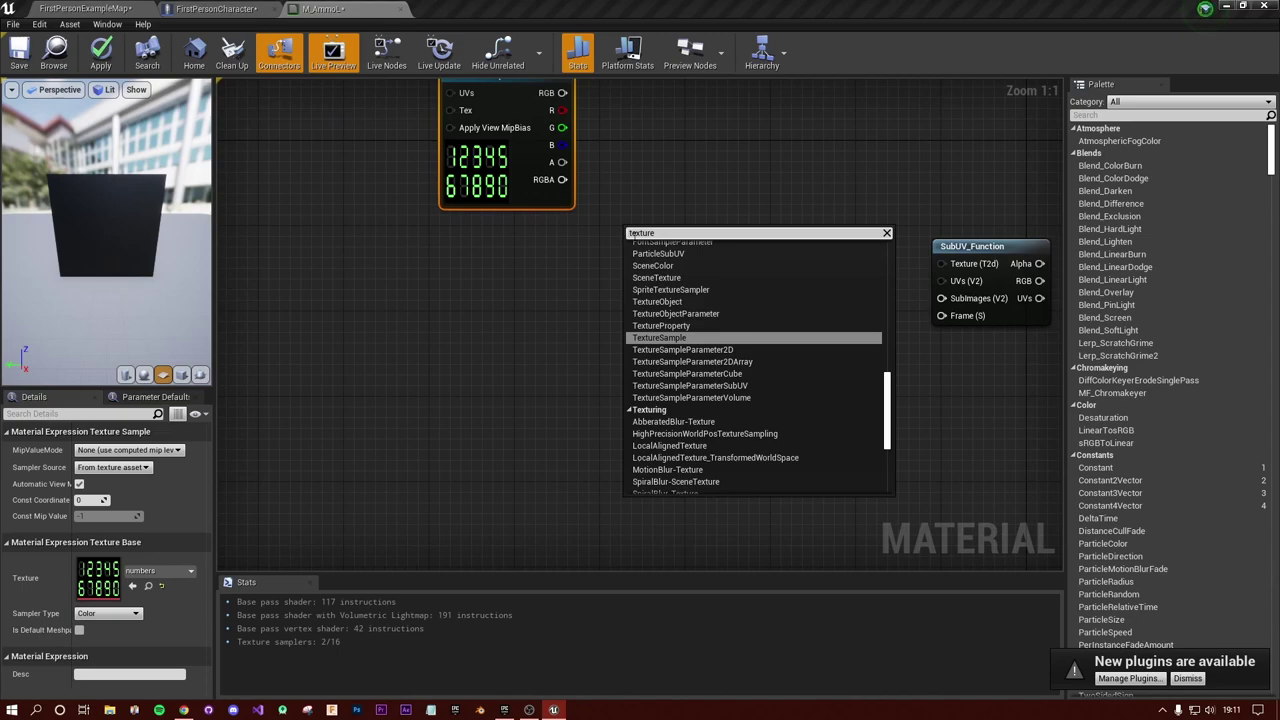
click(657, 302)
right_drag(742, 175, 747, 290)
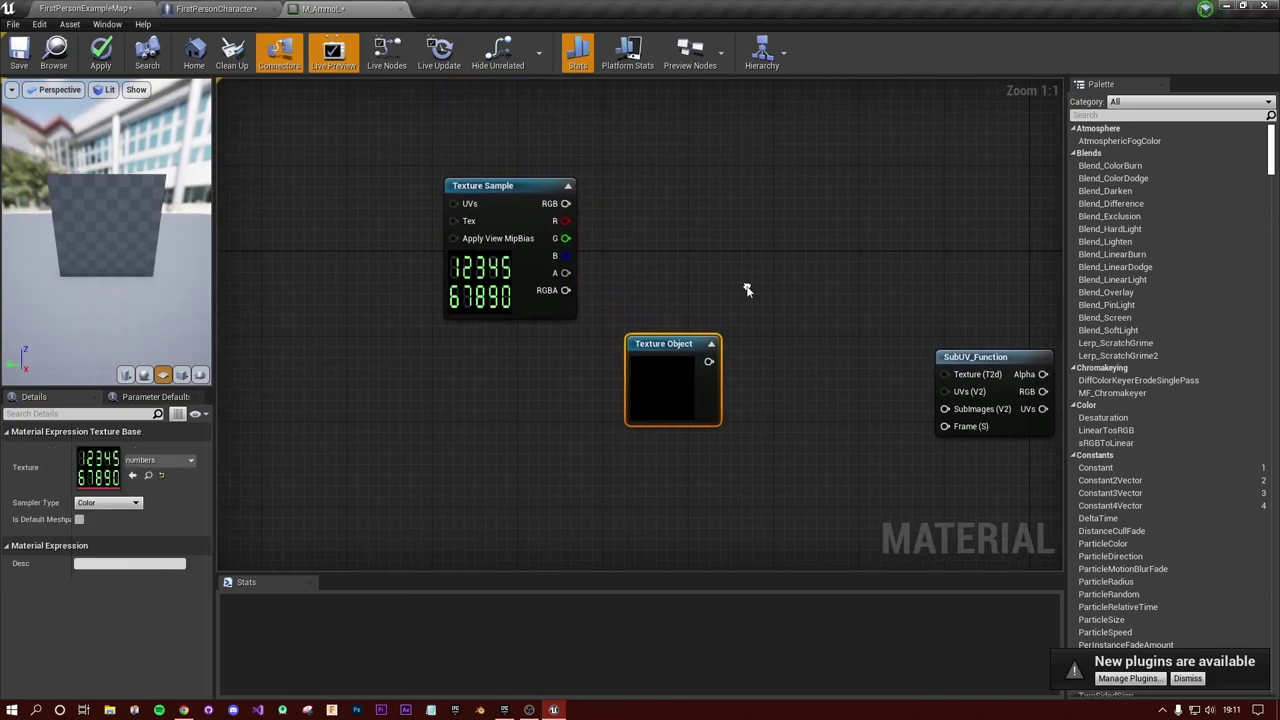
click(505, 196)
key(Delete)
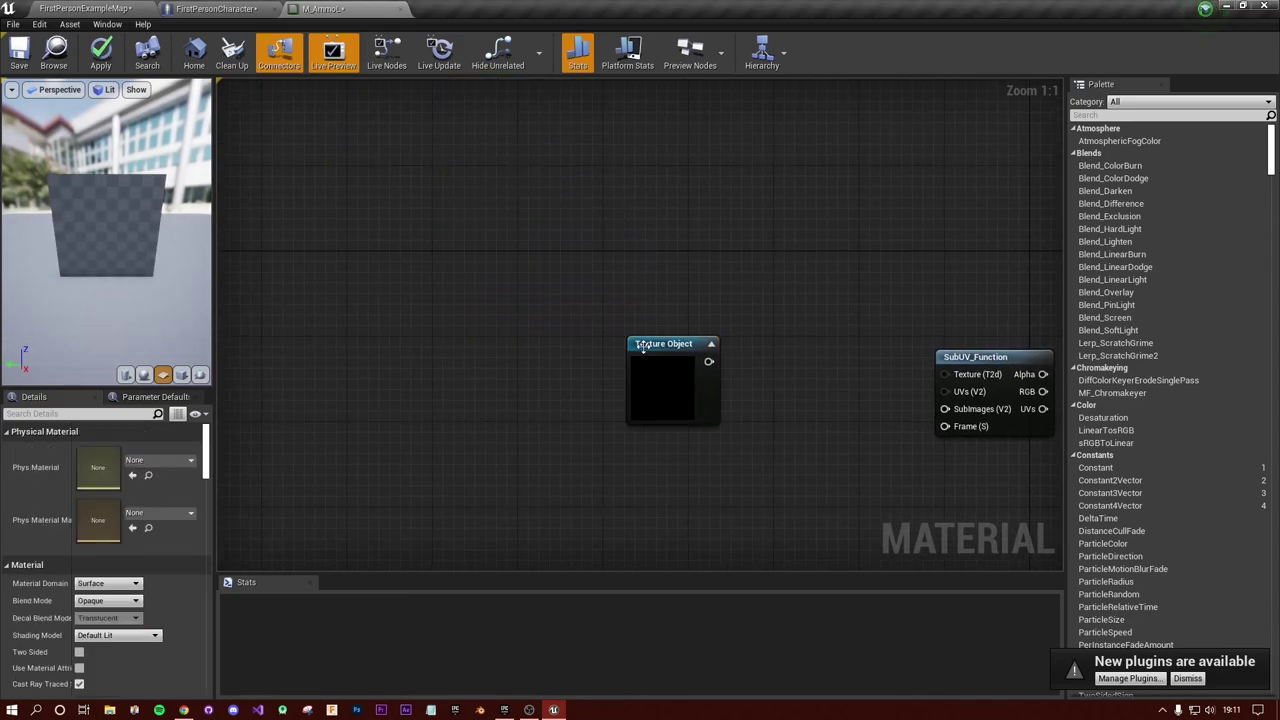
drag(643, 345, 598, 211)
right_drag(598, 211, 498, 223)
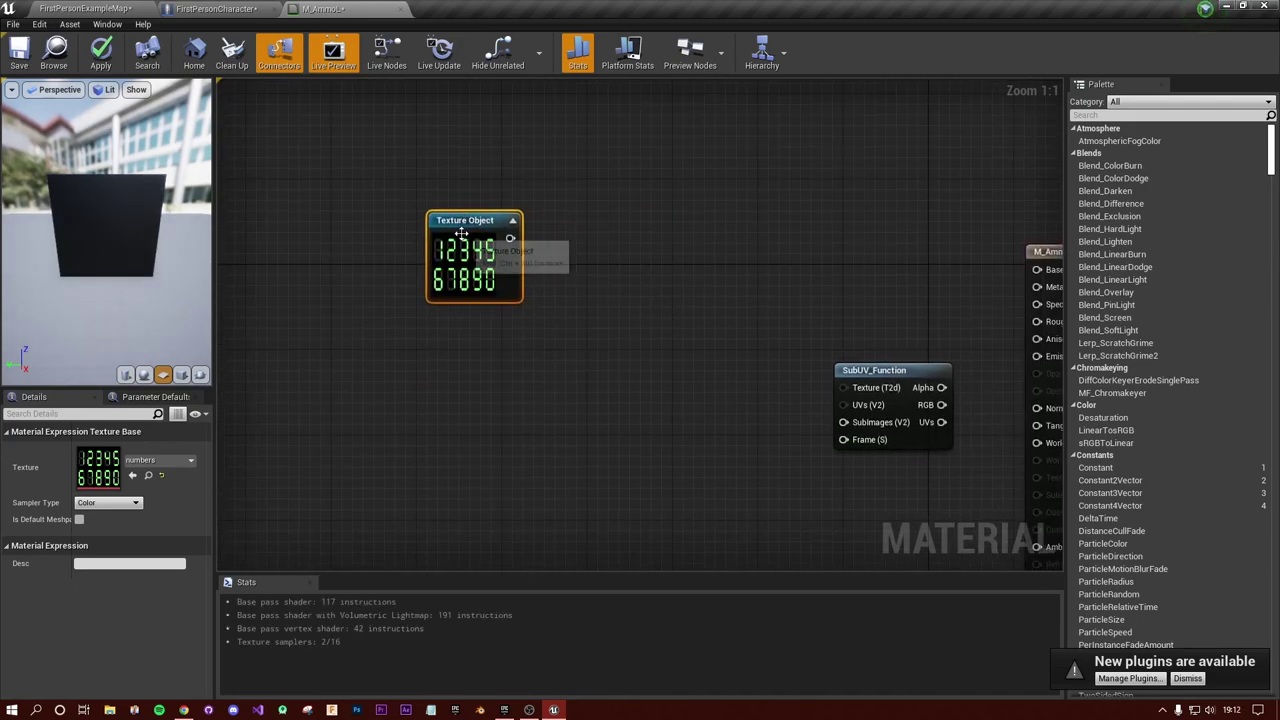
Step: Wire the Texture Object into SubUV_Function's Texture pin and its RGB into Emissive Color
drag(510, 238, 850, 390)
drag(452, 230, 463, 200)
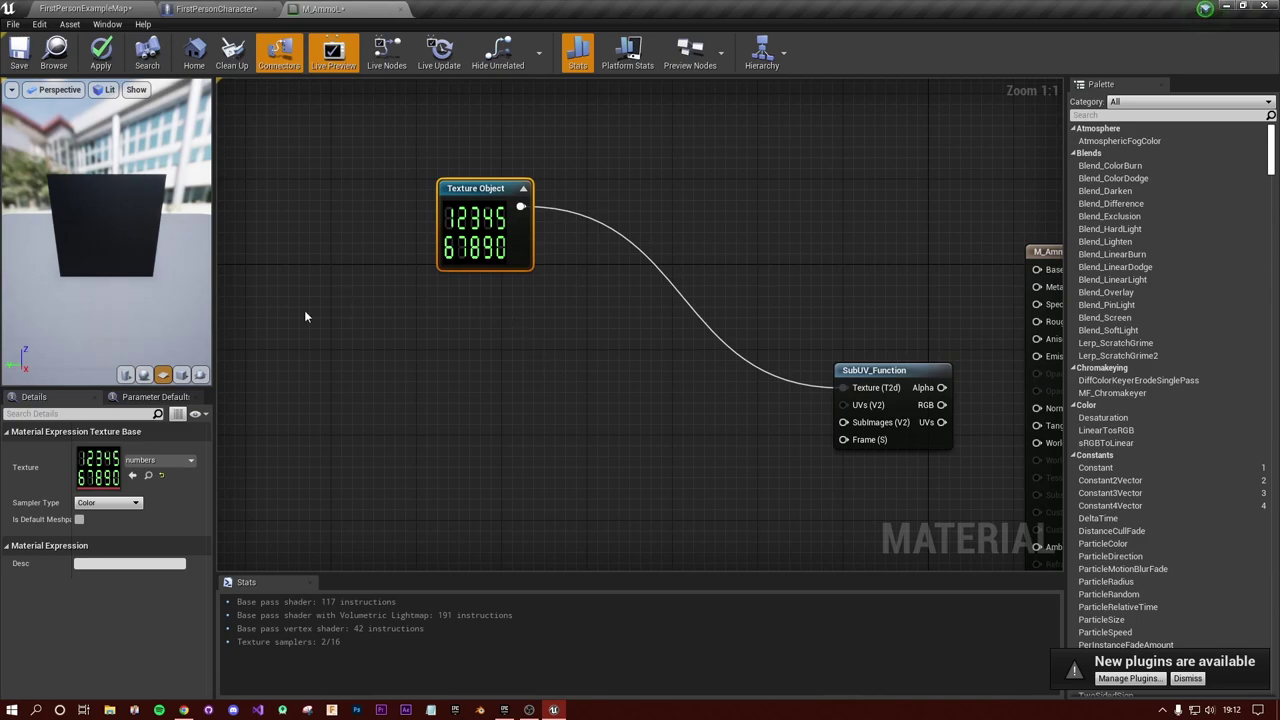
right_drag(740, 280, 531, 248)
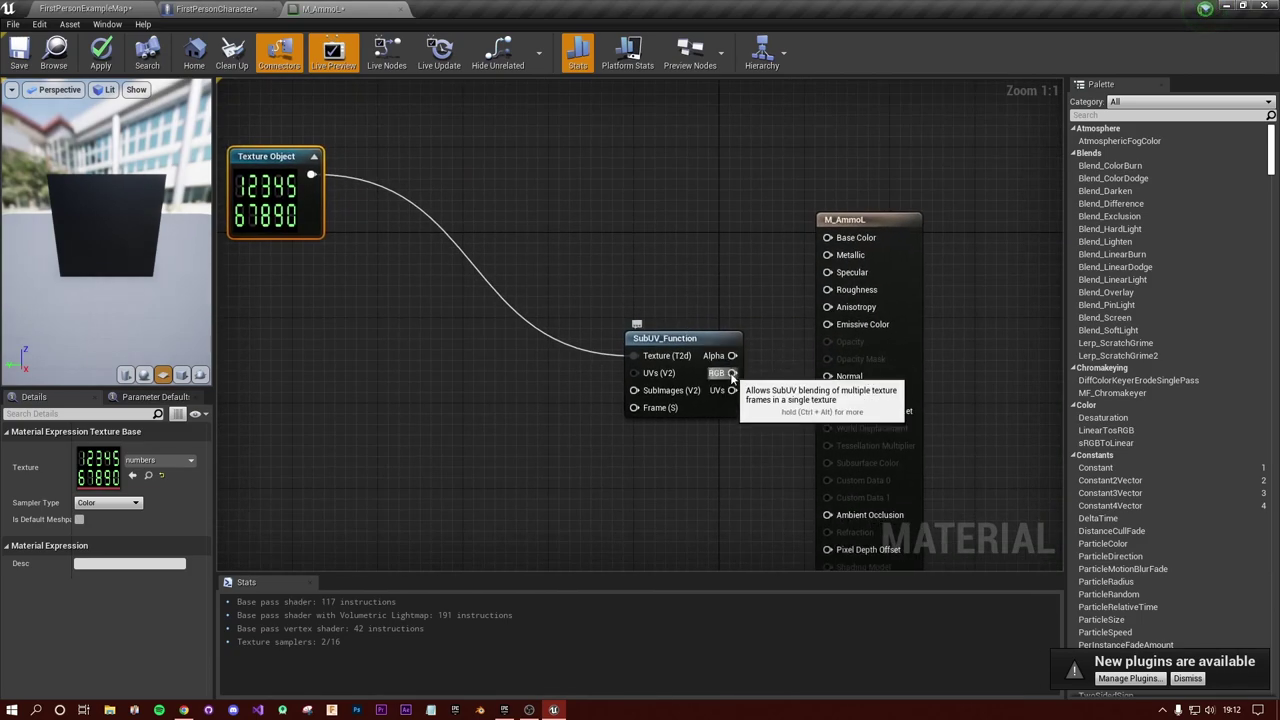
drag(732, 374, 827, 324)
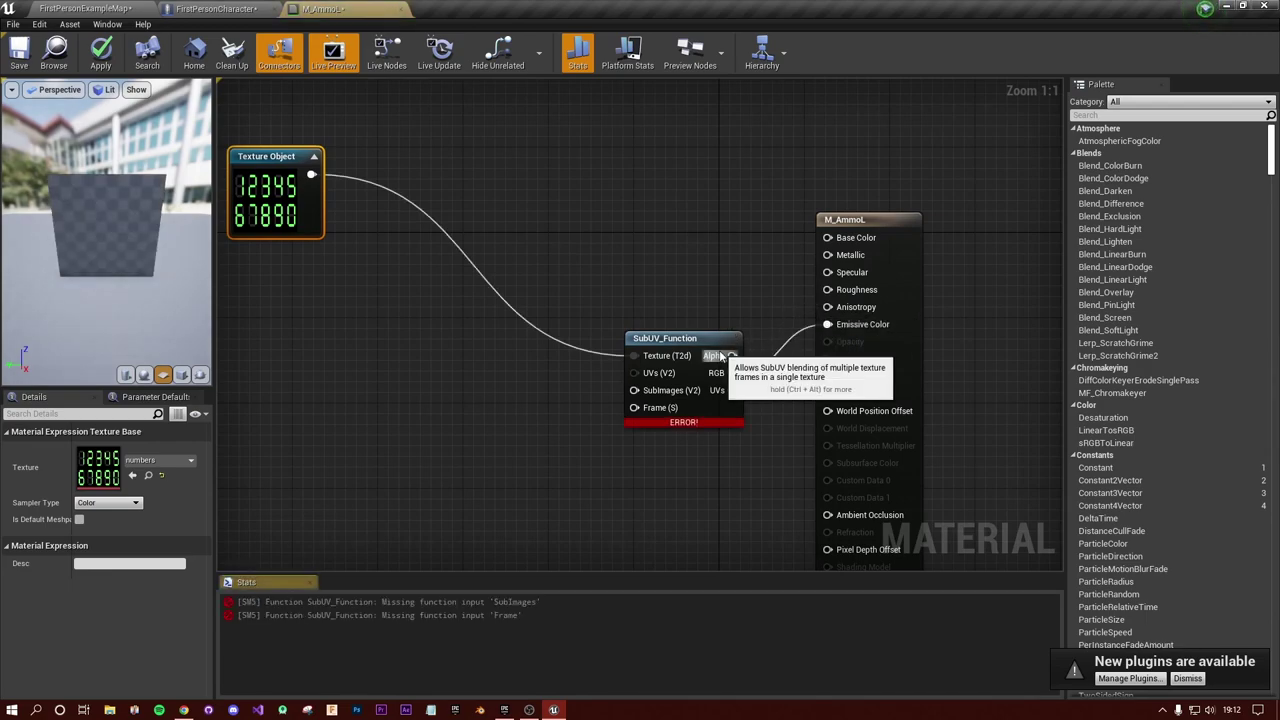
drag(720, 356, 653, 273)
click(665, 338)
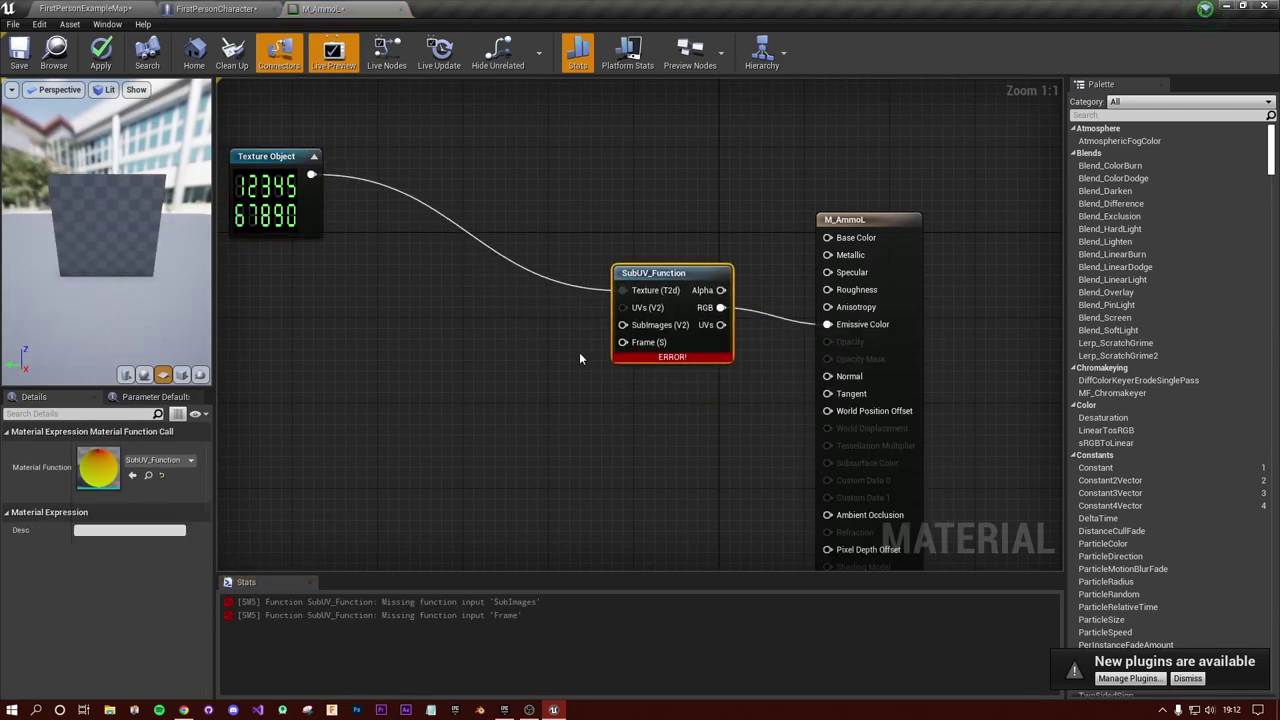
right_drag(627, 393, 729, 437)
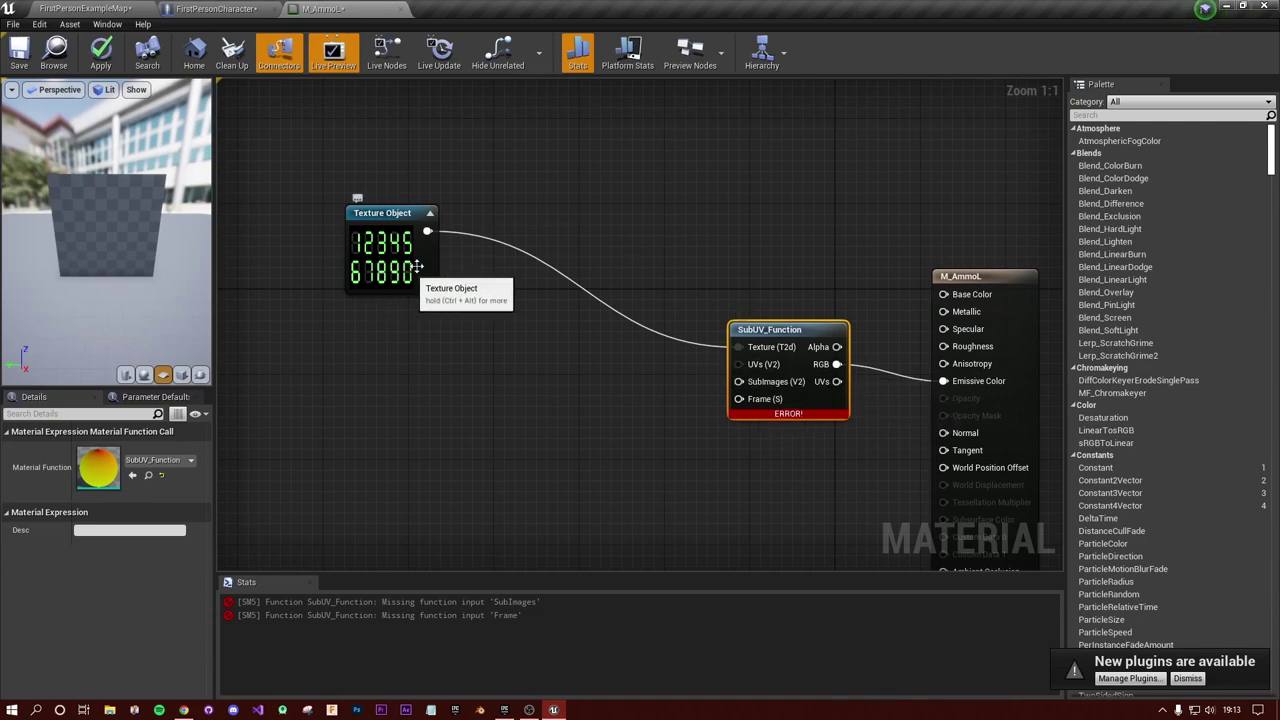
Step: Add a Constant2Vector with R 5 and G 2 and wire it into SubImages
click(403, 383)
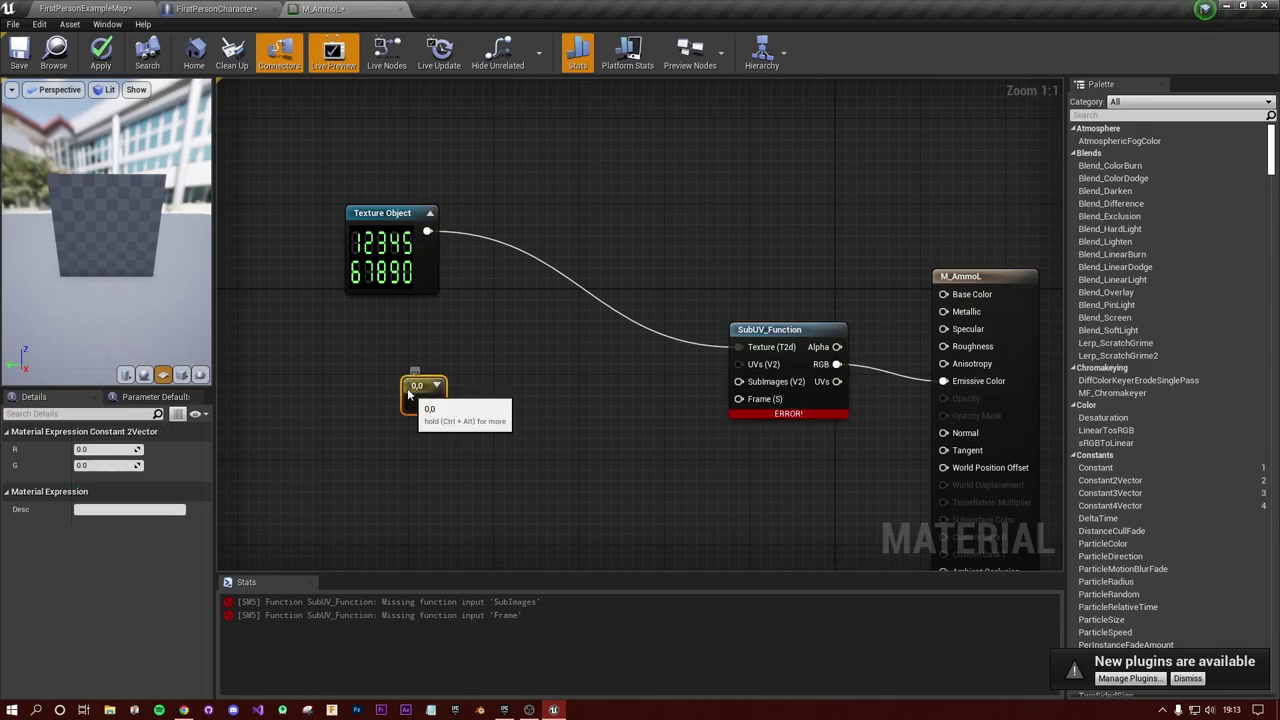
drag(403, 385, 385, 350)
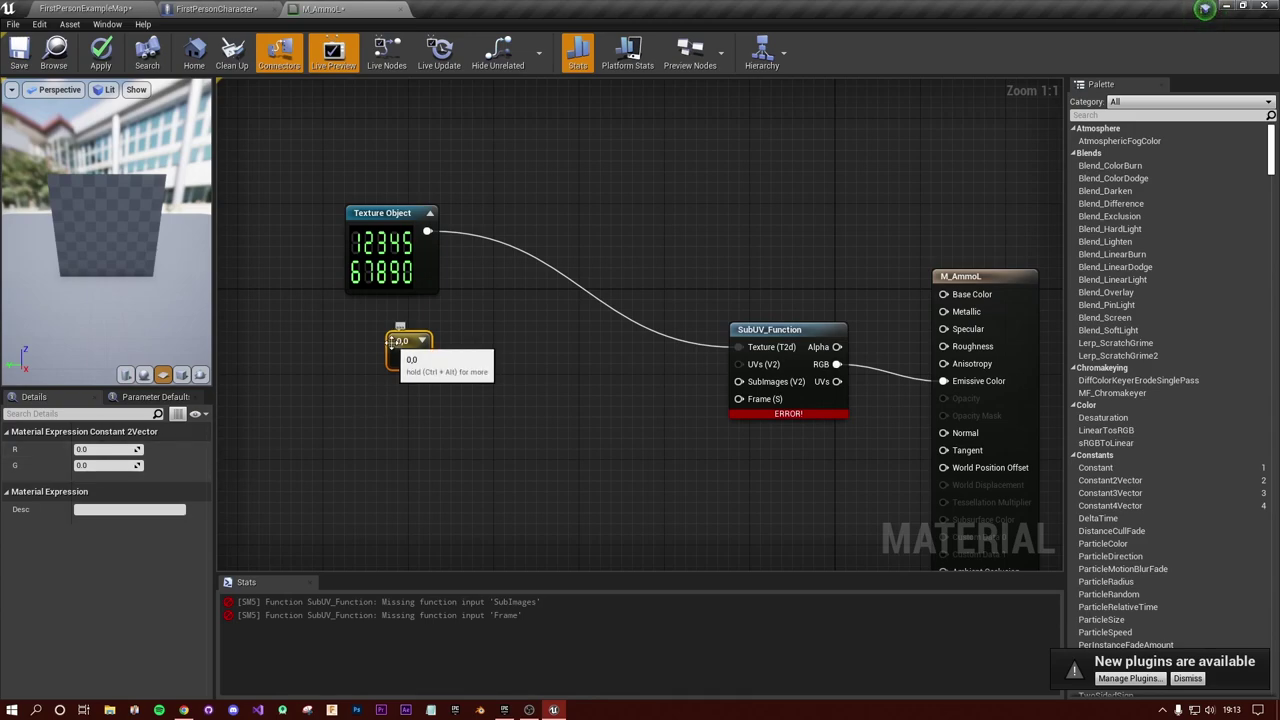
click(120, 449)
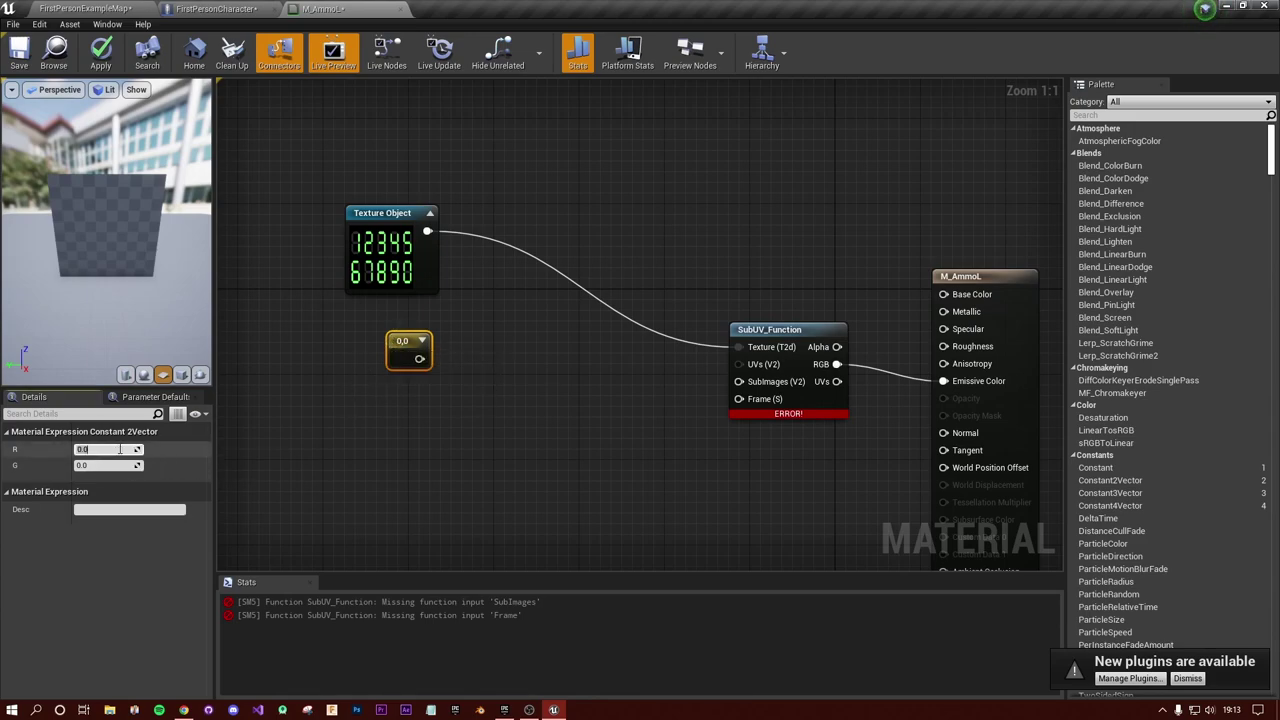
text(5)
key(Tab)
text(2)
key(Return)
click(465, 395)
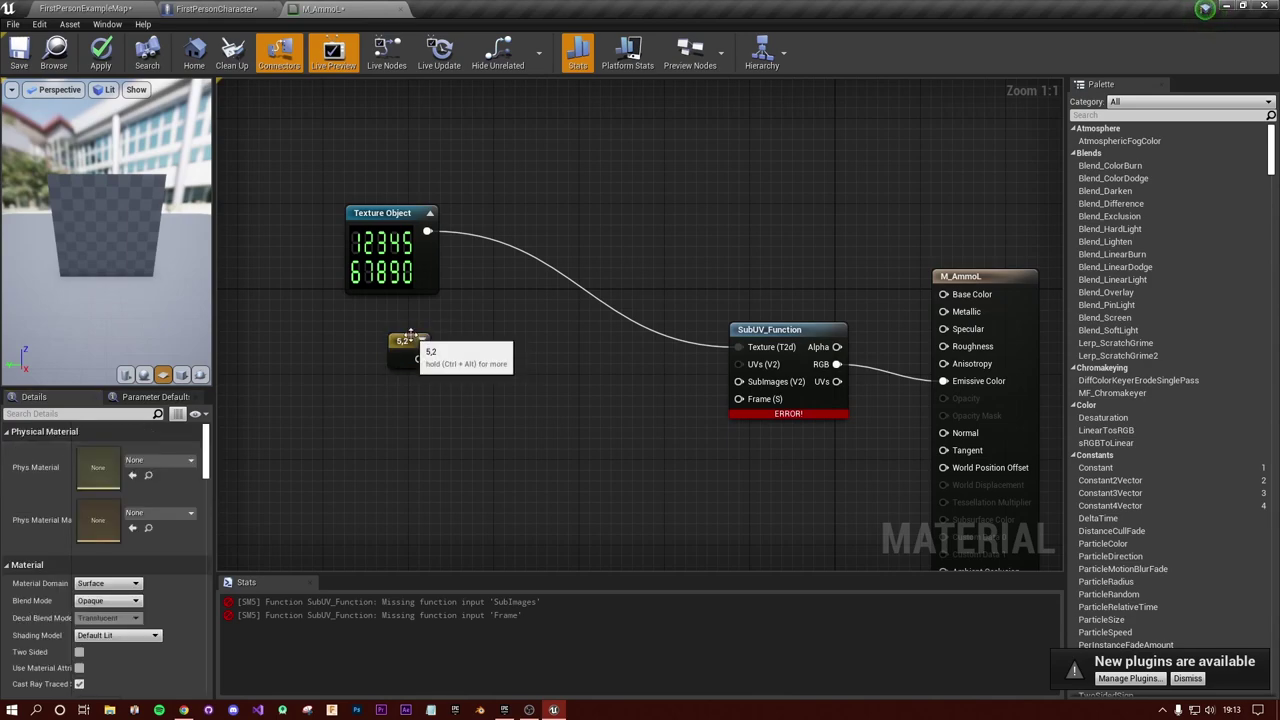
drag(422, 356, 740, 382)
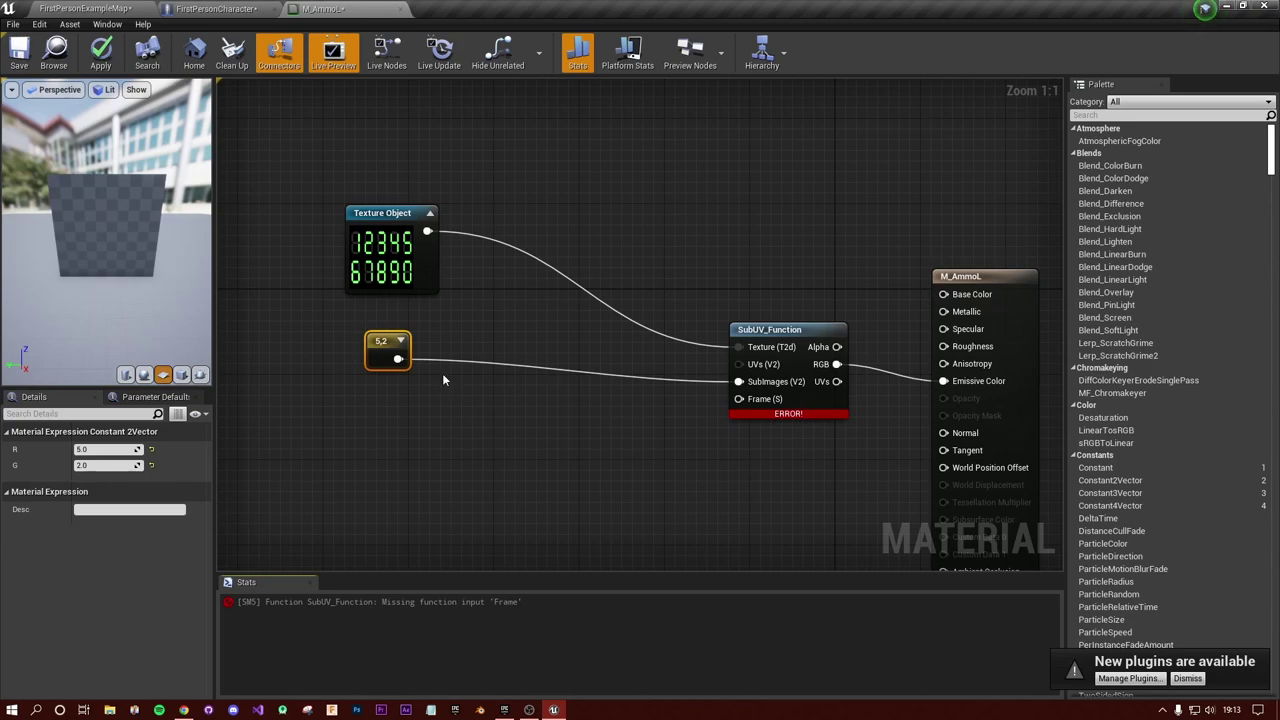
drag(739, 399, 356, 428)
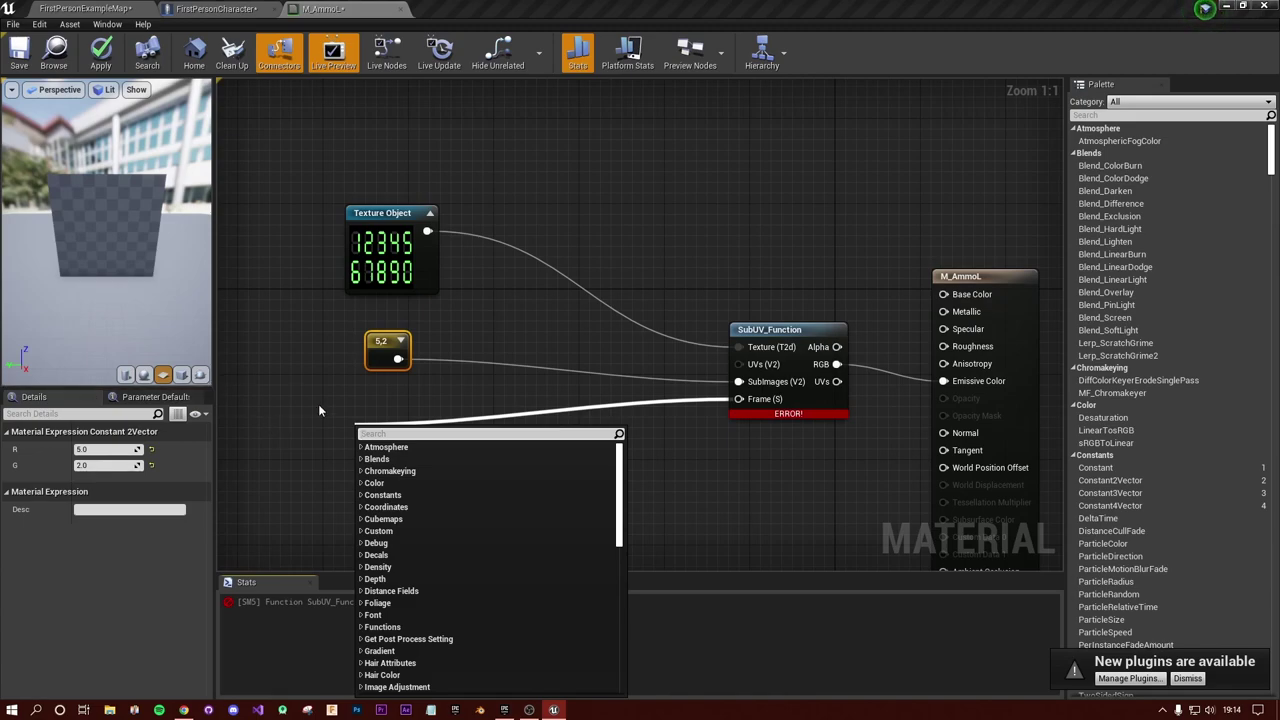
Step: Bring a scalar constant in from the Palette and wire it into the Frame input
click(690, 525)
drag(1095, 468, 738, 400)
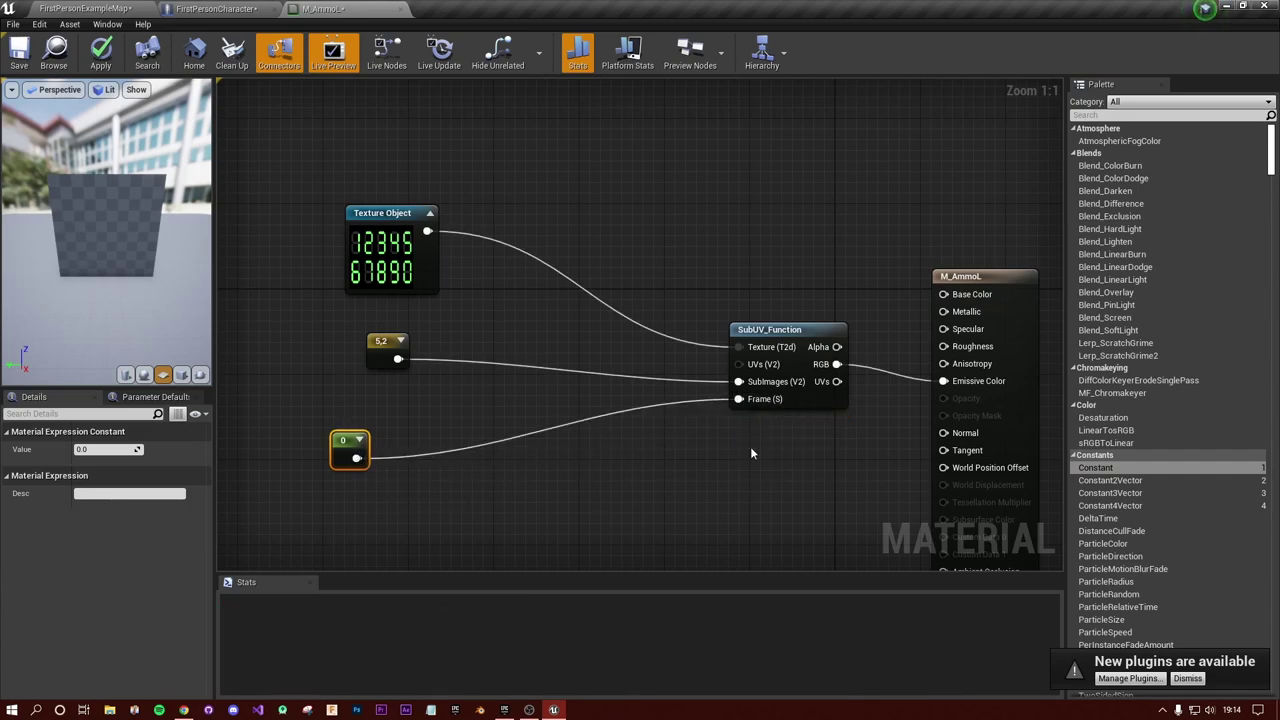
drag(345, 441, 454, 448)
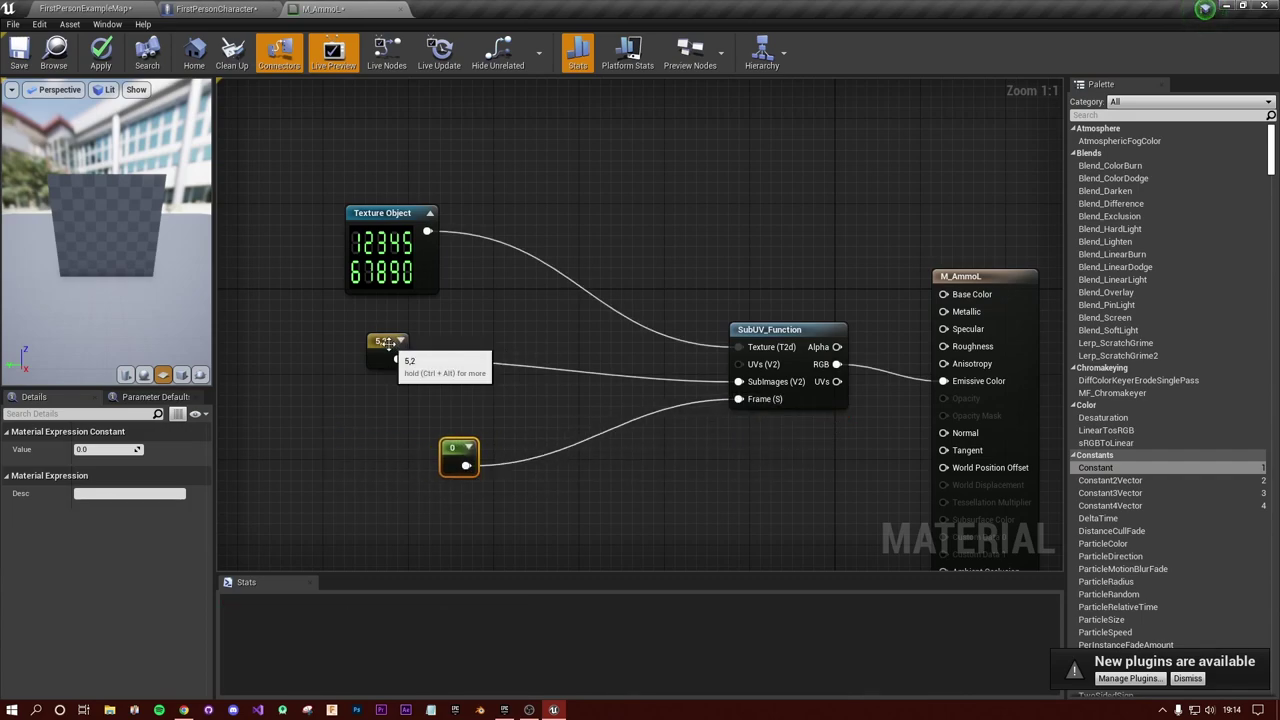
drag(396, 346, 407, 378)
Step: Add a TexCoord[0] node feeding SubUV_Function's UVs input
drag(737, 364, 398, 333)
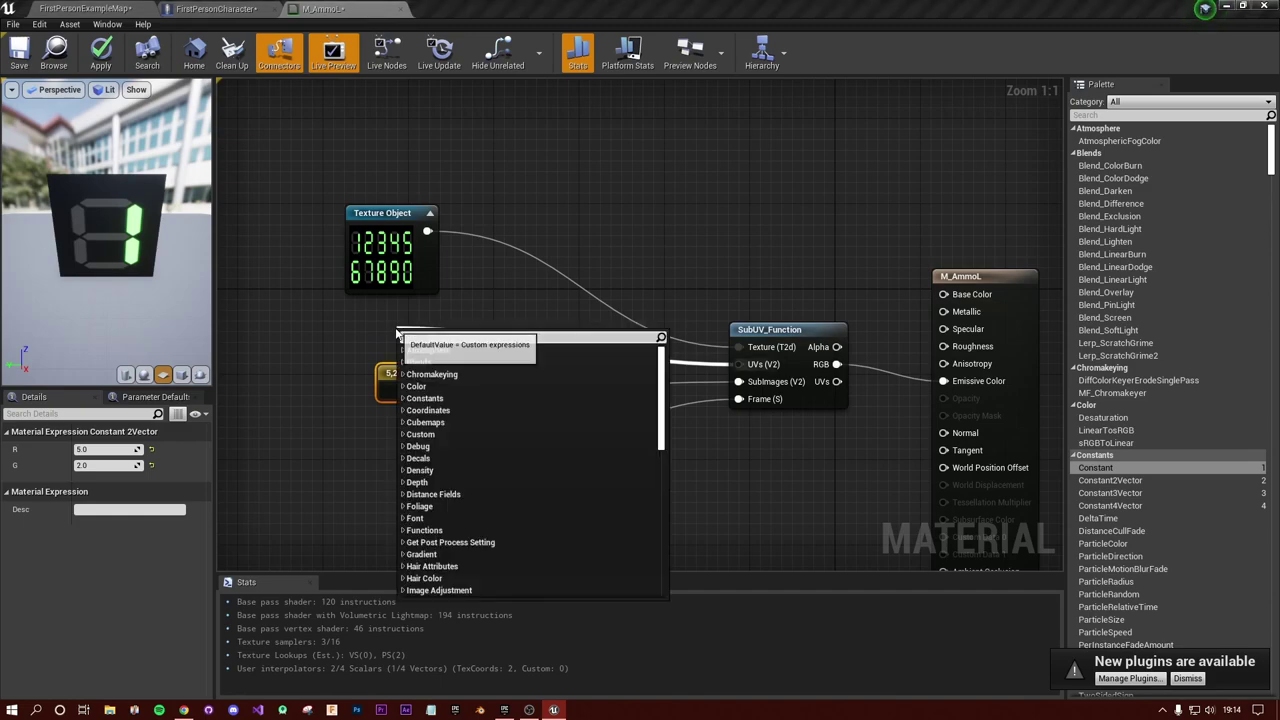
text(texcoord)
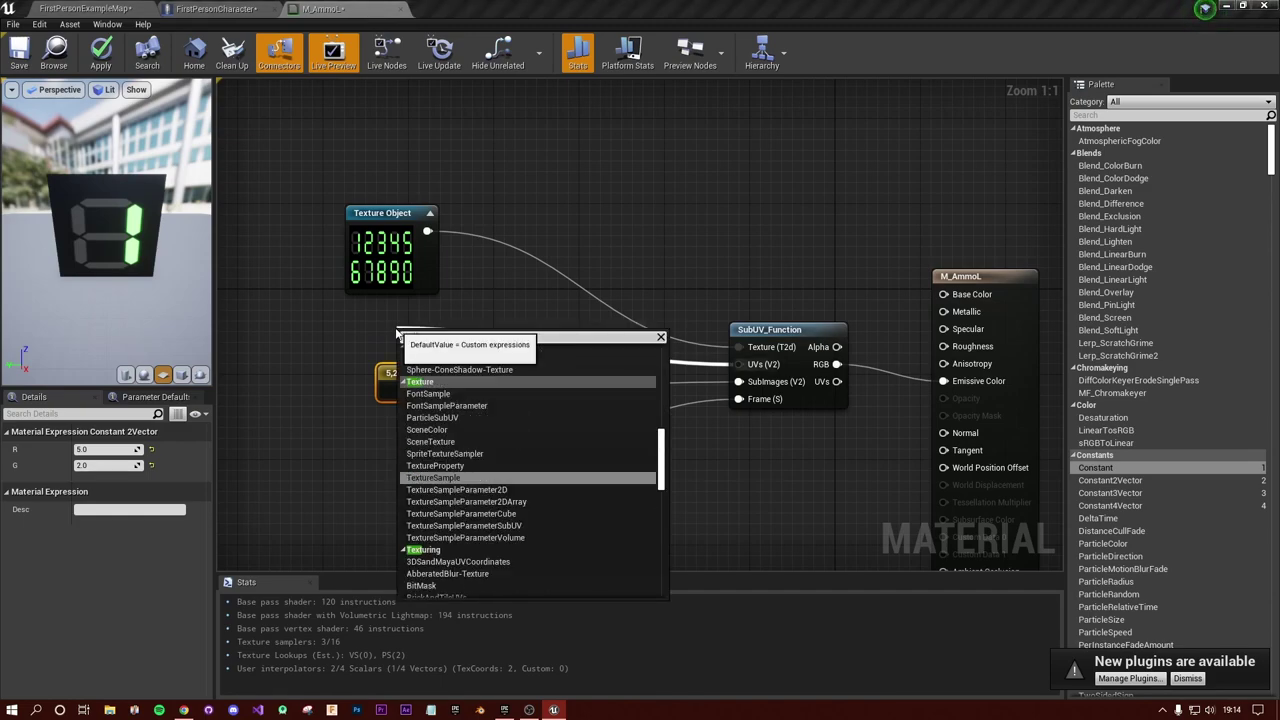
key(Return)
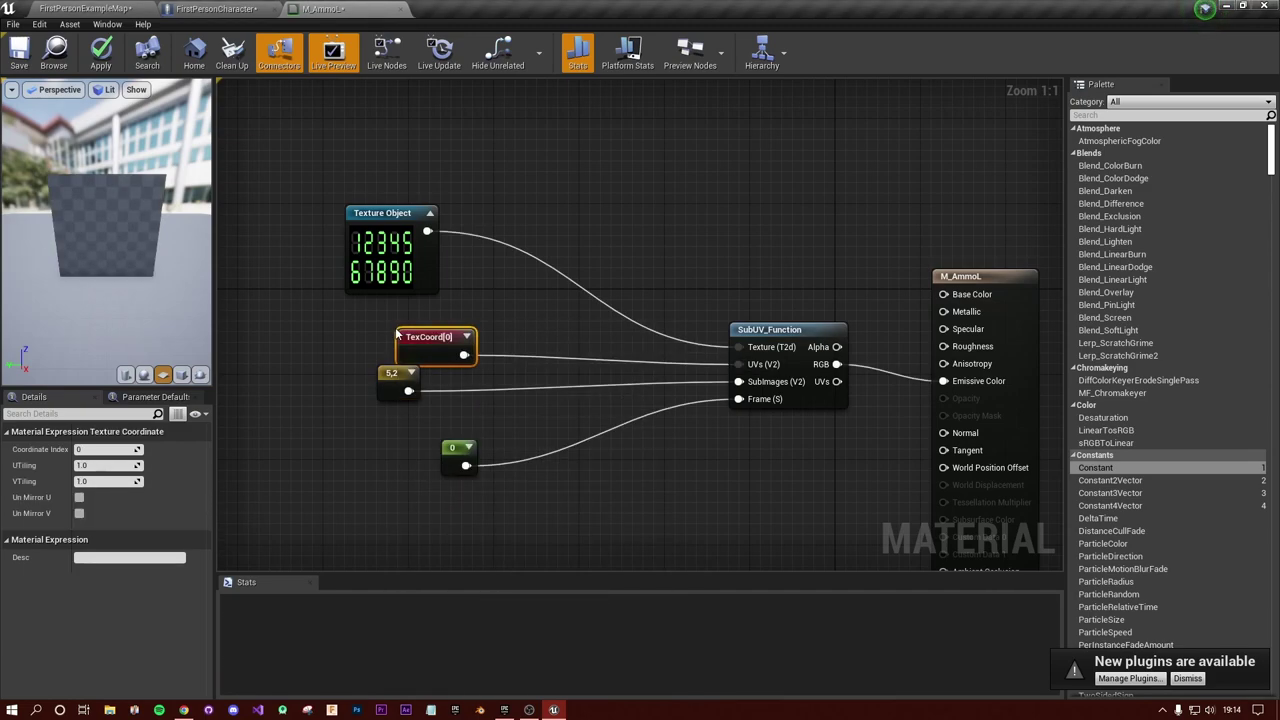
drag(428, 340, 376, 323)
click(560, 329)
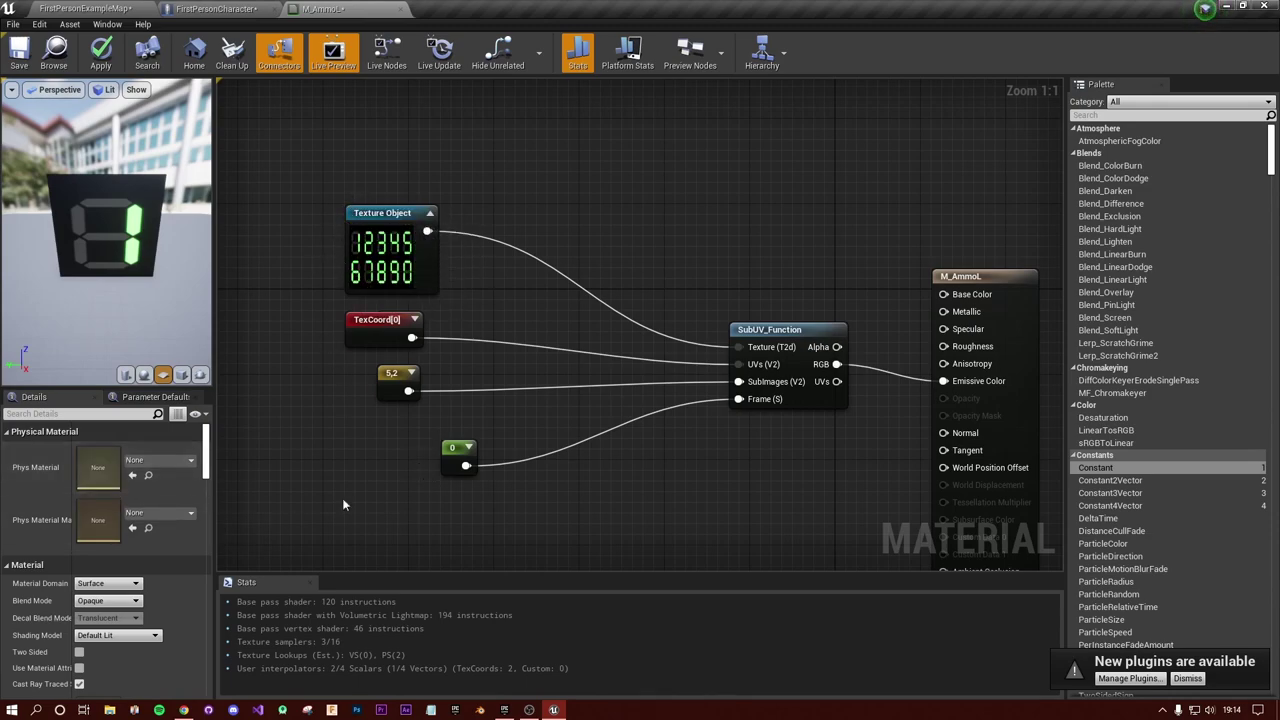
Step: Set the Frame constant to 1 so the preview shows digit 2
click(468, 447)
click(465, 462)
click(110, 449)
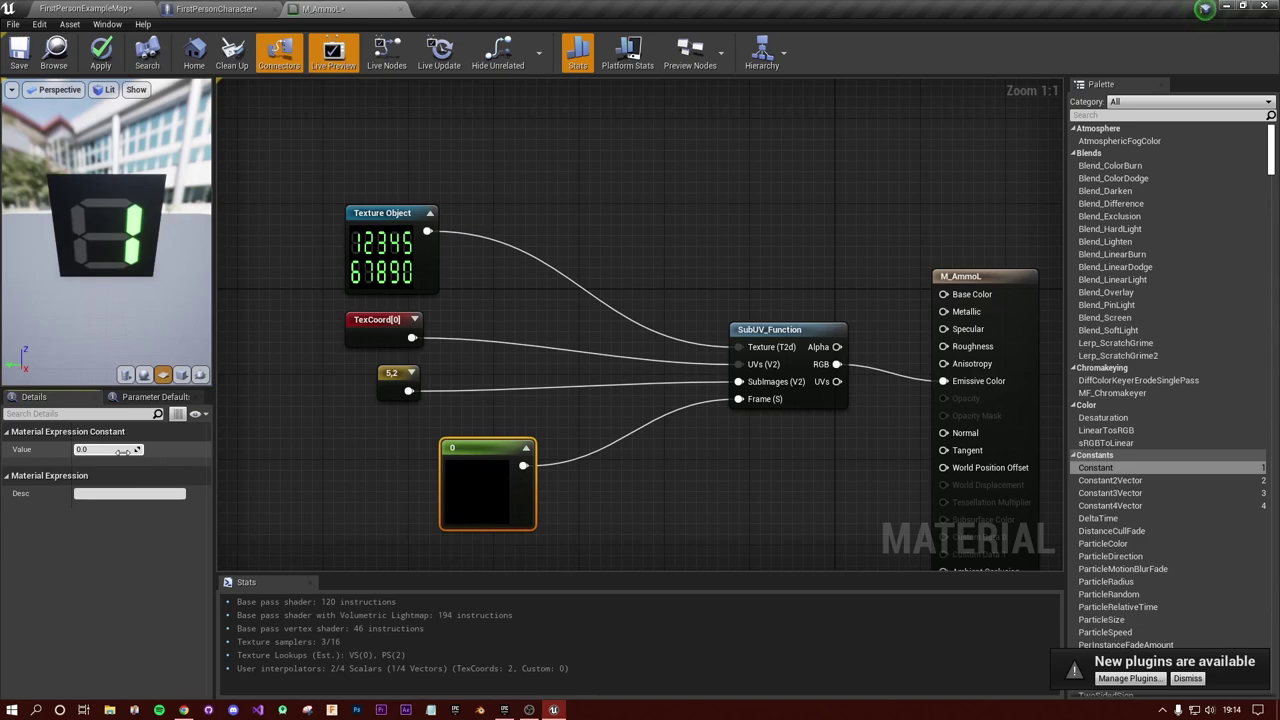
text(1)
key(Return)
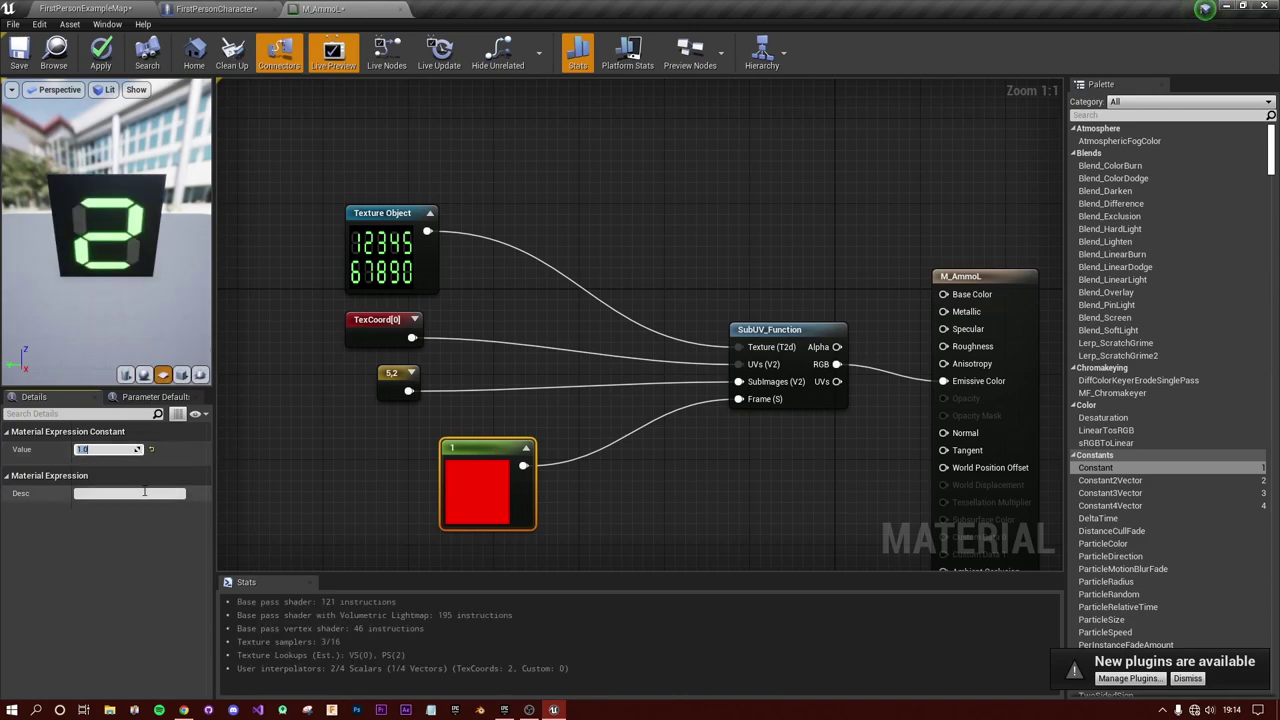
Step: Replace the constant with a new one feeding a Subtract node wired into Frame
key(Delete)
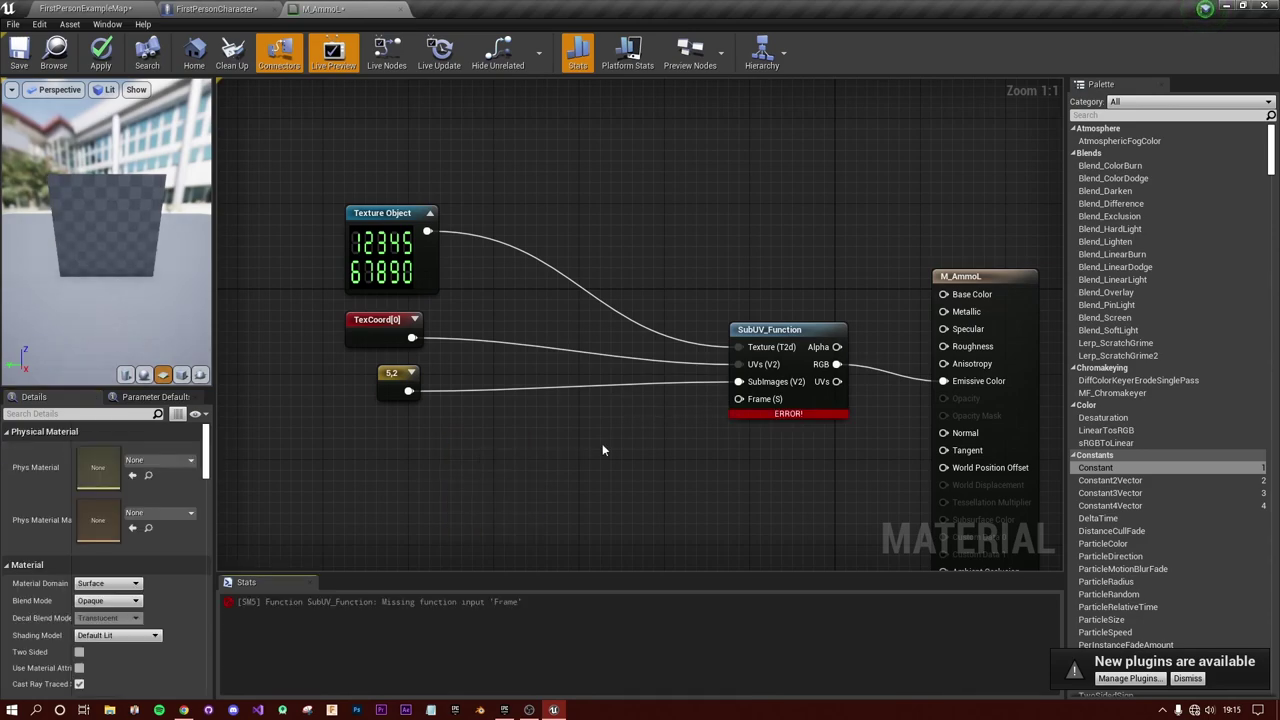
click(399, 439)
drag(399, 441, 525, 458)
text(dsub)
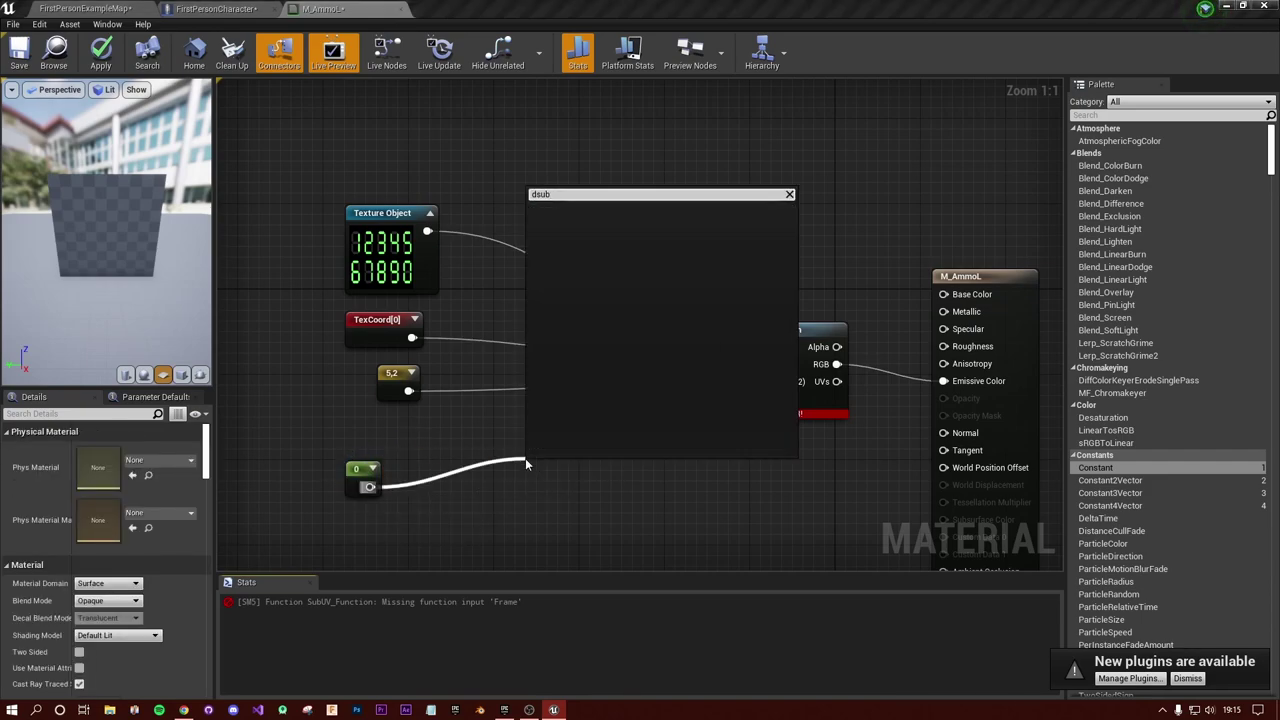
key(BackSpace)
key(BackSpace)
text(subtra)
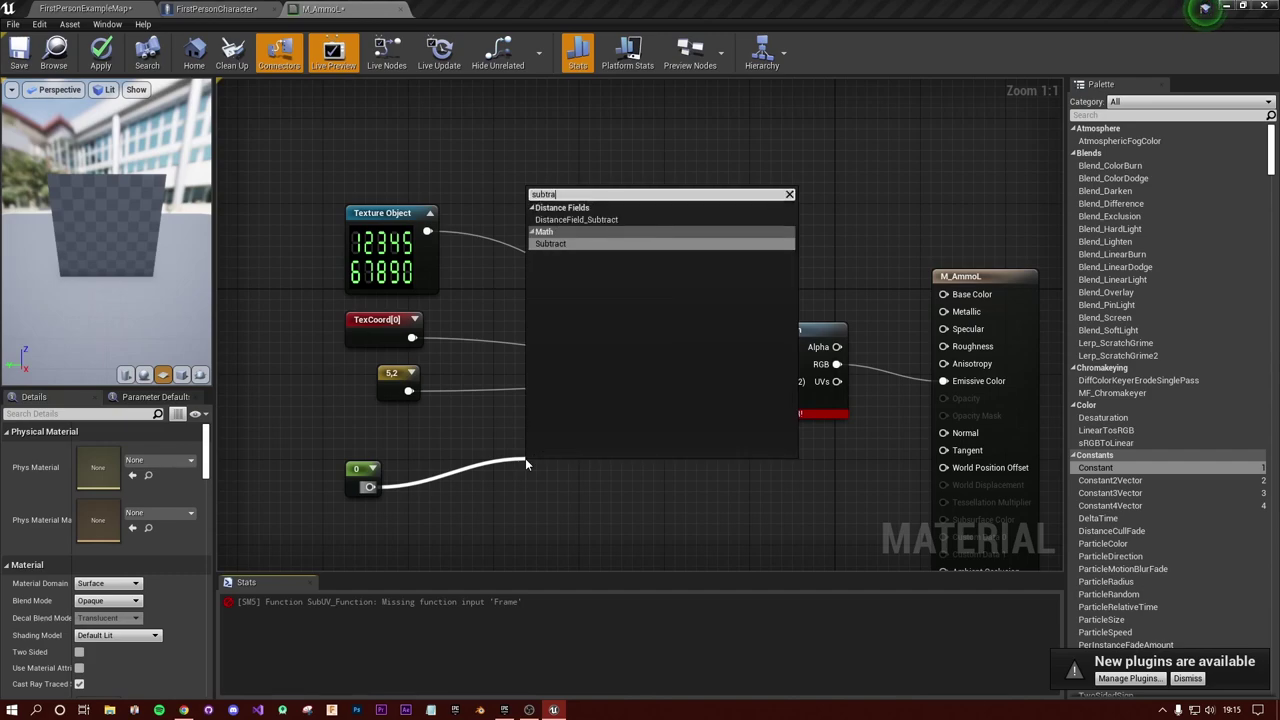
key(Return)
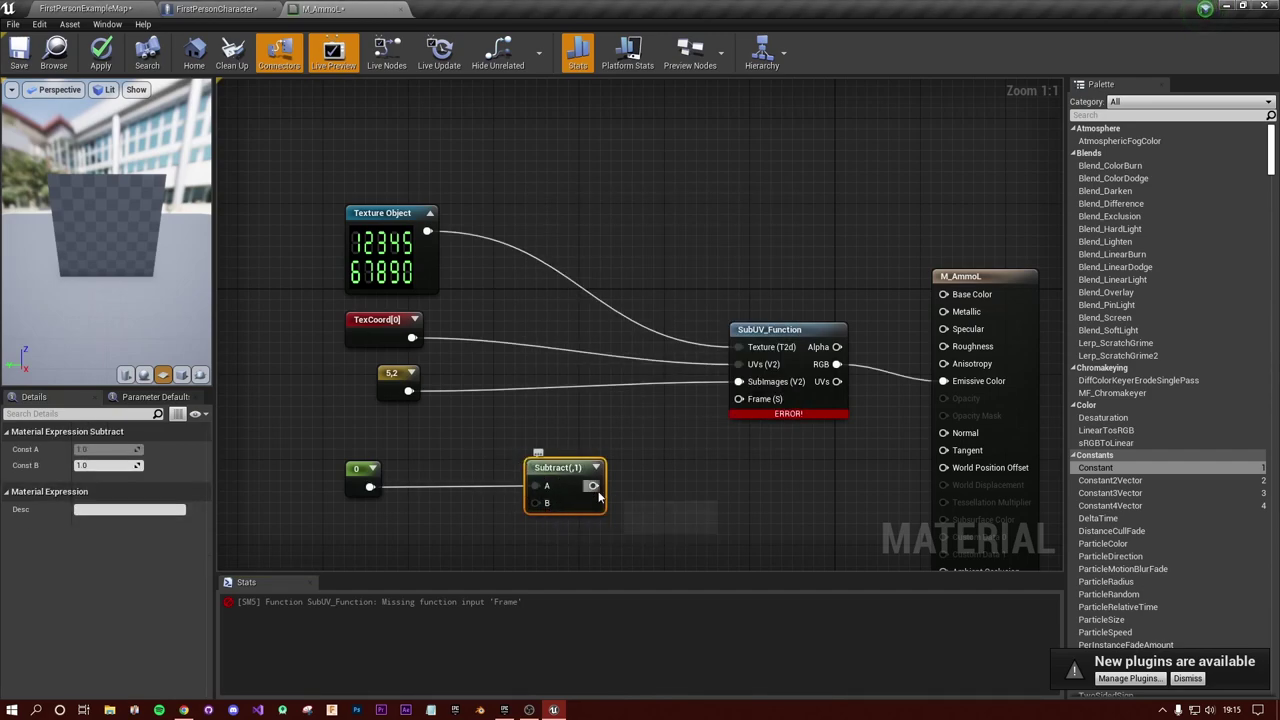
drag(593, 485, 738, 399)
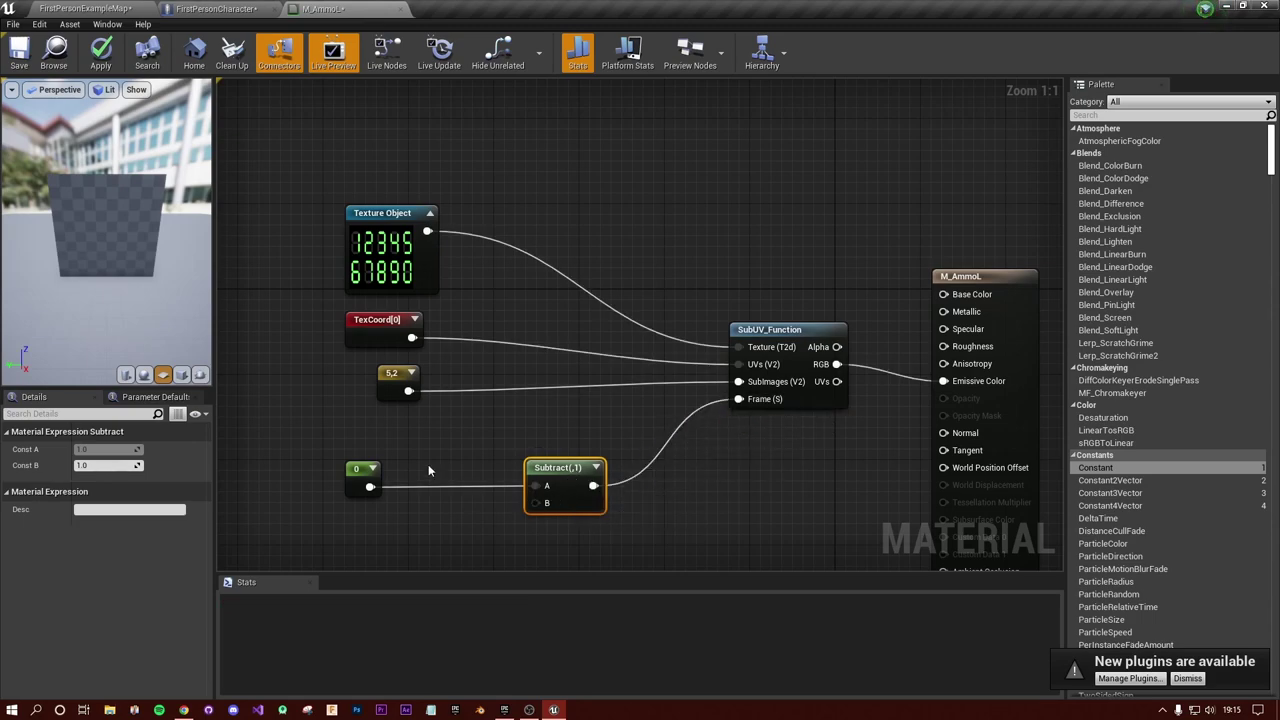
Step: Set the constant feeding Subtract to 1 so the preview shows digit 1
click(100, 465)
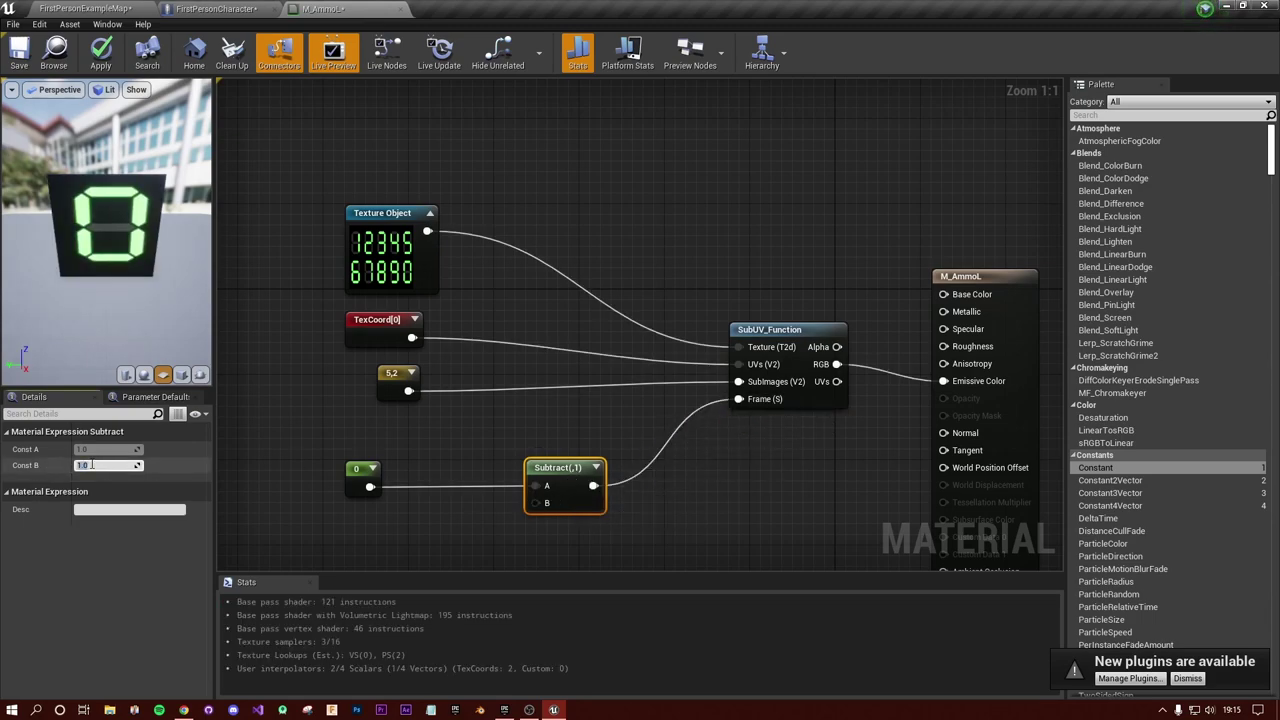
click(283, 442)
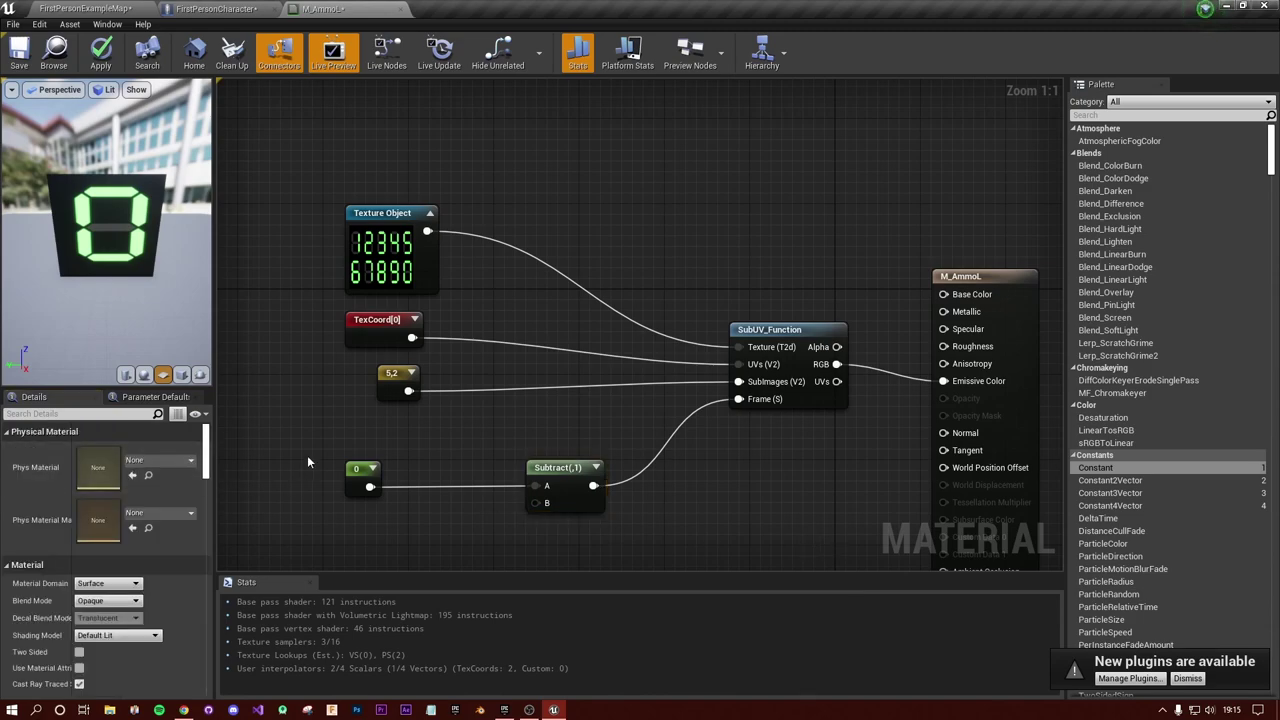
click(365, 476)
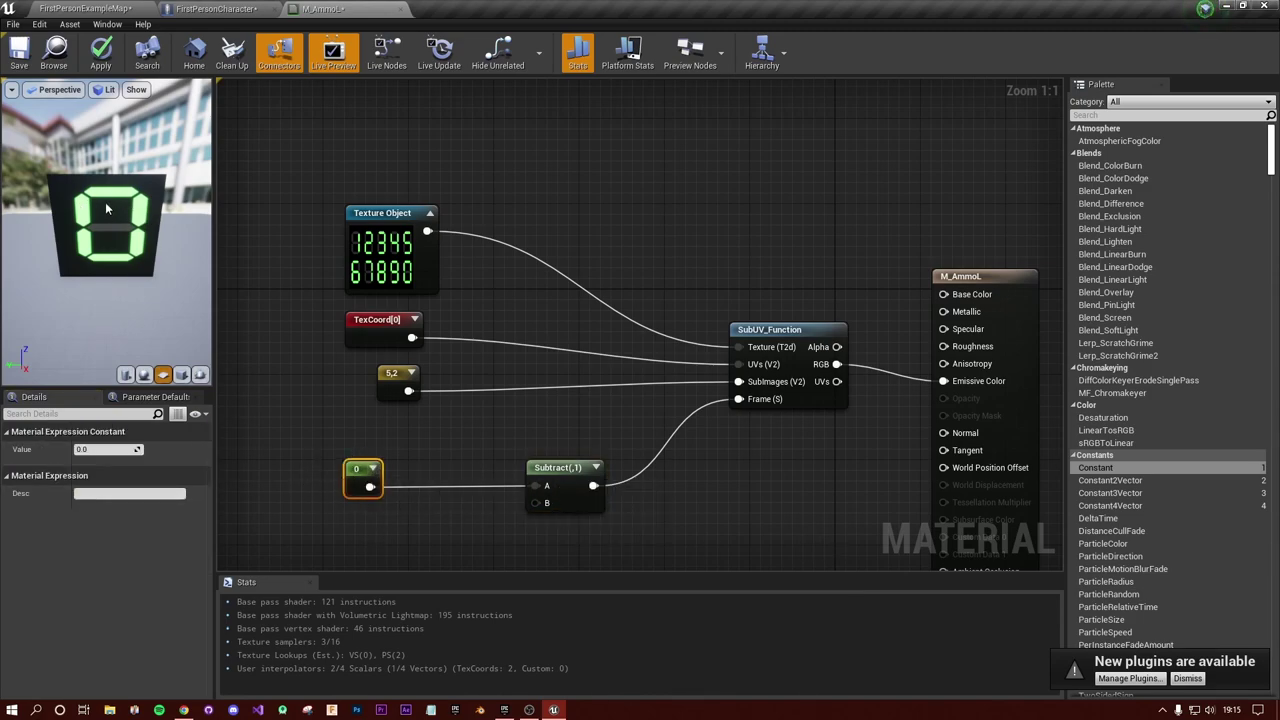
click(105, 449)
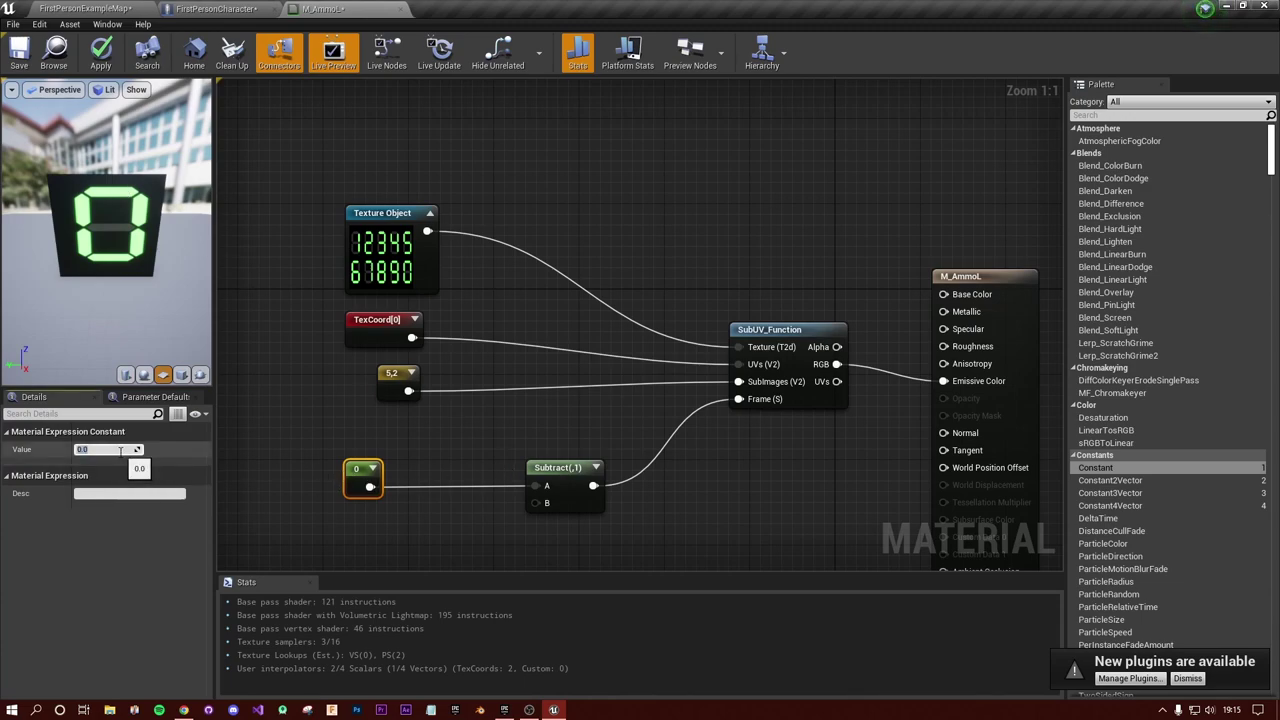
text(1)
key(Return)
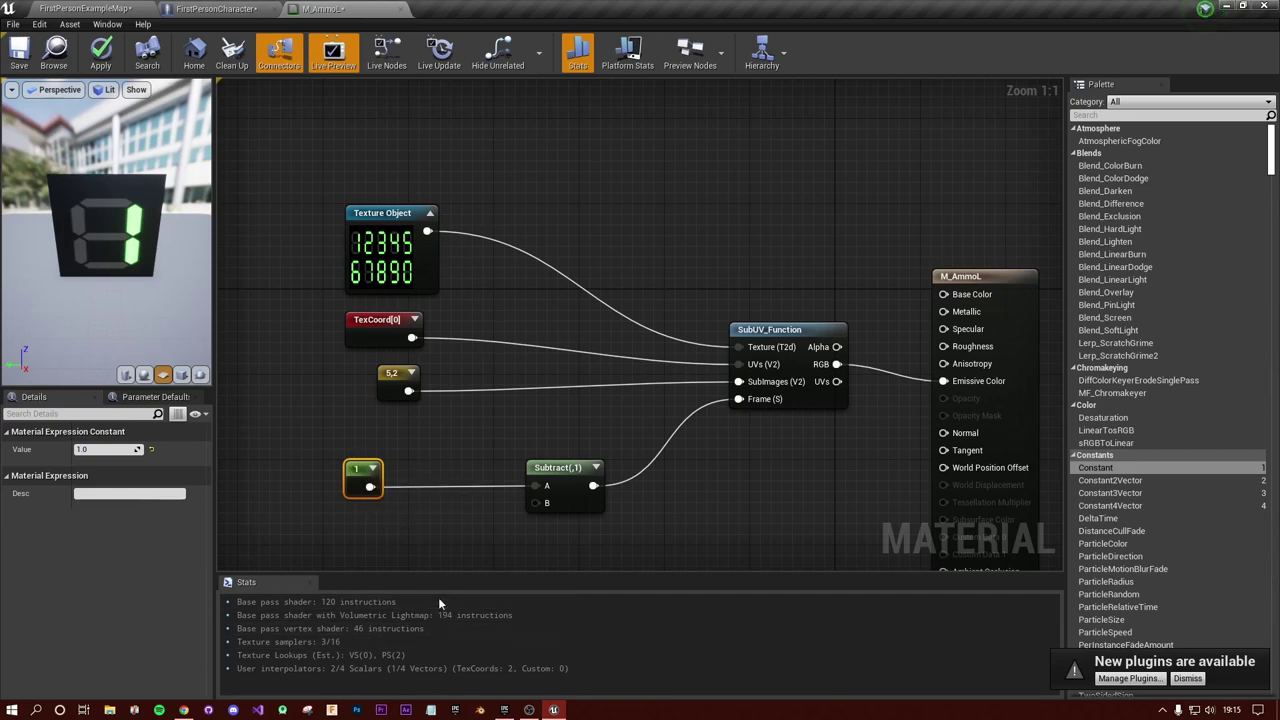
right_drag(850, 489, 790, 439)
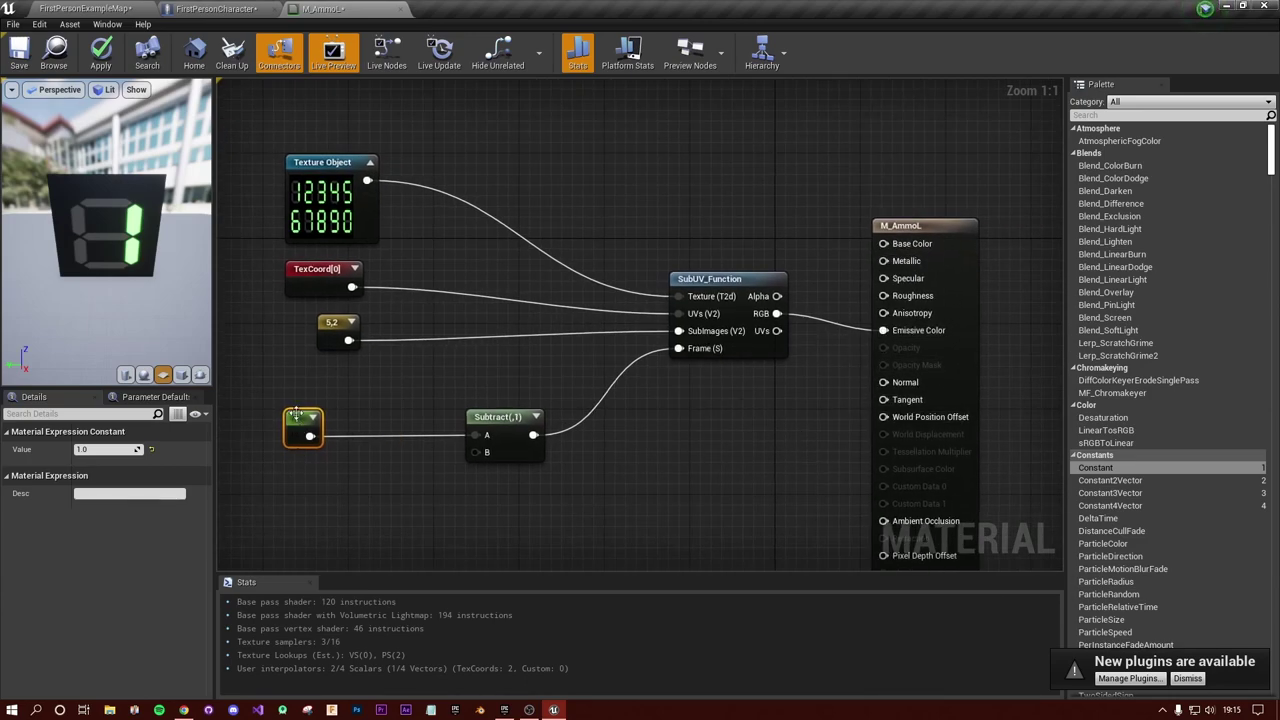
Step: Replace the 1 constant with a Collection Parameter node feeding Subtract's A input
click(340, 416)
click(298, 418)
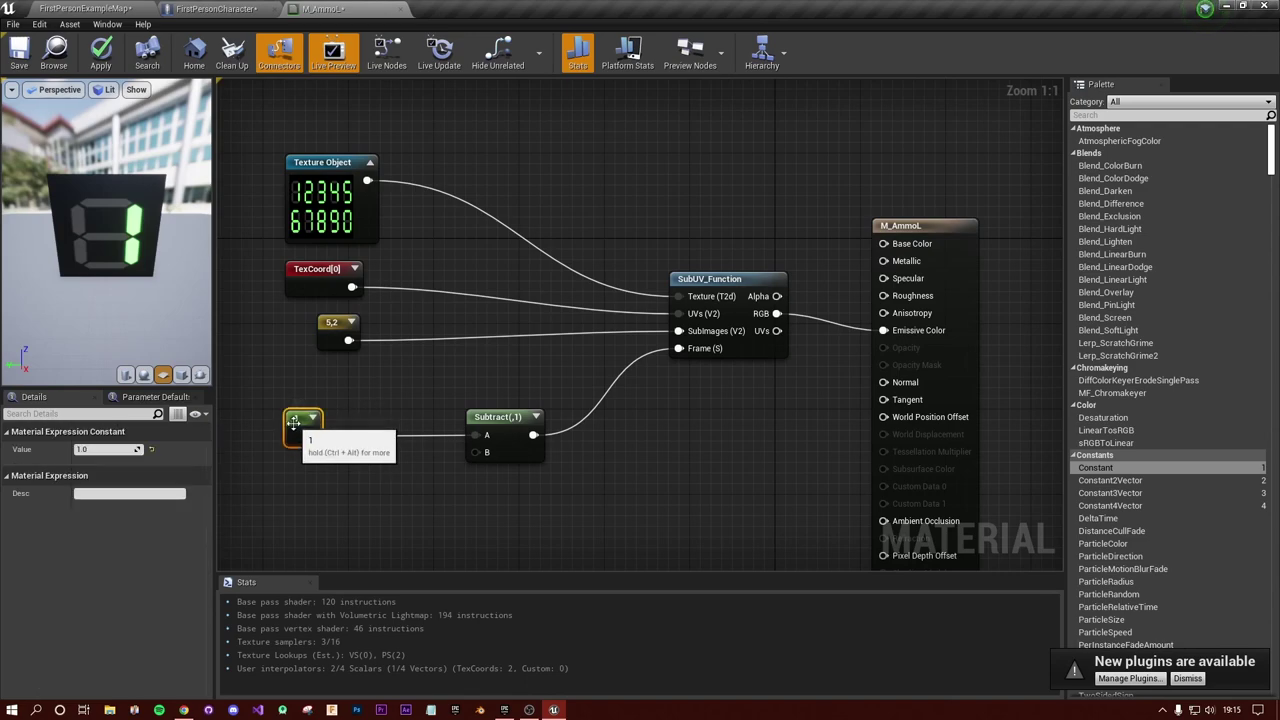
key(Delete)
right_drag(313, 428, 458, 413)
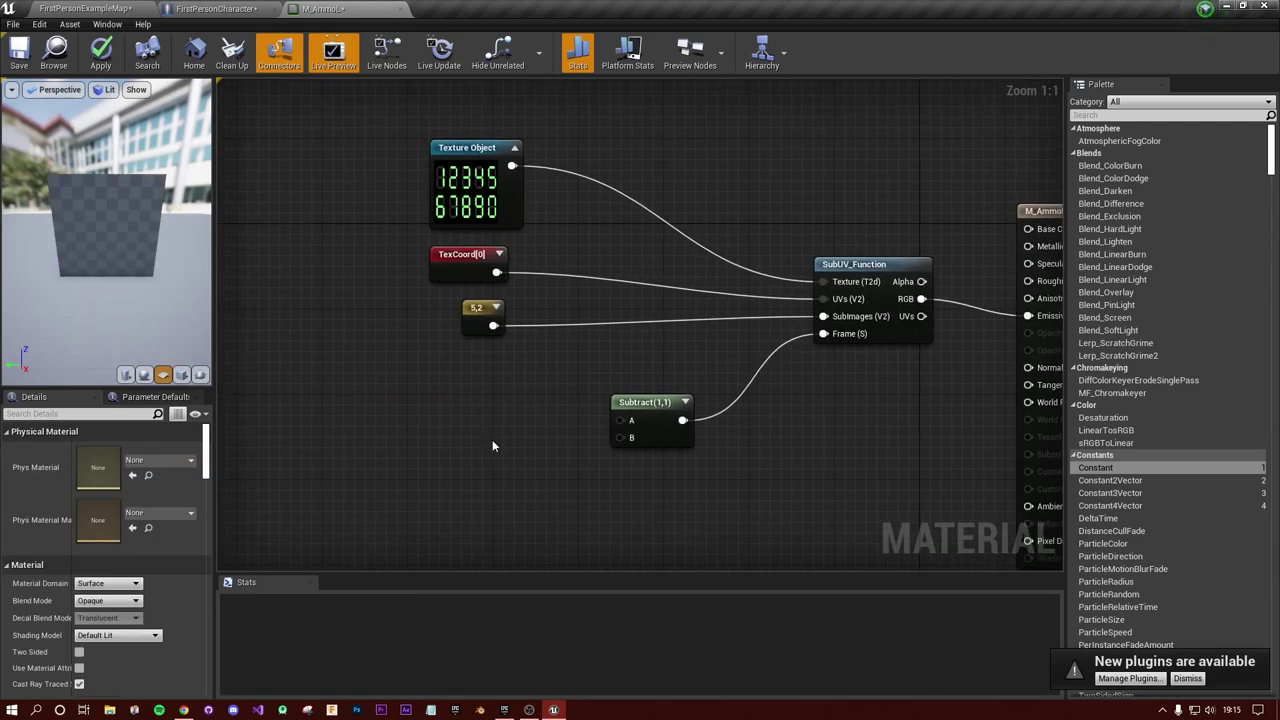
drag(620, 420, 410, 410)
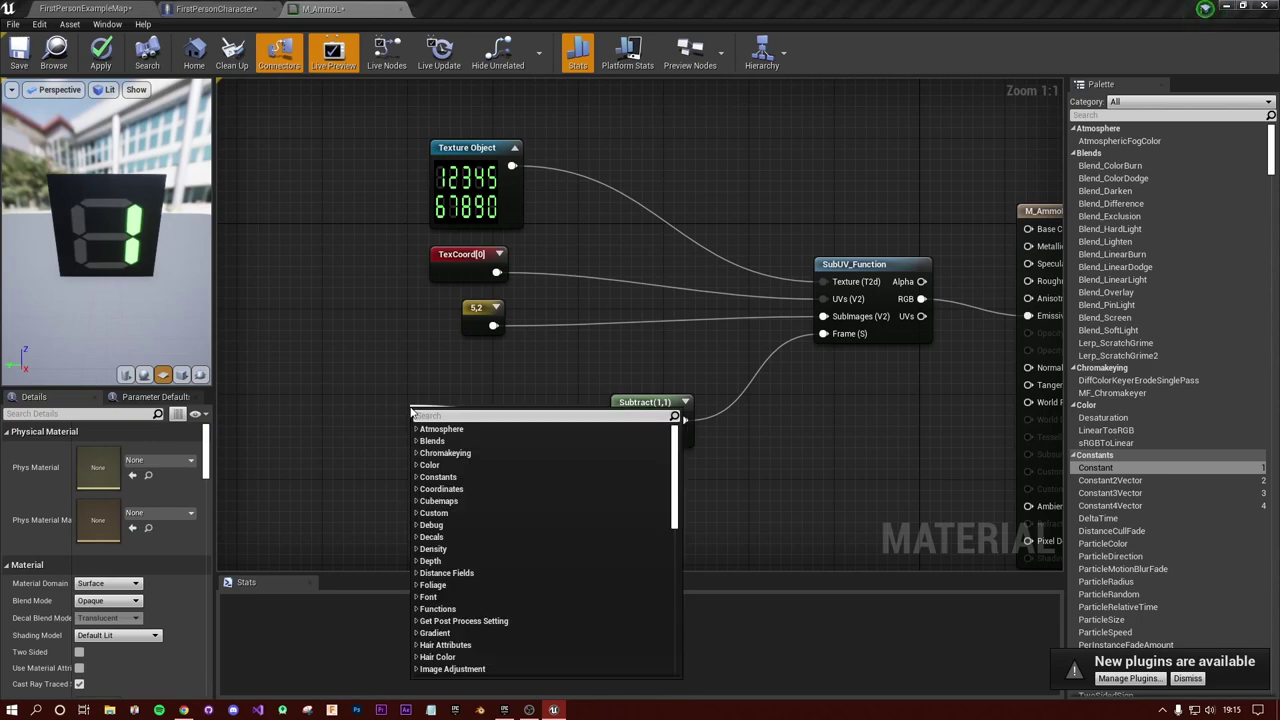
scroll(410, 412, down, 10)
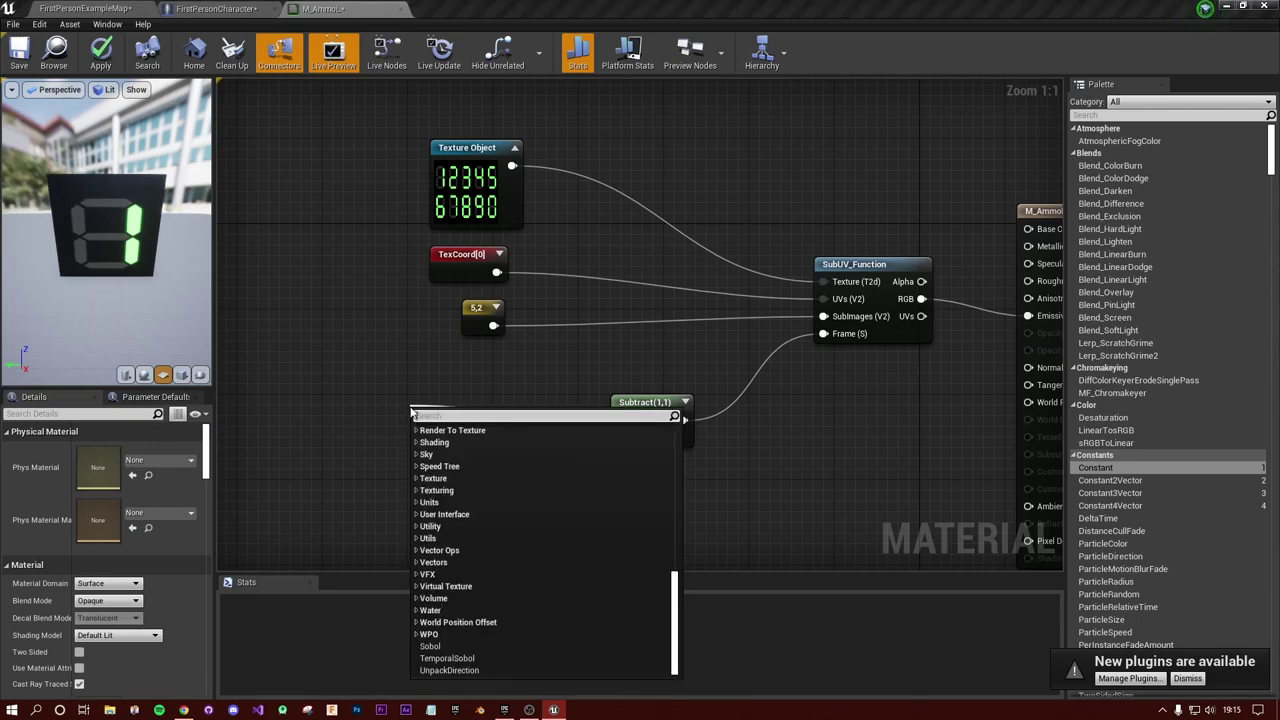
text(collec)
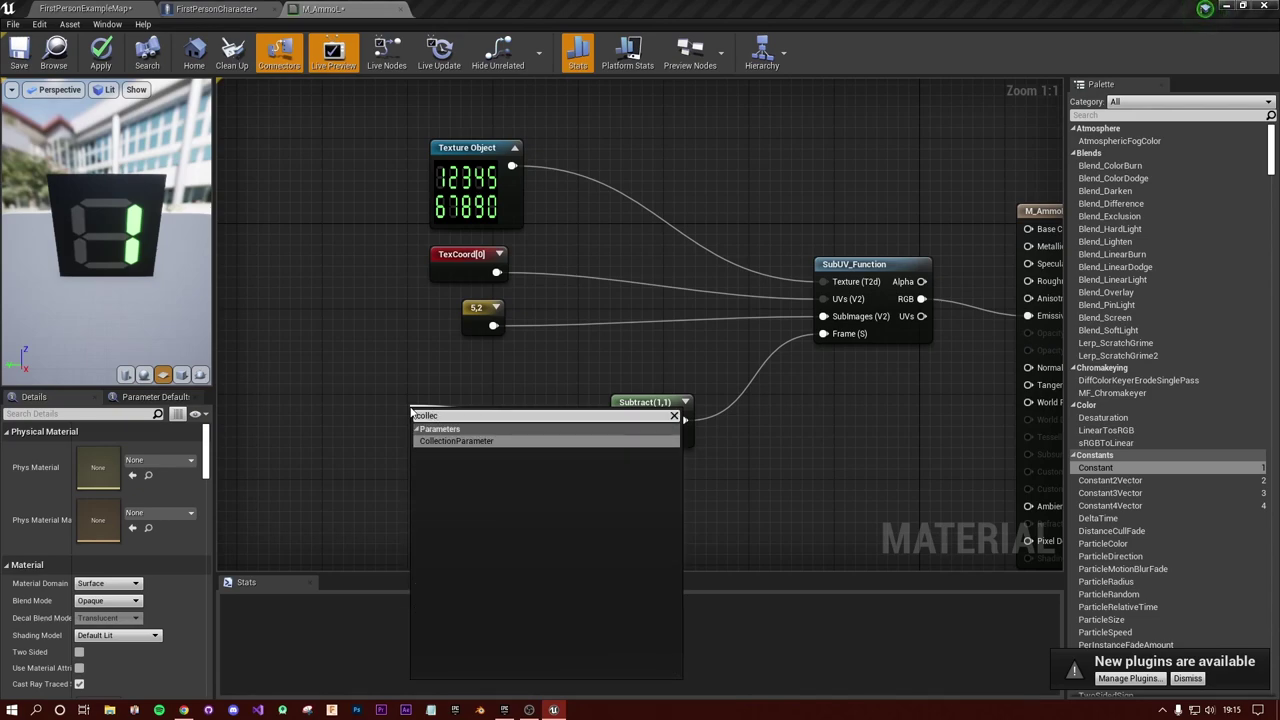
key(Return)
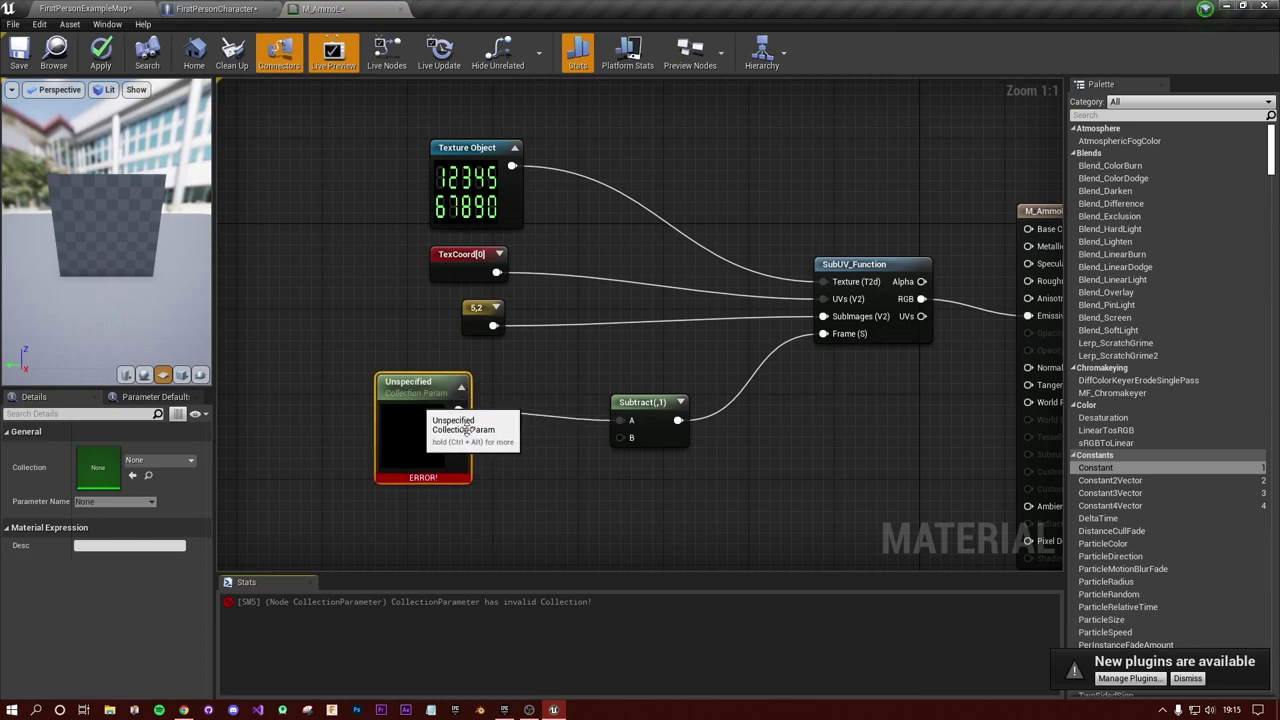
Step: Check the Collection Param's available collections, finding none, and return to the level editor
click(333, 422)
click(420, 409)
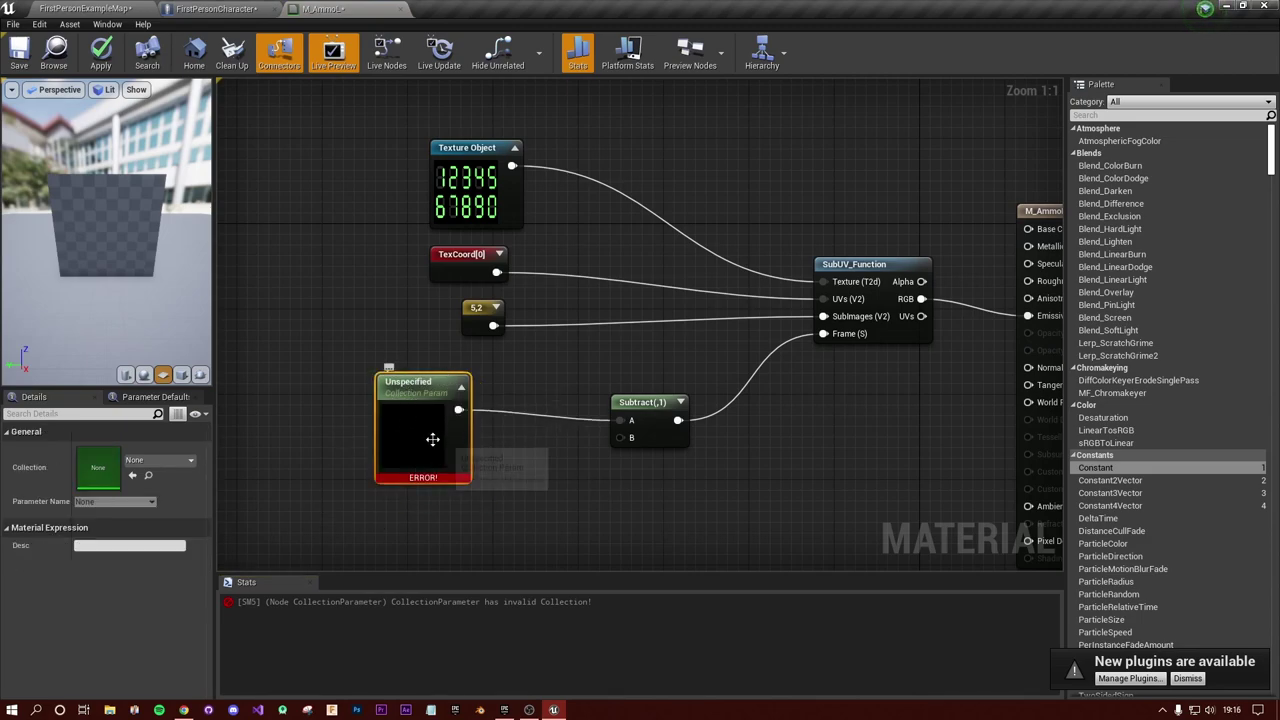
click(161, 463)
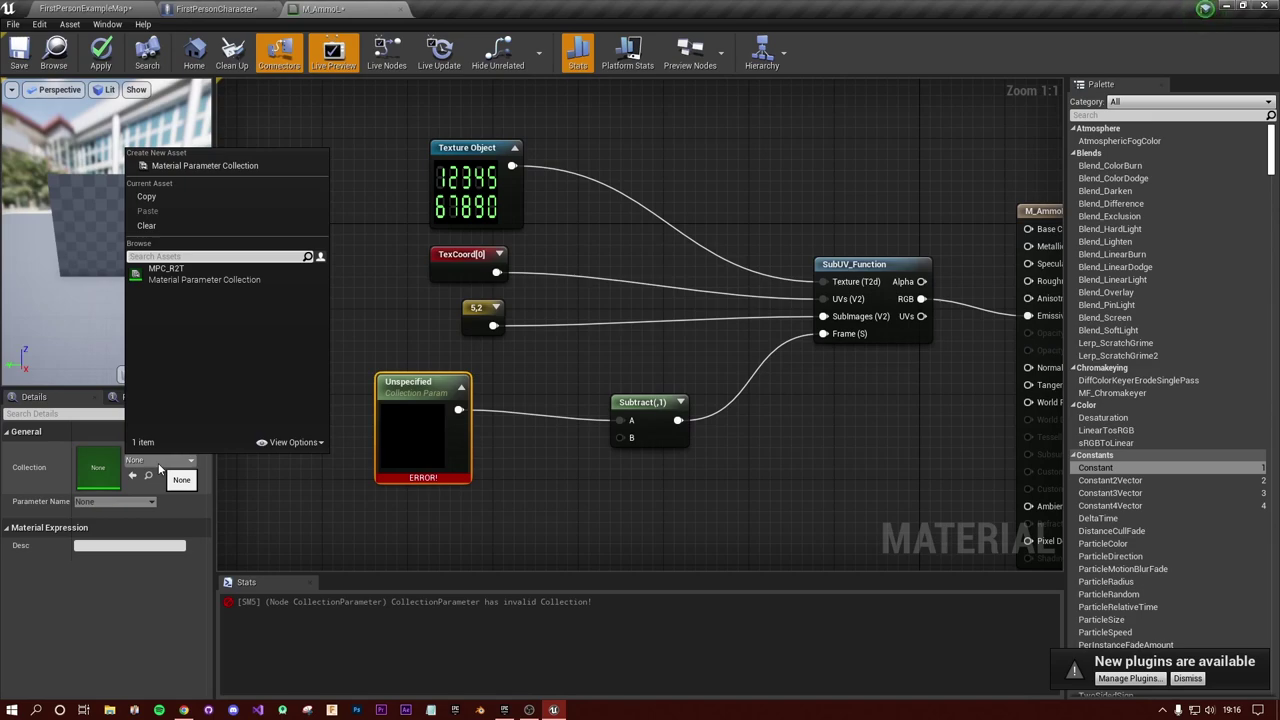
click(336, 527)
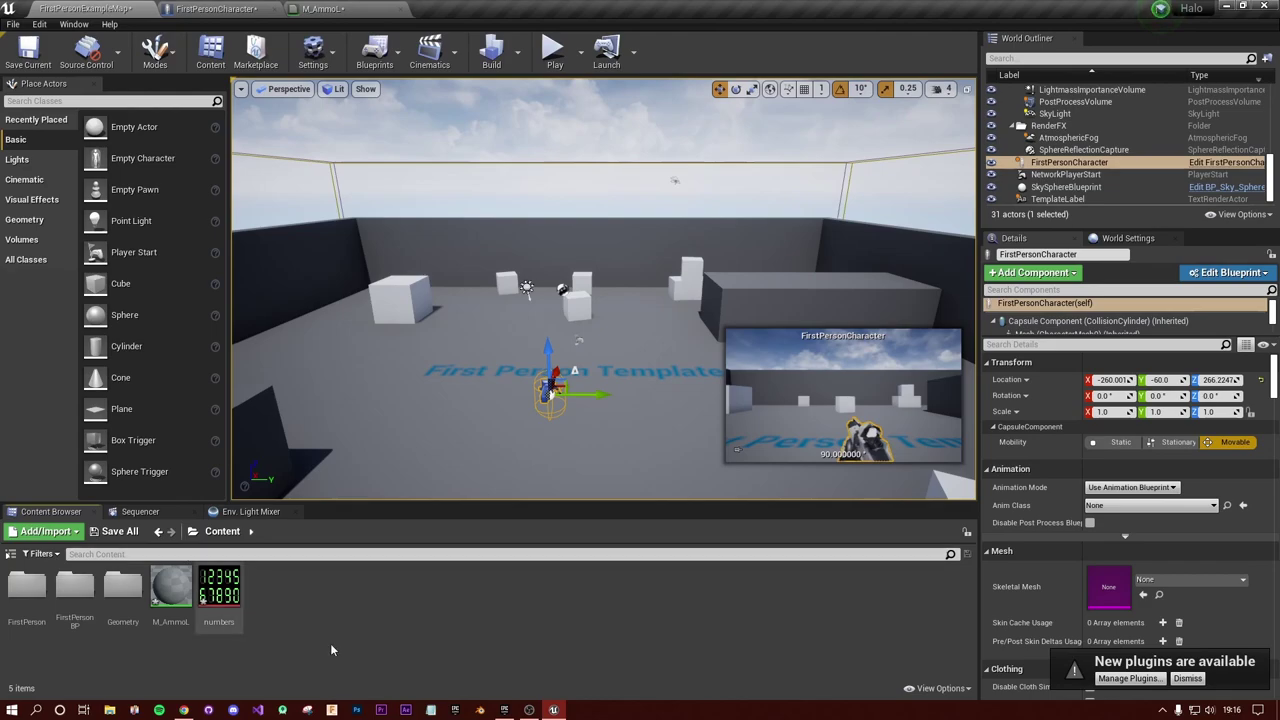
Step: Create a Material Parameter Collection asset named MCP_Ammo in the Content folder
right_click(333, 614)
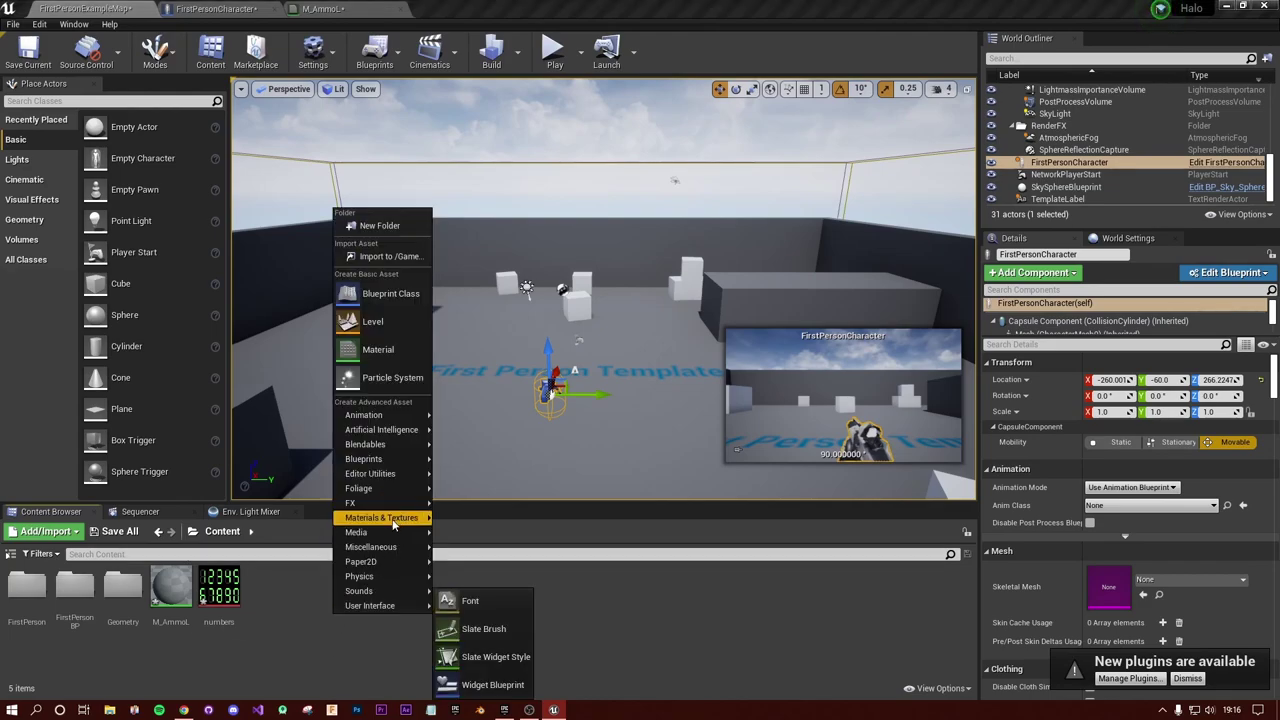
mouse_move(393, 526)
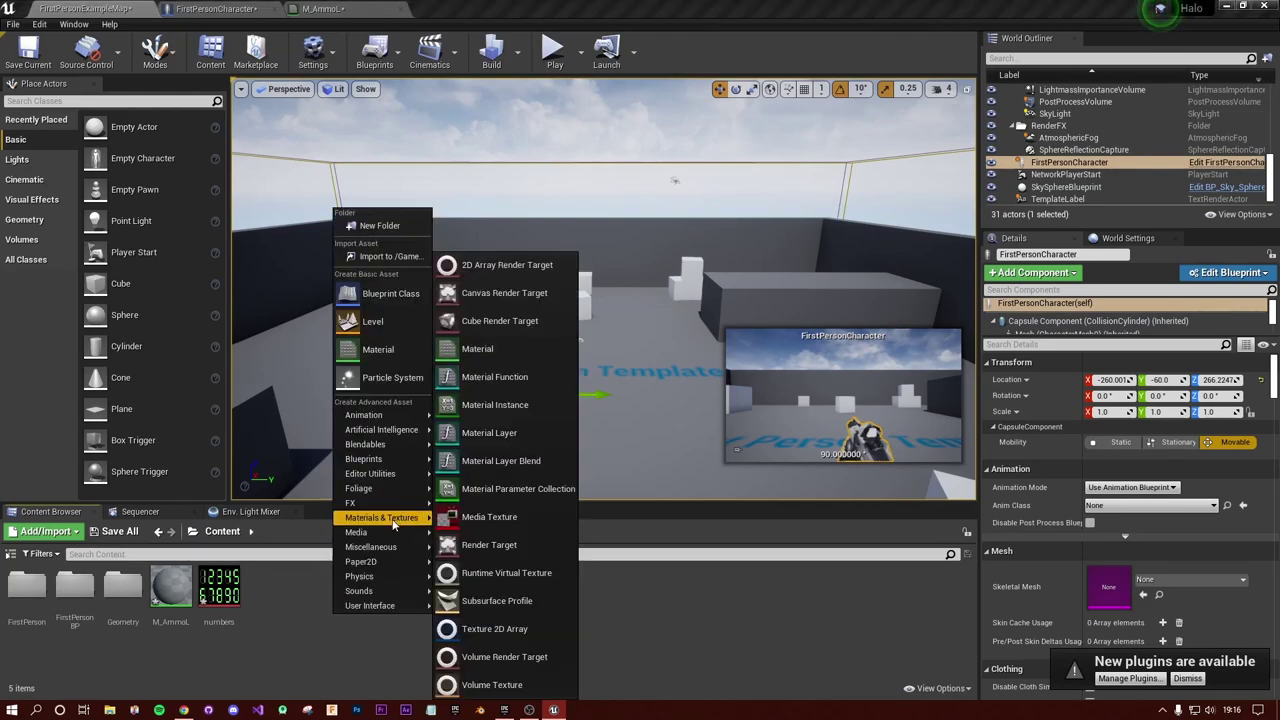
click(508, 489)
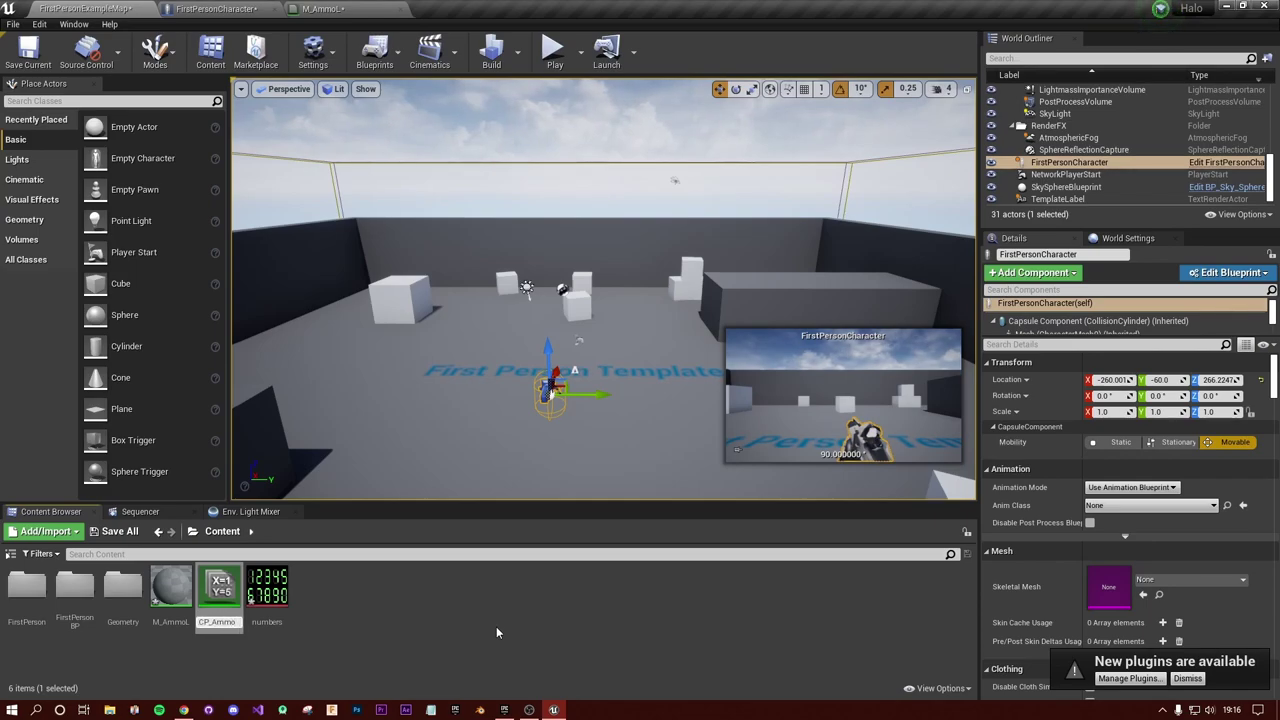
Step: Give MCP_Ammo scalar parameters AmmoL and AmmoR at 0.0, then save and close it
double_click(222, 590)
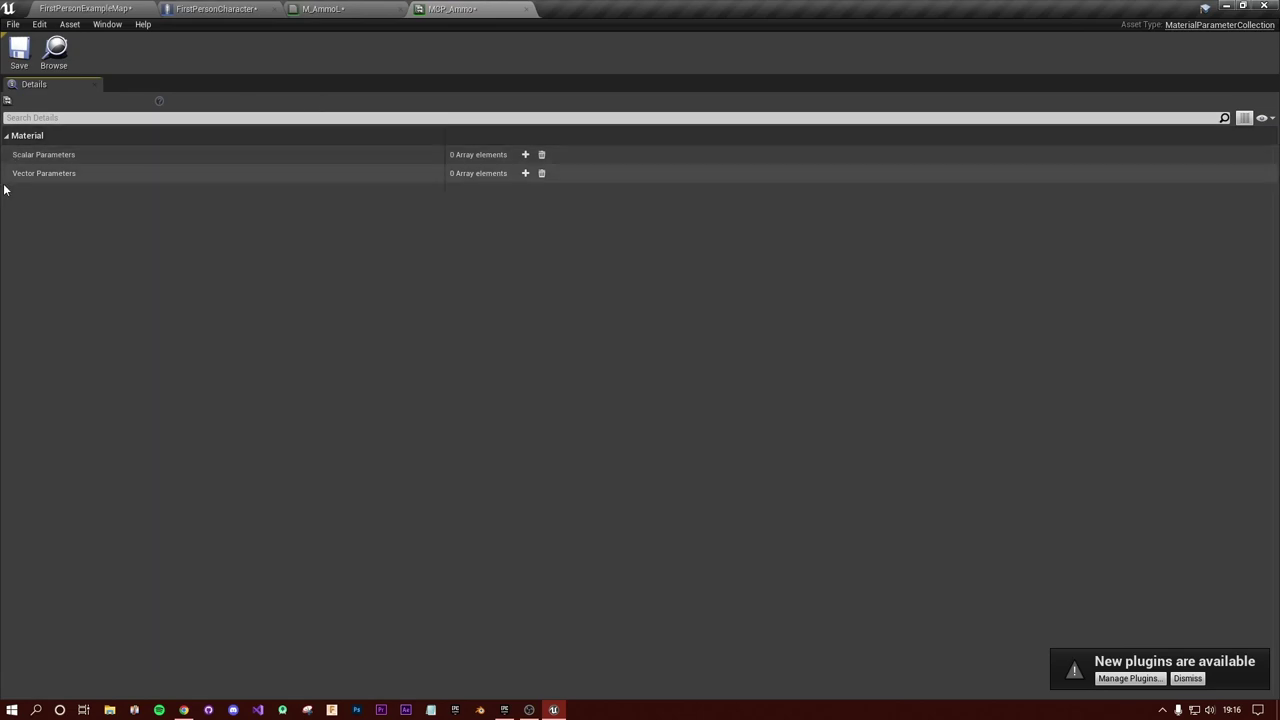
click(525, 155)
click(16, 173)
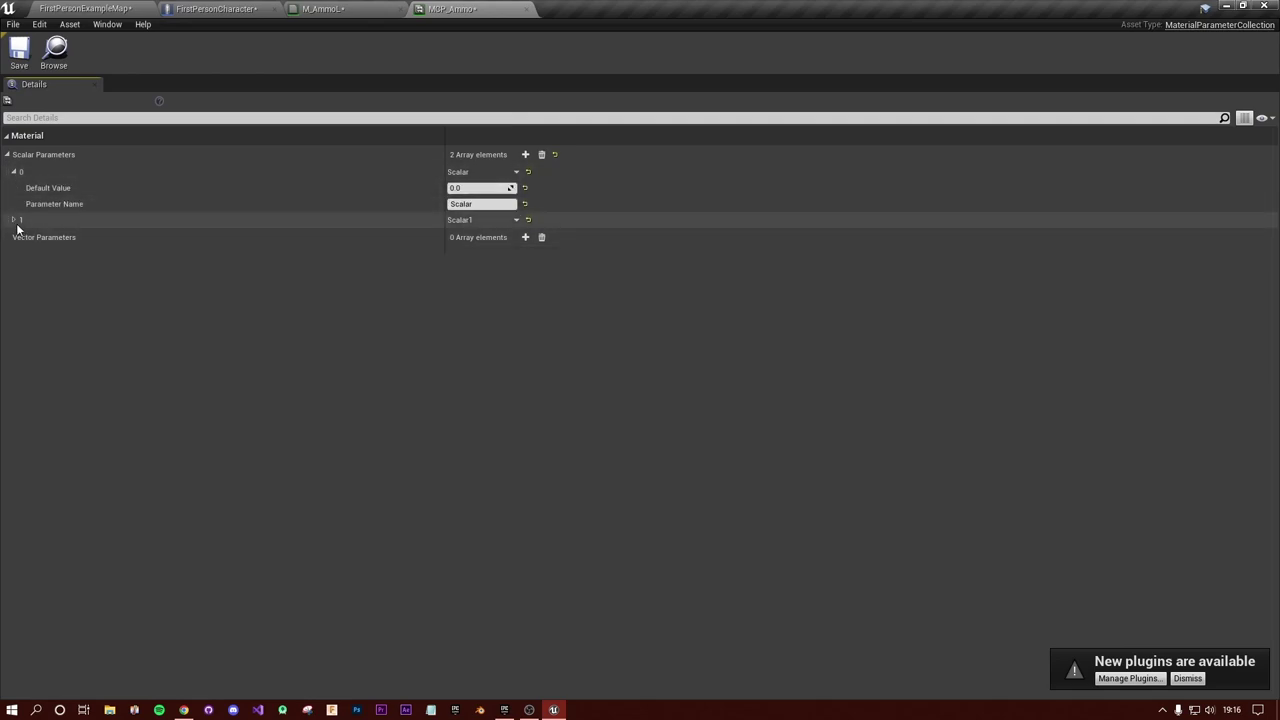
click(15, 220)
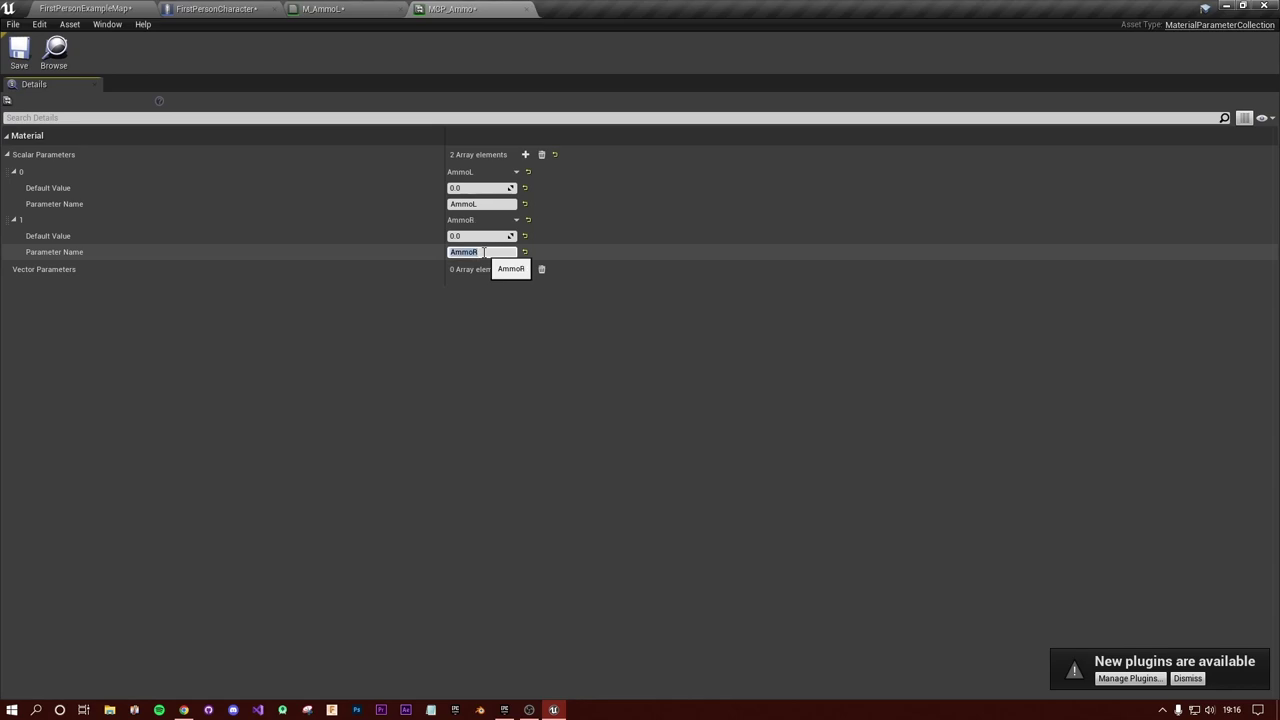
click(18, 62)
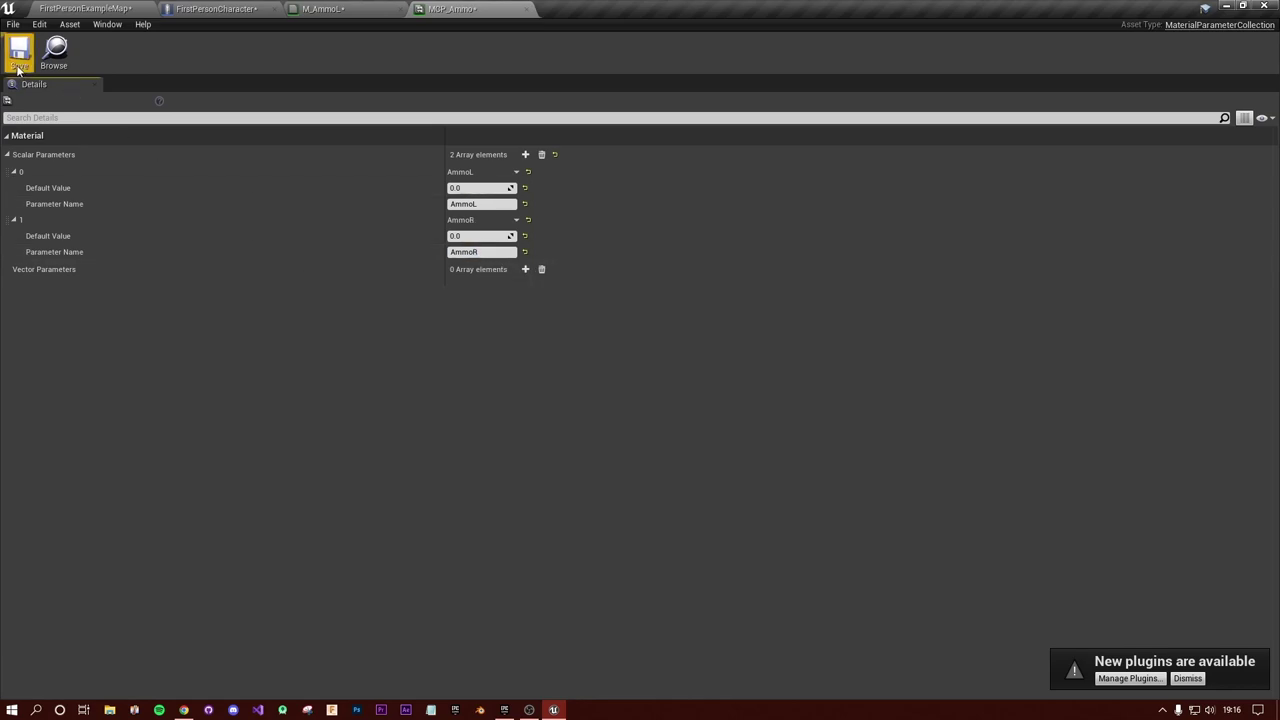
click(519, 10)
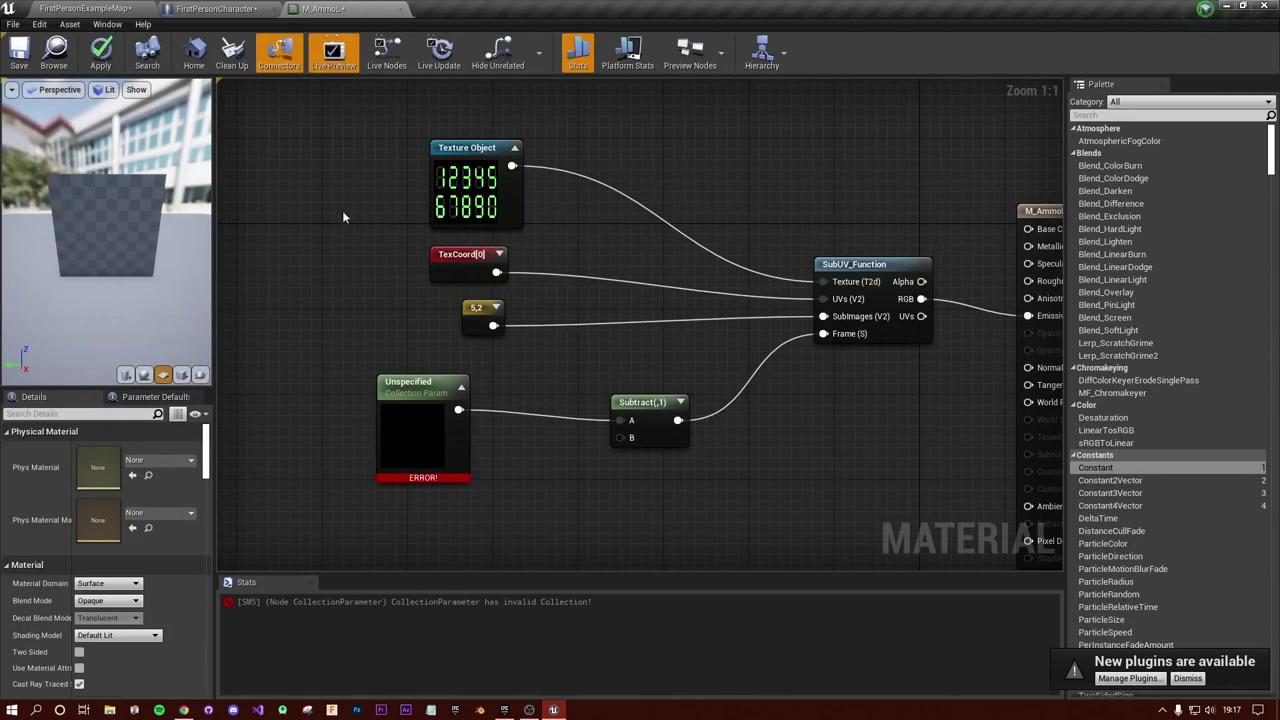
Step: Point the Collection Param node at MCP_Ammo's AmmoL, then save and close M_AmmoL
click(418, 415)
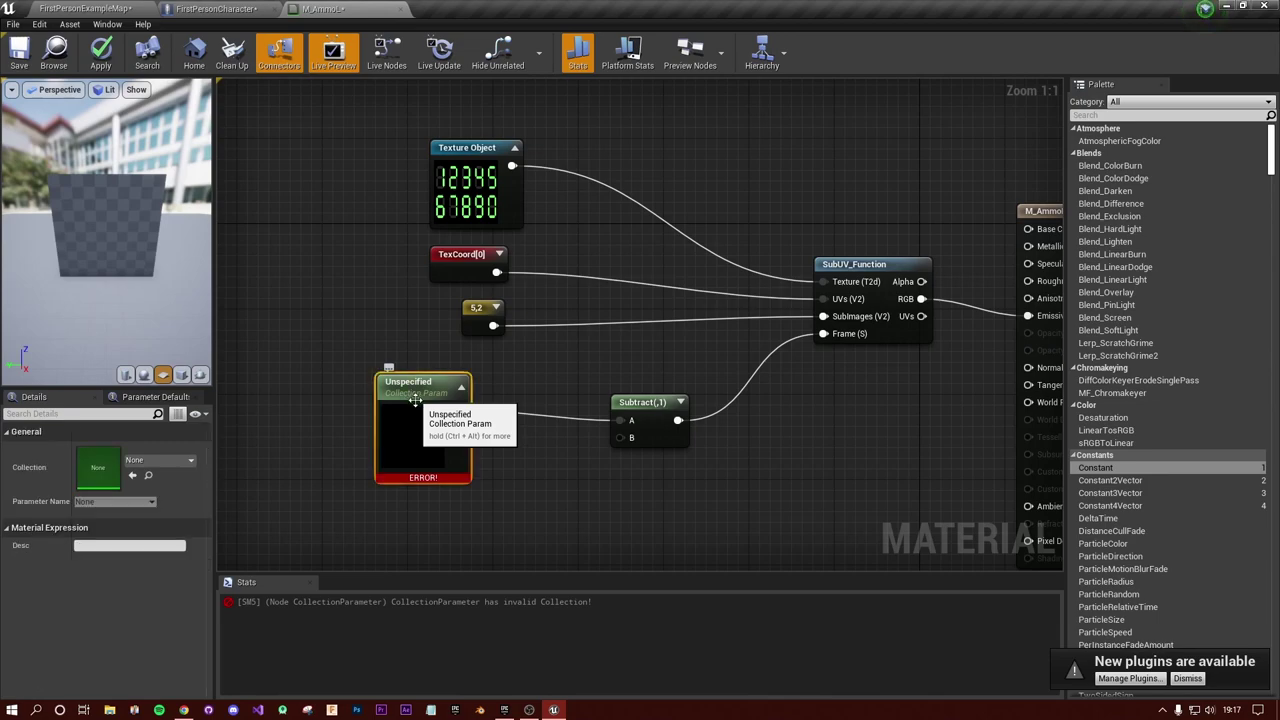
click(163, 460)
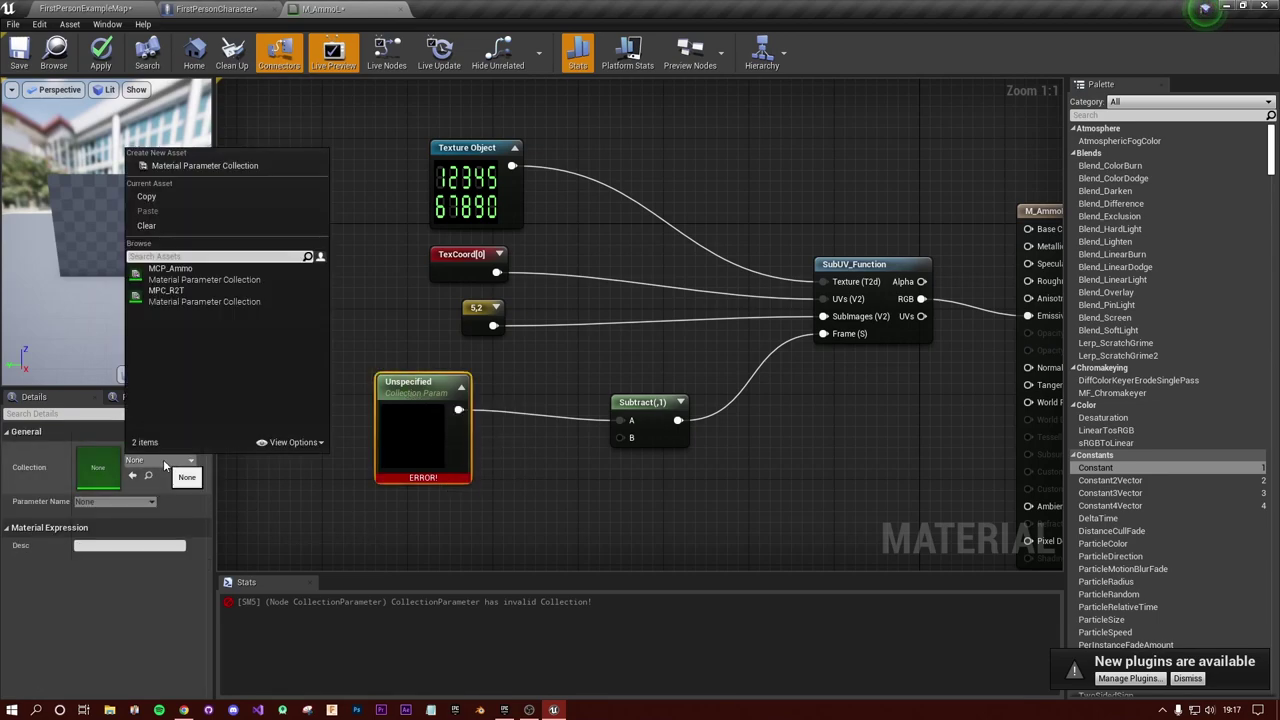
click(168, 272)
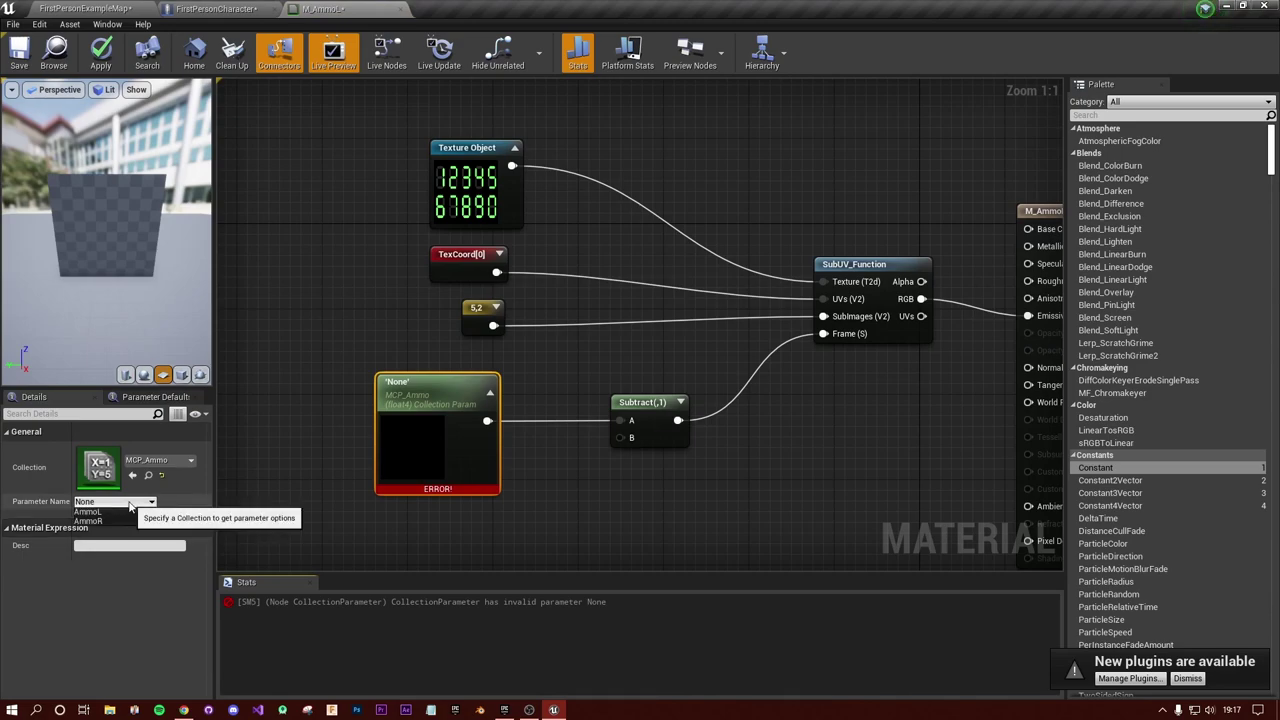
click(87, 511)
click(296, 527)
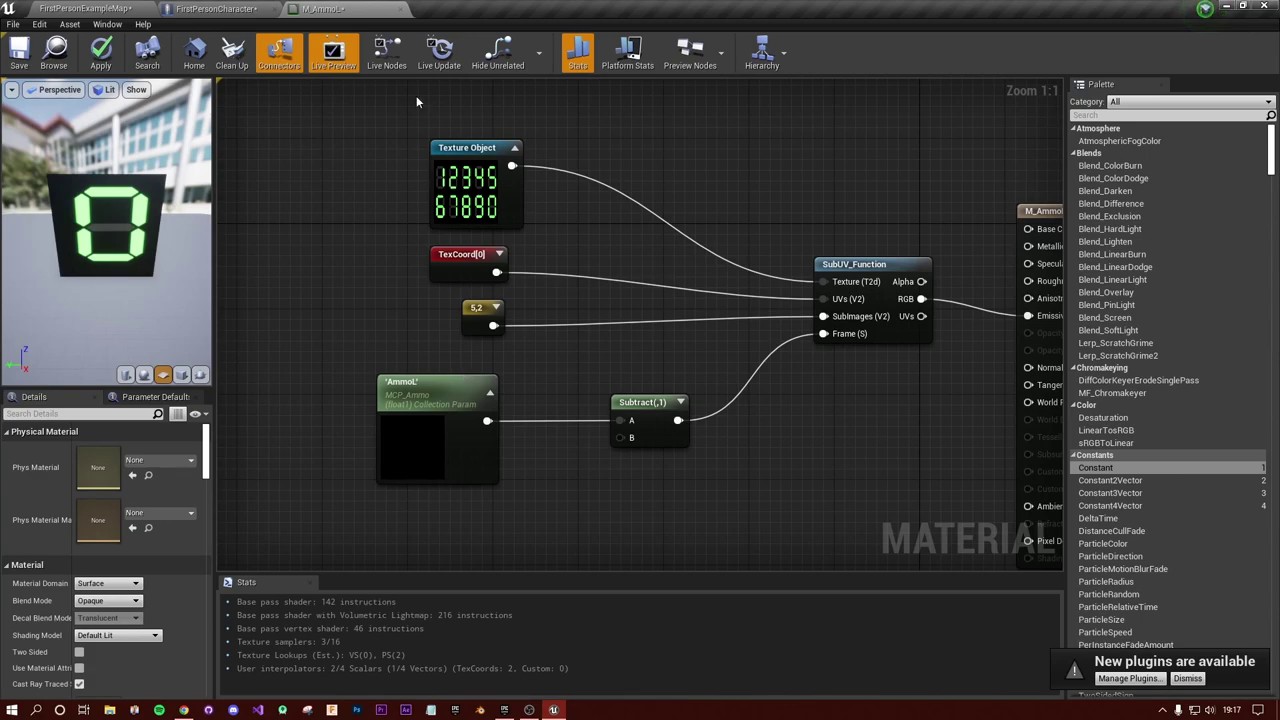
click(28, 46)
click(401, 10)
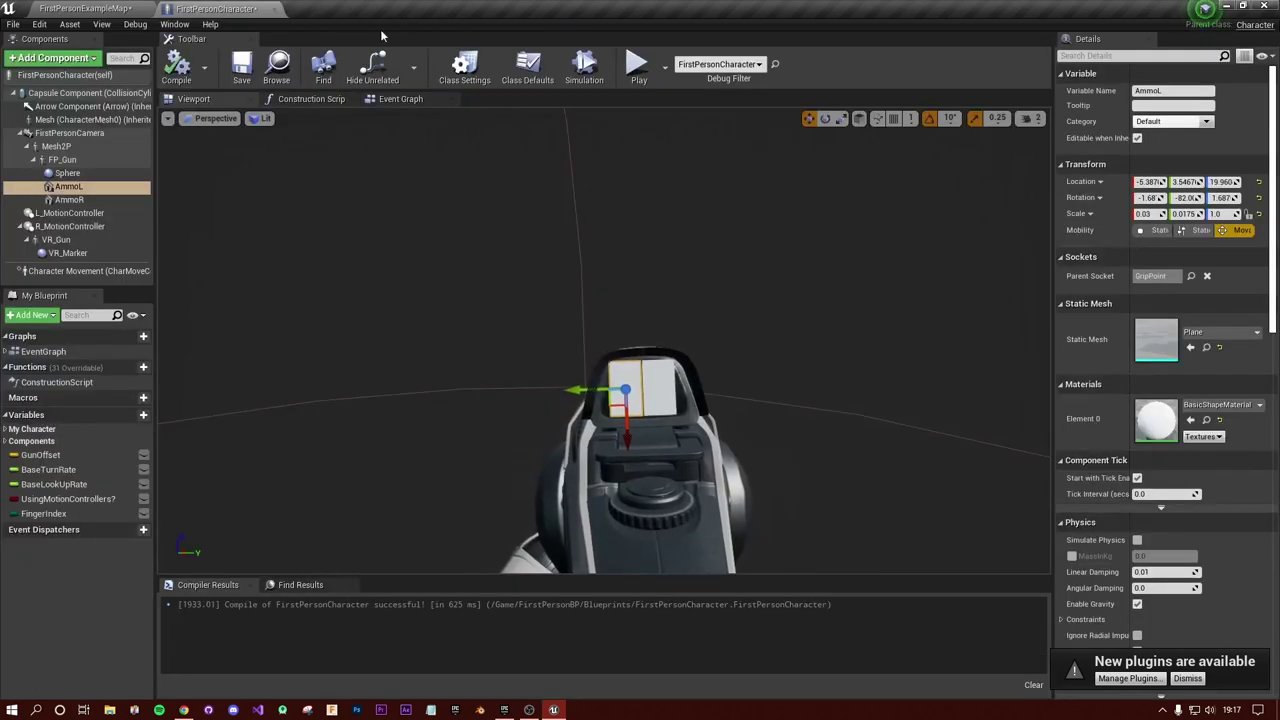
Step: Duplicate M_AmmoL as M_AmmoR, open it, and select its collection parameter node
click(76, 8)
click(333, 605)
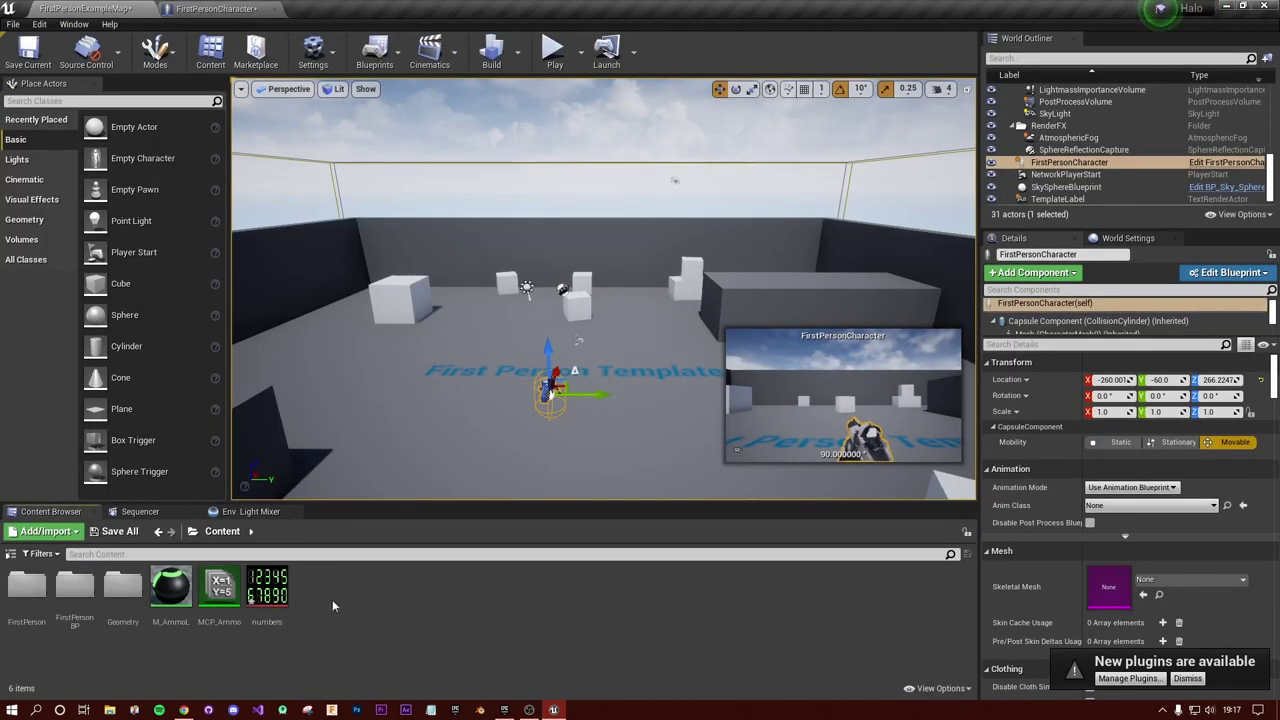
right_click(176, 612)
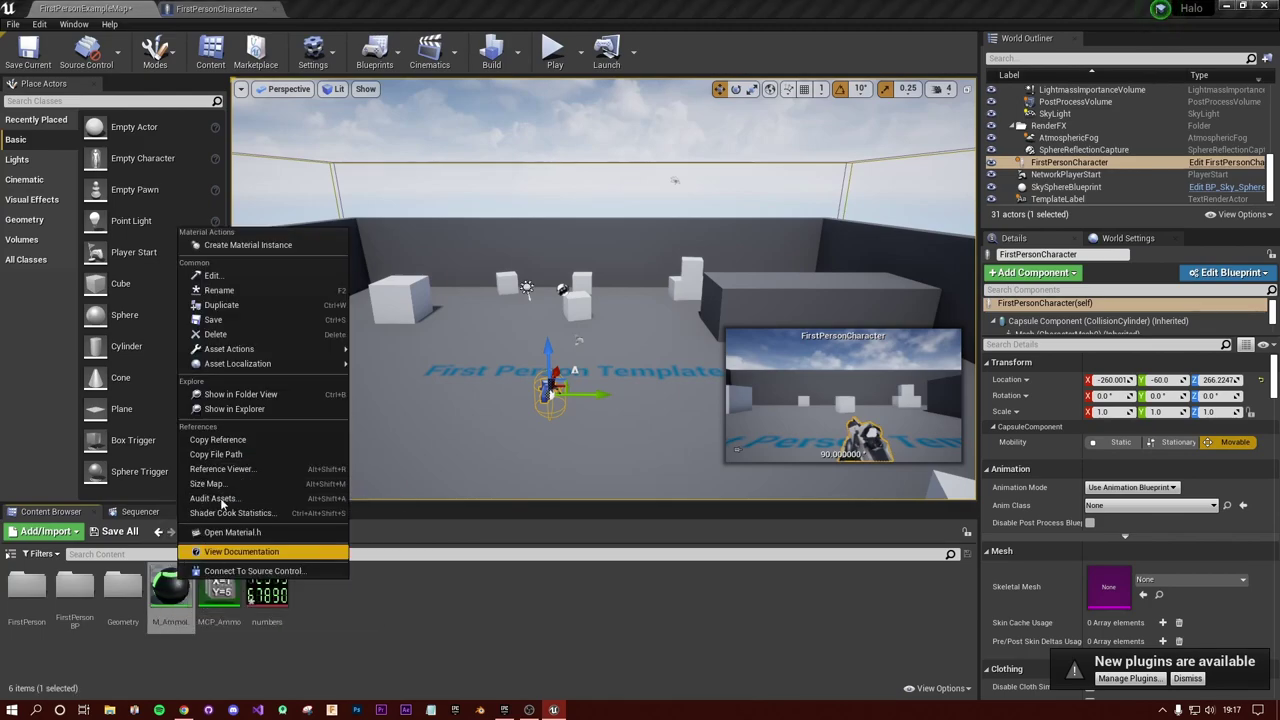
click(218, 305)
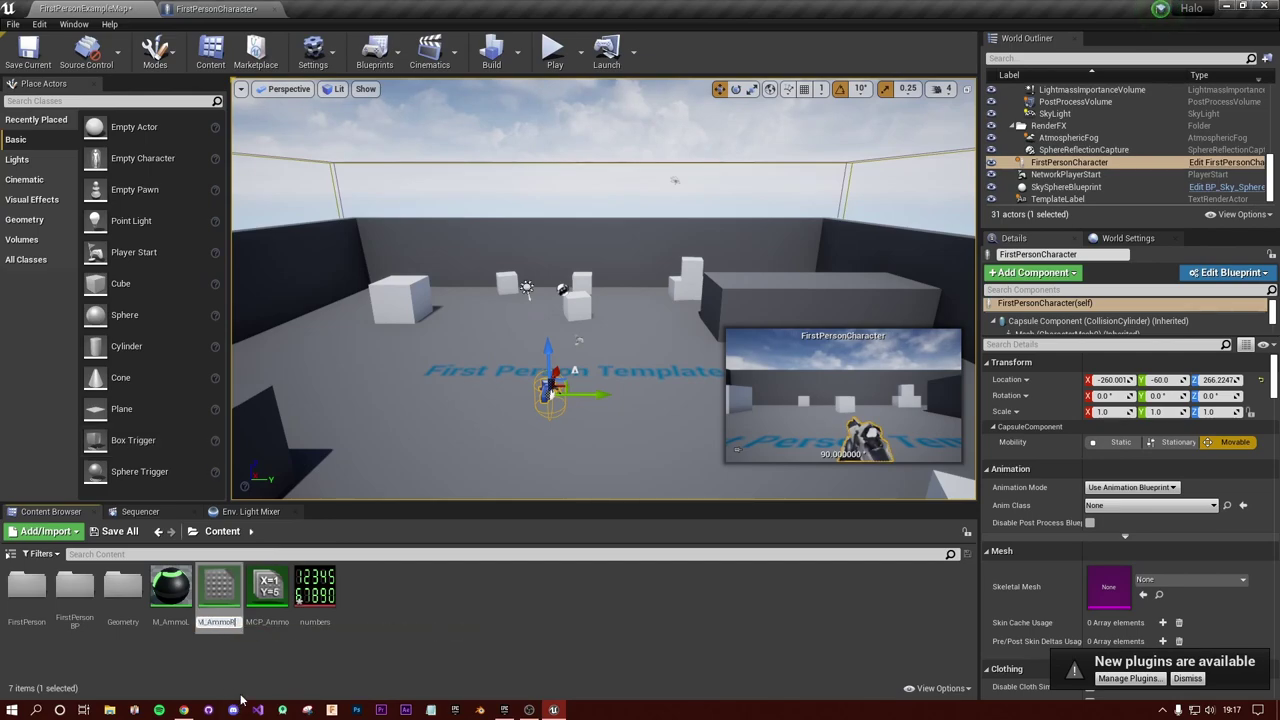
text(M_AmmoR)
key(Return)
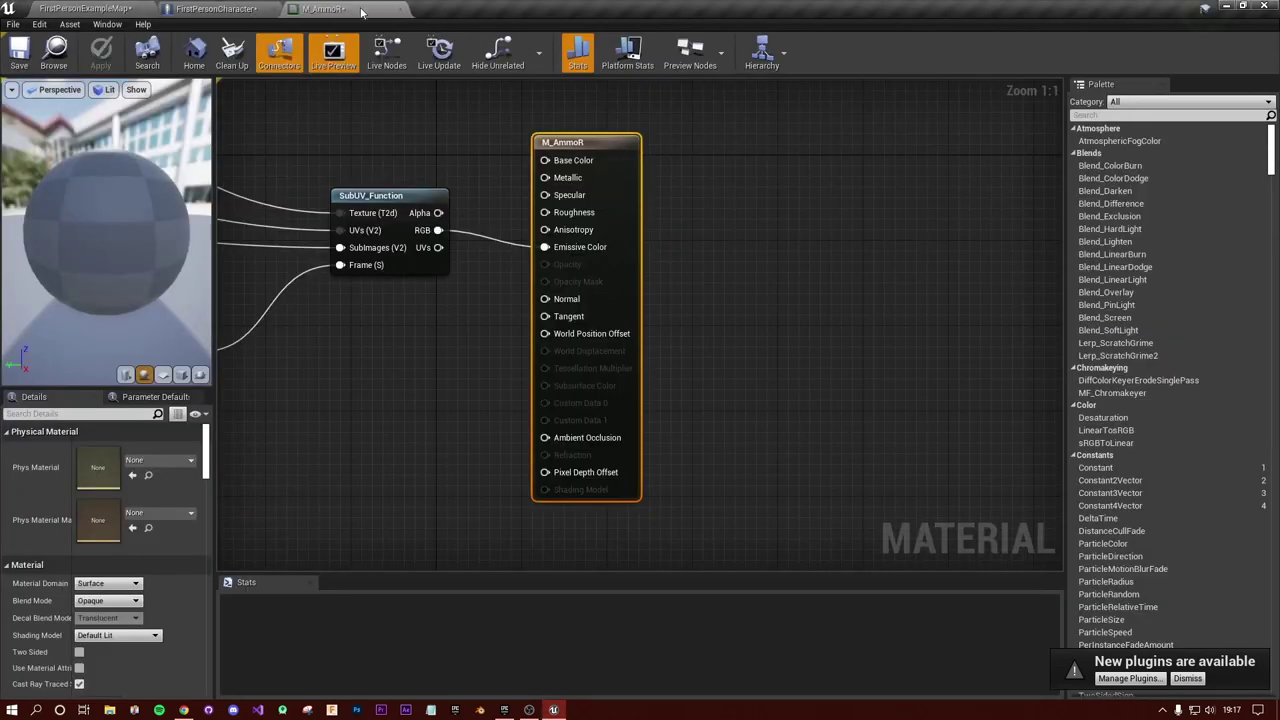
right_drag(376, 367, 763, 411)
click(409, 358)
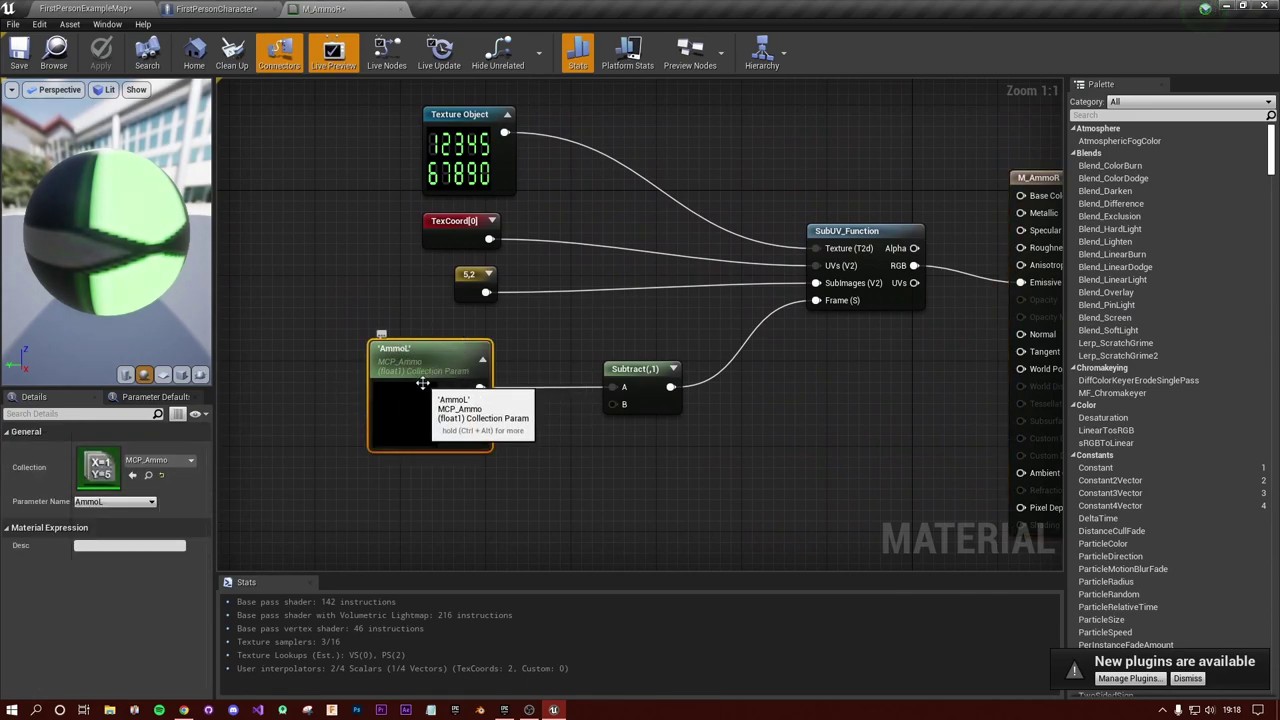
Step: Switch M_AmmoR's collection parameter to AmmoR, then save and close the material
click(115, 501)
click(120, 518)
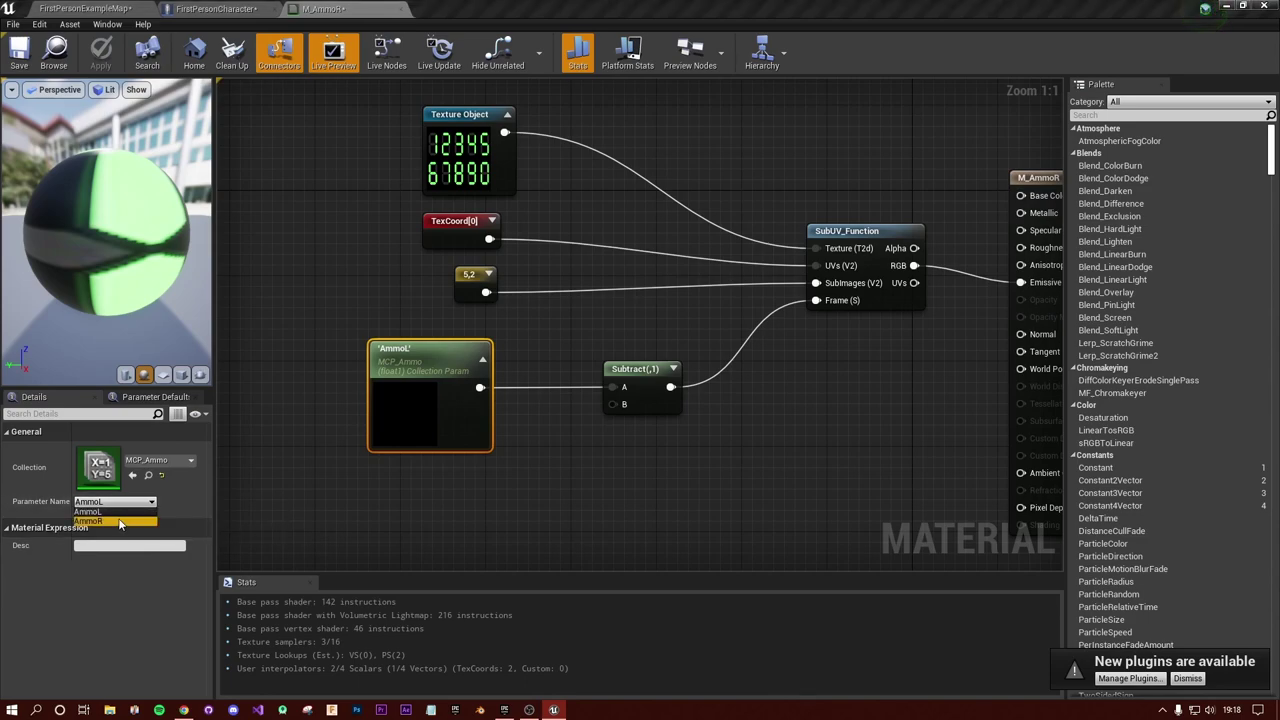
click(397, 545)
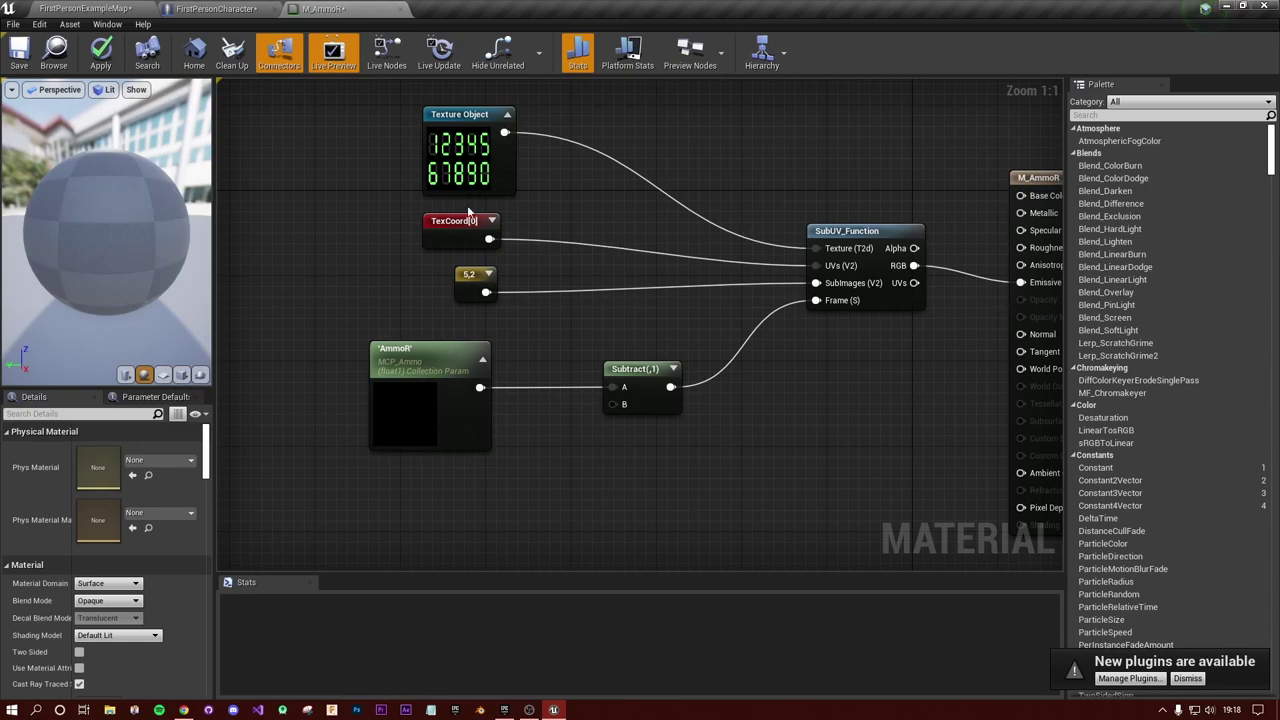
click(20, 52)
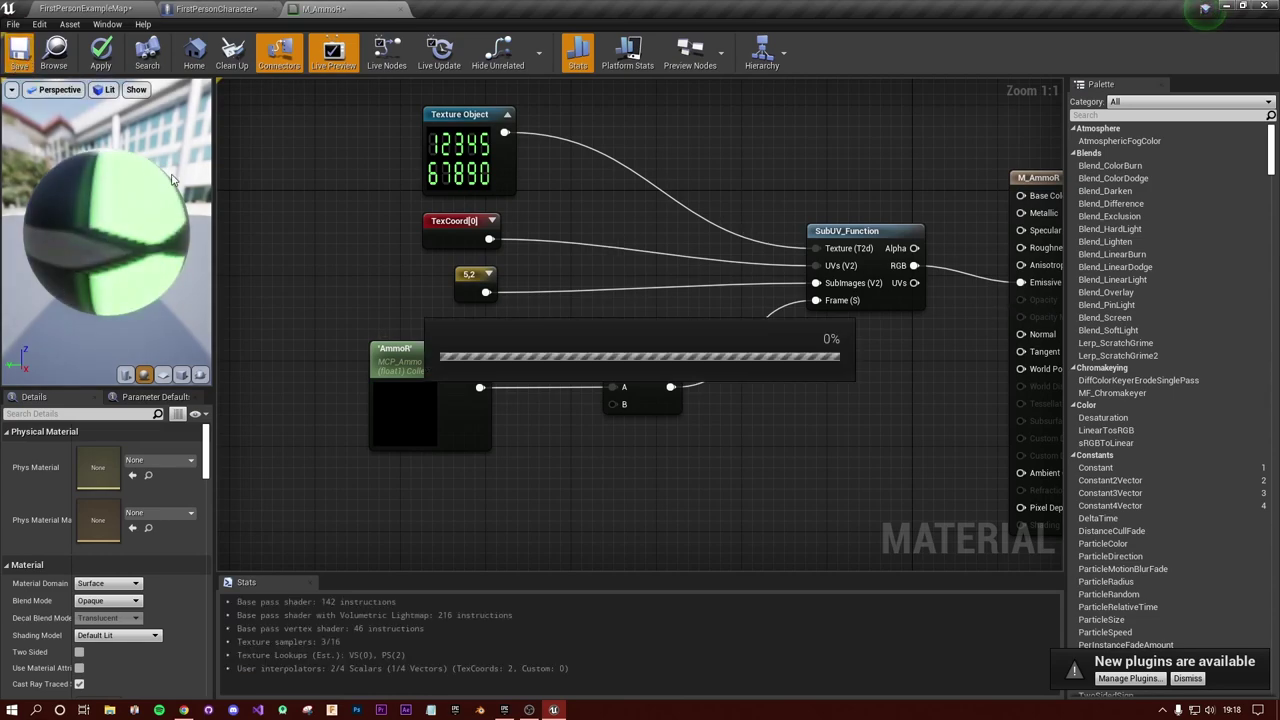
click(401, 9)
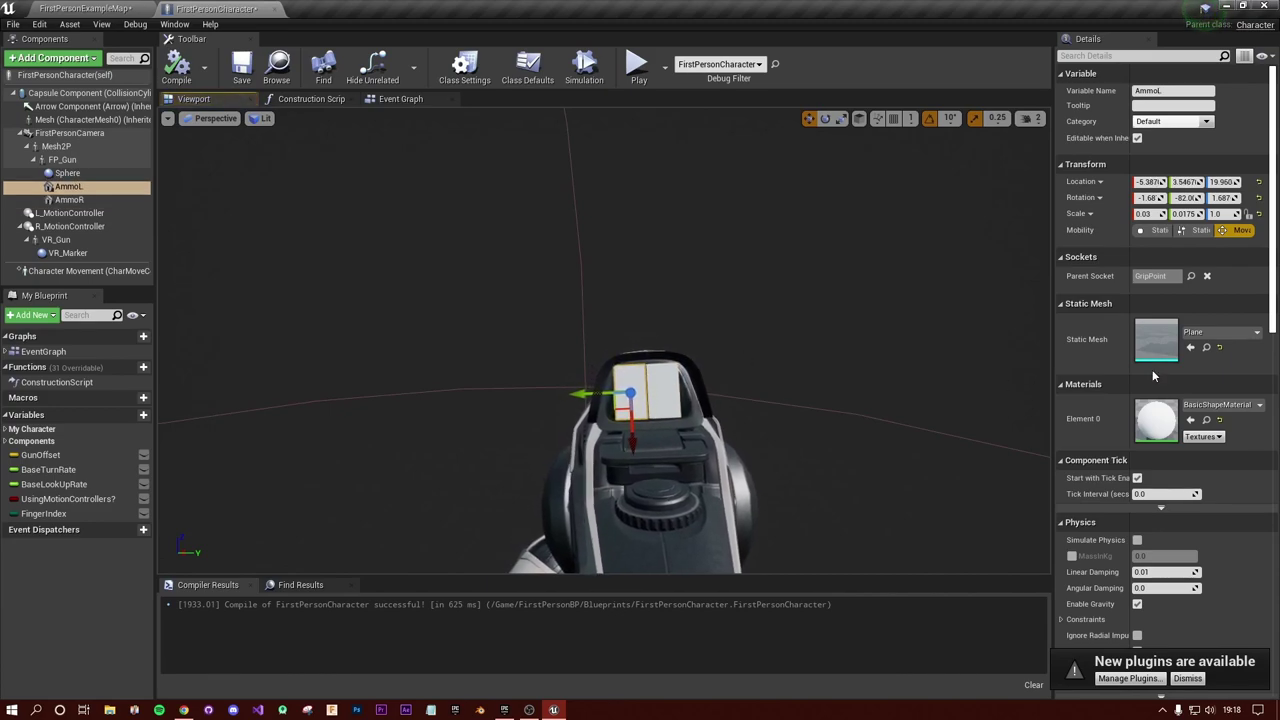
Step: Assign the M_AmmoL material to the AmmoL plane's Element 0 slot
click(1228, 405)
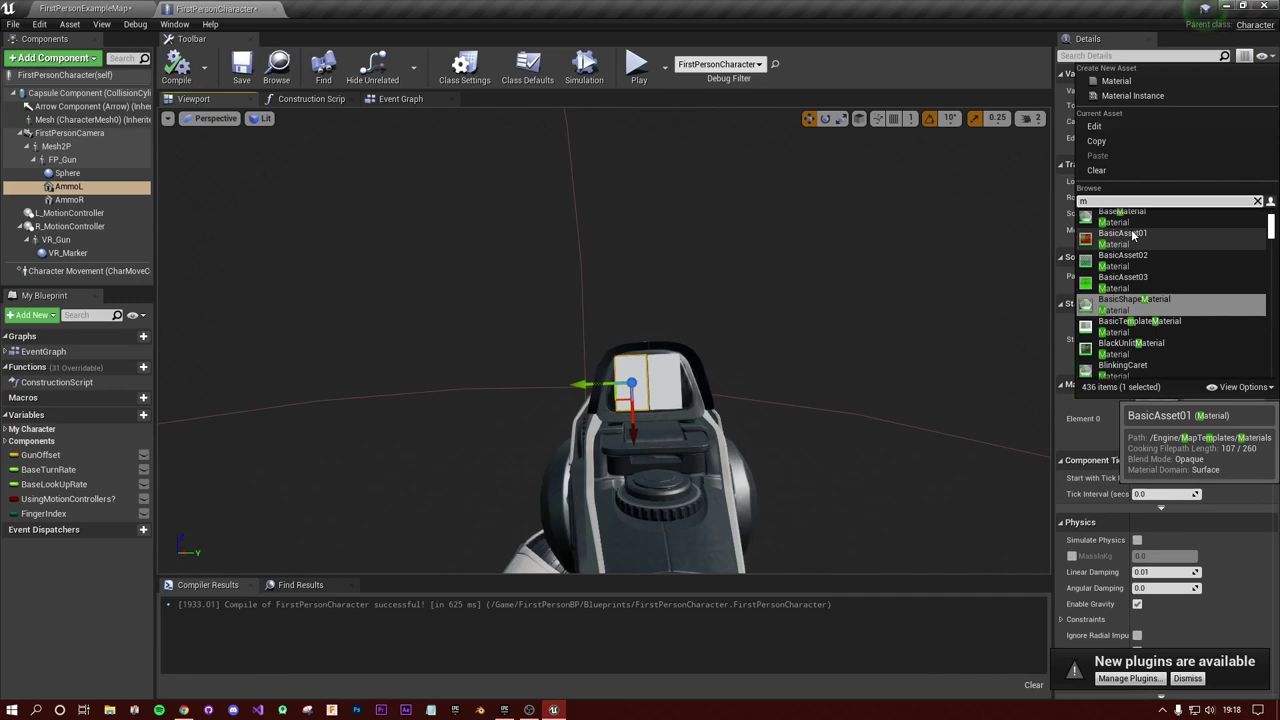
text(m_a)
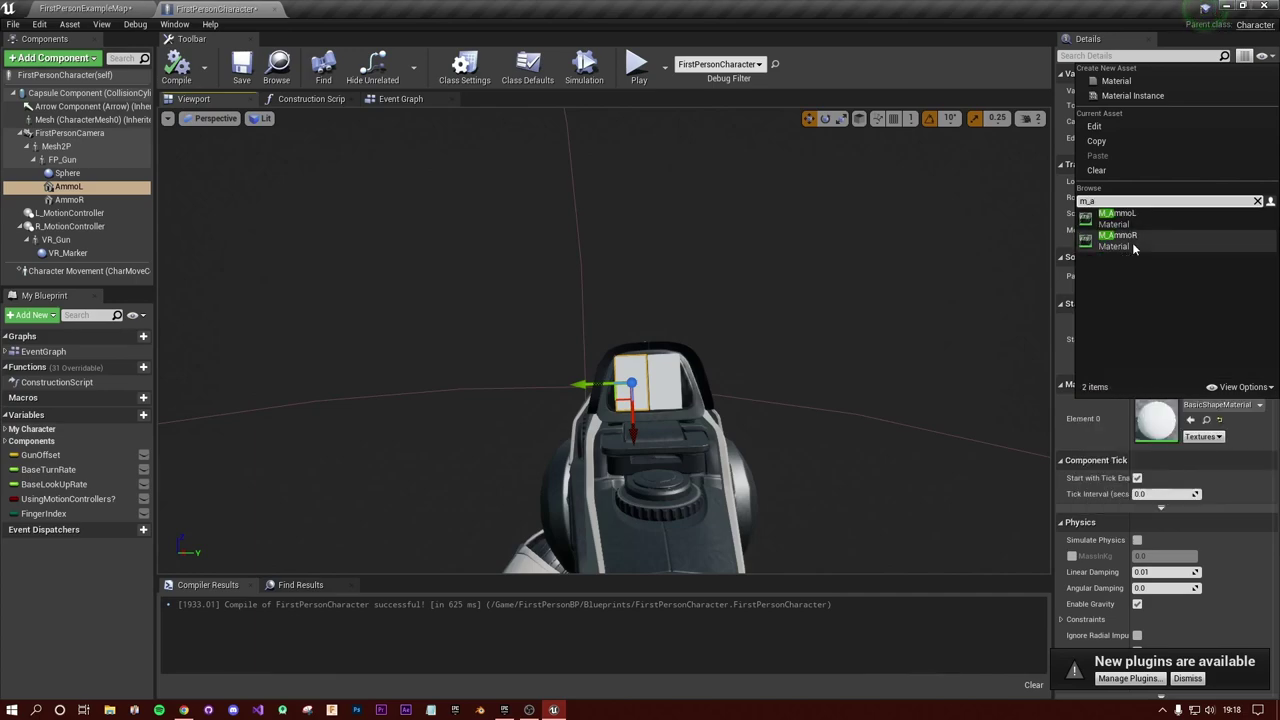
click(1116, 220)
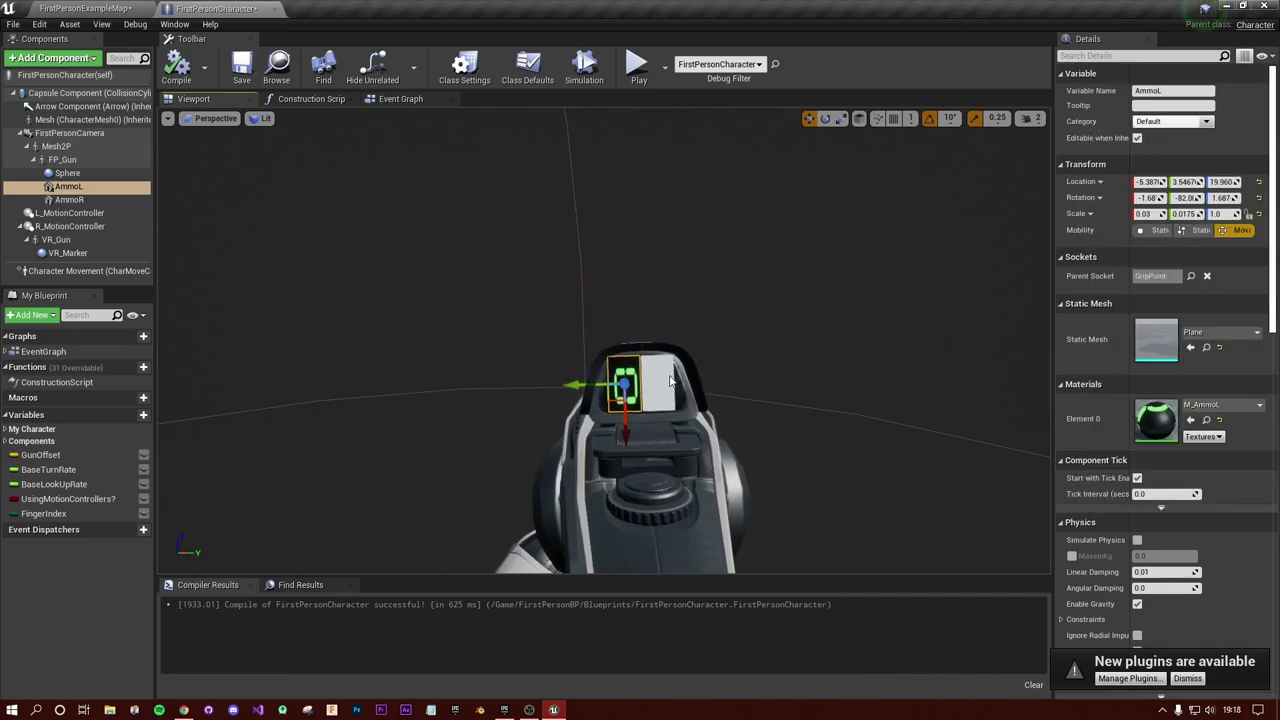
Step: Select AmmoR and assign it the M_AmmoR material via the asset picker search
click(69, 199)
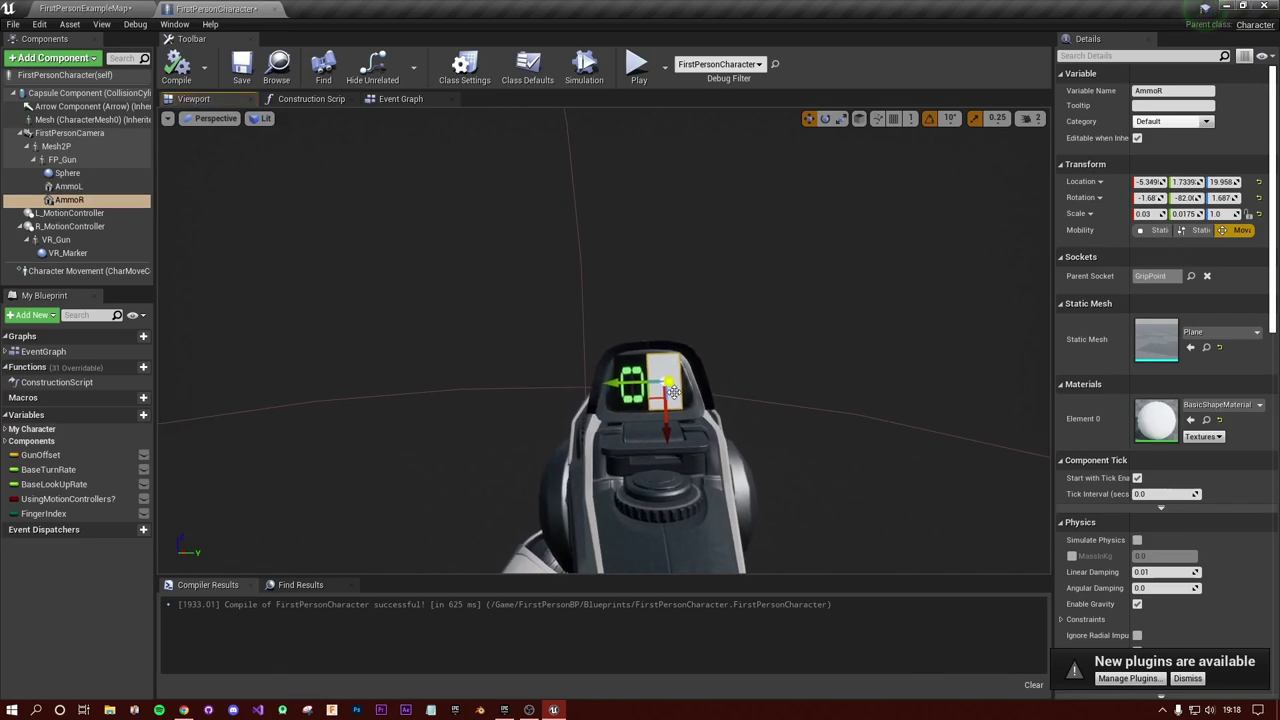
click(1200, 405)
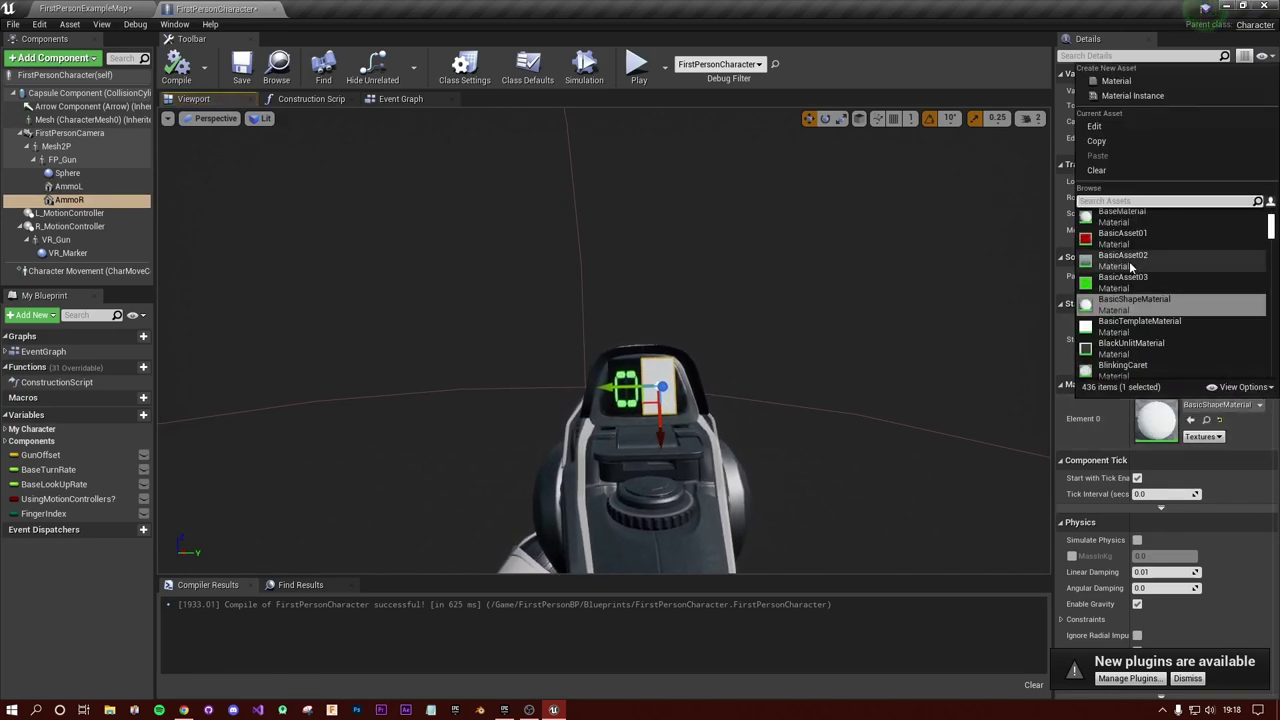
text(m_)
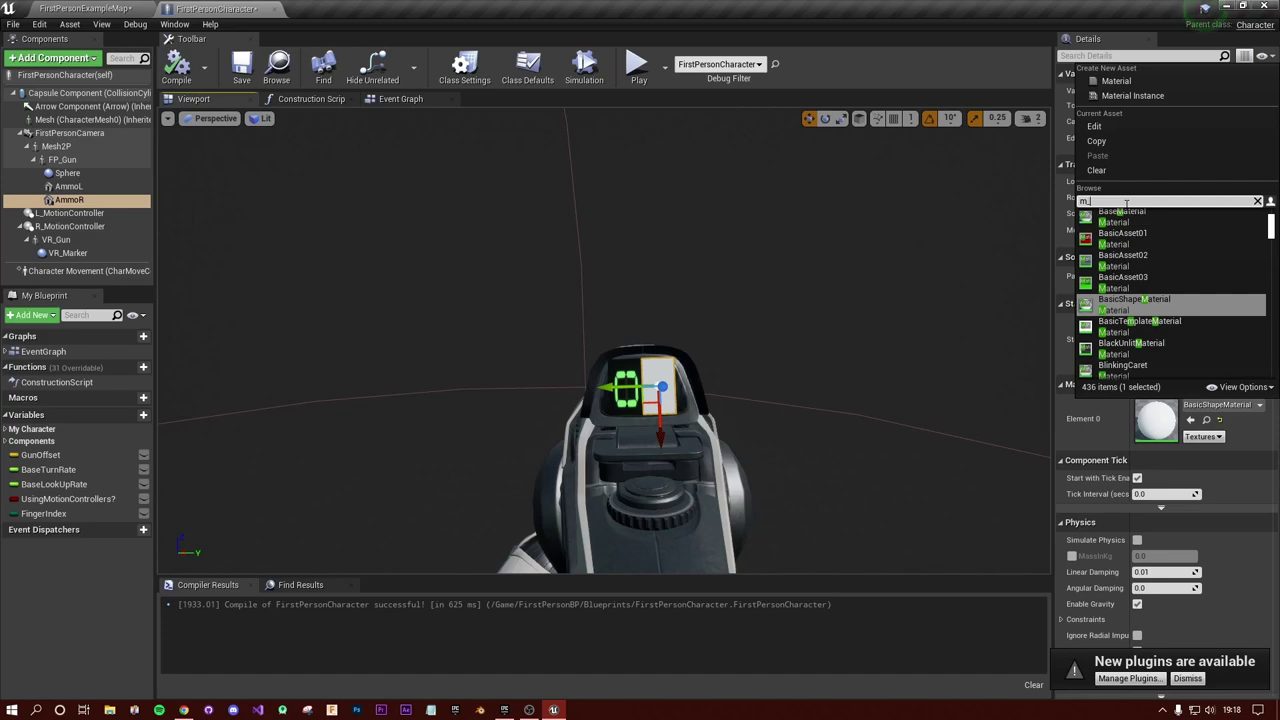
text(amm)
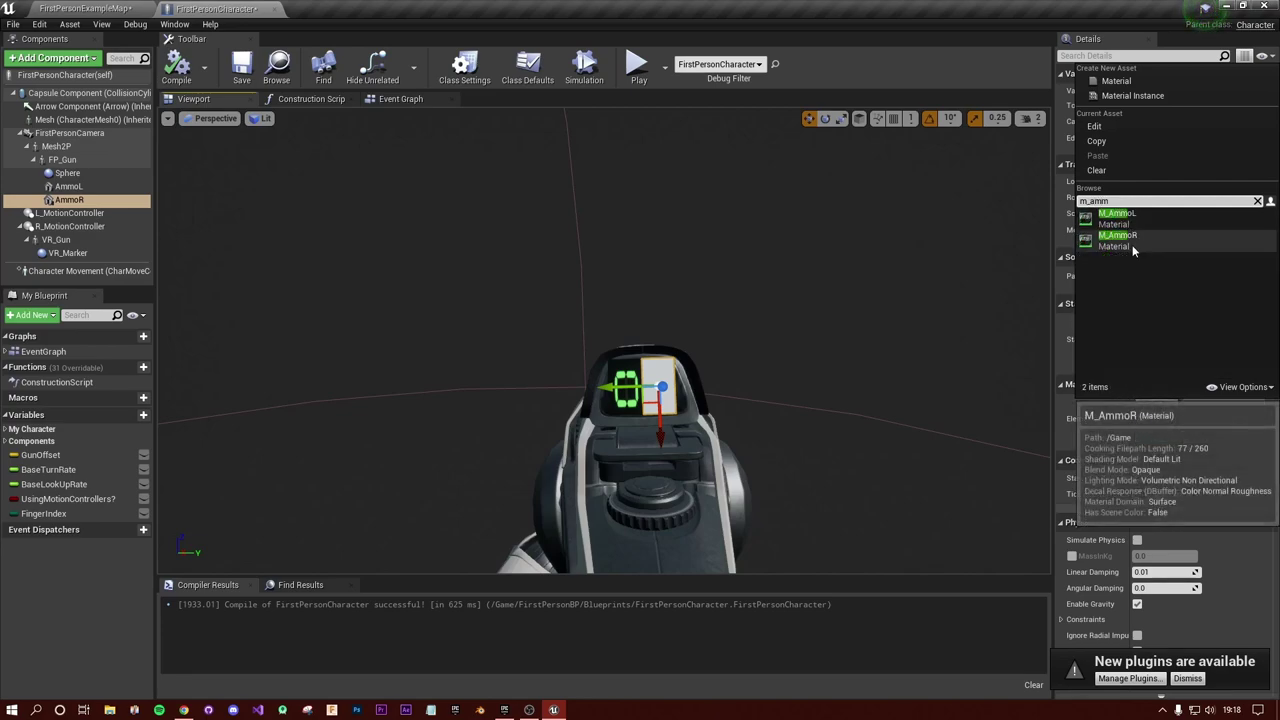
click(1133, 249)
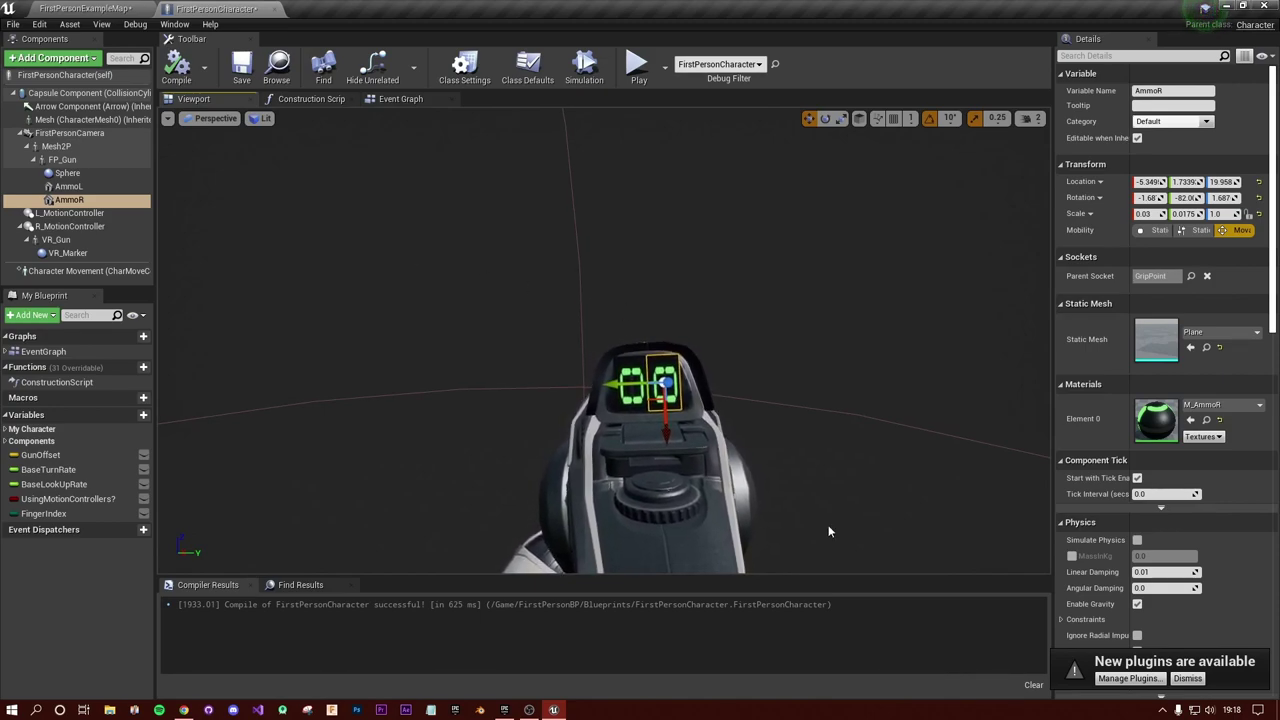
Step: Add a new blueprint variable named Ammo of type Integer
click(128, 415)
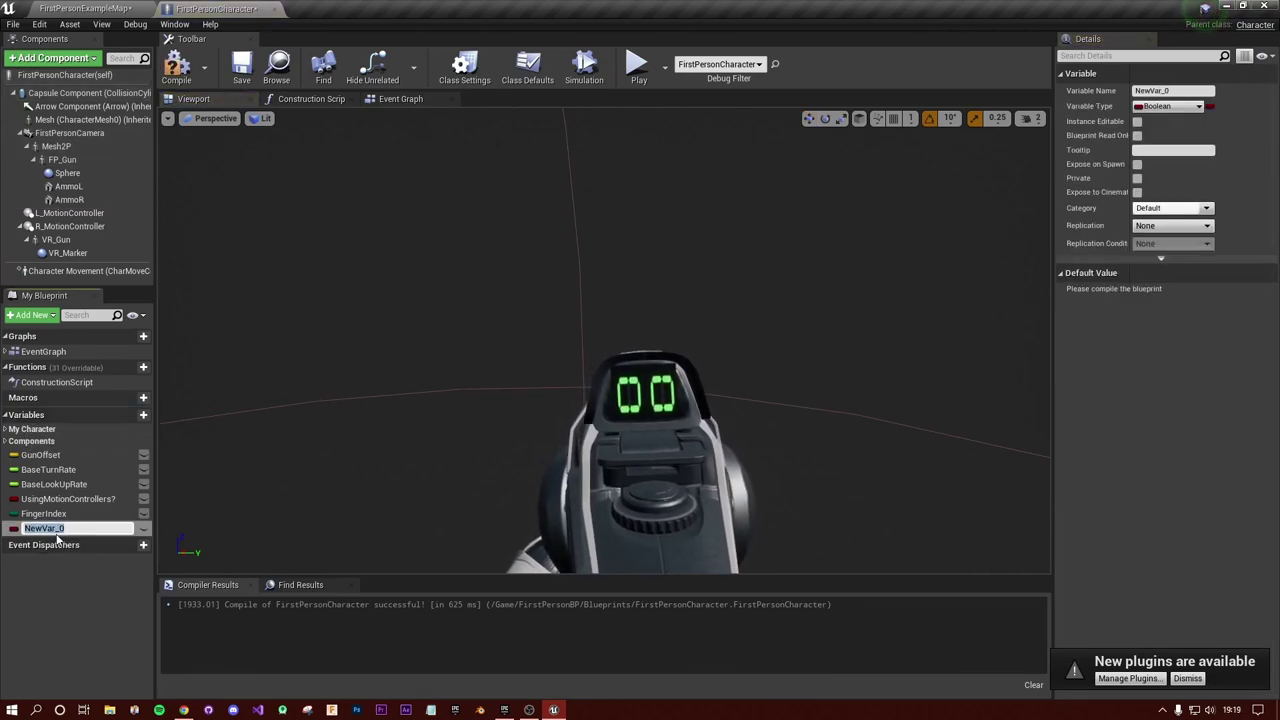
text(Am)
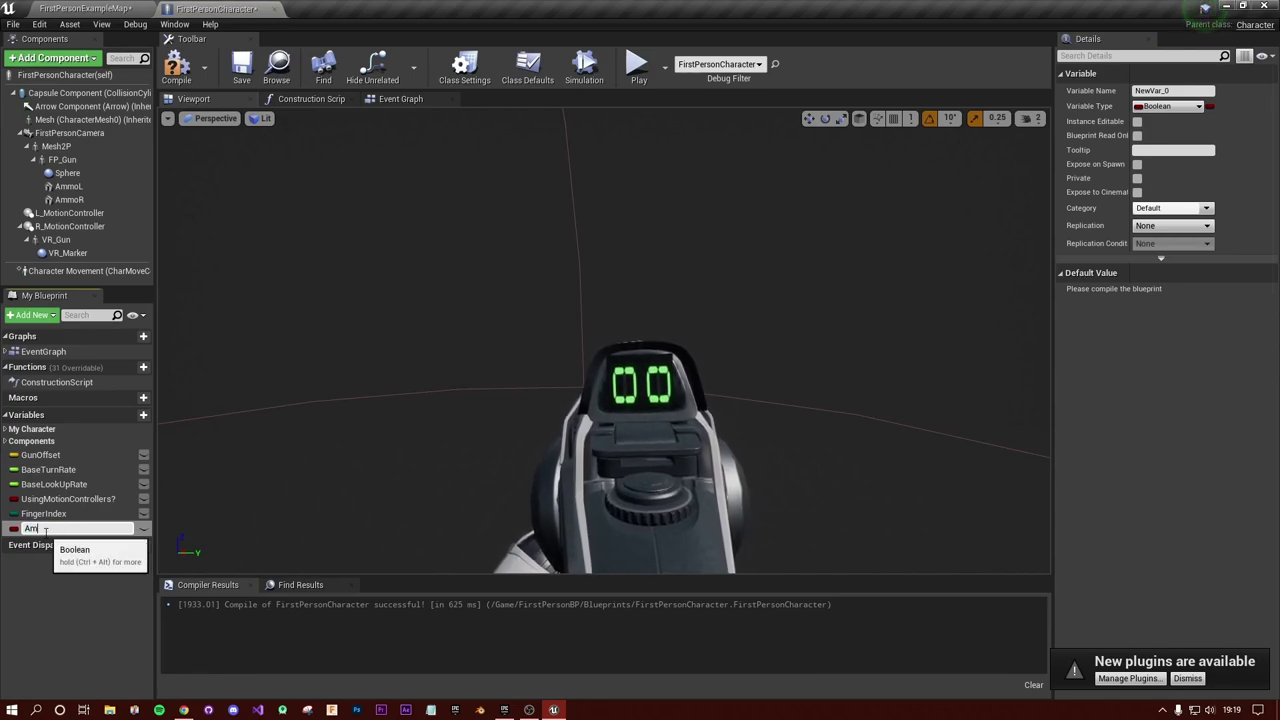
text(mo)
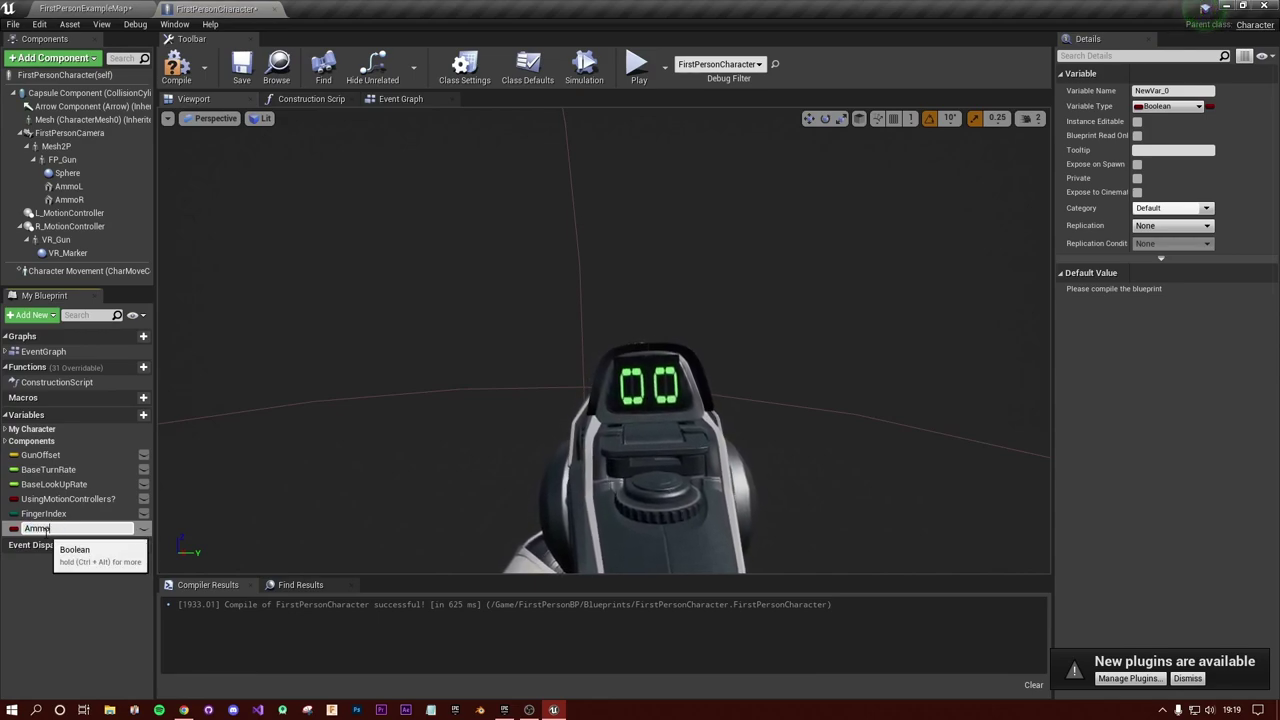
key(Return)
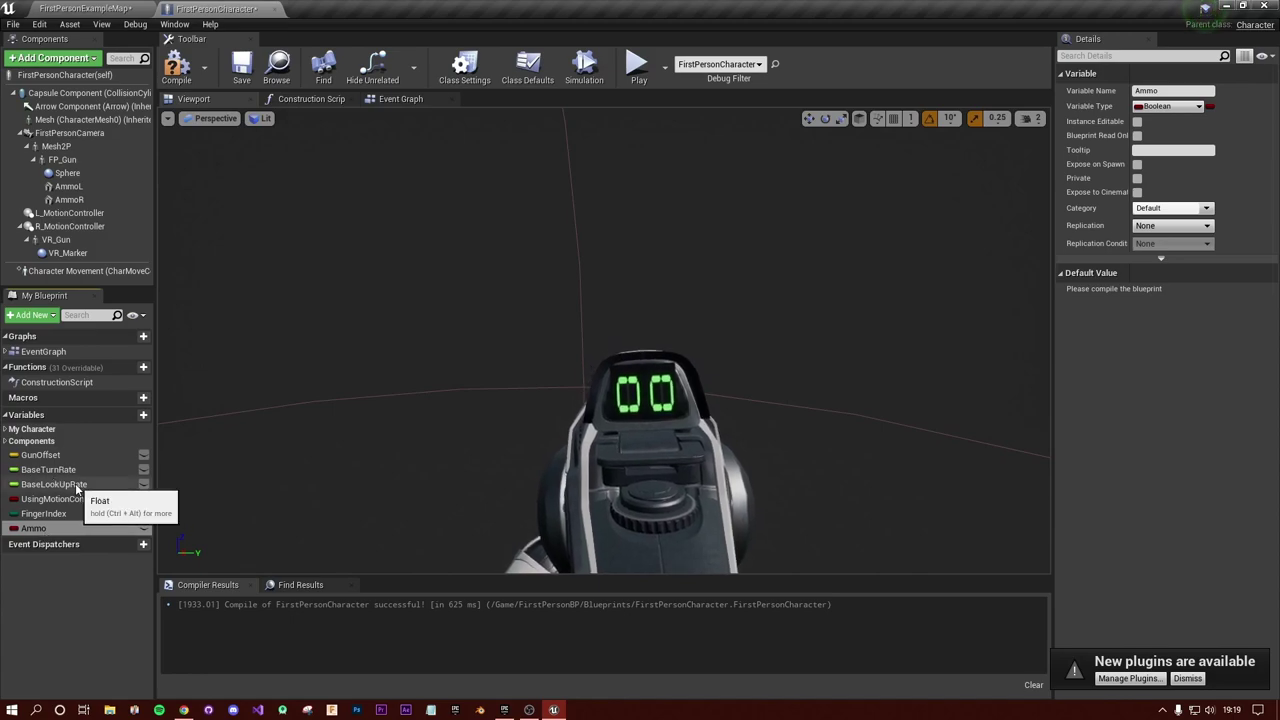
click(13, 528)
click(51, 295)
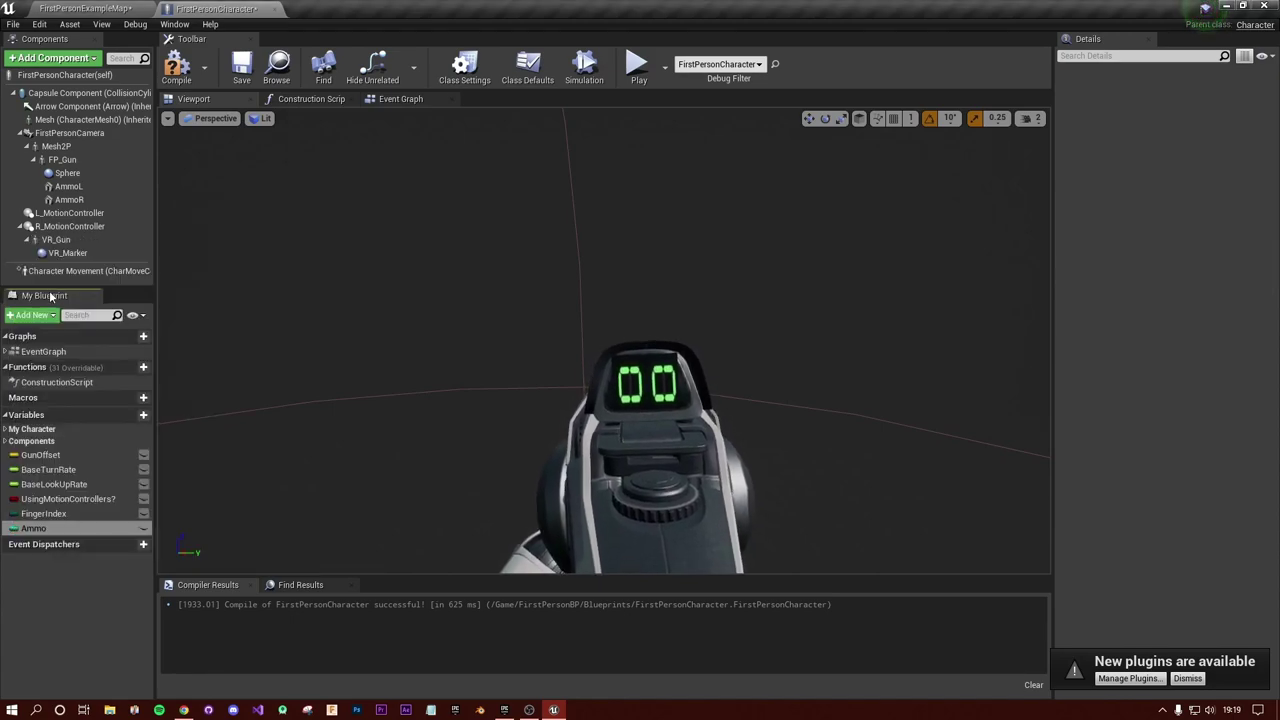
click(78, 626)
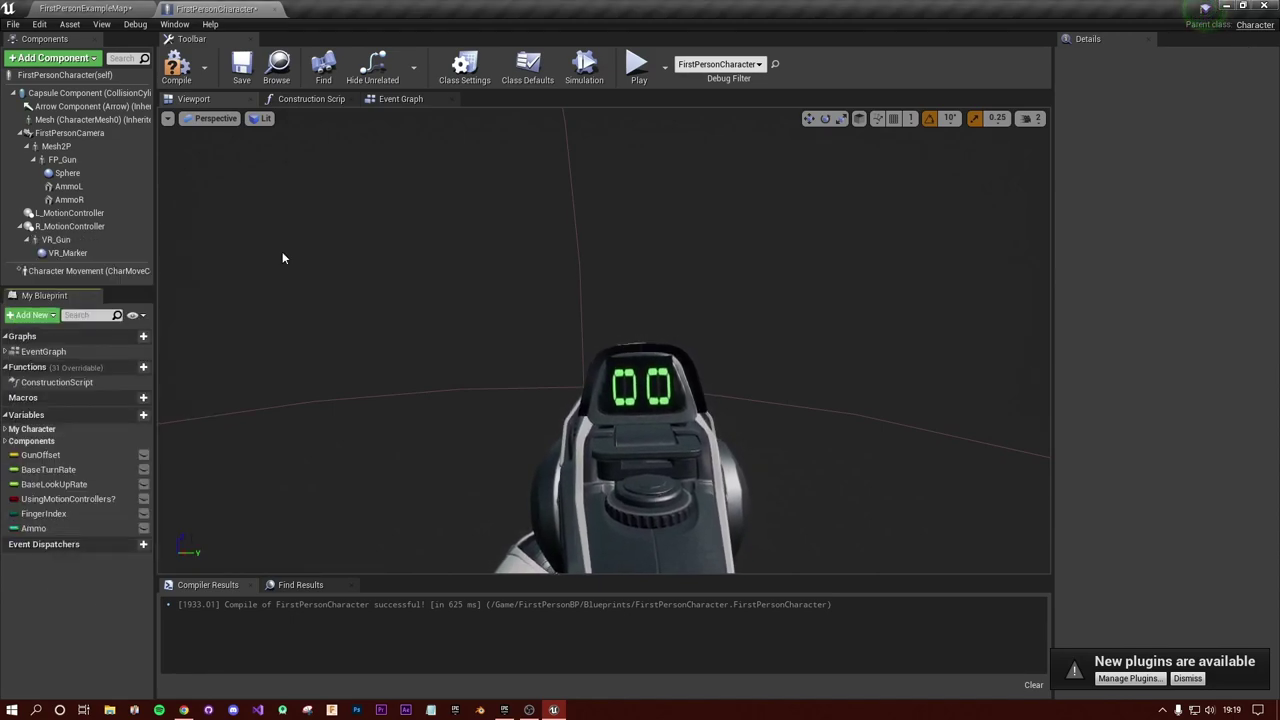
Step: In the Event Graph, delete the HMD and Motion Controllers setup nodes
click(398, 99)
right_drag(870, 410, 642, 565)
scroll(645, 340, down, 4)
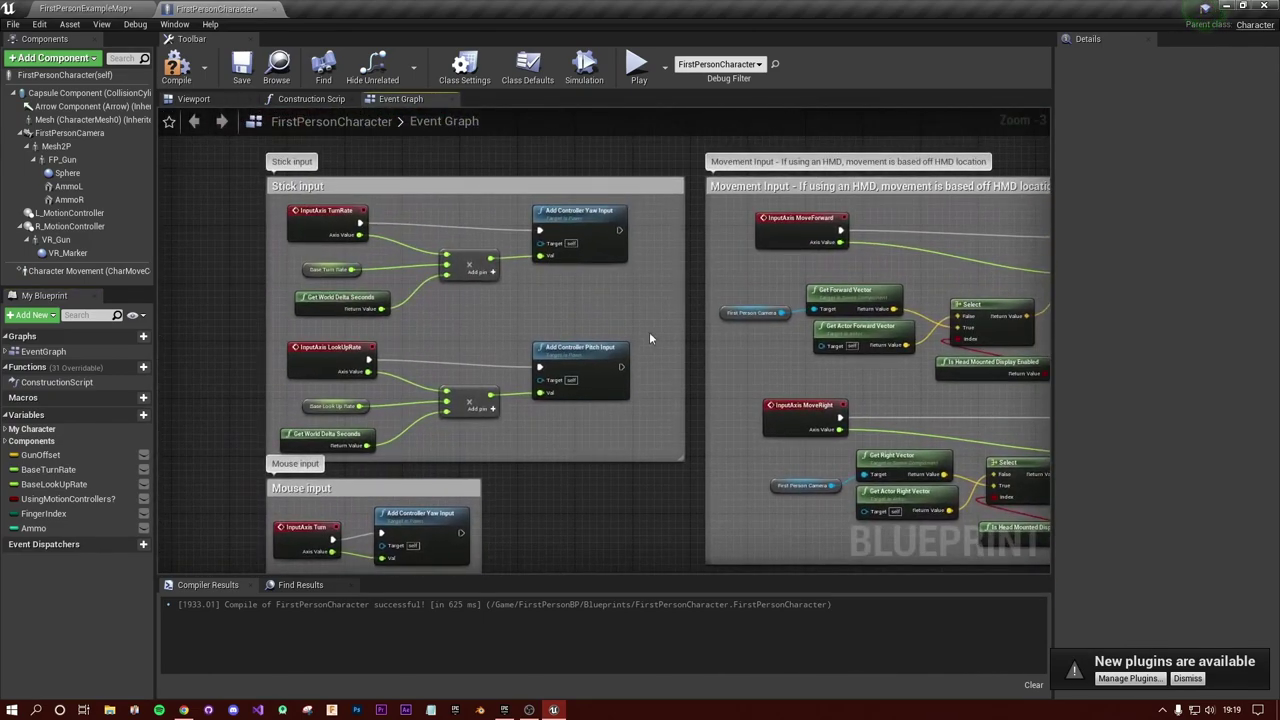
scroll(580, 340, up, 4)
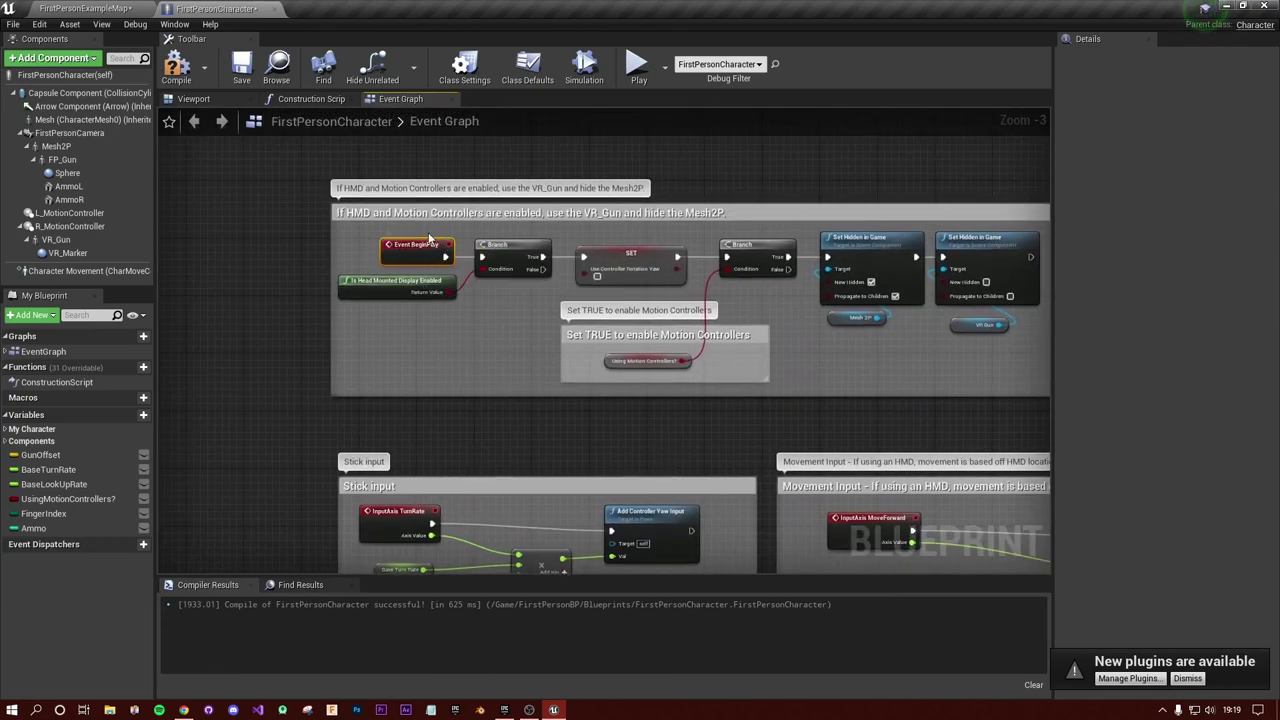
right_drag(527, 339, 437, 368)
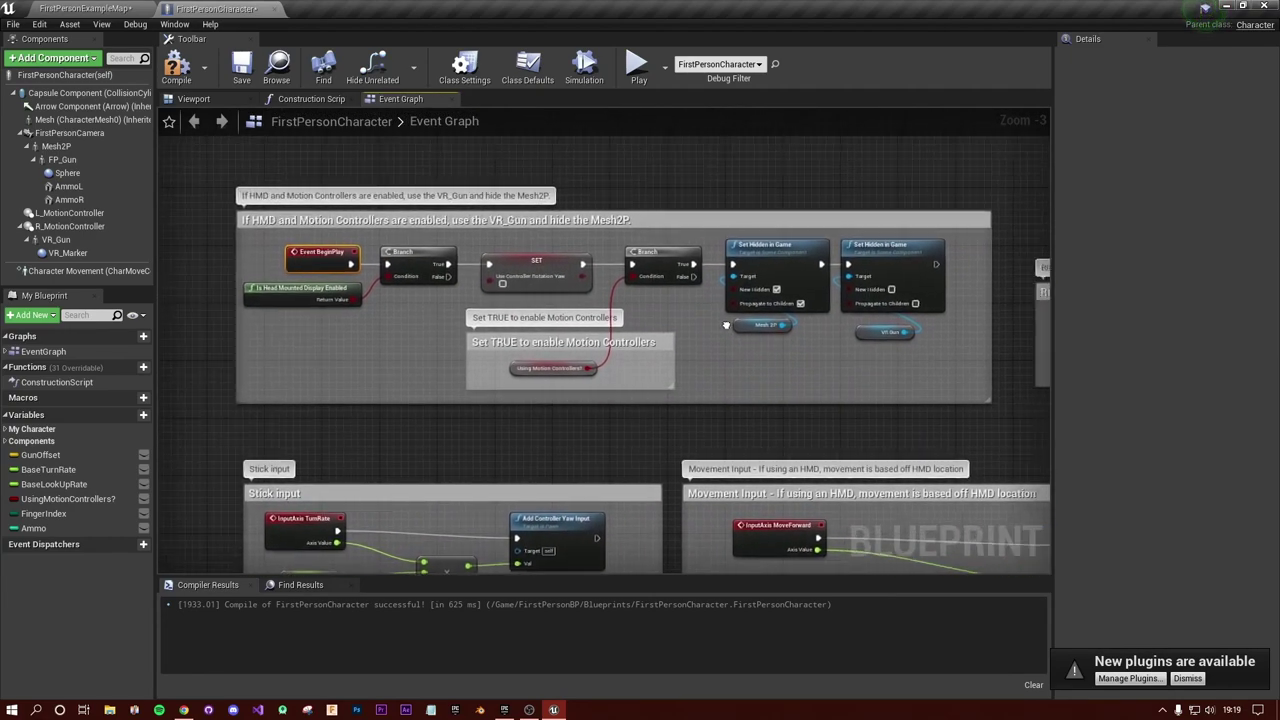
right_drag(726, 325, 734, 325)
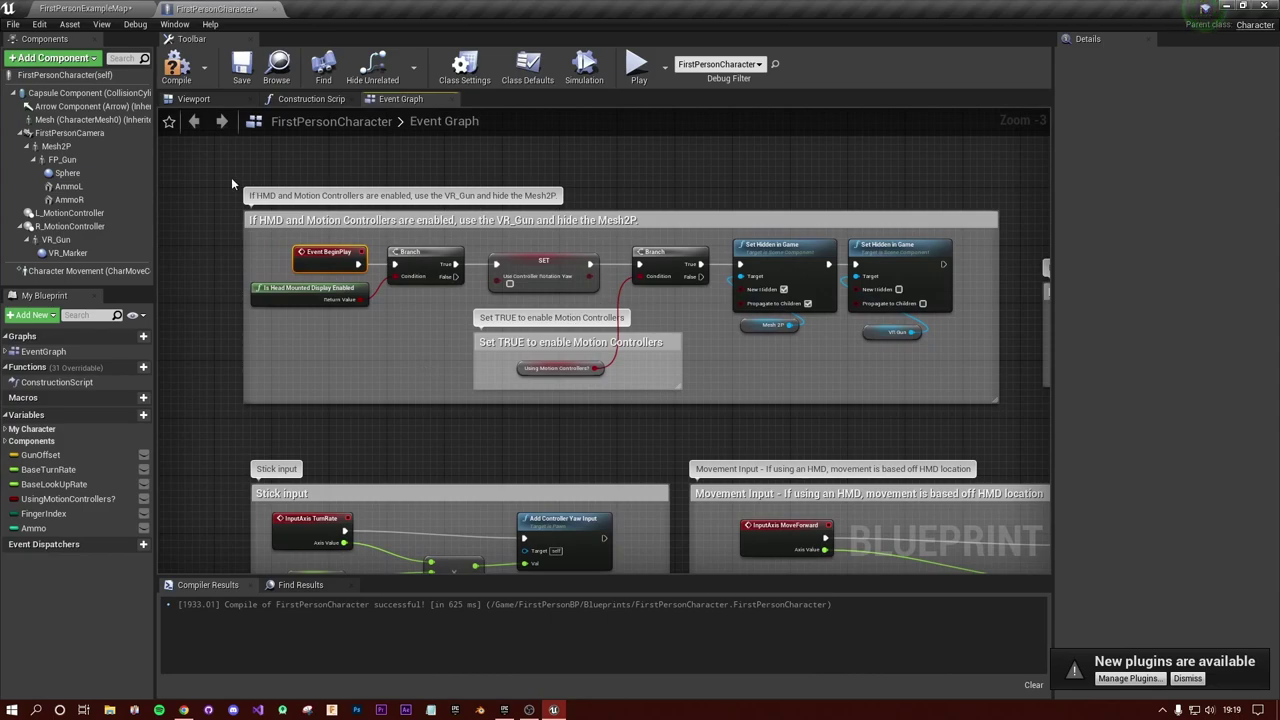
drag(231, 177, 1012, 430)
key(Delete)
Step: Compile the blueprint and bring the Spawn projectile block into view
right_drag(611, 390, 684, 132)
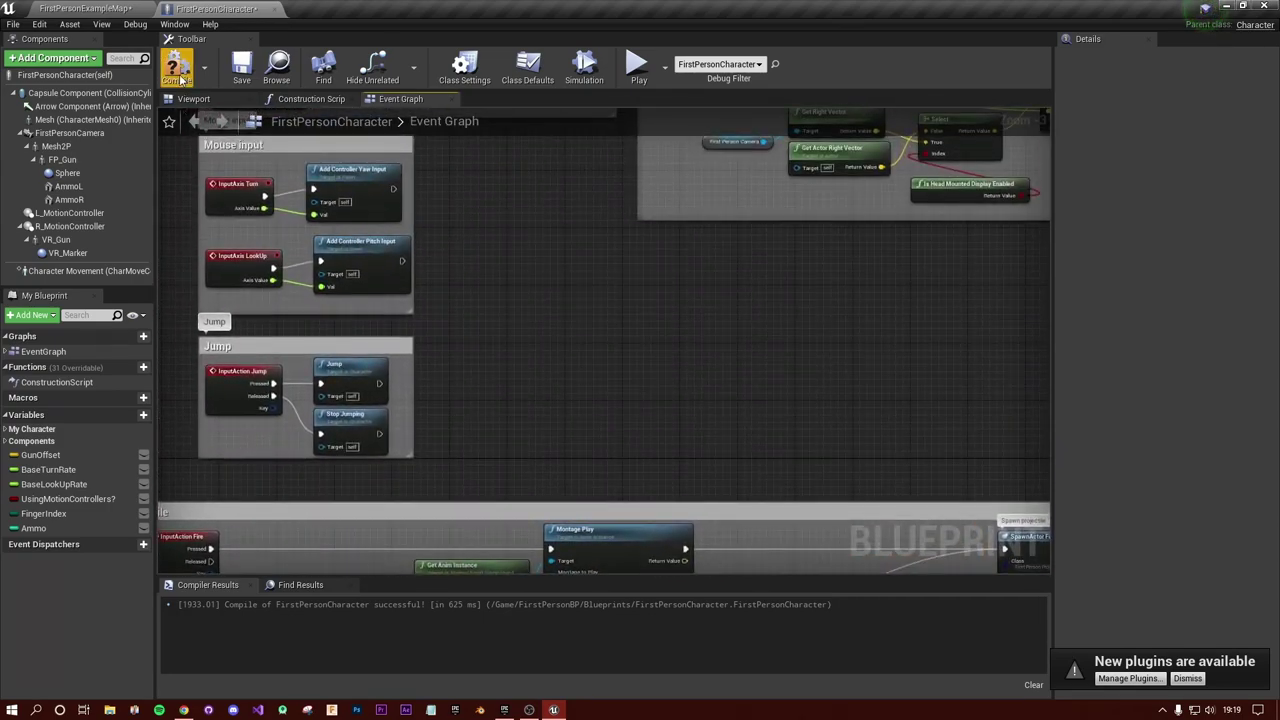
click(180, 78)
right_drag(795, 223, 765, 229)
right_drag(659, 238, 777, 178)
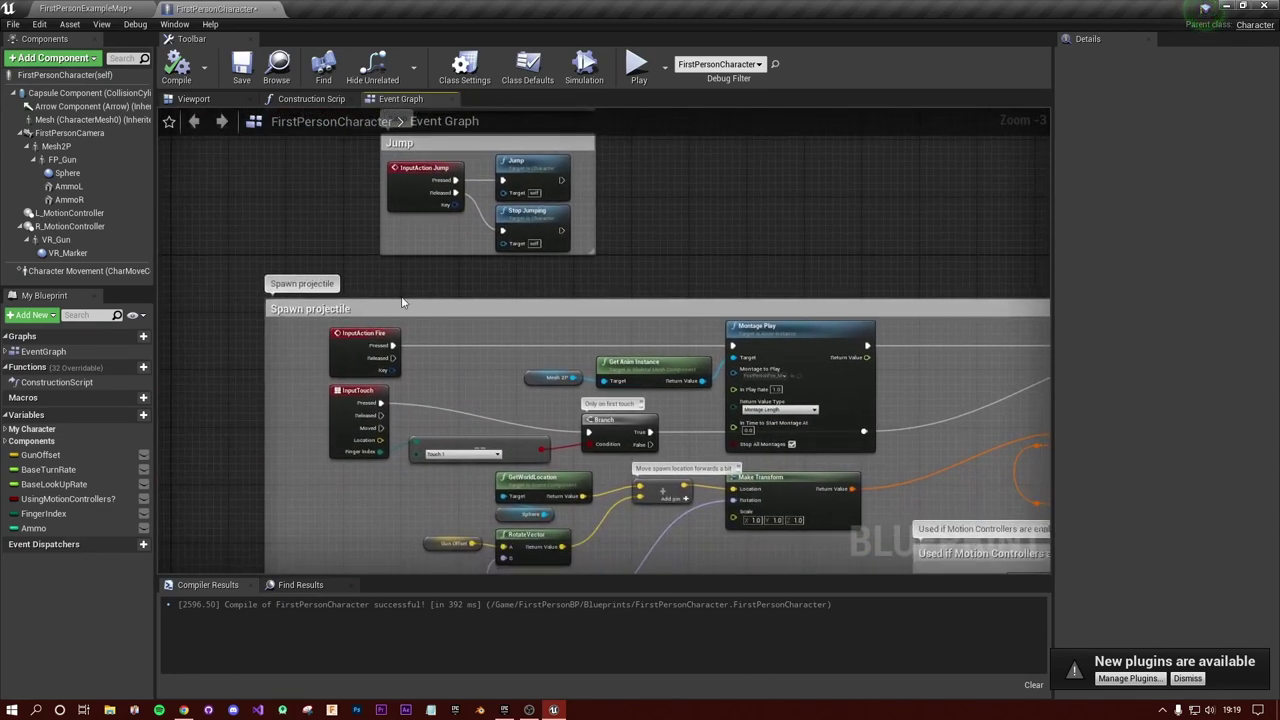
right_drag(403, 302, 240, 363)
Step: Place an Event BeginPlay node in the Event Graph
right_click(561, 300)
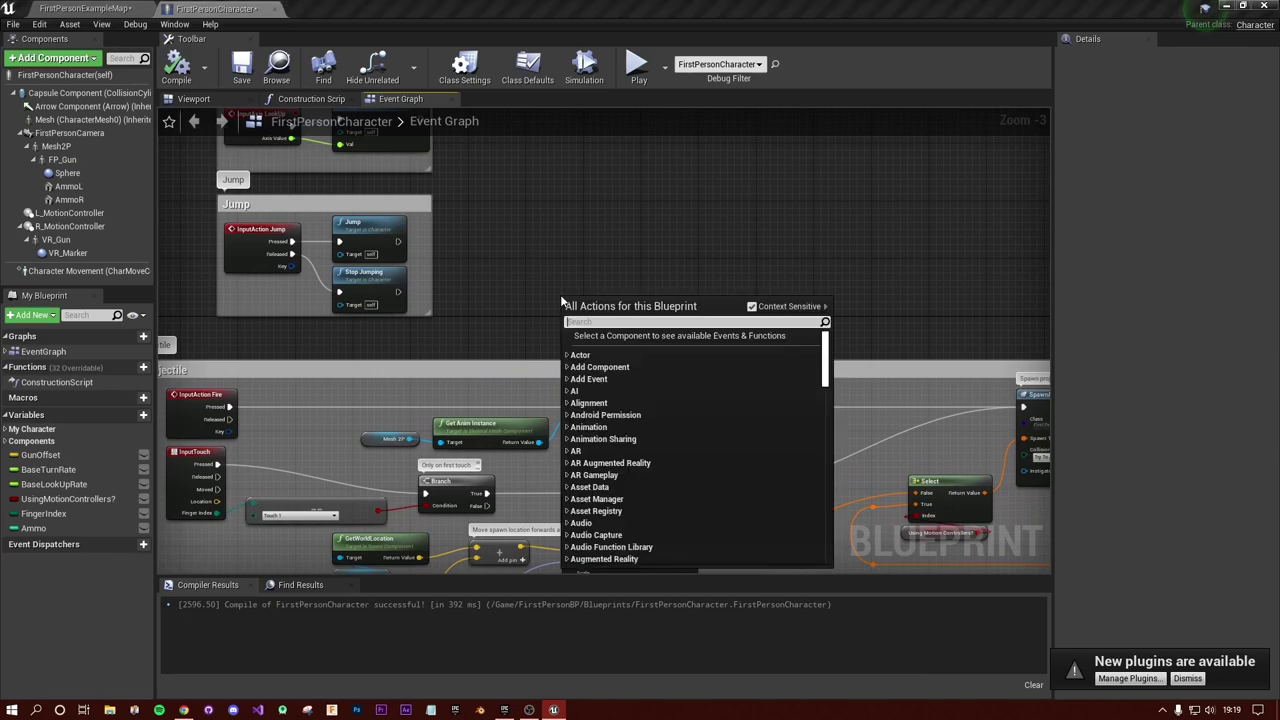
text(evet)
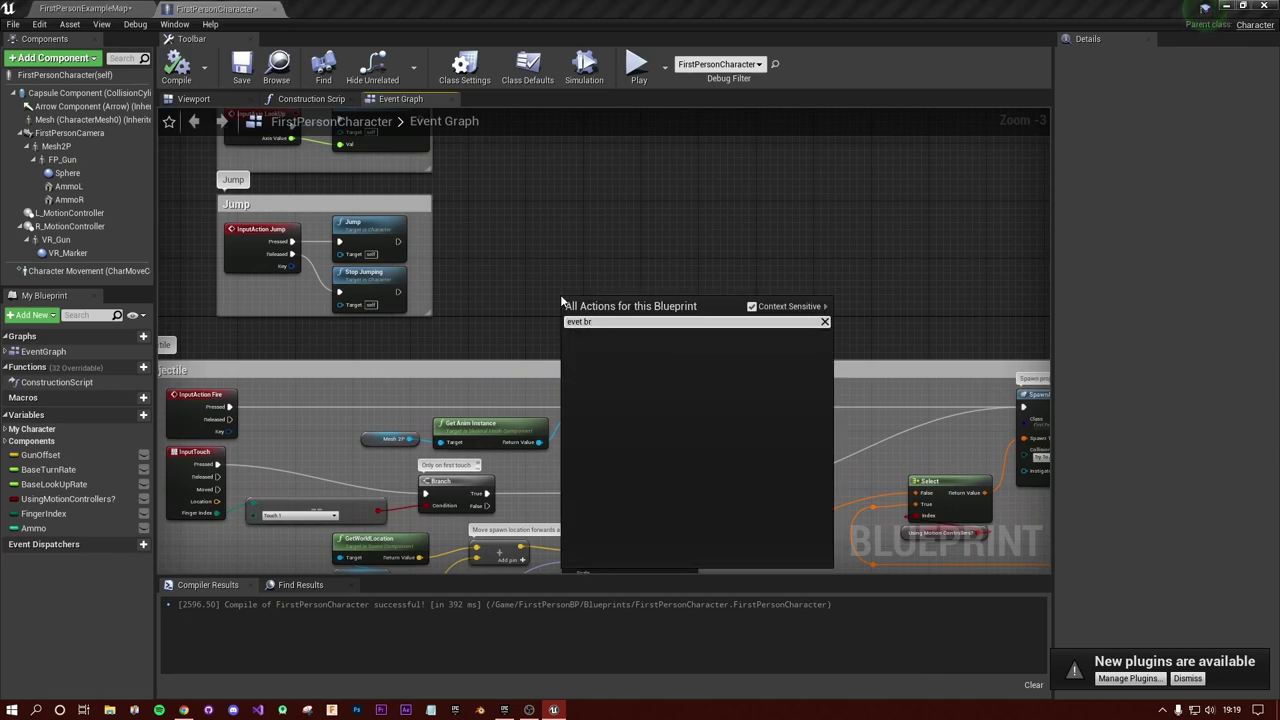
key(BackSpace)
text(nt bgi)
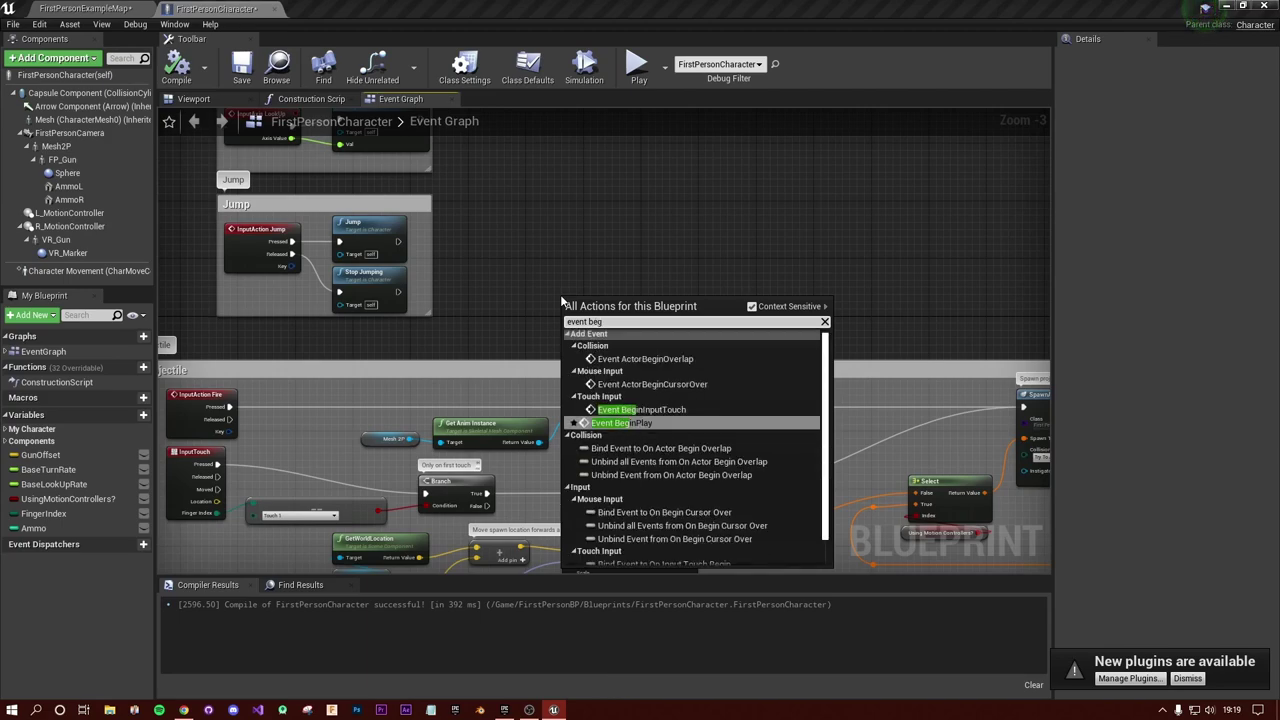
key(Return)
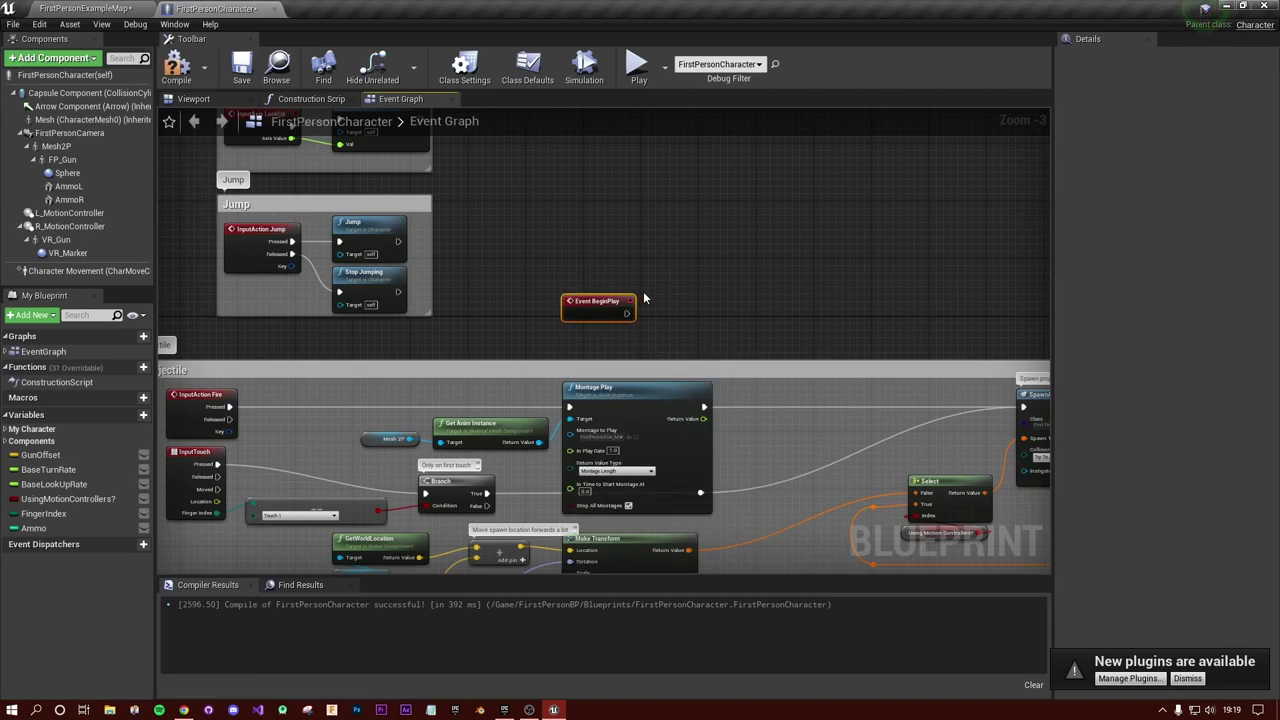
click(644, 313)
scroll(644, 318, up, 1)
Step: Add a SET Ammo node wired from Event BeginPlay with value 24
drag(33, 528, 649, 343)
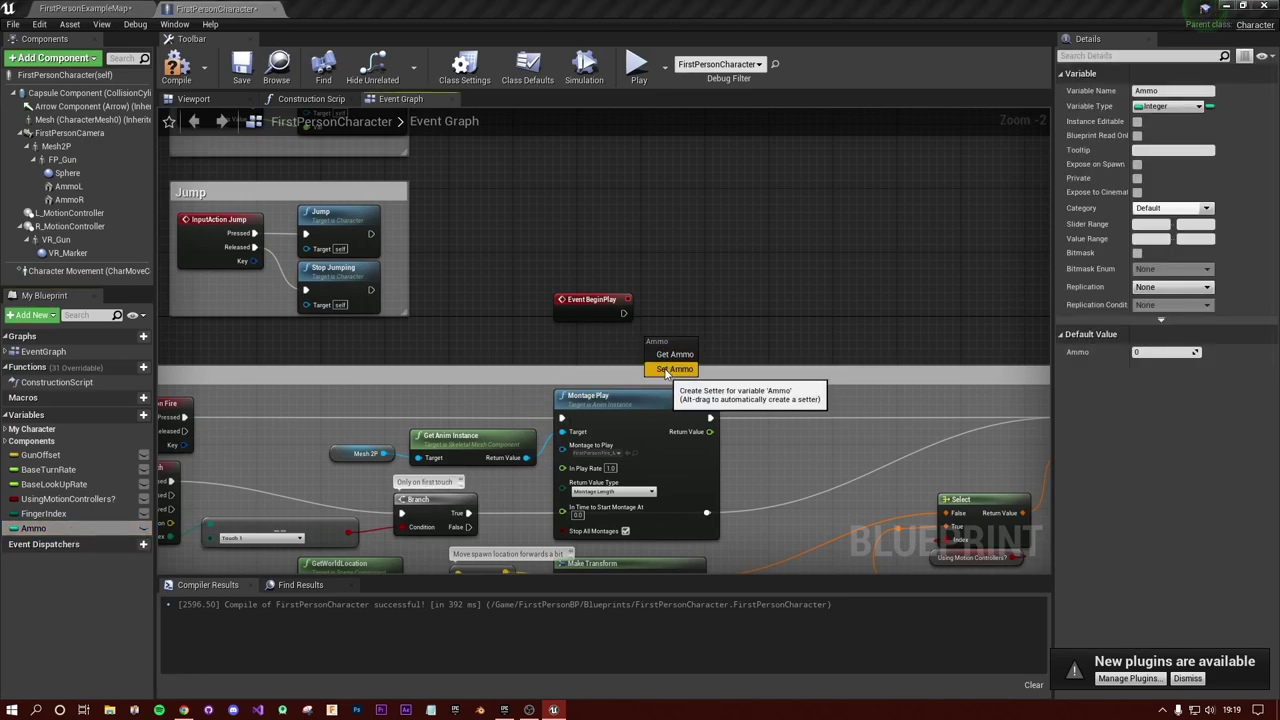
click(663, 370)
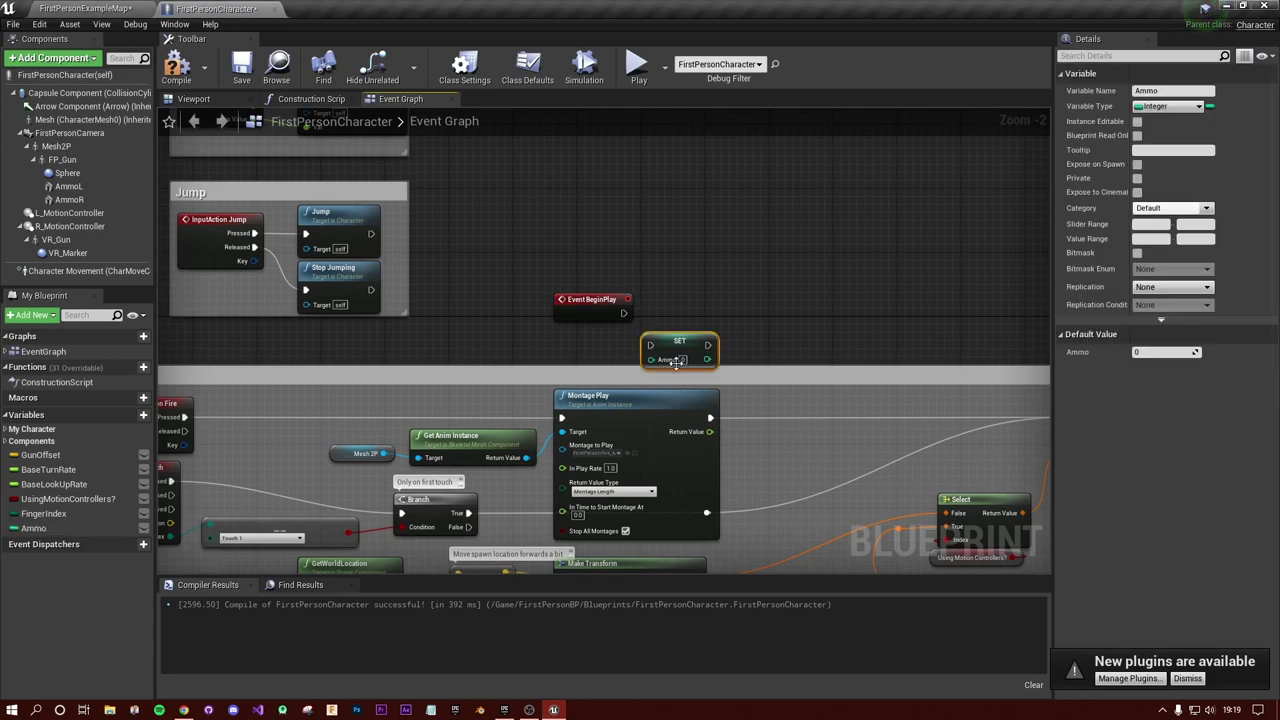
drag(646, 333, 623, 313)
drag(697, 341, 697, 333)
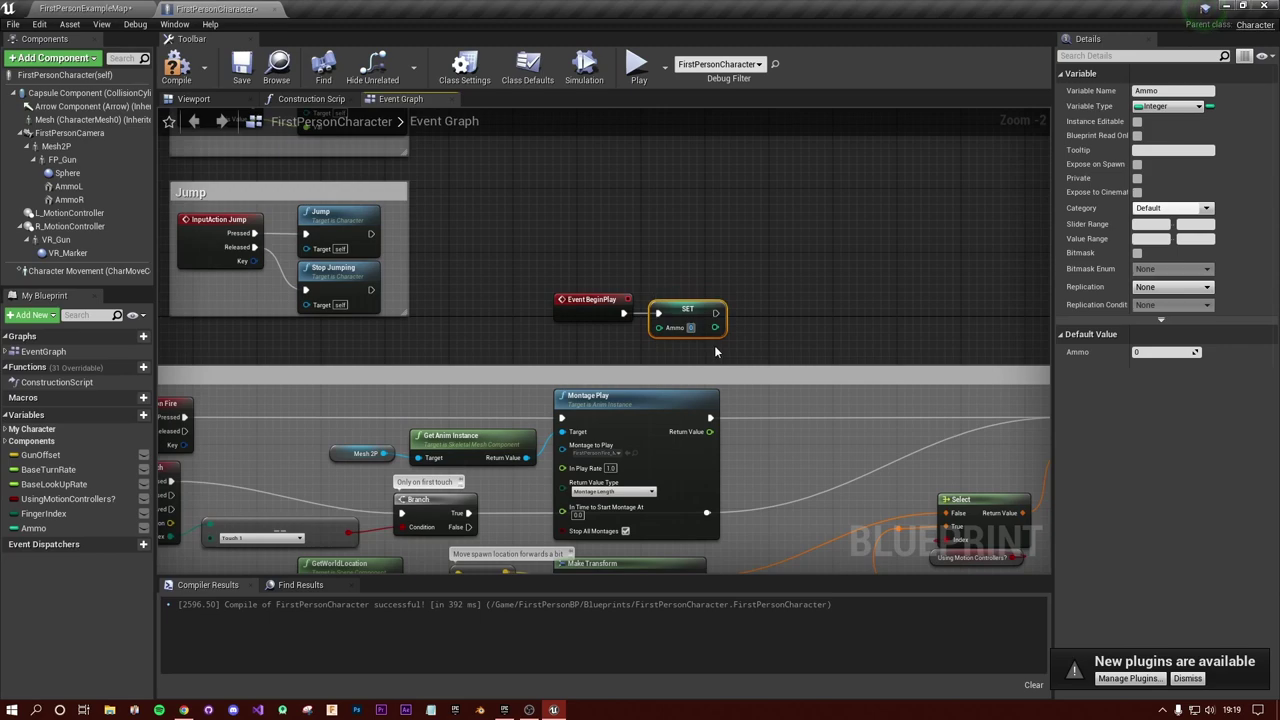
text(24)
click(805, 320)
right_drag(854, 347, 773, 230)
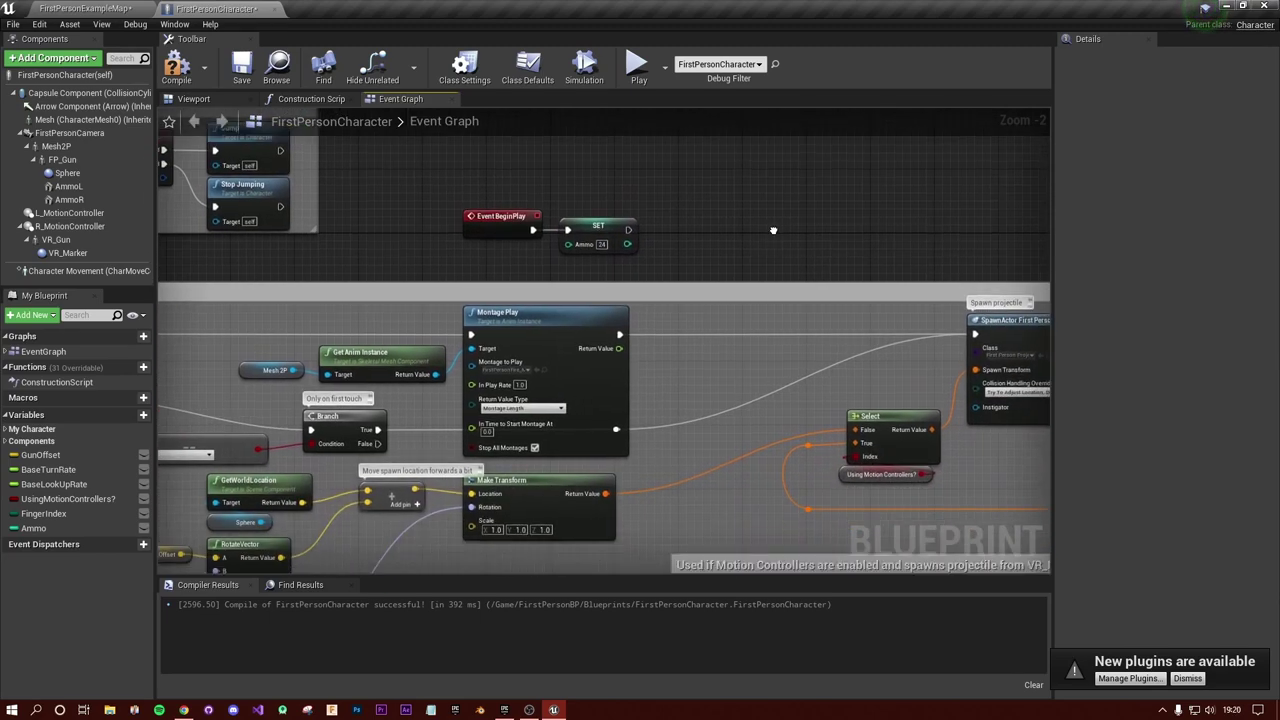
right_drag(518, 340, 733, 282)
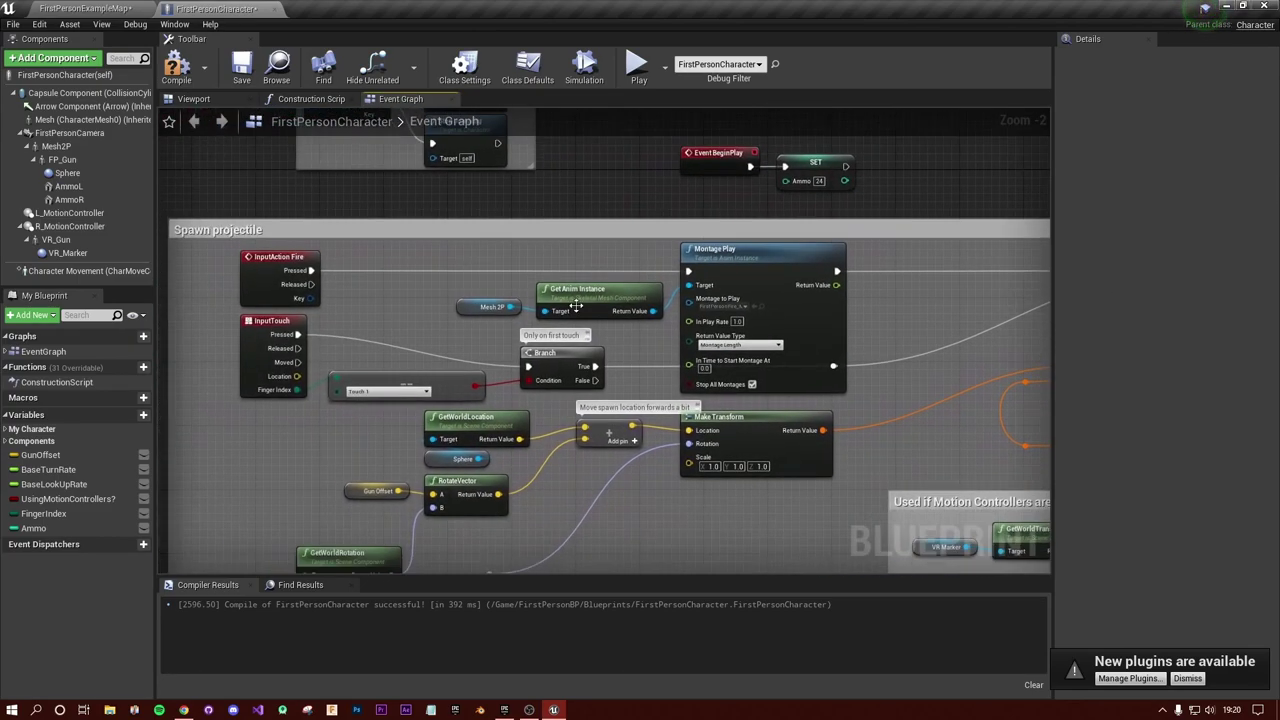
Step: Add an Ammo getter feeding an integer greater-than comparison in the Spawn projectile block
drag(30, 529, 424, 293)
click(378, 328)
text(>)
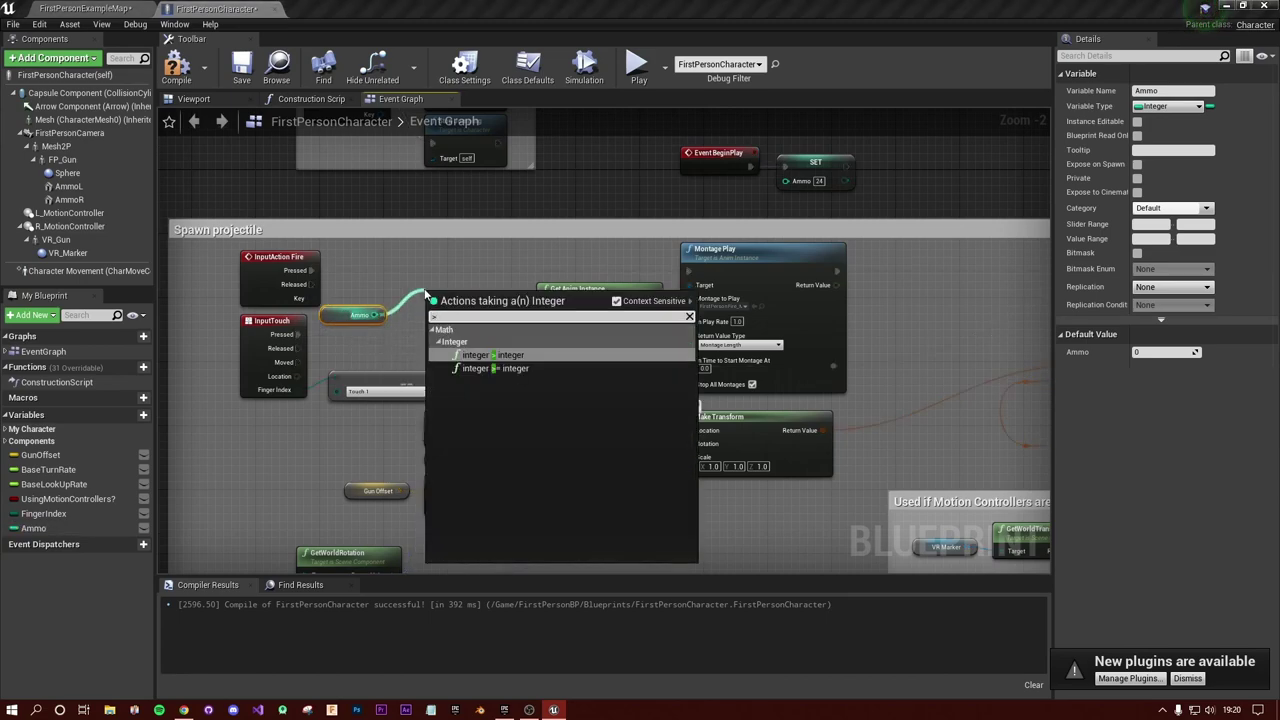
key(Return)
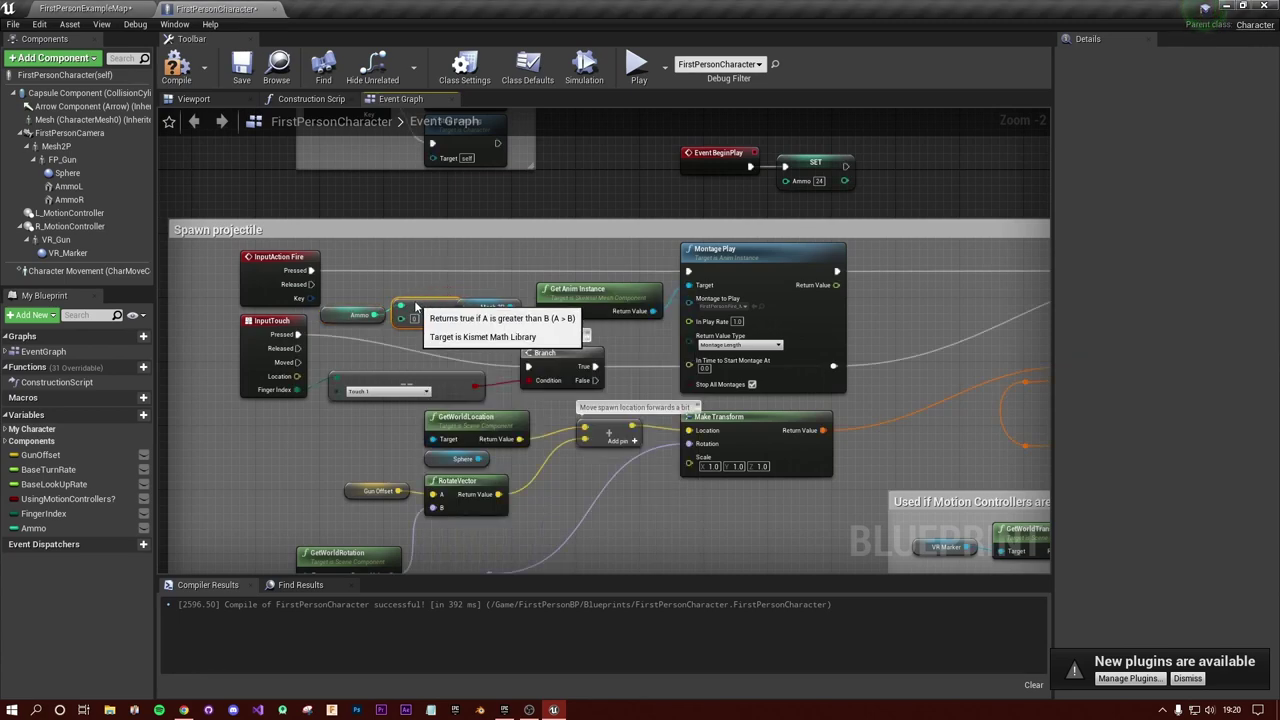
drag(447, 296, 415, 304)
click(449, 345)
right_drag(497, 345, 491, 357)
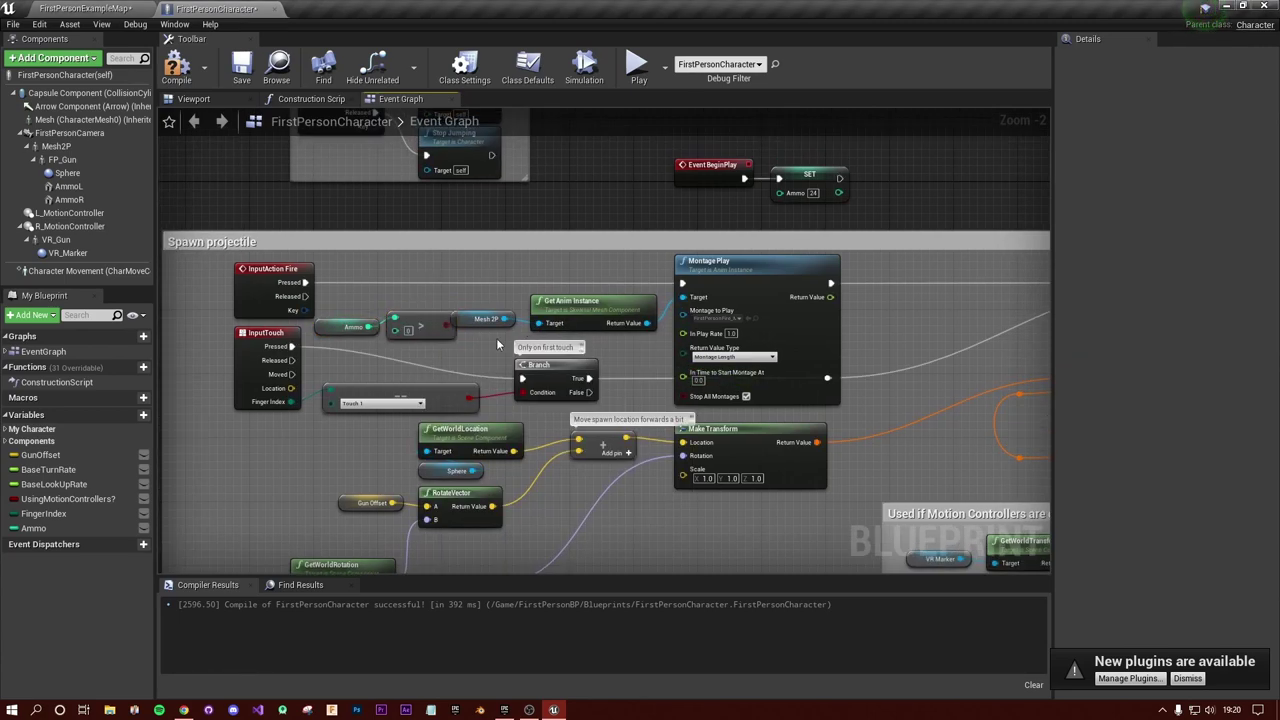
Step: Make room and add a Branch node driven by the Ammo comparison result
drag(595, 301, 611, 301)
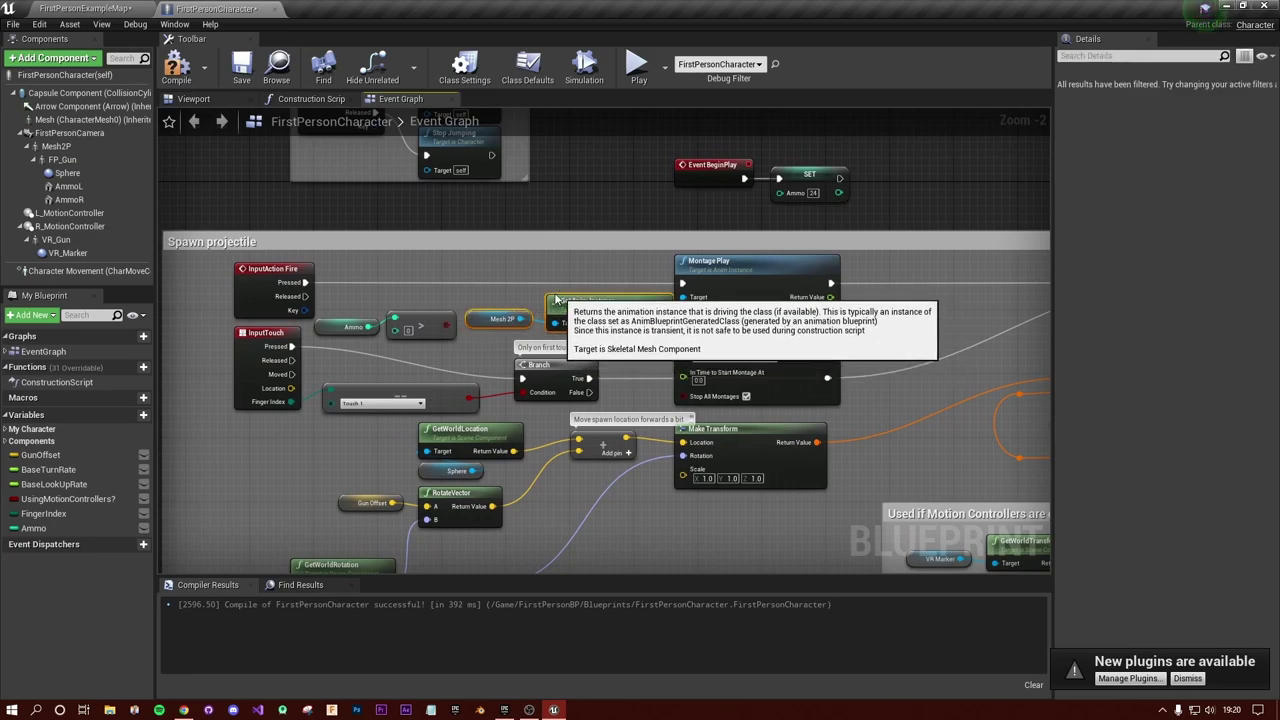
drag(747, 296, 794, 296)
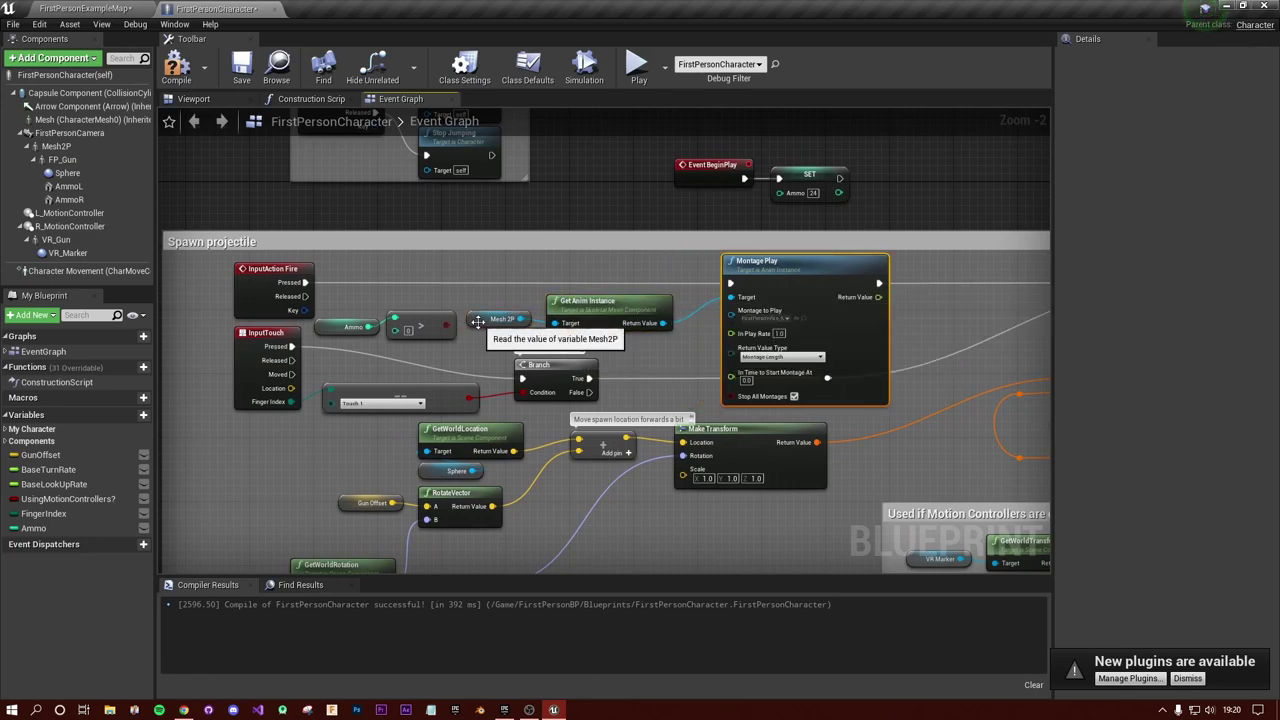
drag(468, 311, 492, 288)
text(bra)
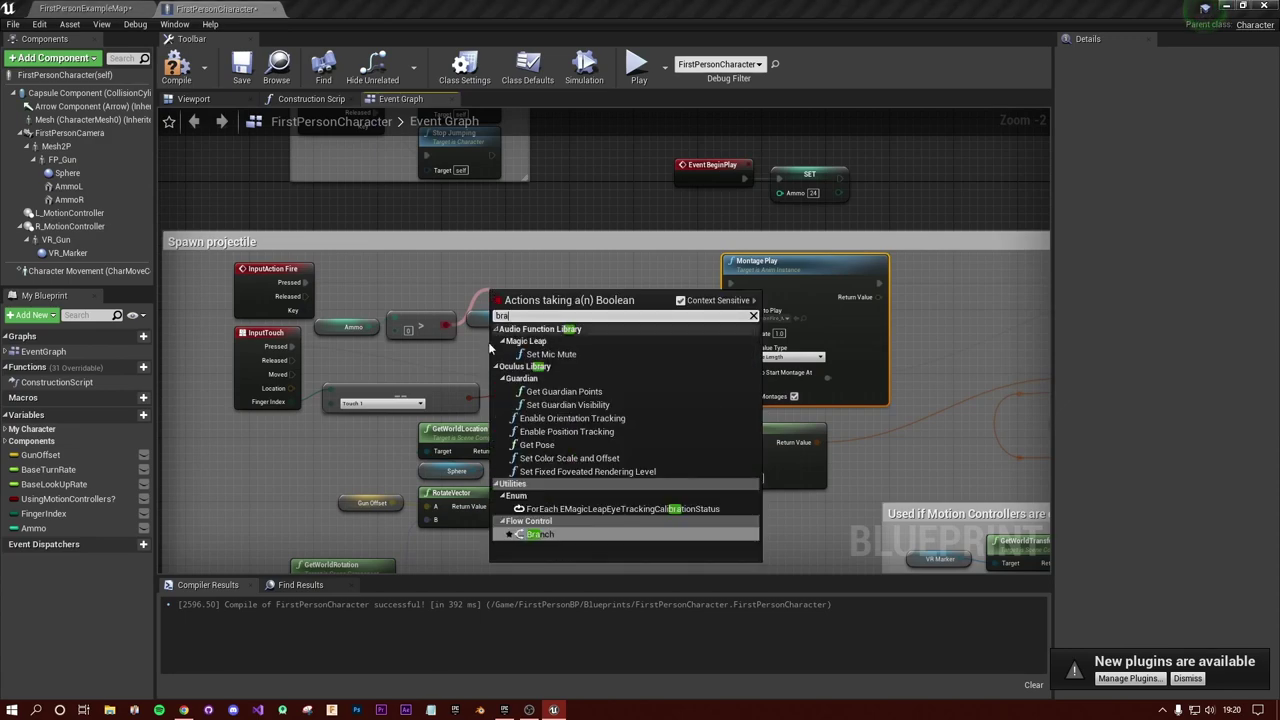
click(540, 535)
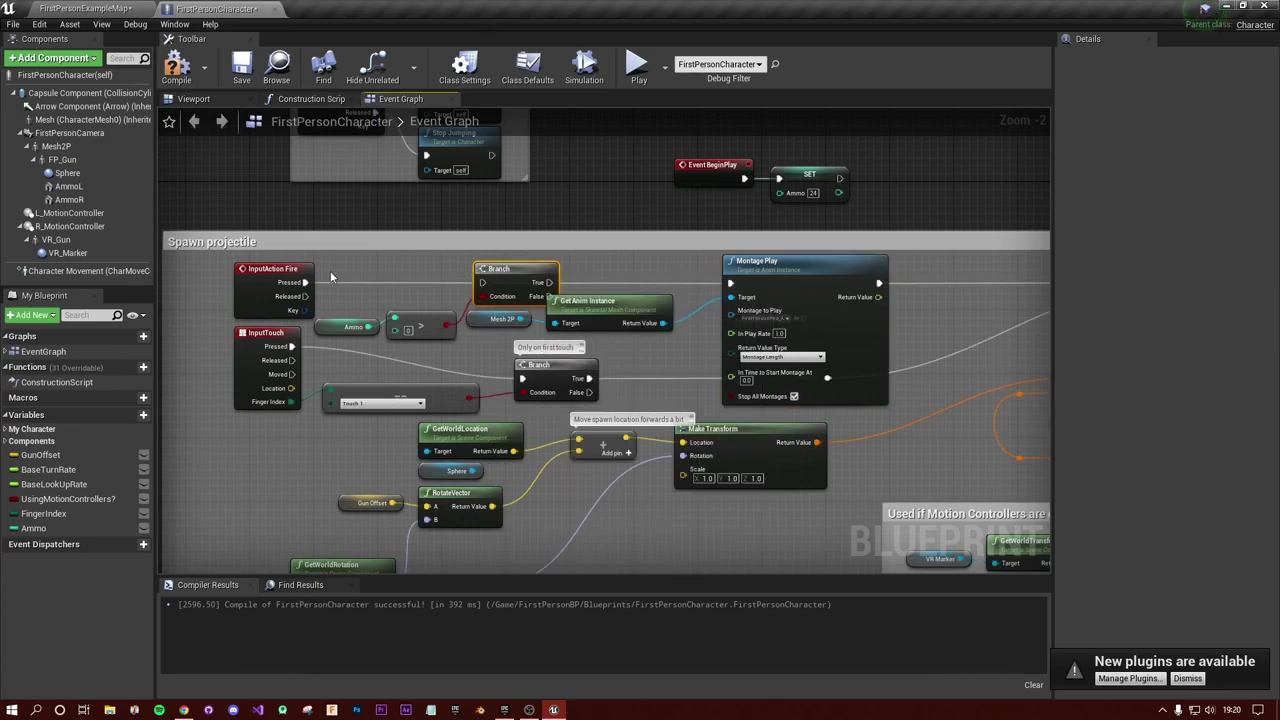
Step: Wire Fire's Pressed output into the Branch and rearrange the firing nodes
drag(305, 282, 482, 283)
drag(565, 301, 643, 314)
drag(499, 322, 516, 330)
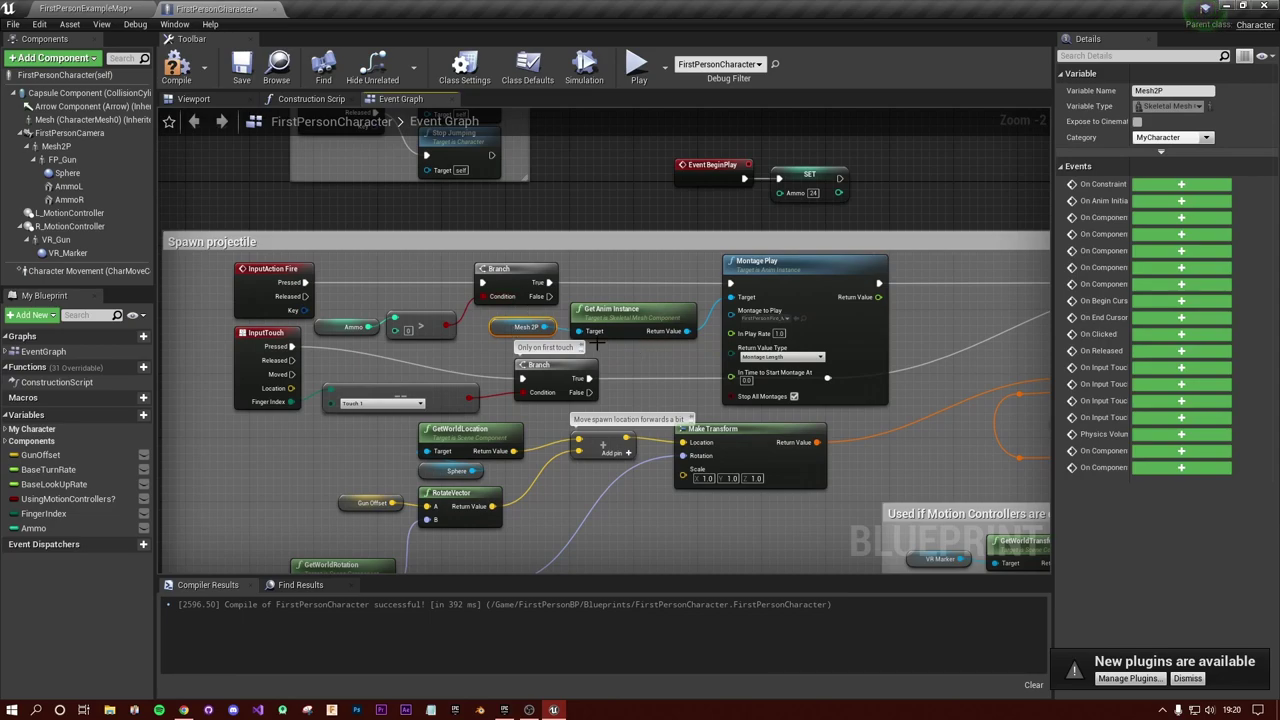
right_drag(608, 390, 493, 322)
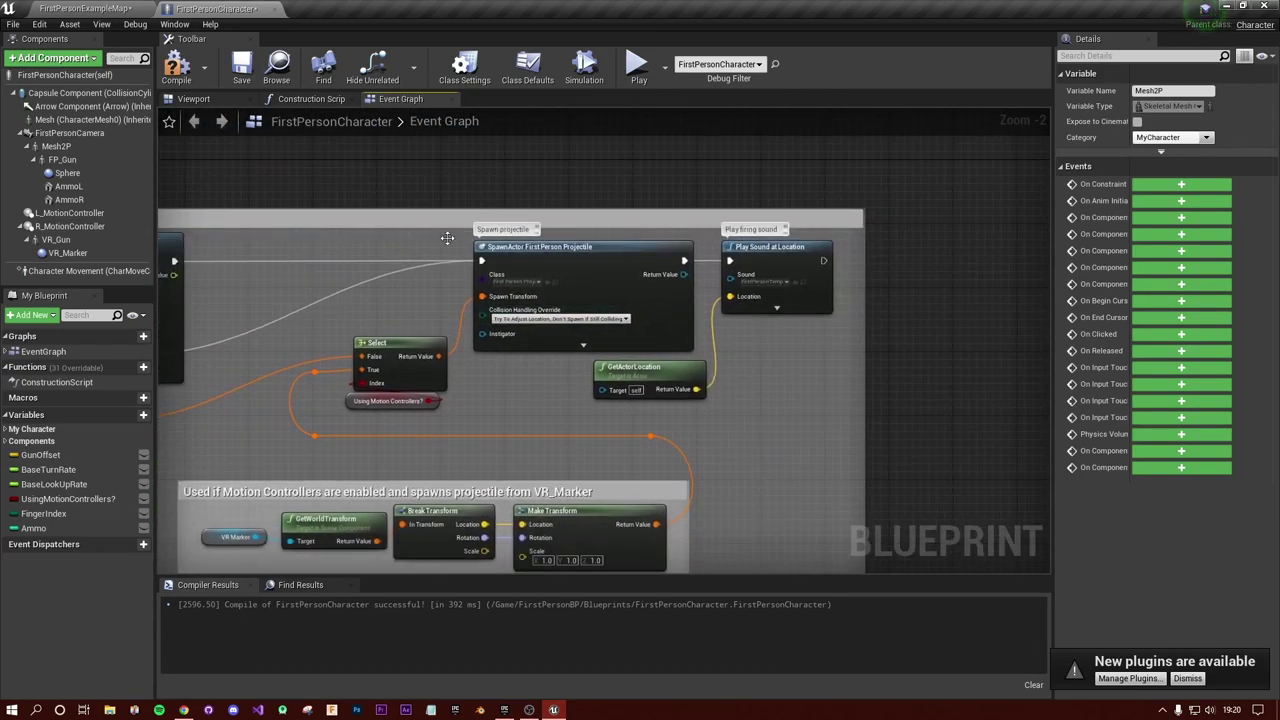
right_drag(714, 357, 535, 355)
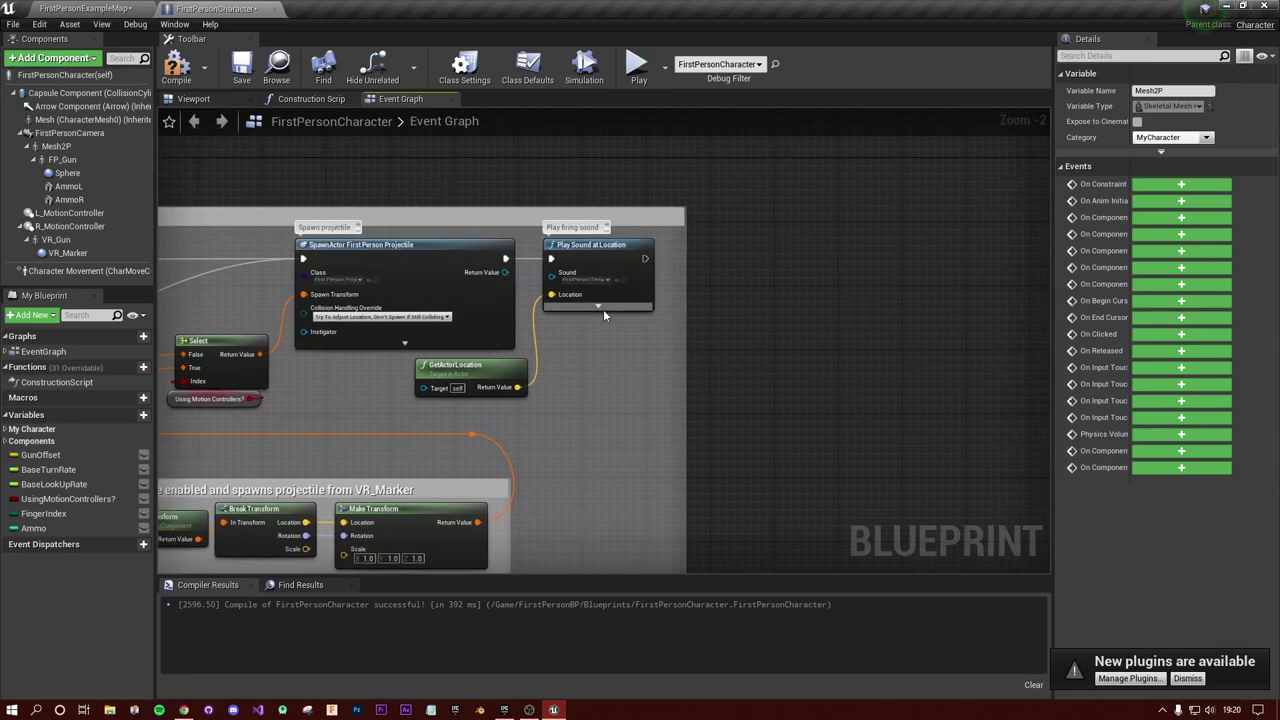
Step: Attach a Decrement Int node to an Ammo getter and run it after Play Sound
ctrl+drag(60, 528, 703, 288)
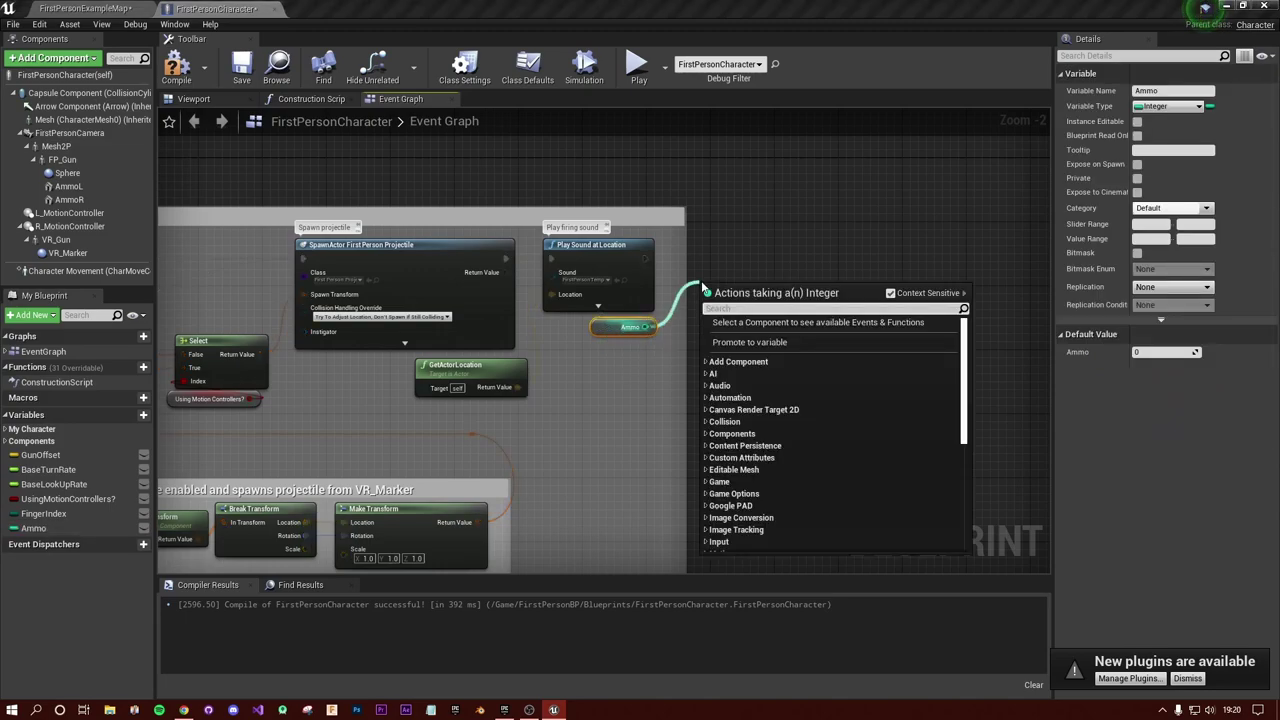
text(--)
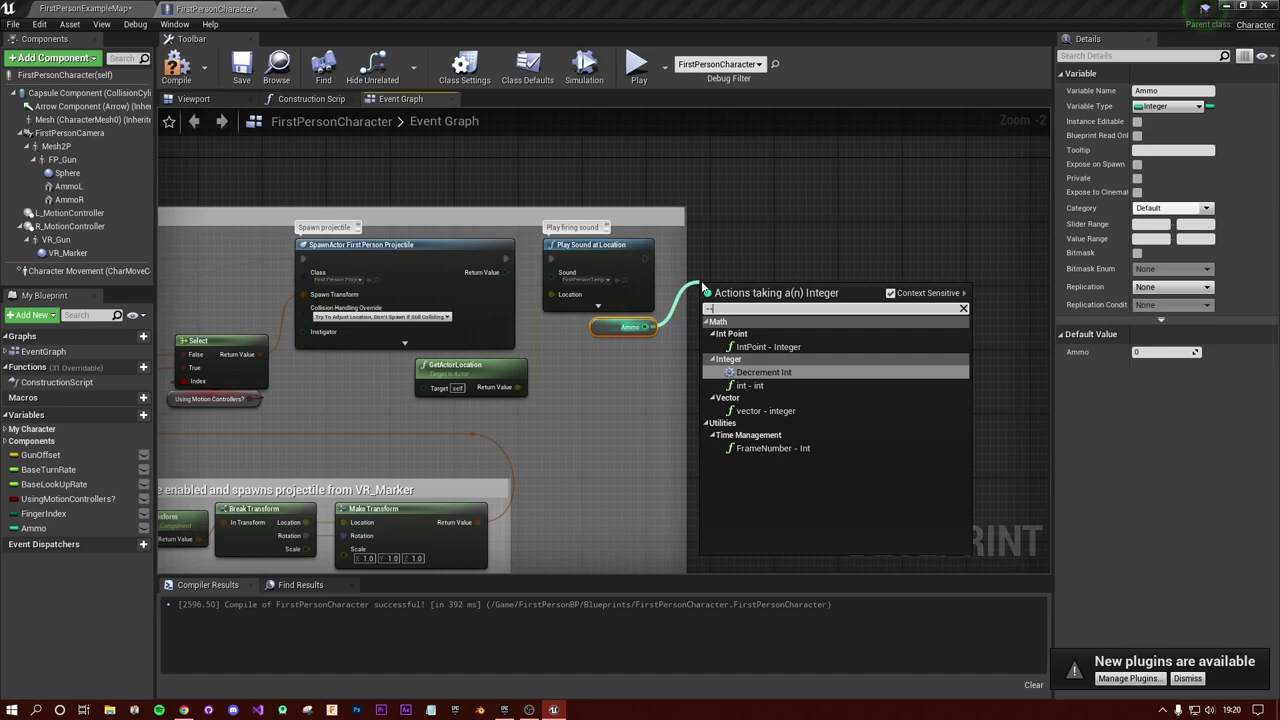
key(Return)
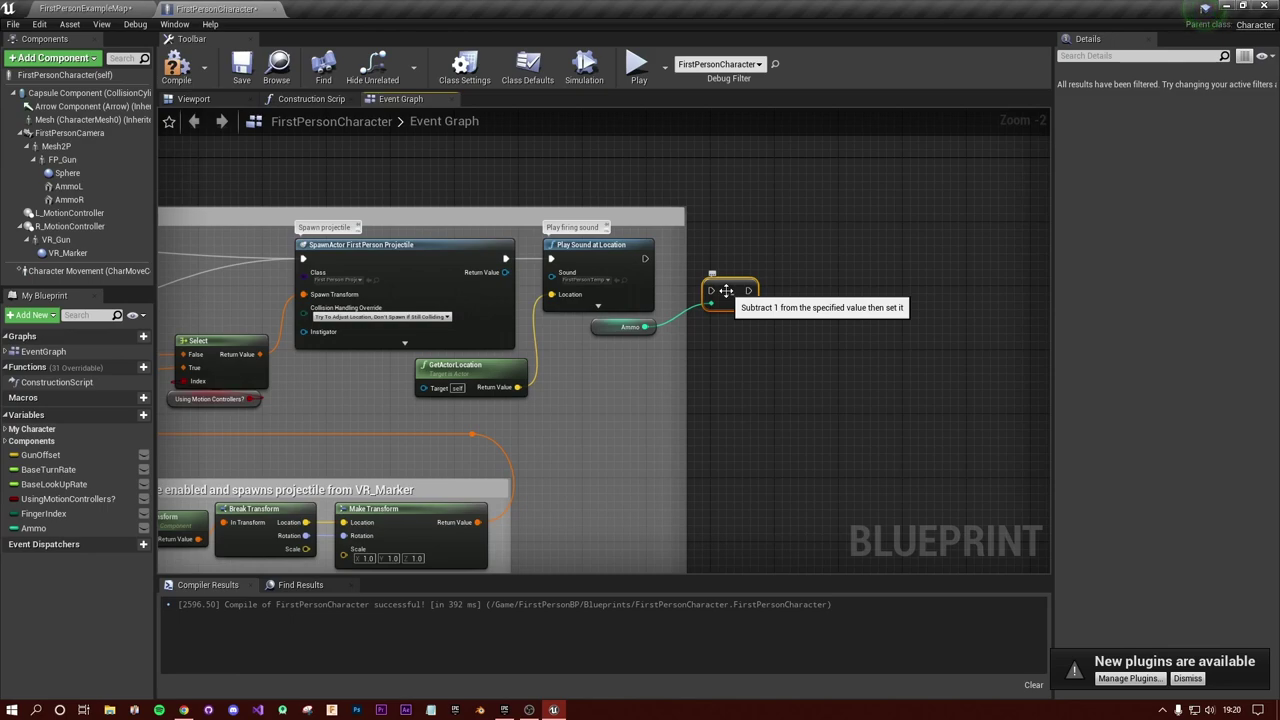
drag(726, 290, 710, 258)
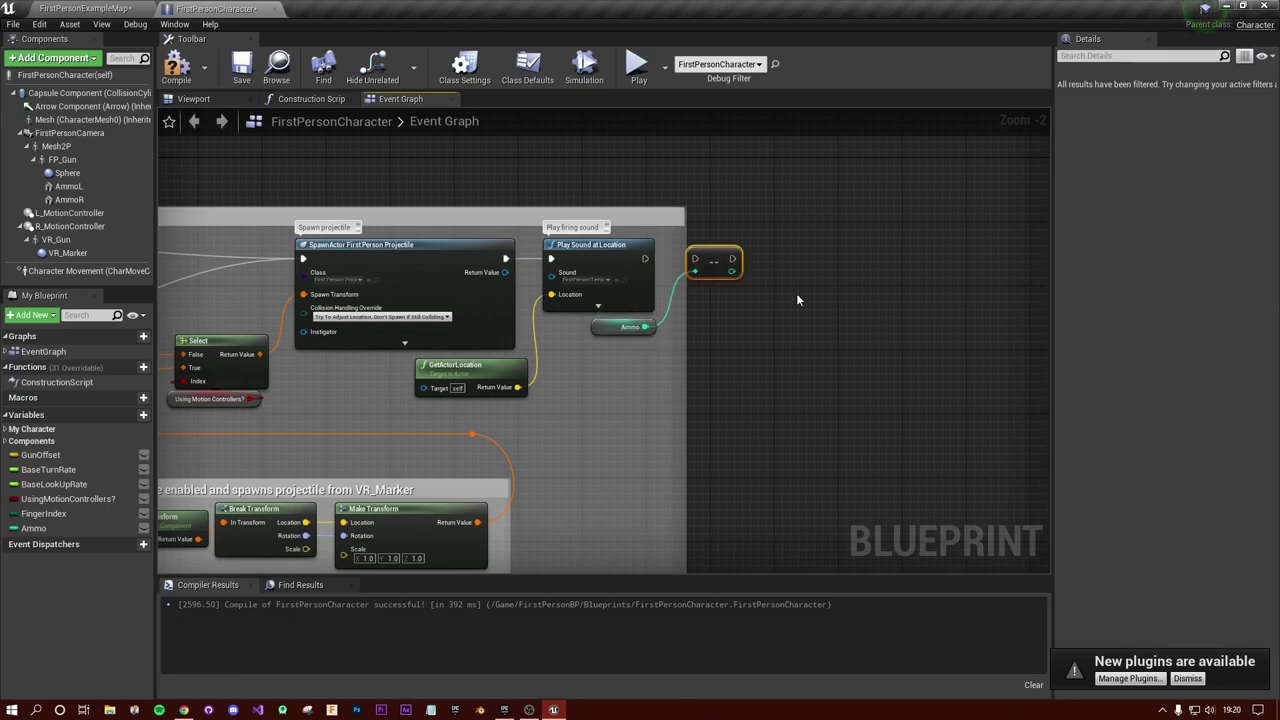
drag(643, 261, 696, 260)
Step: Create a new function and name it Update Ammo Count
click(130, 367)
drag(638, 348, 465, 261)
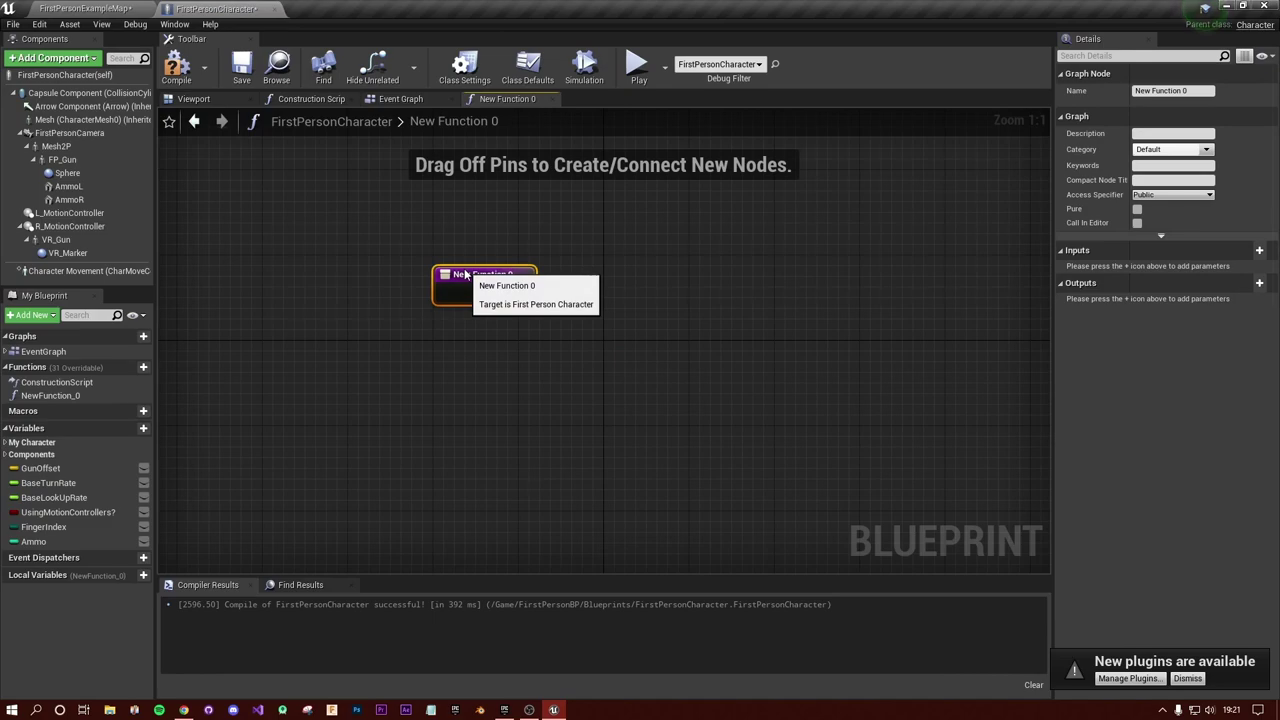
click(1170, 91)
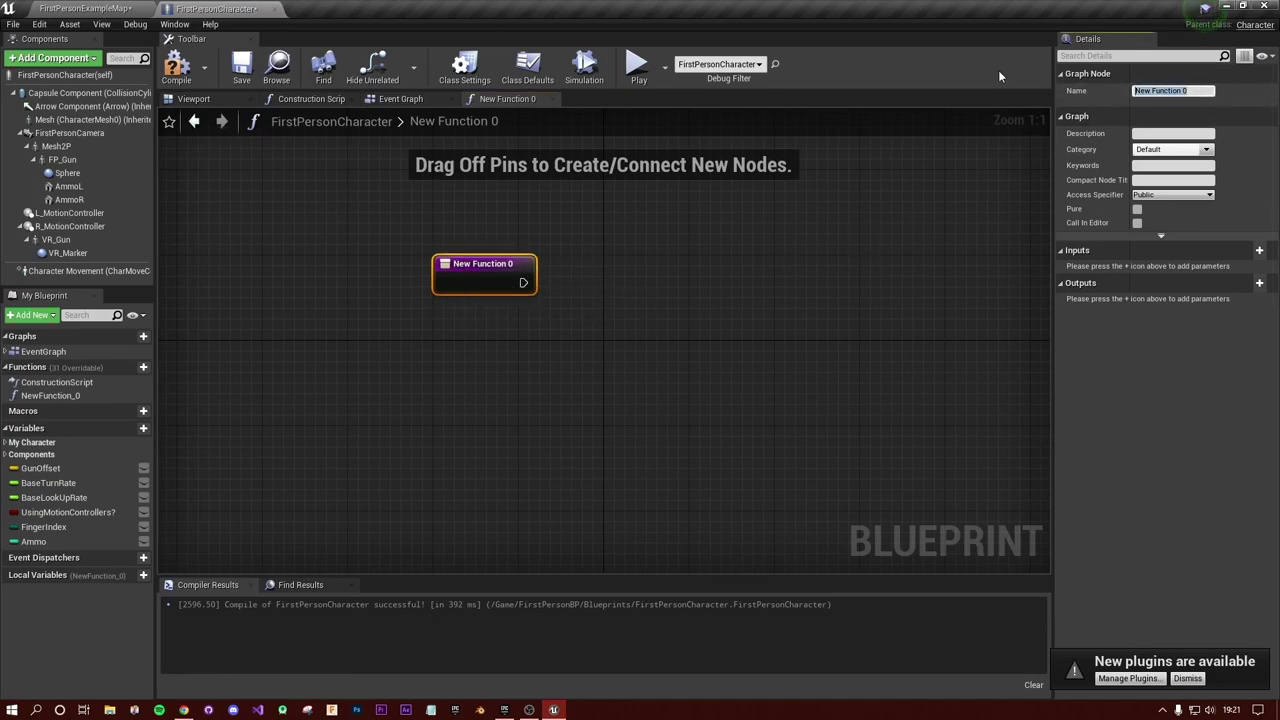
text(Update Ammo Count)
key(Return)
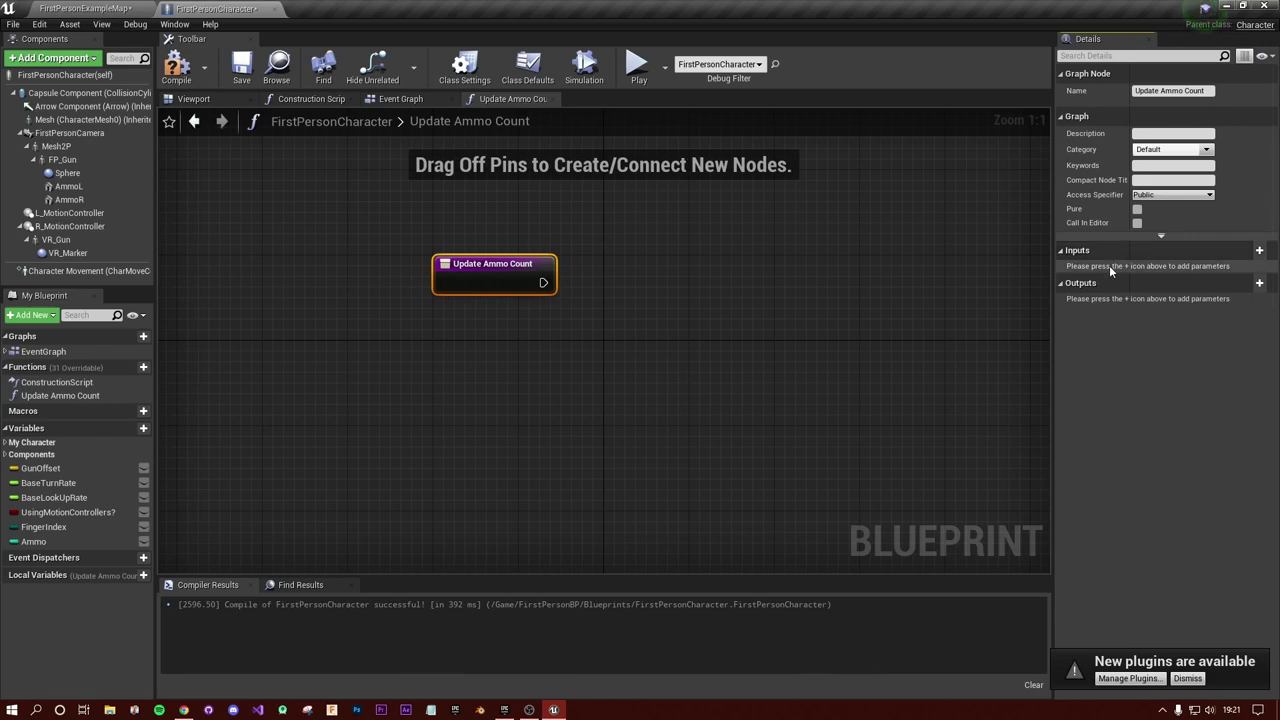
Step: Give Update Ammo Count an Integer input parameter named Ammo
click(1236, 250)
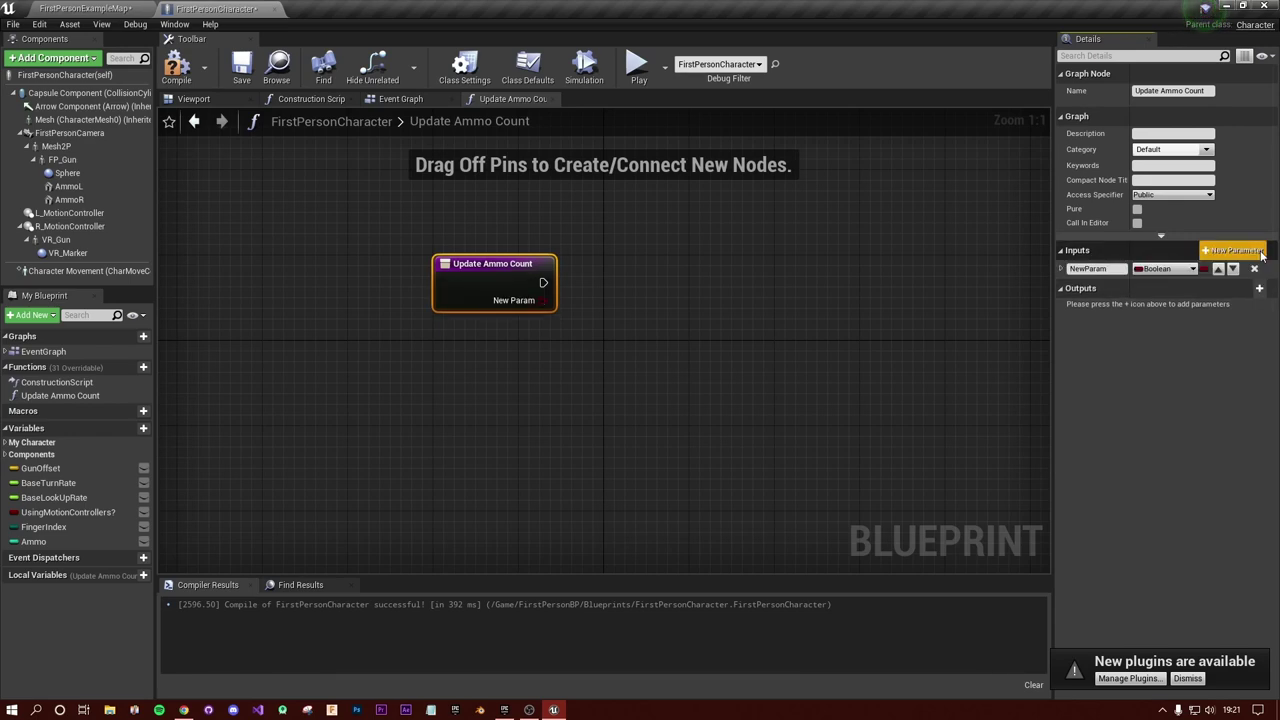
click(1154, 267)
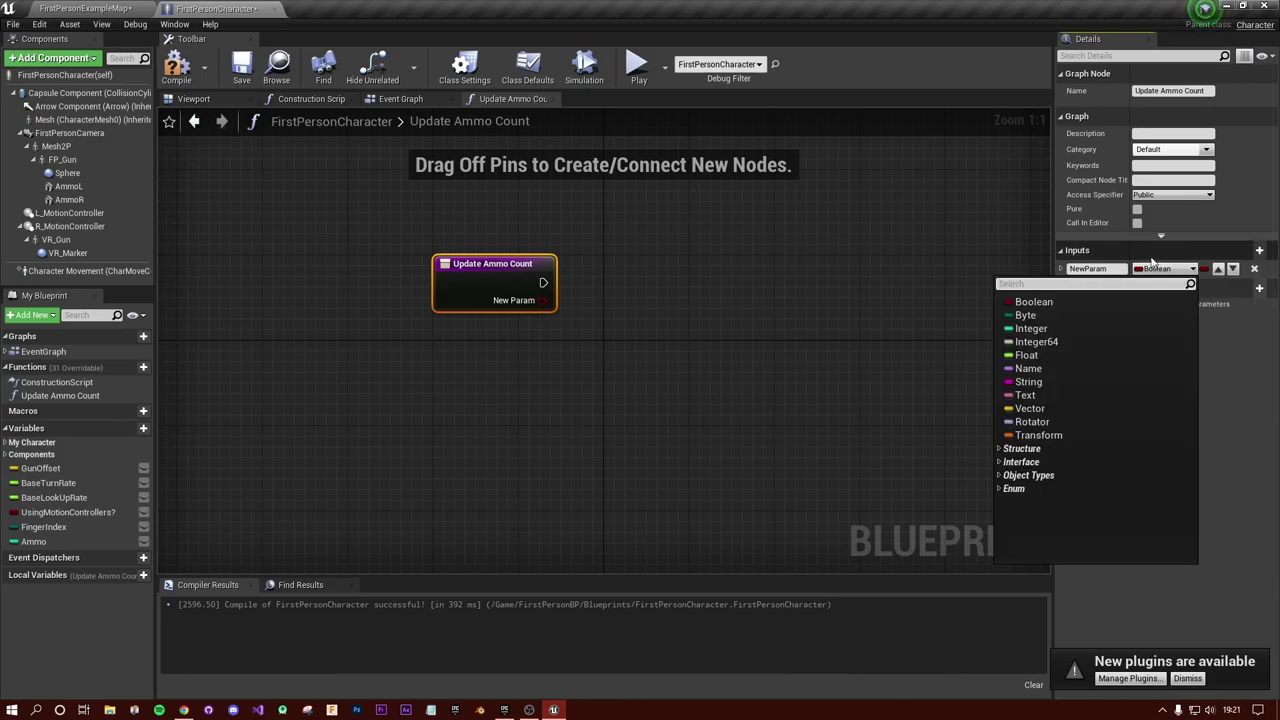
click(1031, 328)
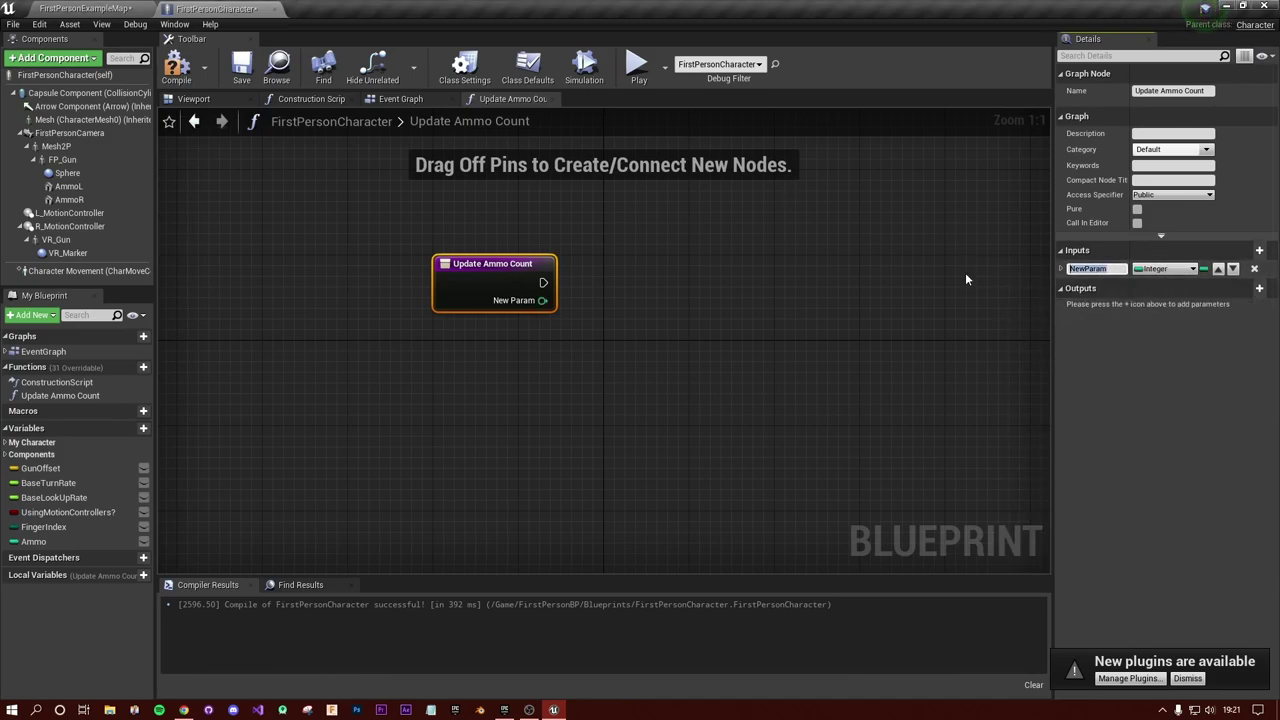
text(Amoo)
key(BackSpace)
key(BackSpace)
text(mo)
key(Return)
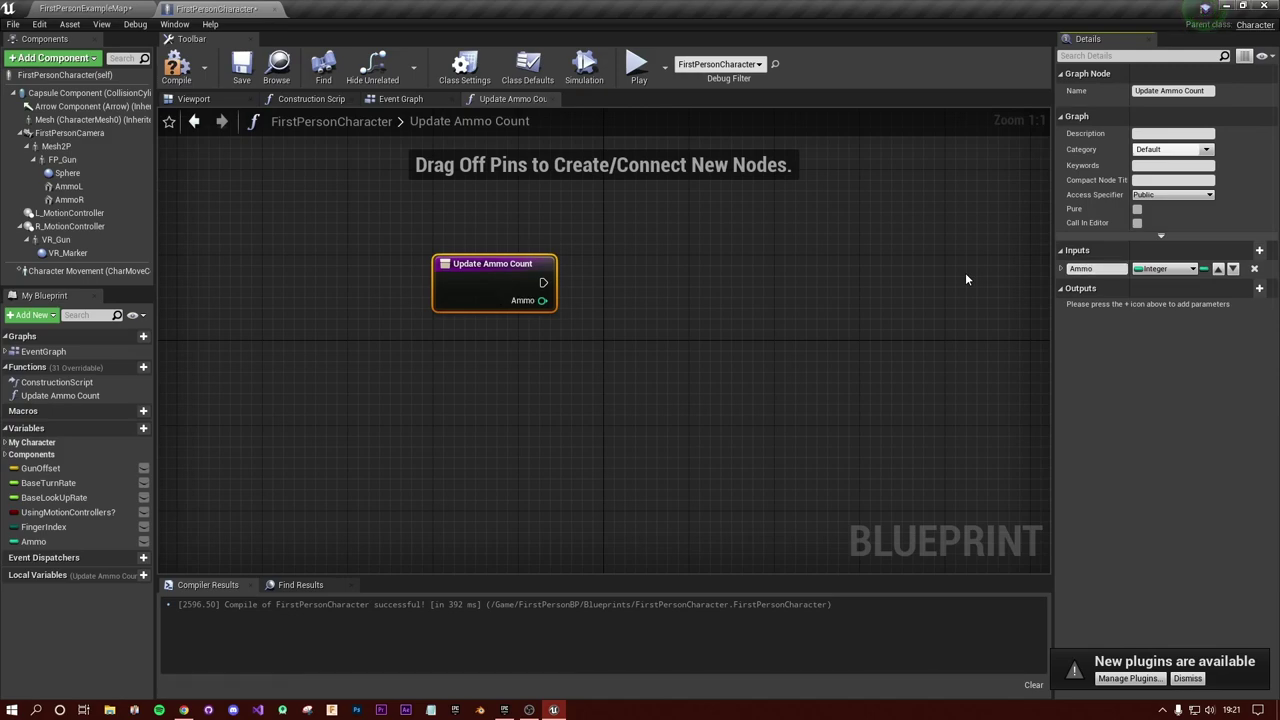
click(788, 285)
right_drag(736, 469, 539, 461)
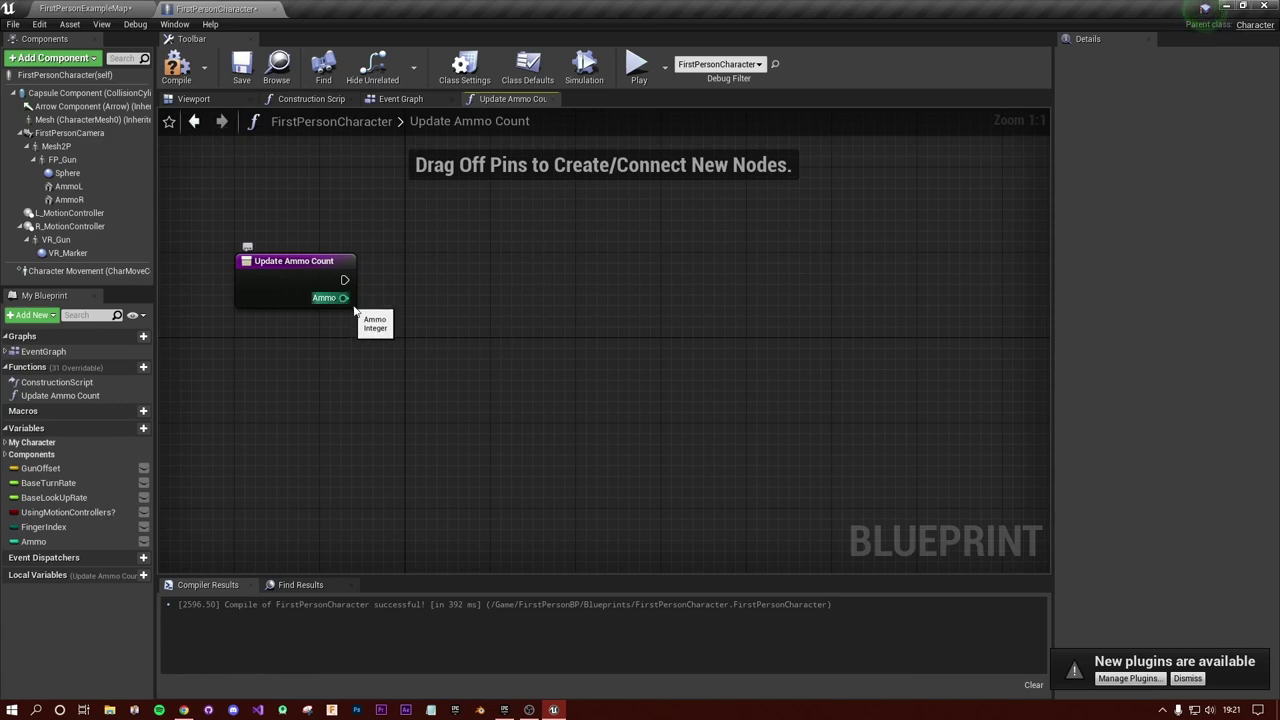
Step: Back in the Event Graph, confirm 24 as the BeginPlay SET Ammo value
click(410, 99)
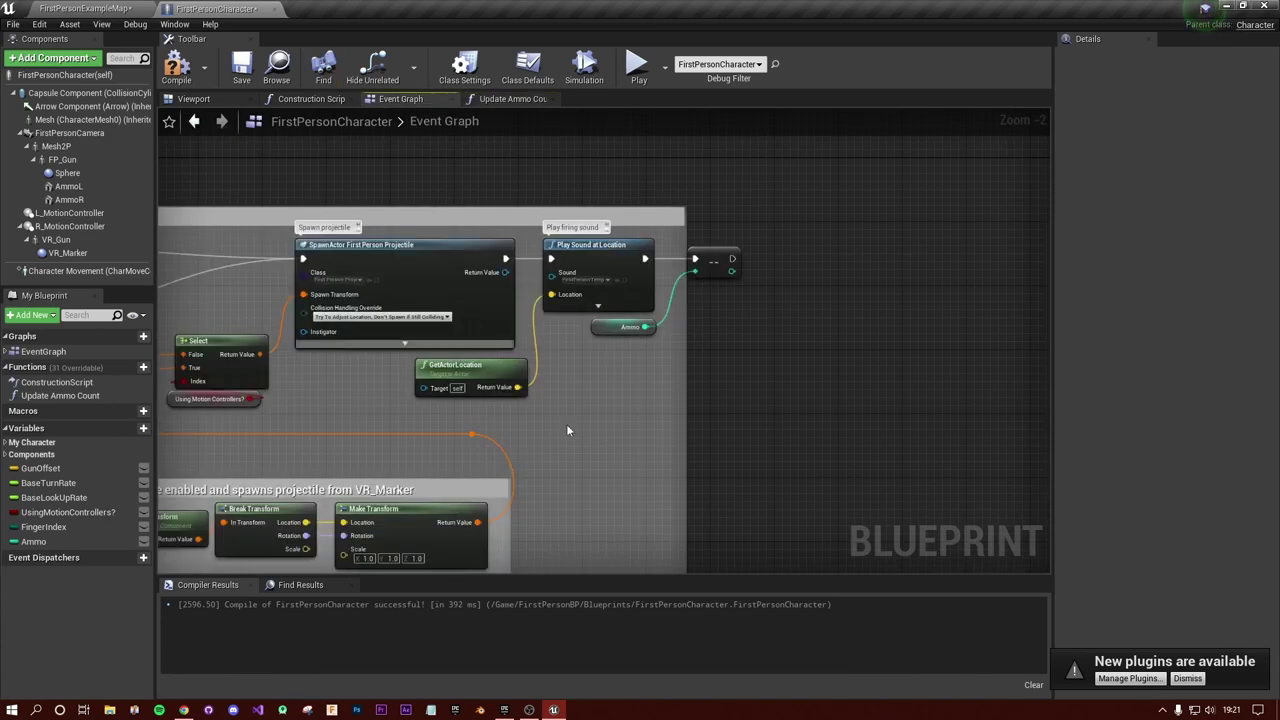
right_drag(566, 424, 744, 302)
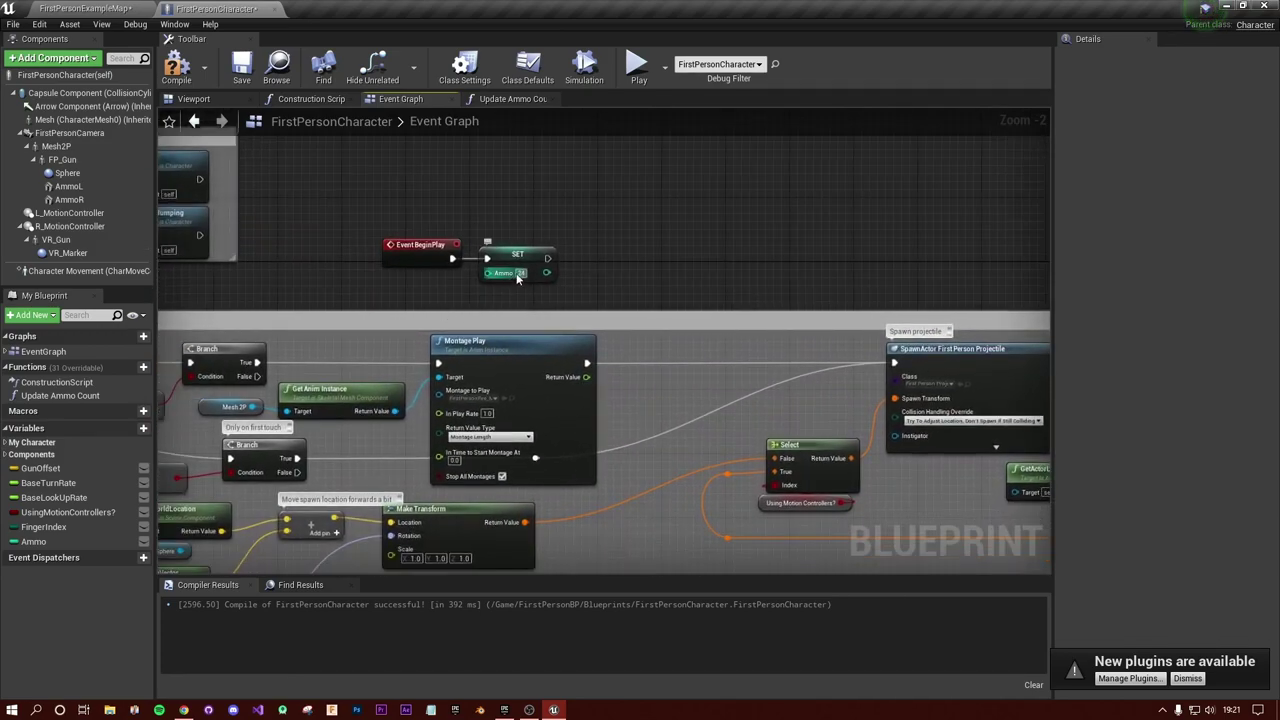
key(Return)
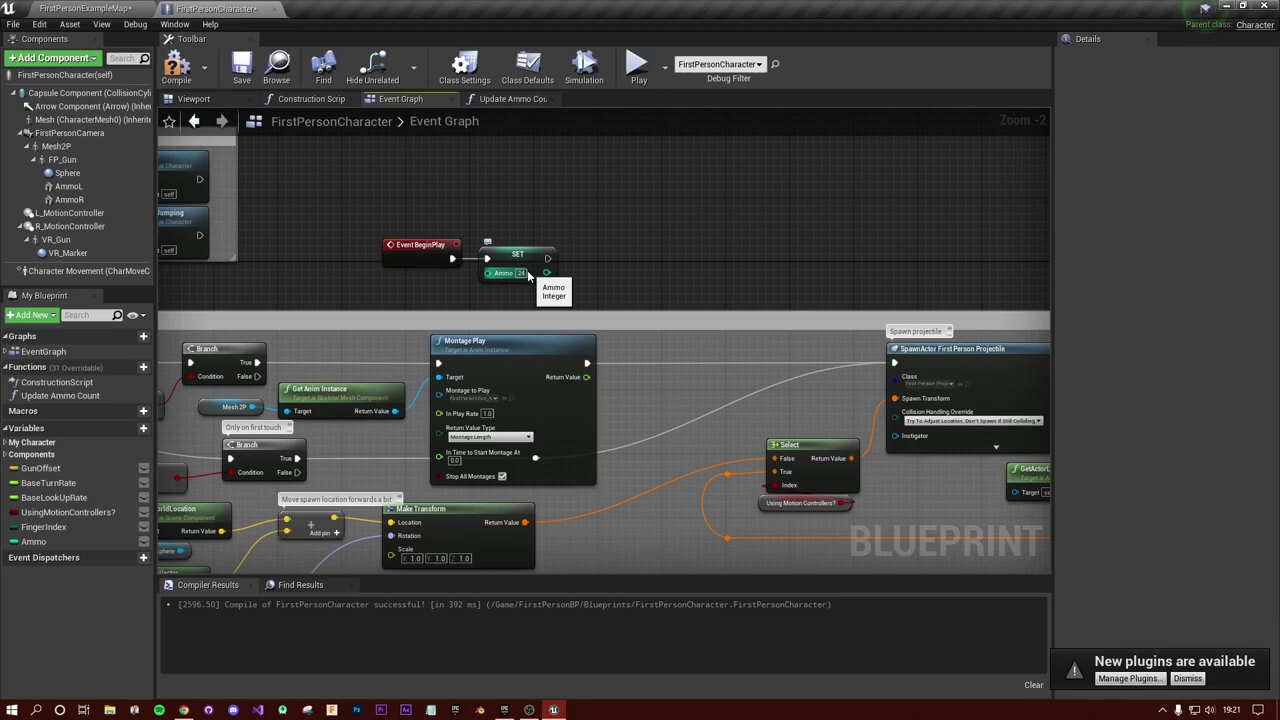
Step: Rotate the AmmoL and AmmoR digit planes upright with the rotate gizmo
click(193, 98)
click(68, 186)
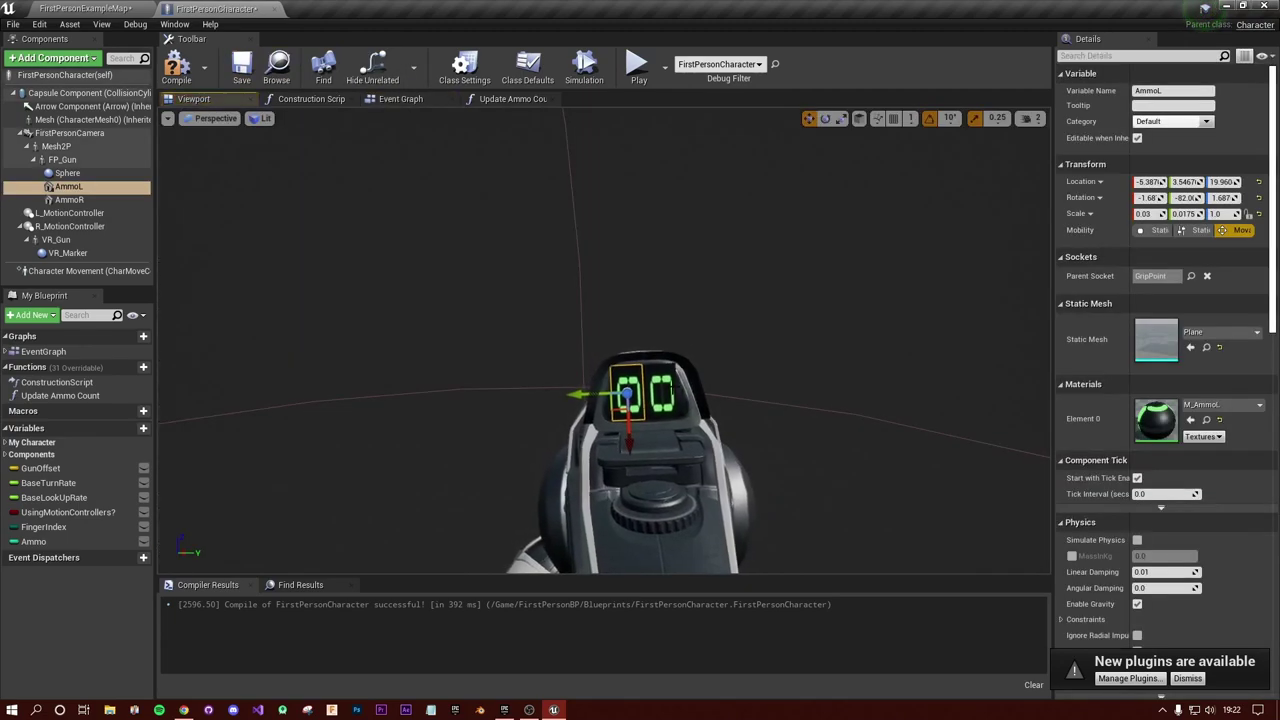
click(825, 118)
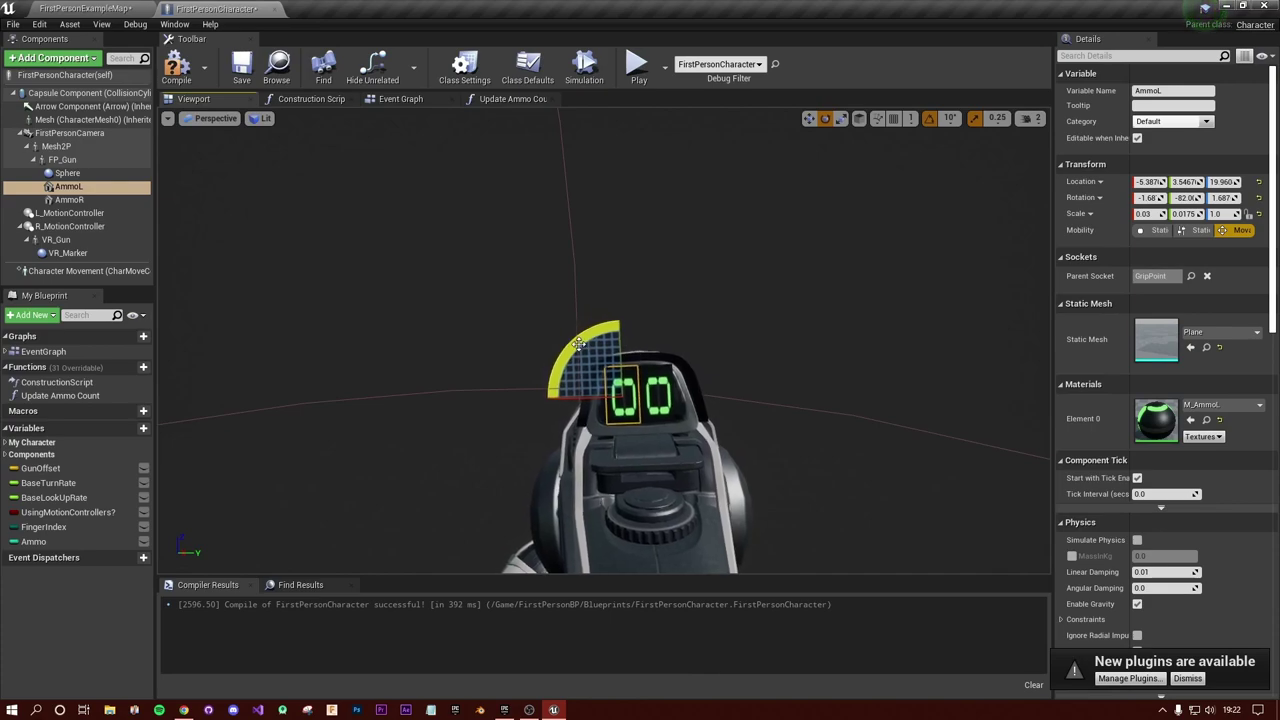
mouse_move(578, 343)
mouse_down()
mouse_move(558, 385)
mouse_move(578, 440)
mouse_move(555, 398)
mouse_move(584, 352)
mouse_up()
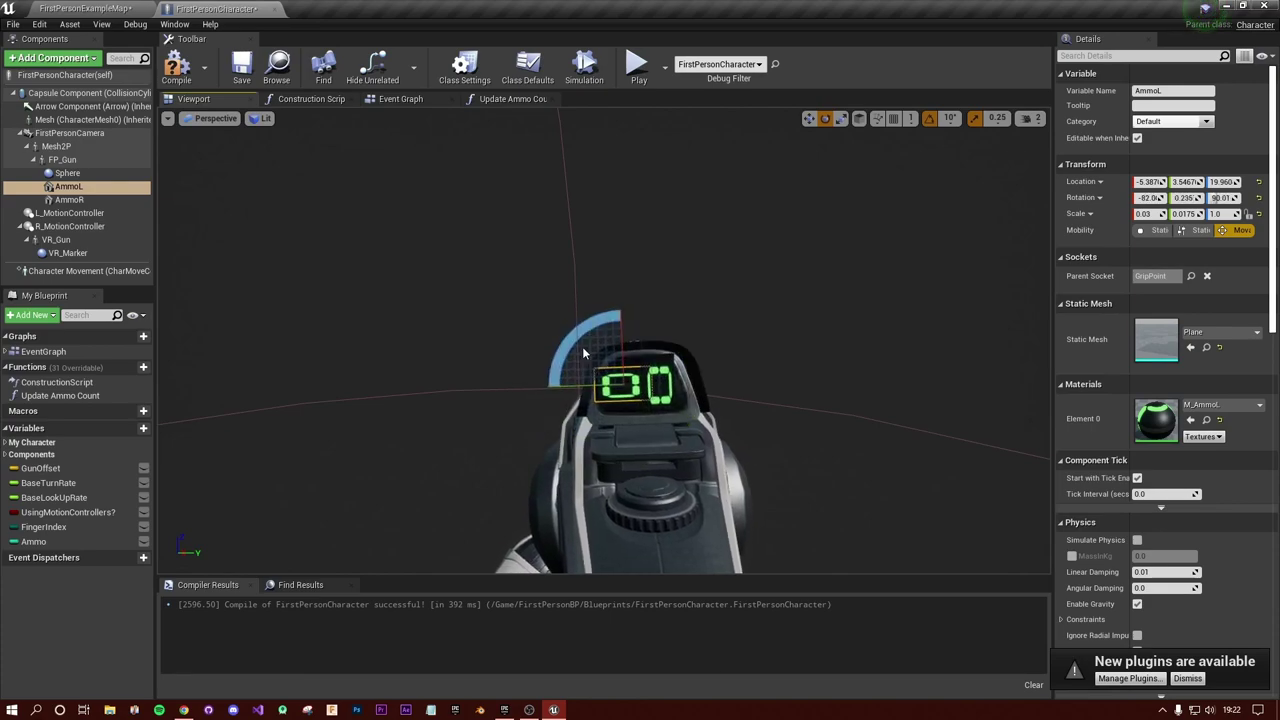
click(660, 388)
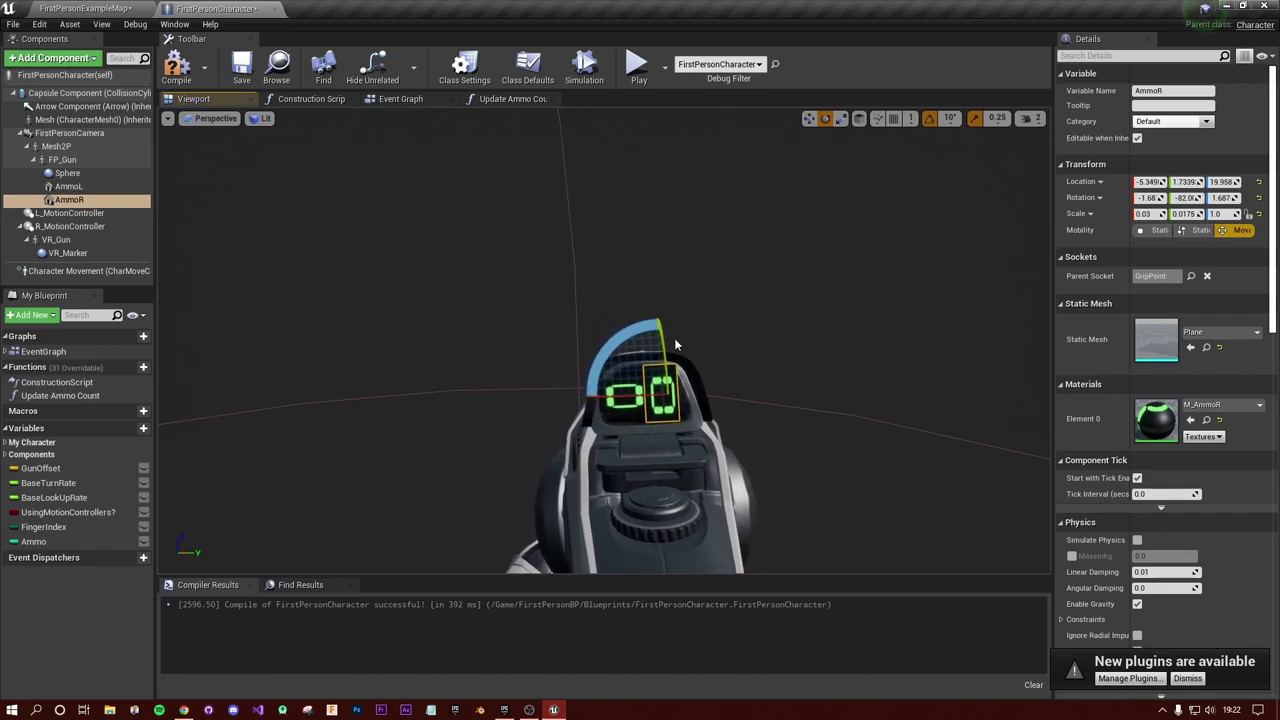
drag(676, 344, 680, 388)
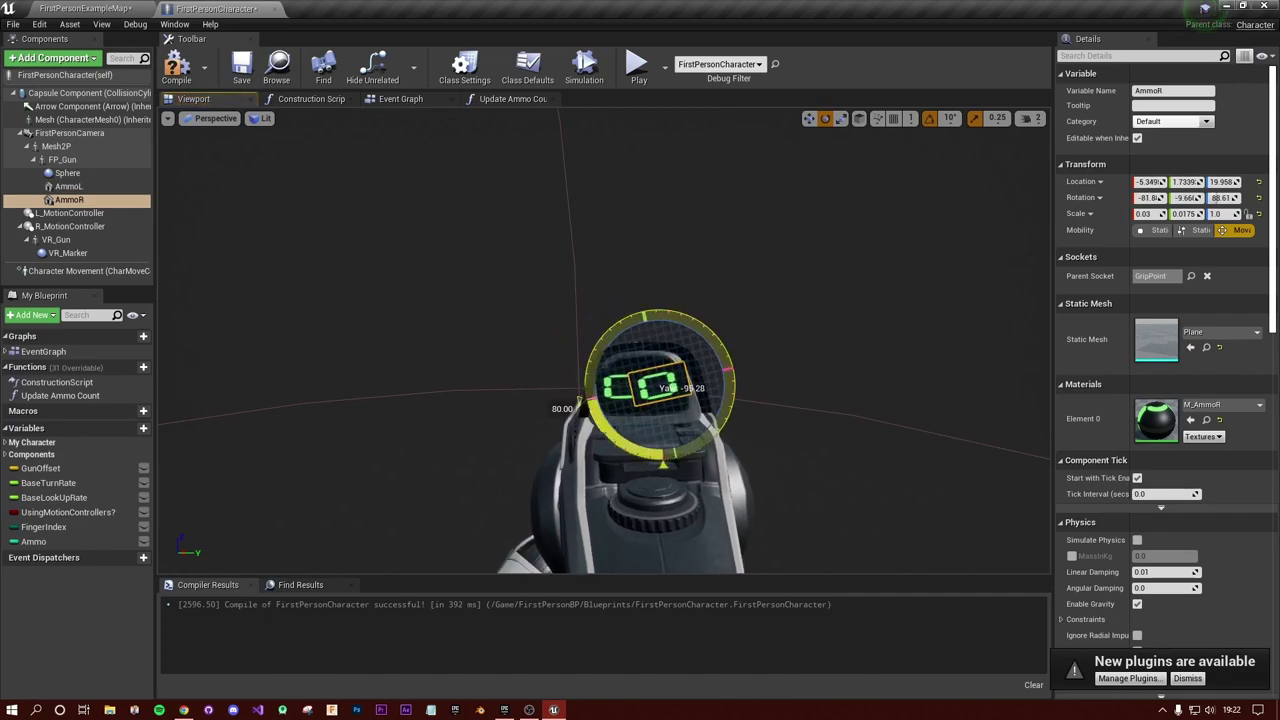
drag(578, 400, 640, 420)
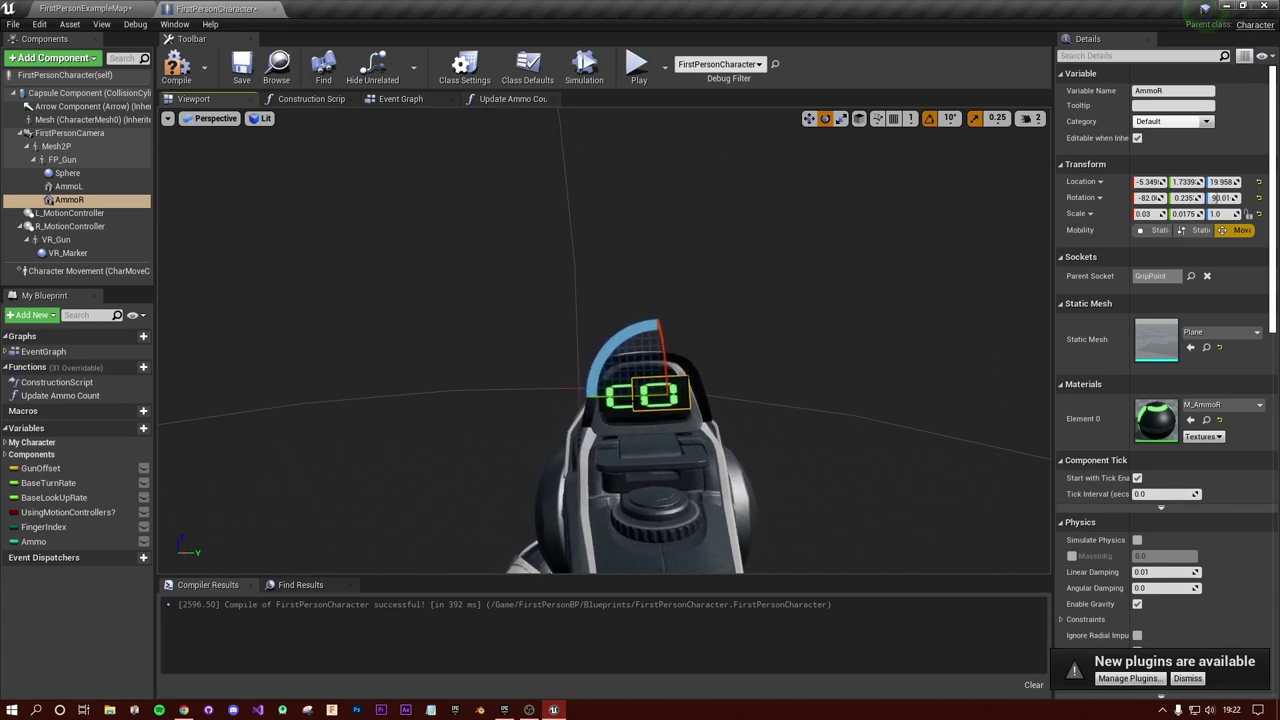
Step: Move the AmmoR digit plane beside AmmoL using the translate gizmo
click(68, 186)
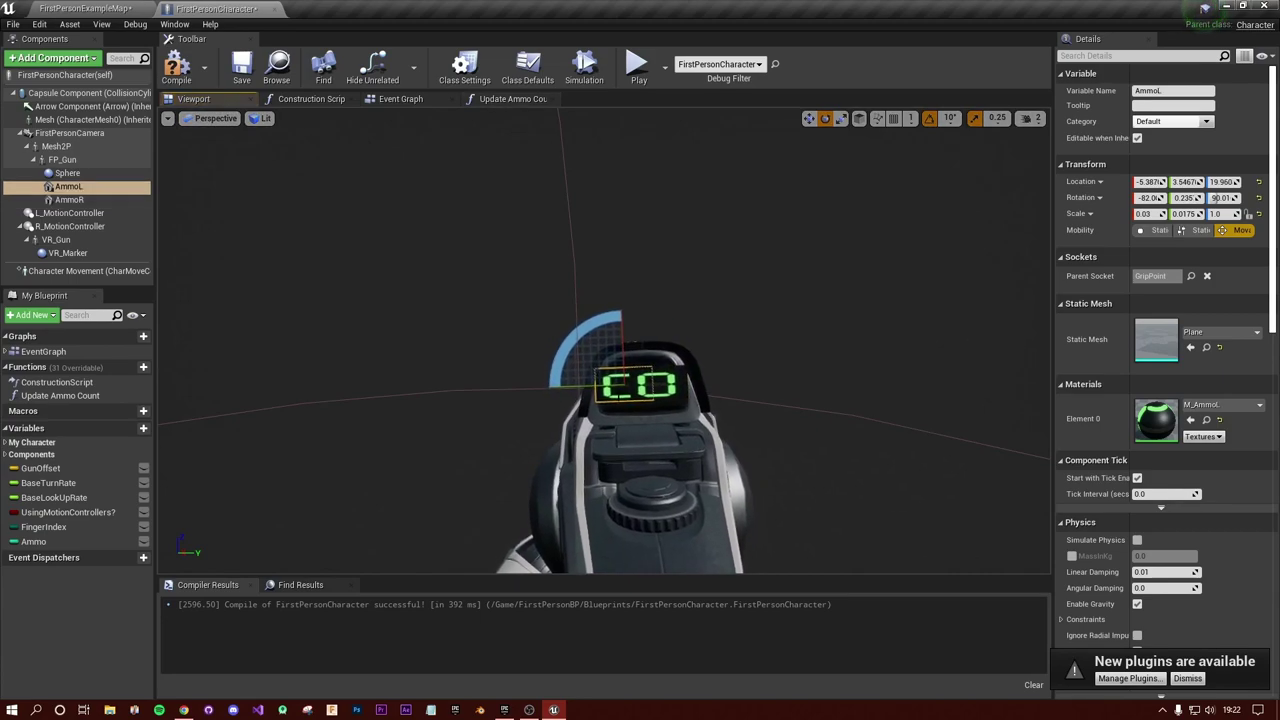
click(809, 118)
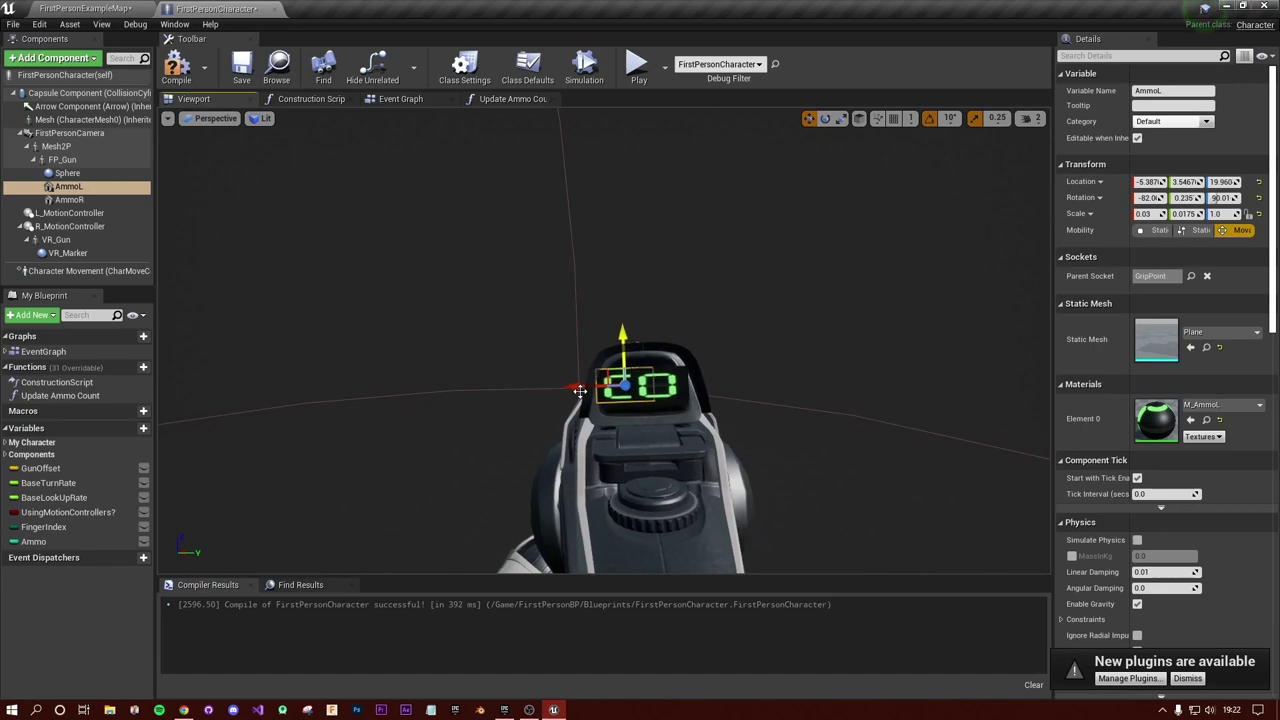
click(69, 199)
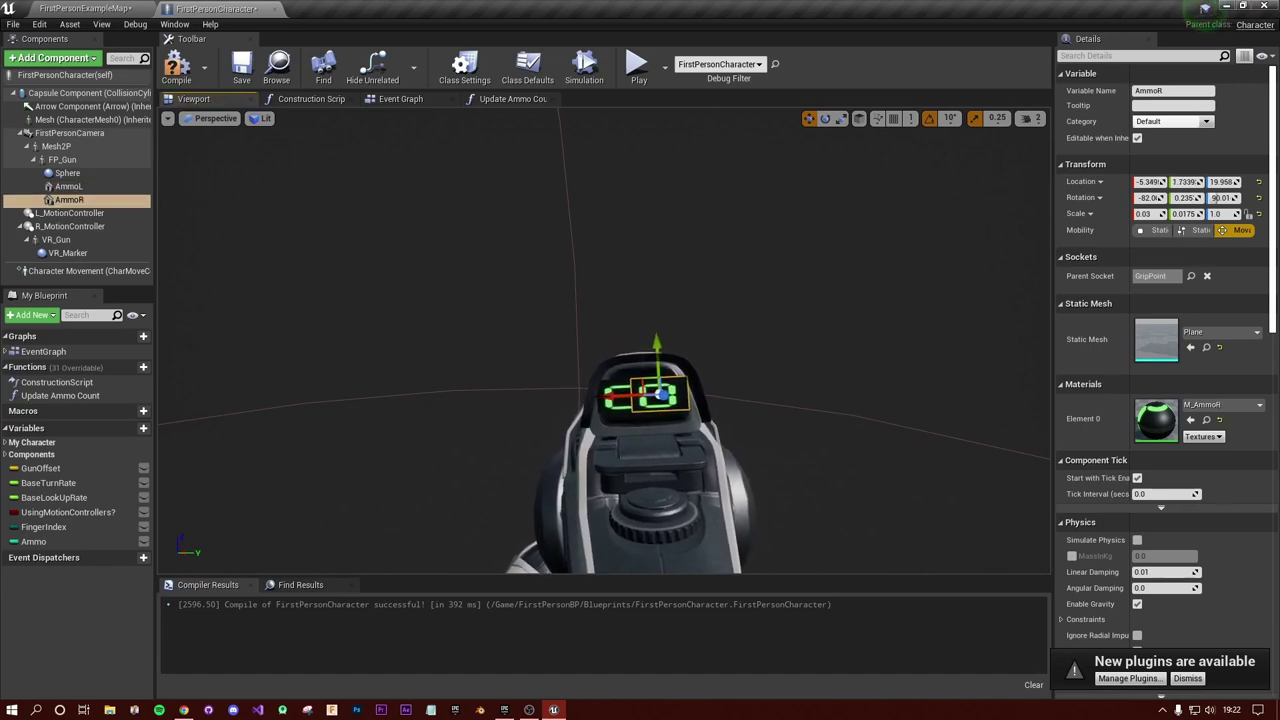
drag(610, 394, 659, 382)
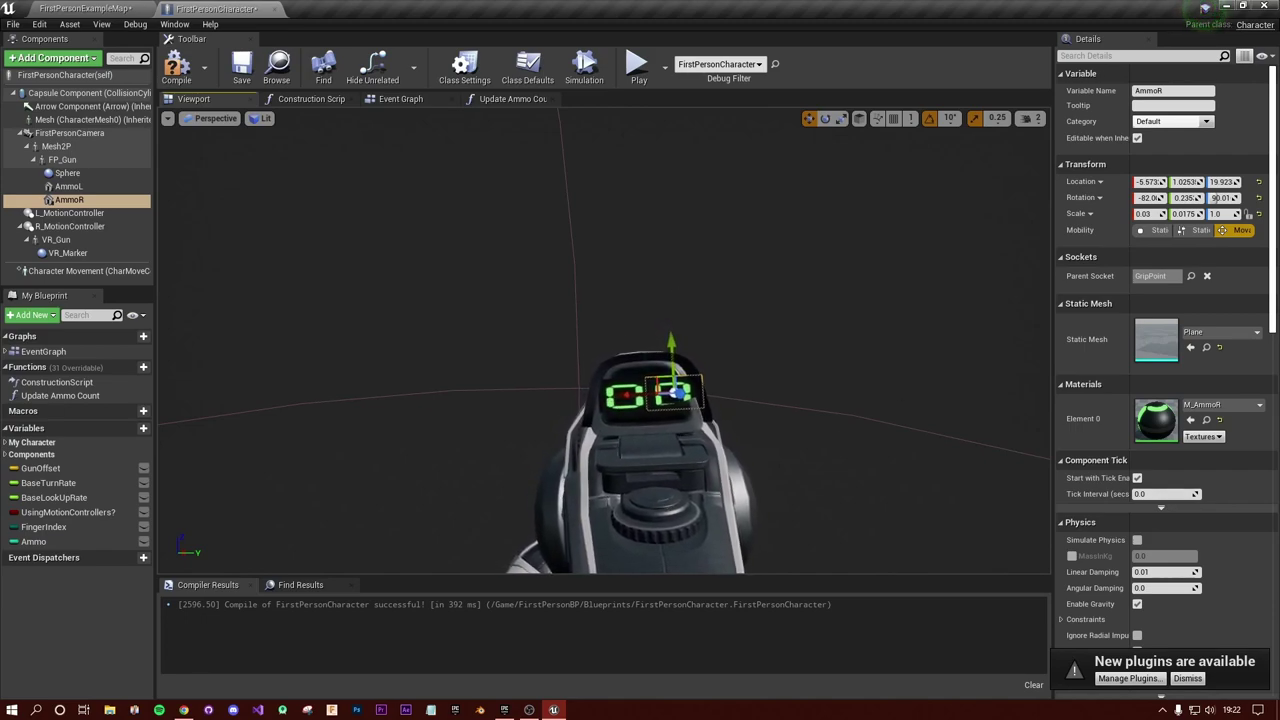
click(618, 392)
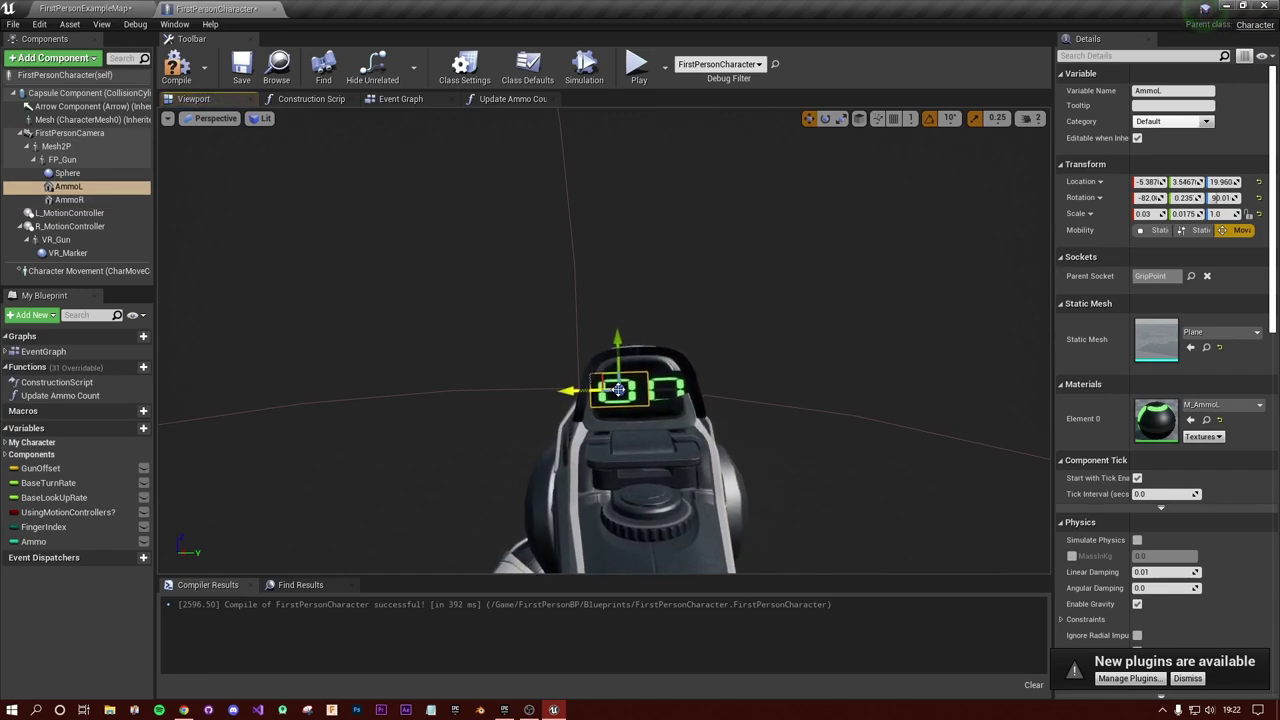
click(668, 387)
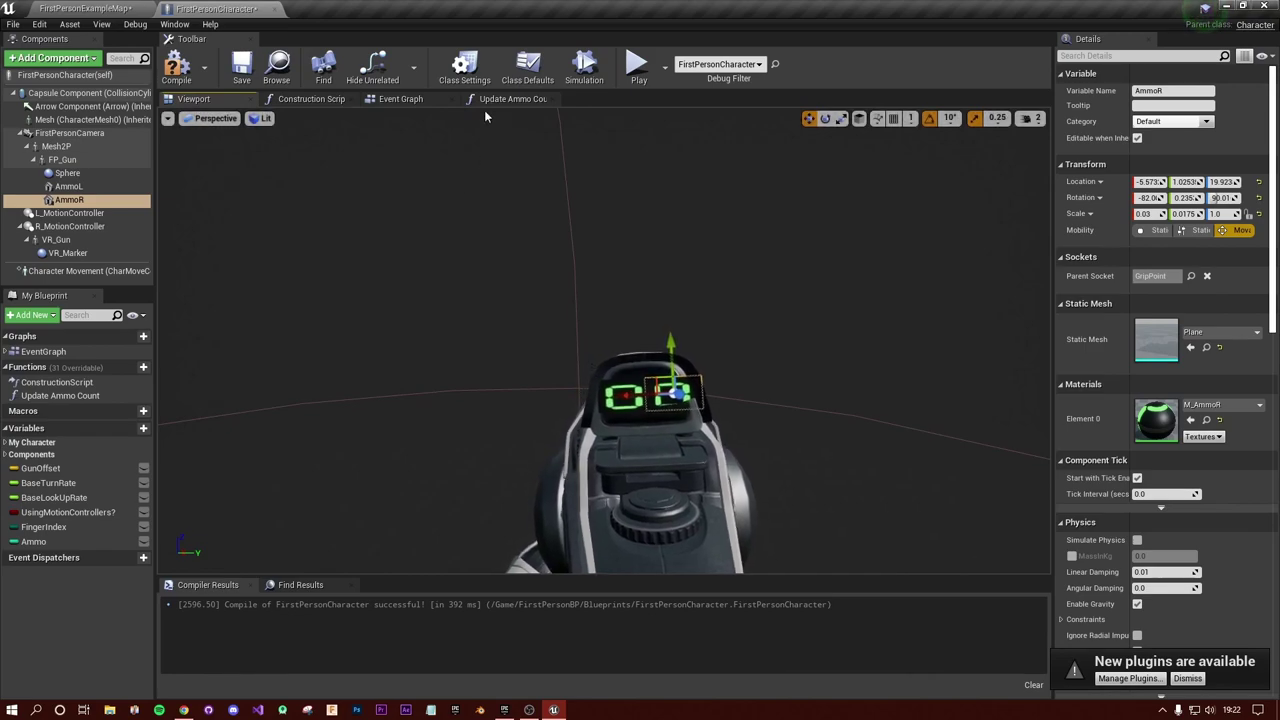
click(508, 99)
Step: Wire the Ammo input into an integer divide node with divisor 10
drag(328, 302, 530, 358)
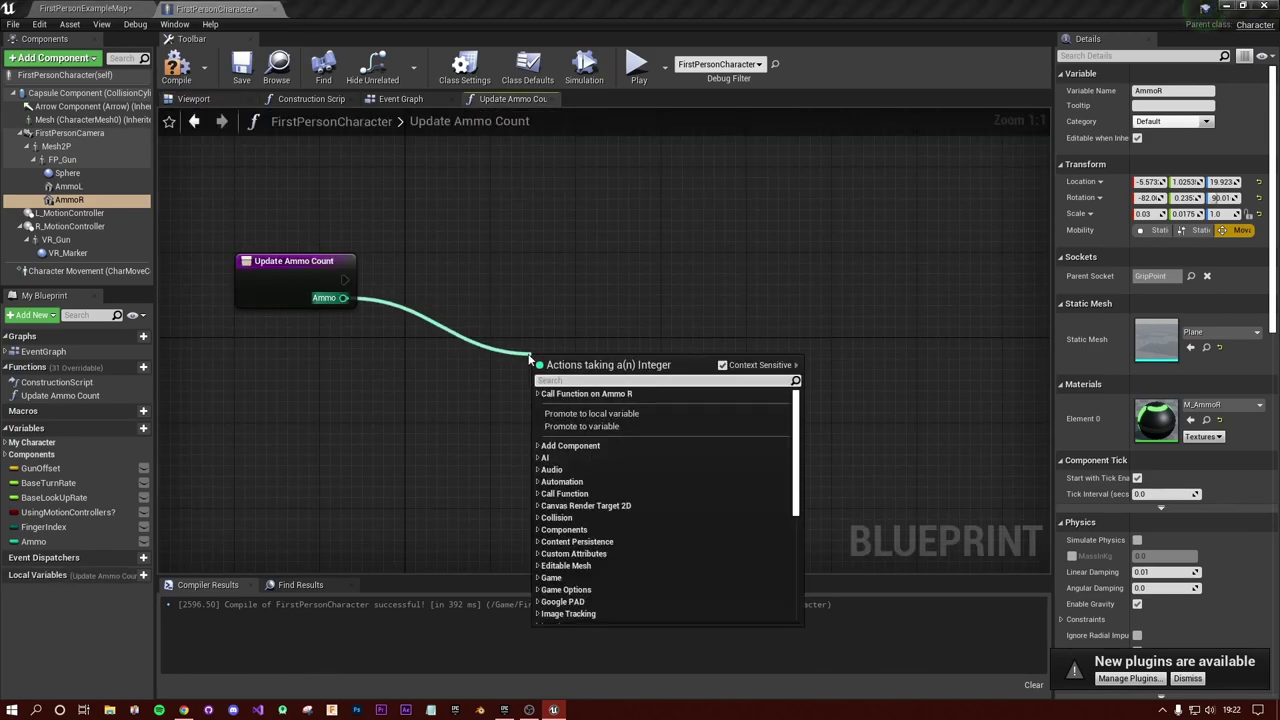
text(/)
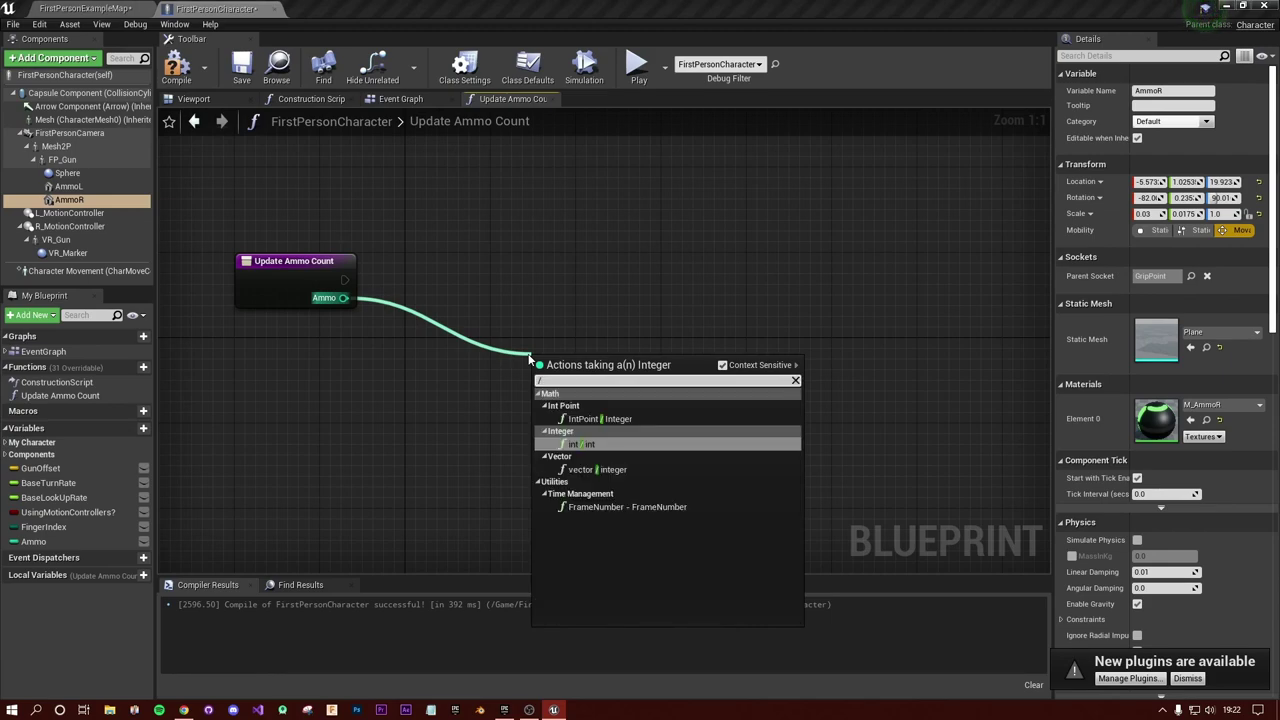
key(Return)
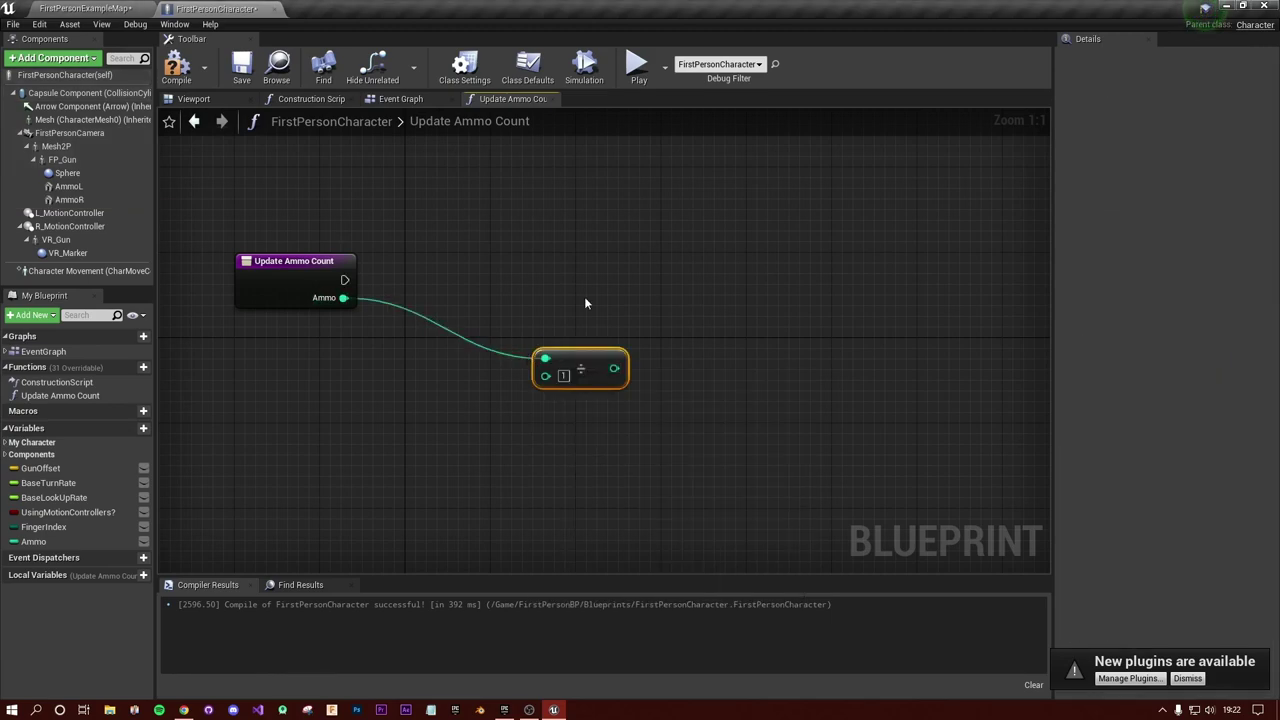
click(565, 376)
text(10)
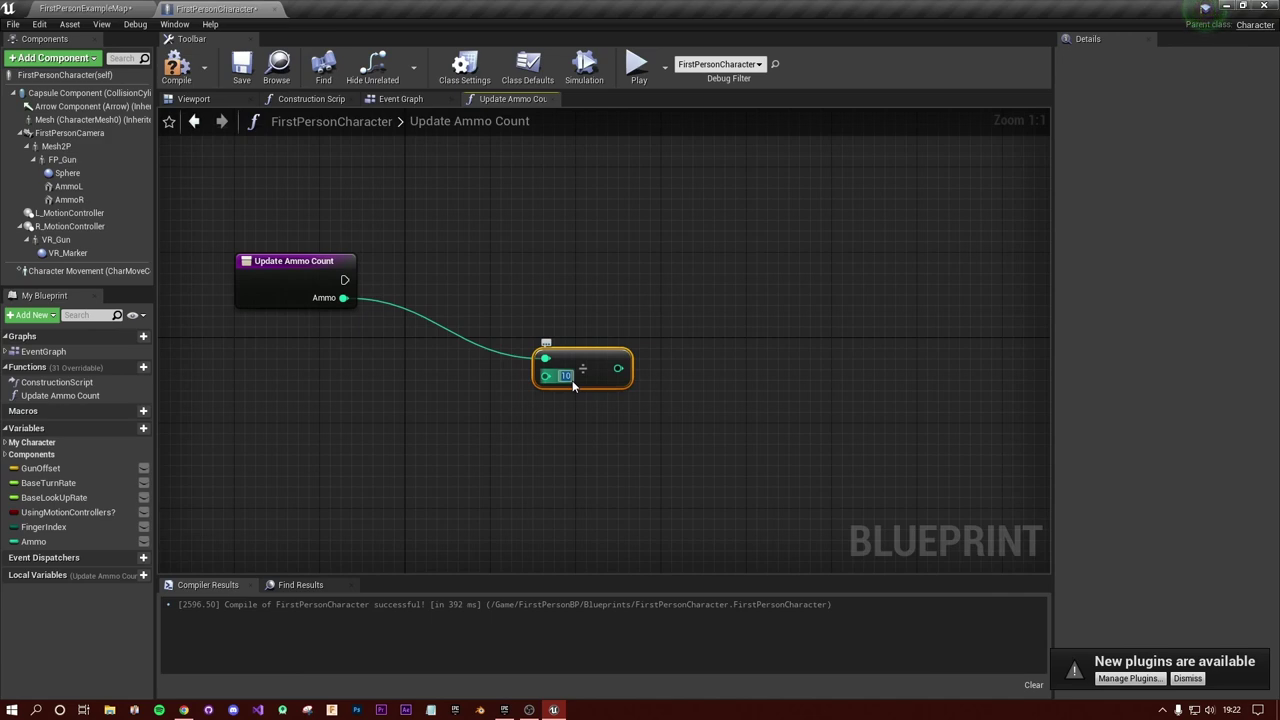
drag(612, 364, 494, 354)
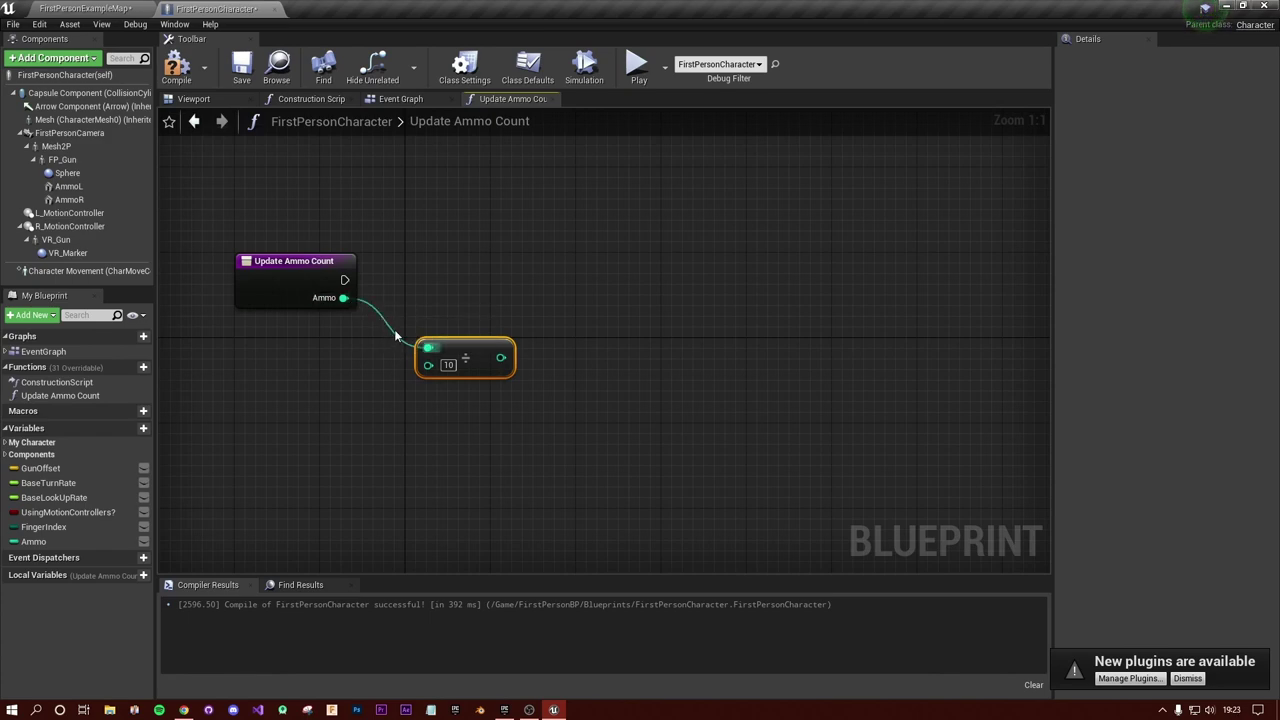
drag(500, 357, 627, 347)
click(692, 294)
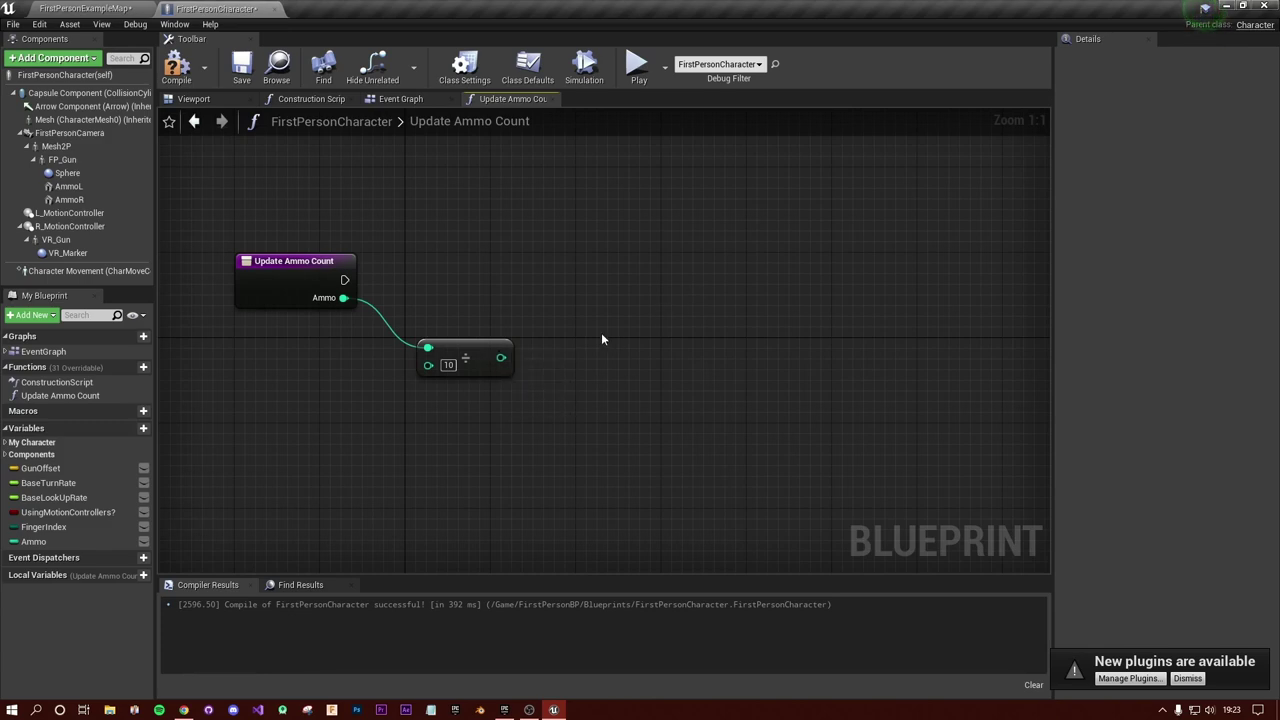
Step: Add a Set Scalar Parameter Value node targeting MCP_Ammo's AmmoL parameter
drag(344, 280, 767, 280)
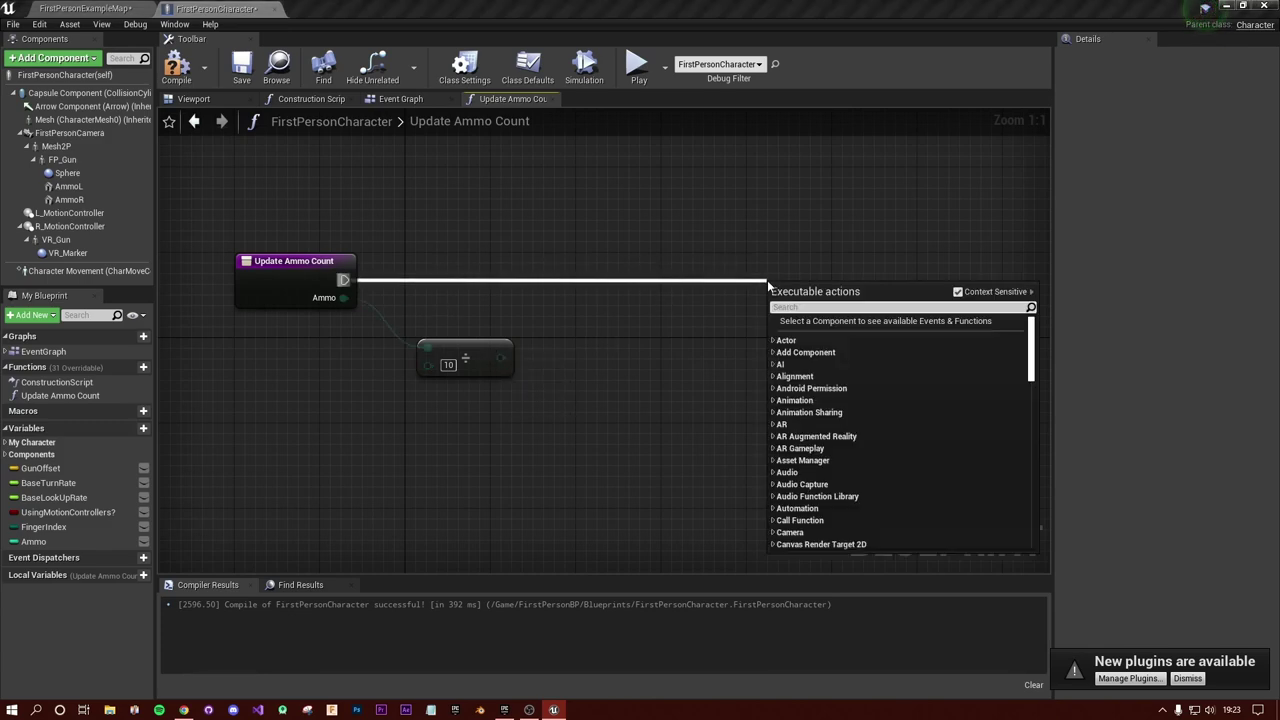
text(set)
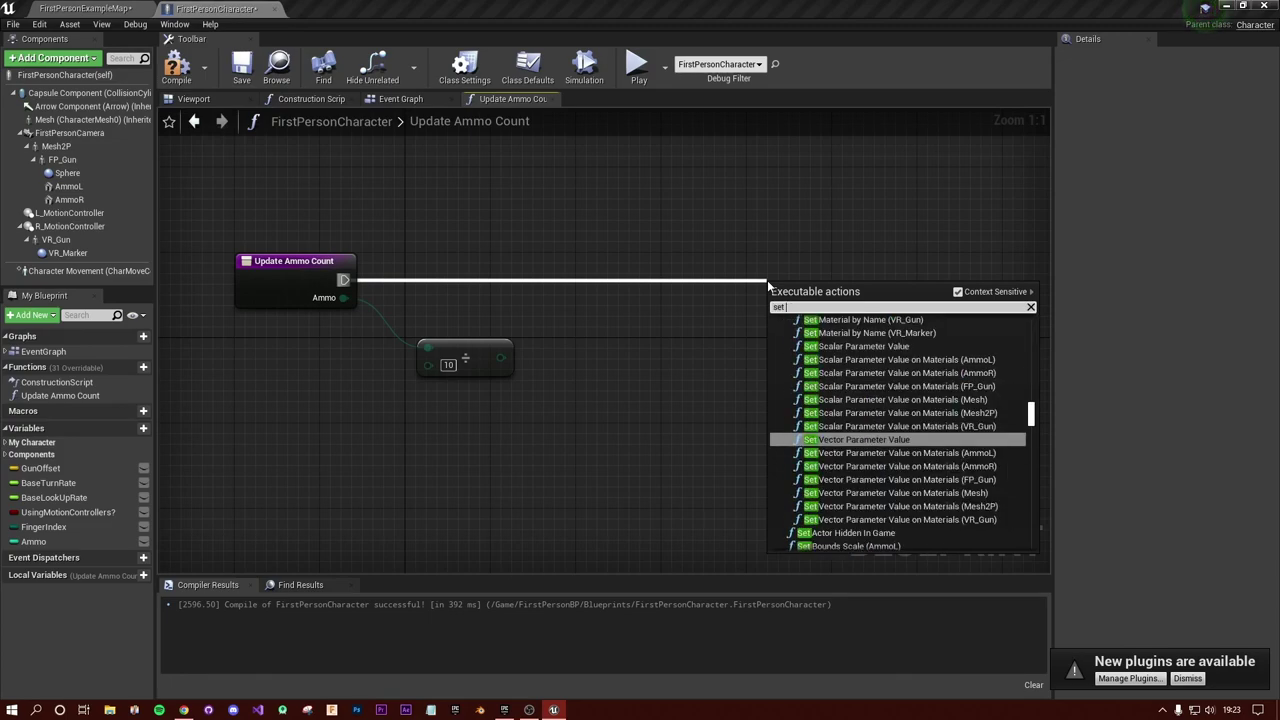
text( sca)
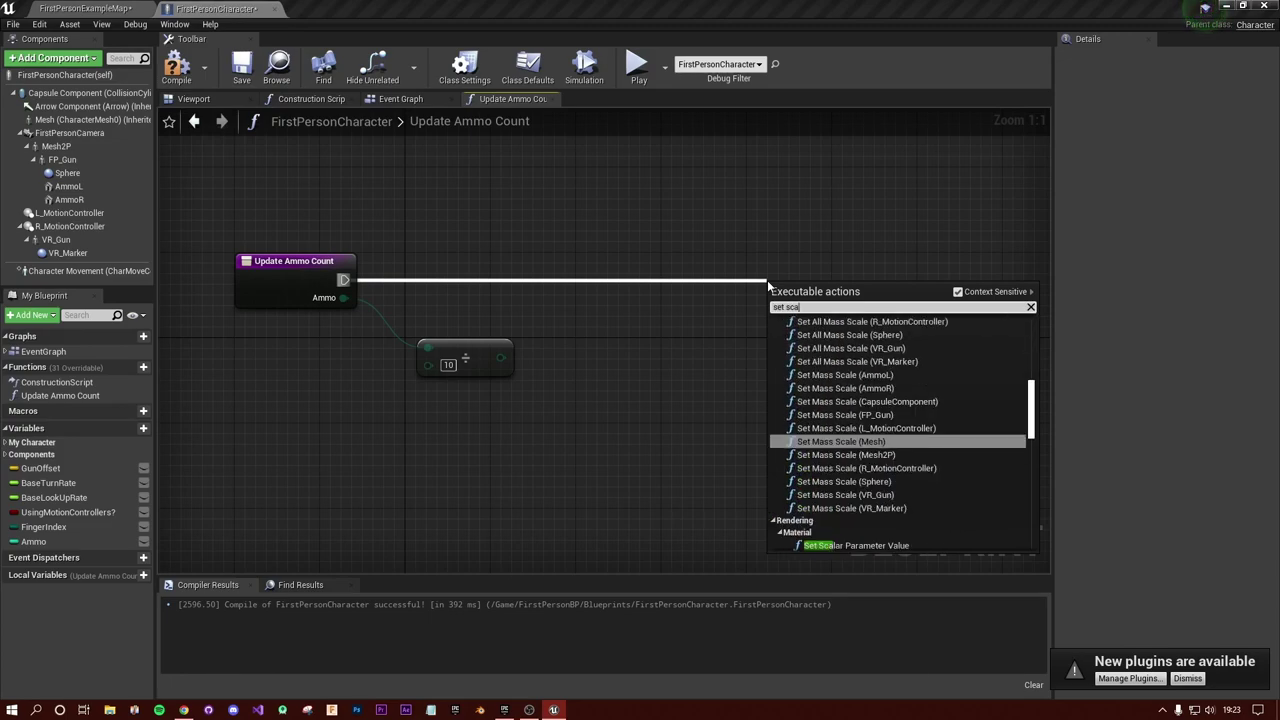
text(lar)
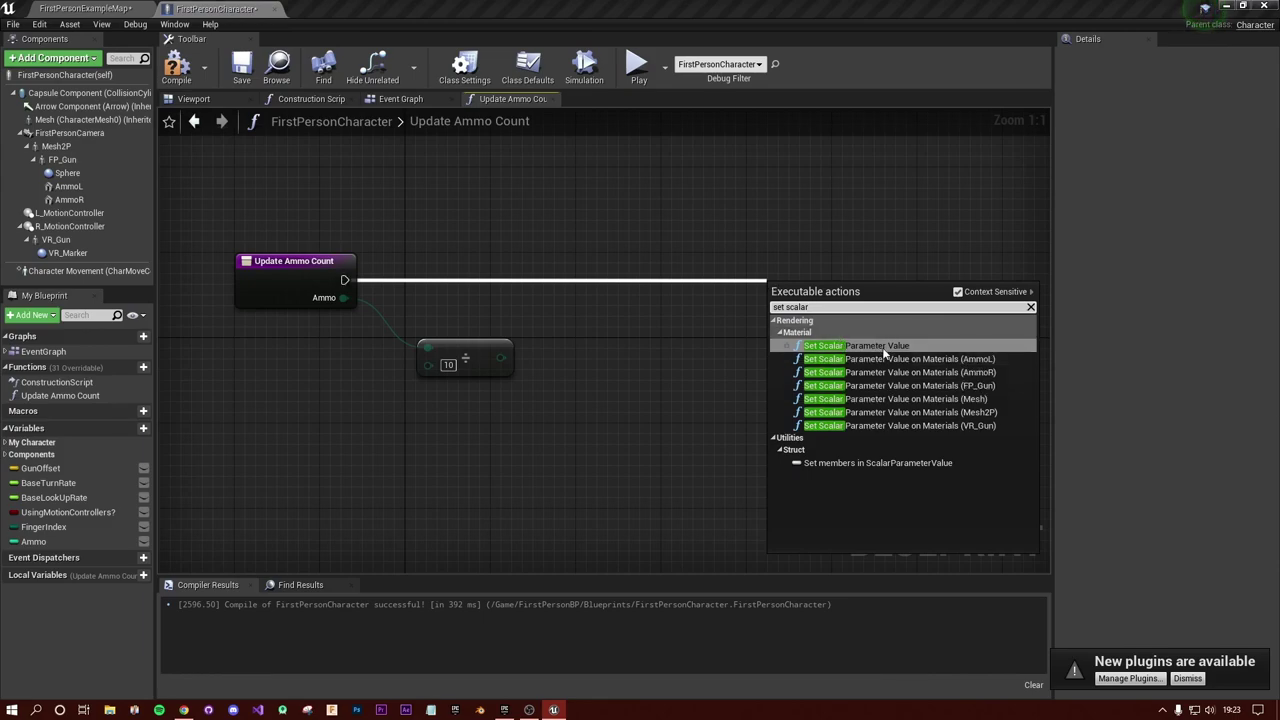
click(845, 346)
drag(824, 296, 792, 253)
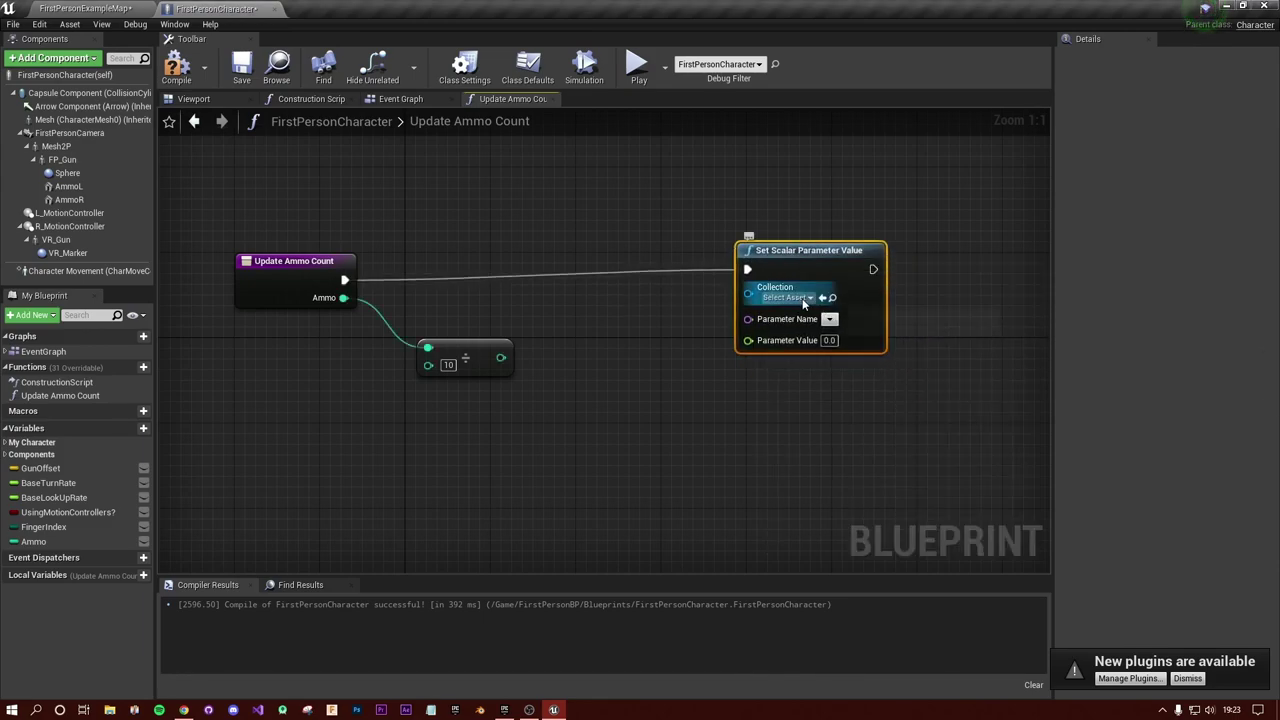
click(803, 300)
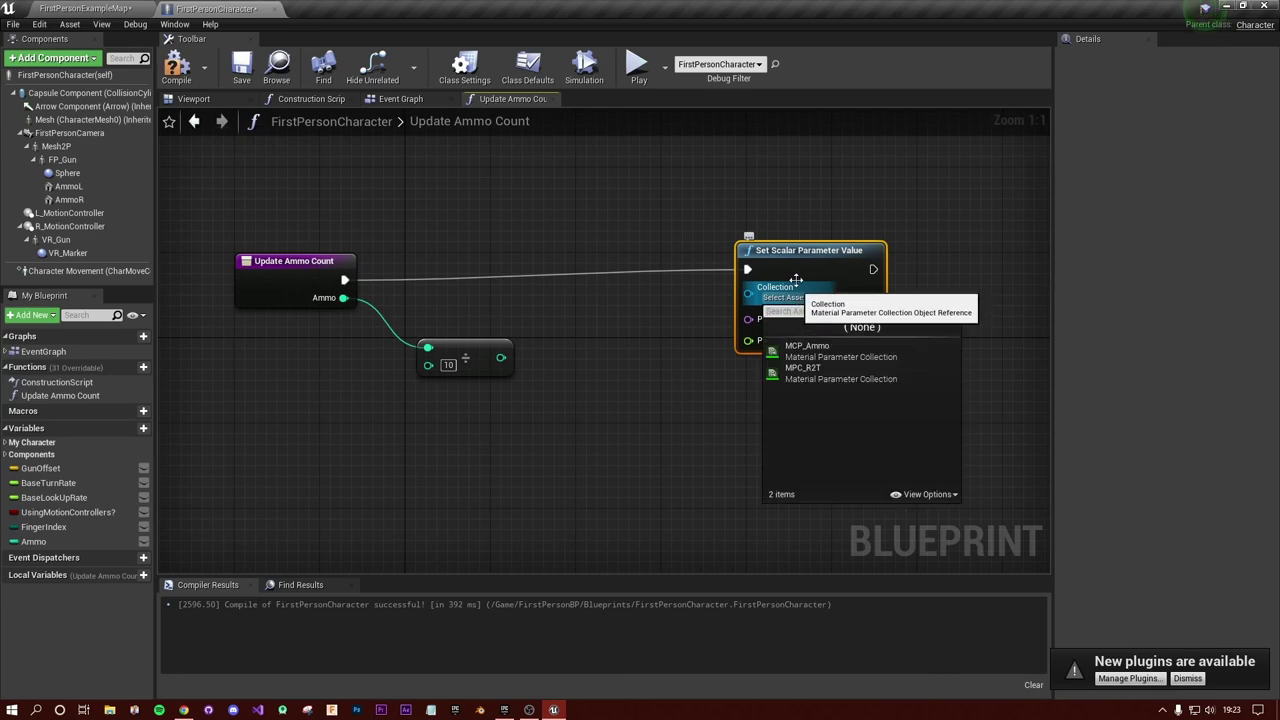
click(792, 354)
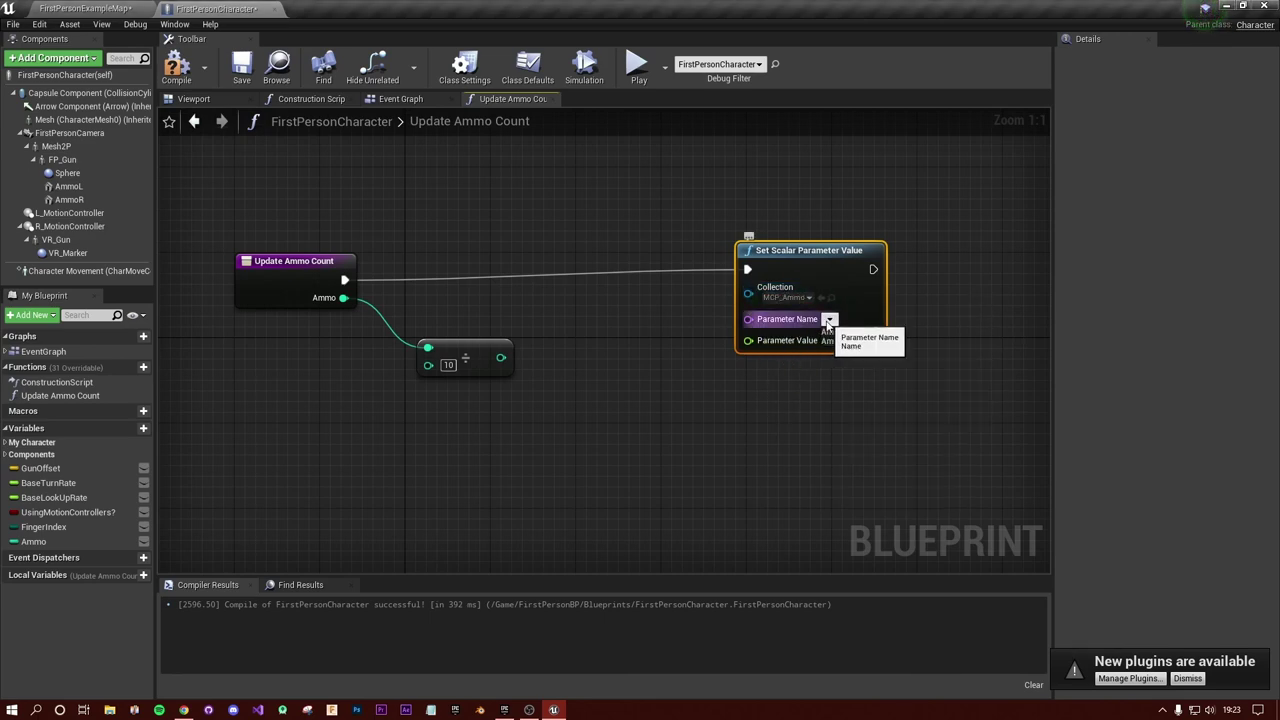
click(829, 319)
click(834, 331)
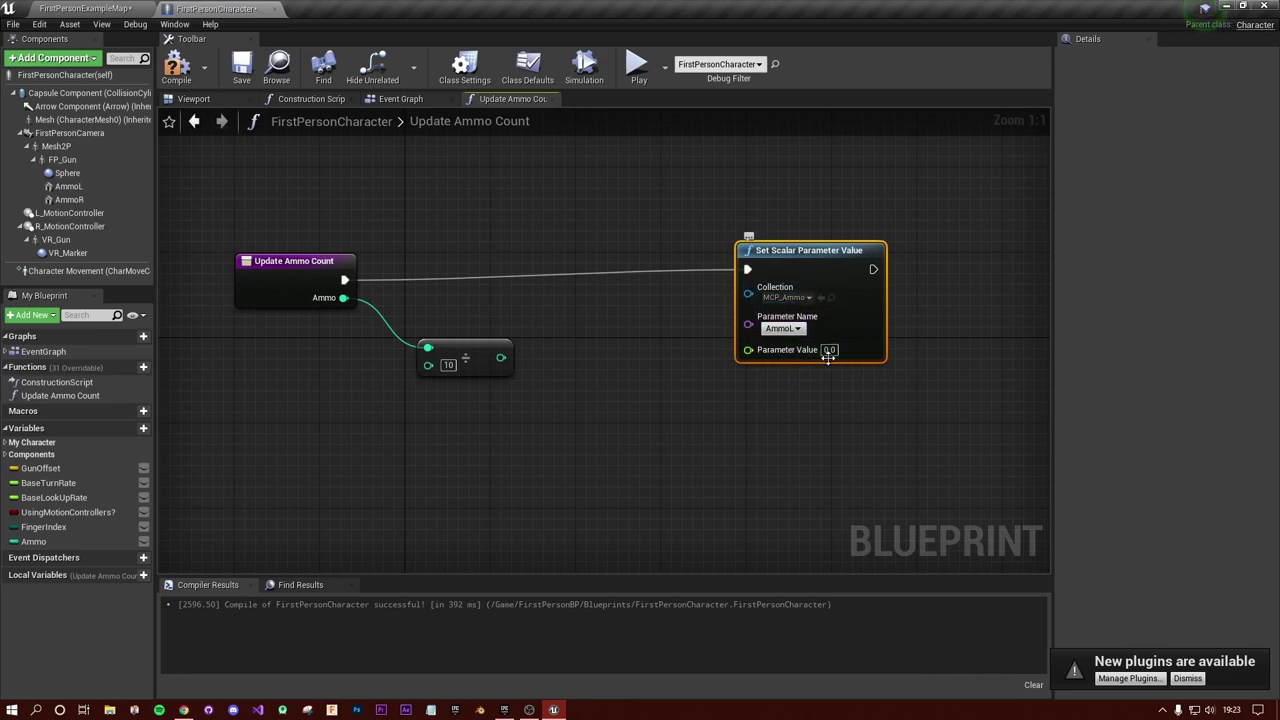
Step: Feed the Ammo ÷ 10 result through a float conversion into Parameter Value
drag(500, 357, 750, 354)
drag(614, 306, 617, 350)
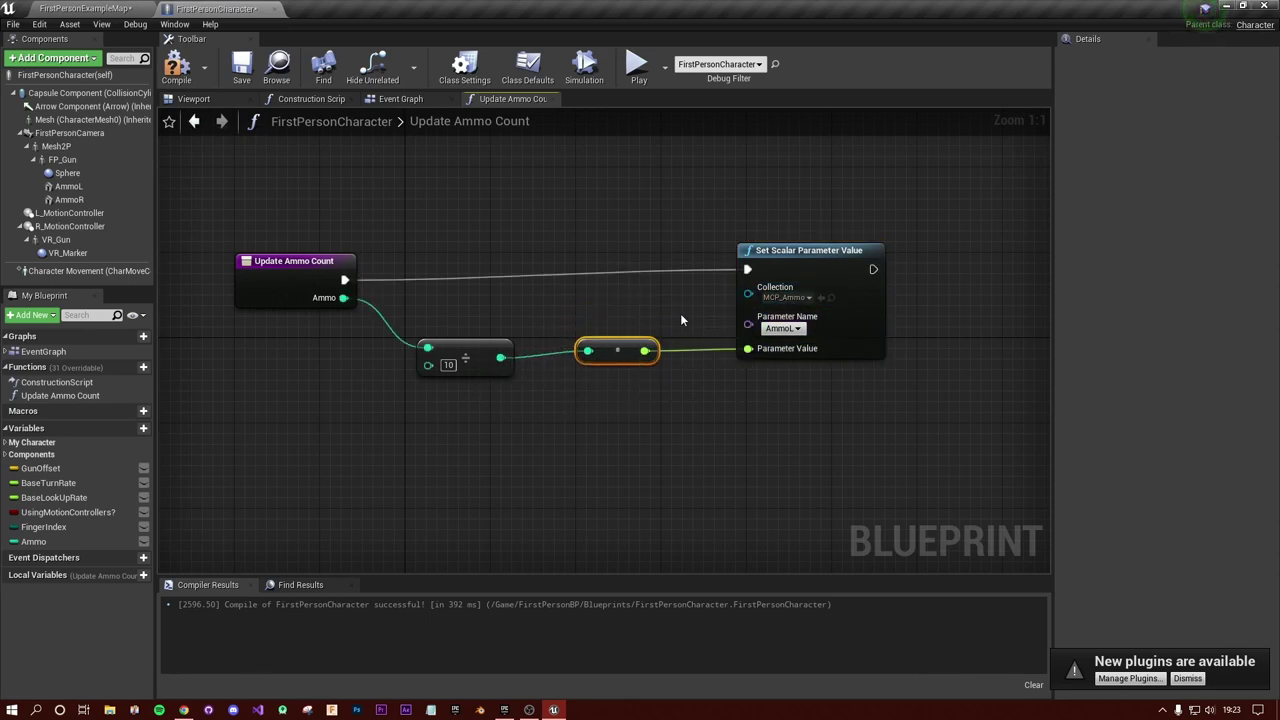
drag(462, 343, 442, 313)
drag(603, 357, 582, 336)
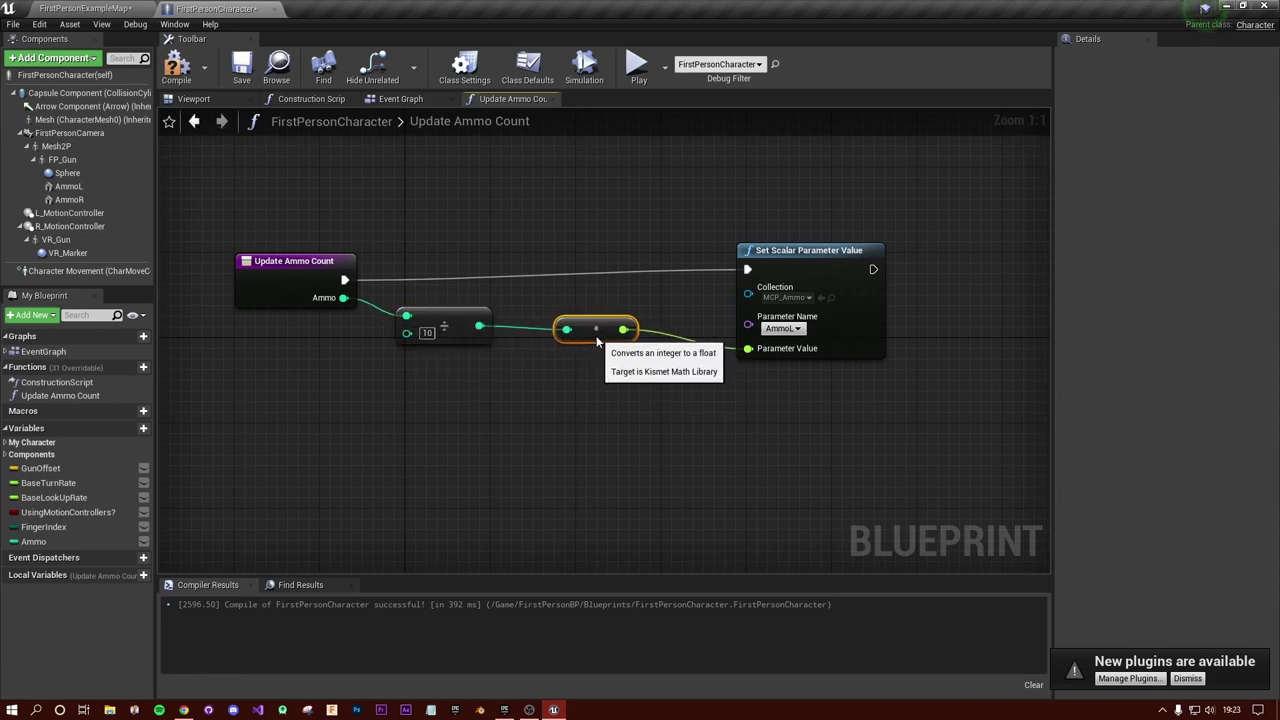
drag(816, 260, 804, 271)
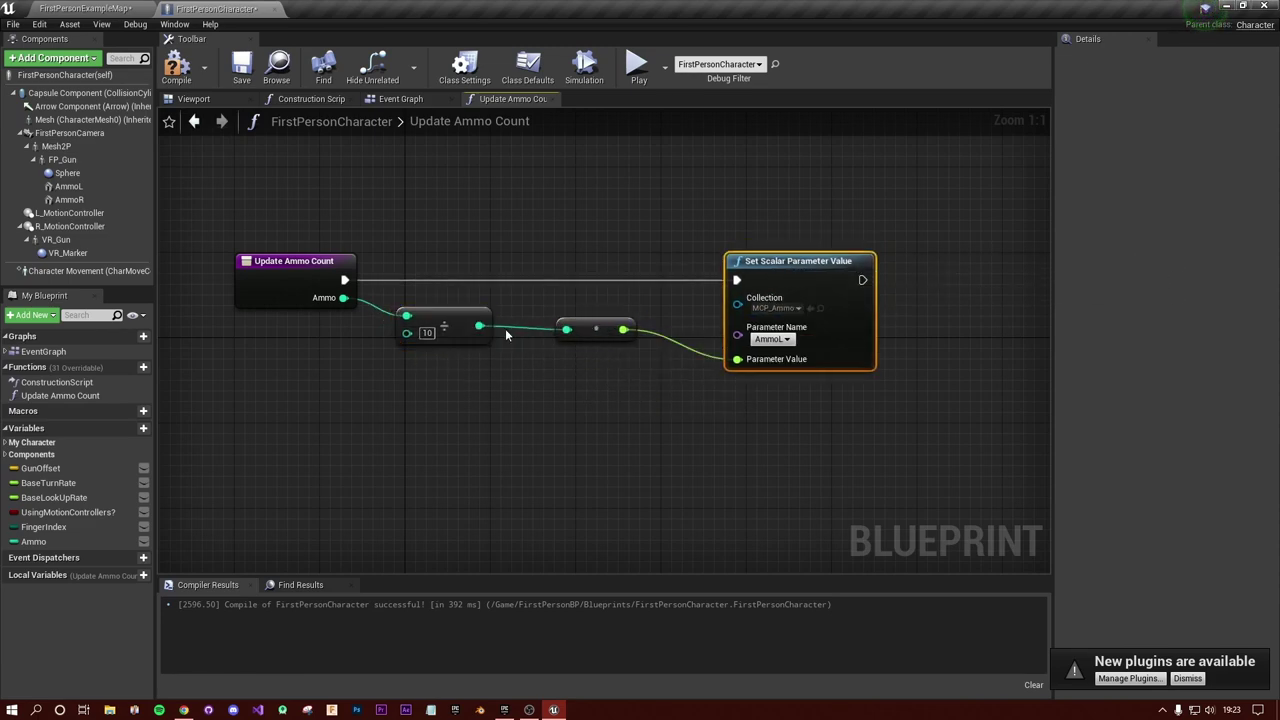
drag(461, 319, 514, 319)
drag(594, 328, 616, 328)
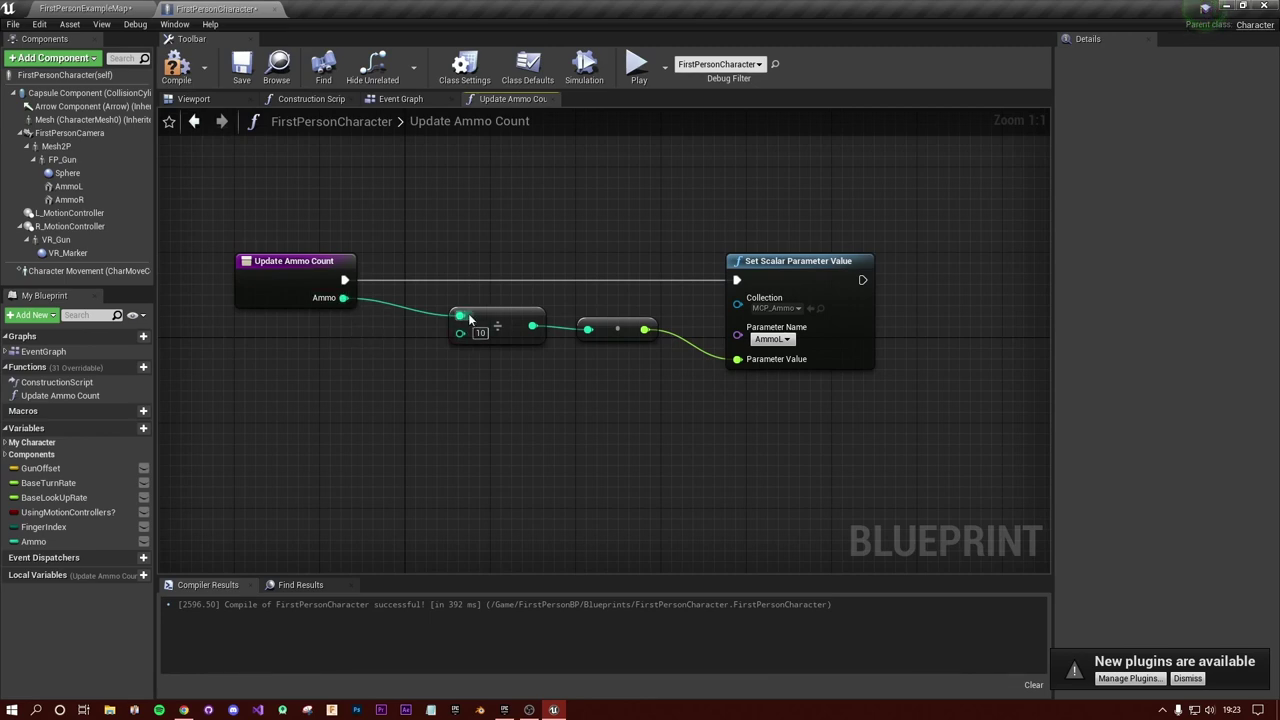
Step: Add an integer Modulo node computing Ammo % 10 below the divide node
drag(343, 298, 420, 400)
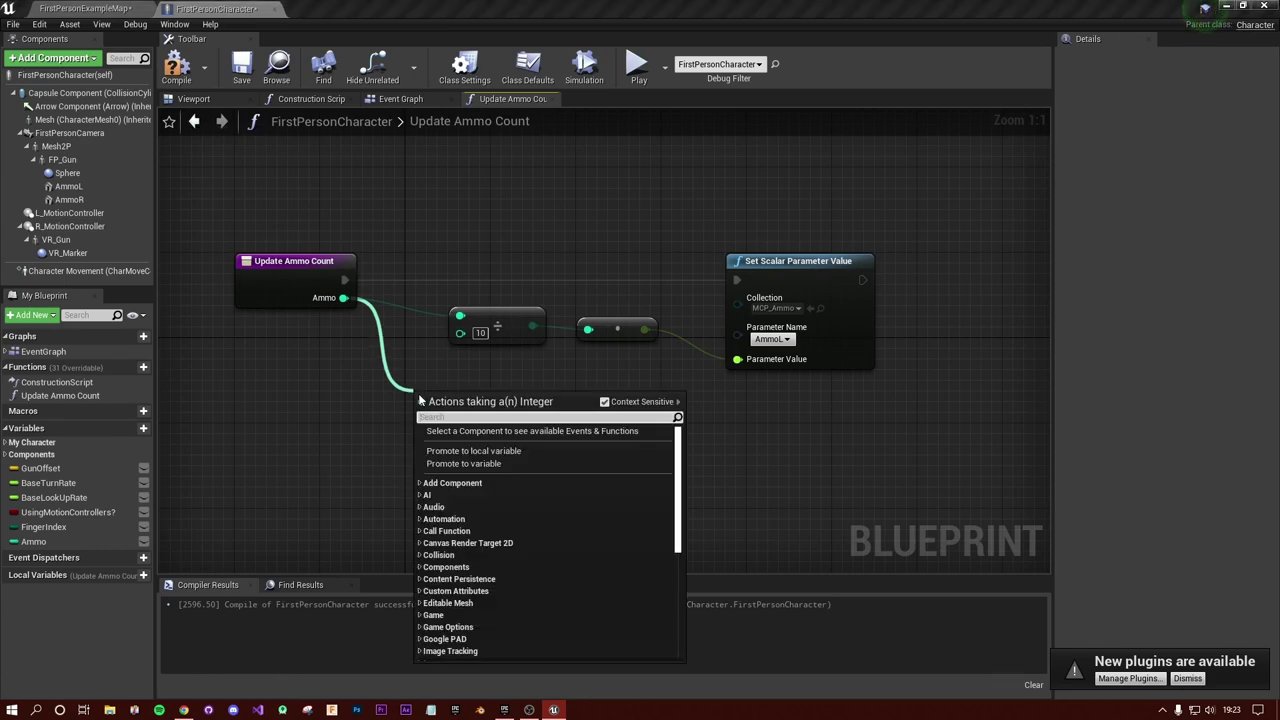
text(%)
key(Return)
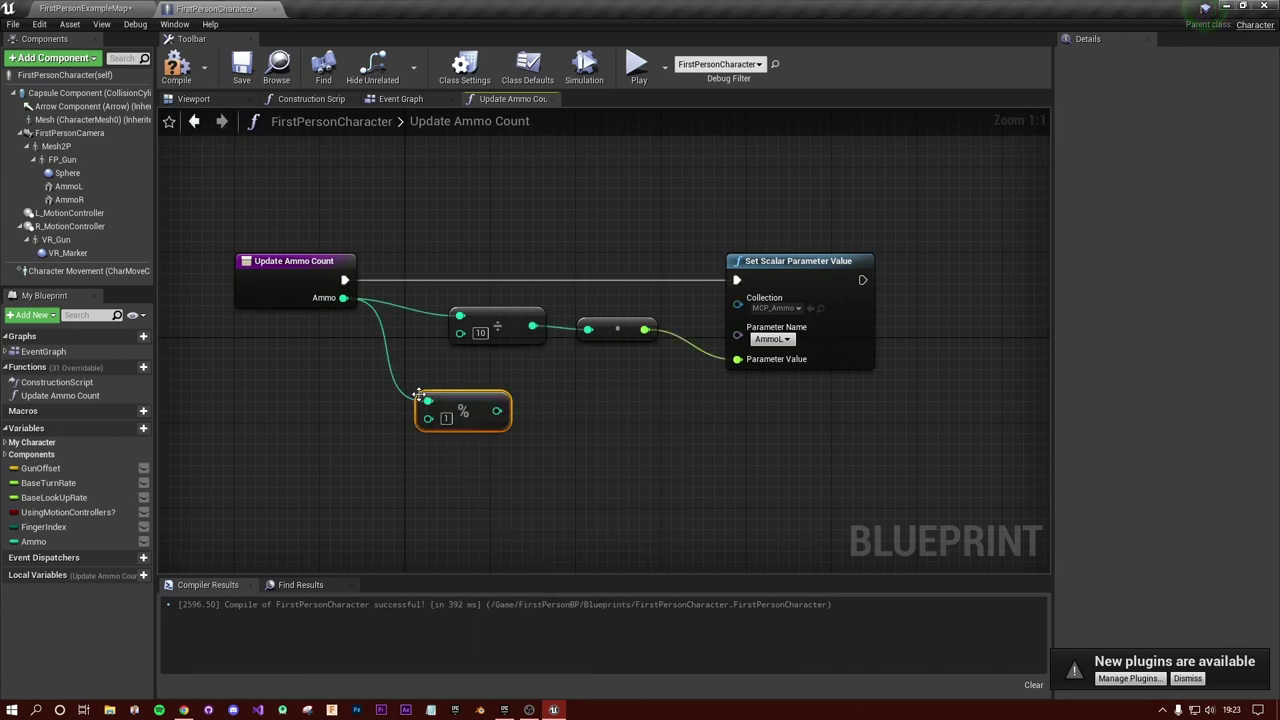
drag(458, 401, 490, 369)
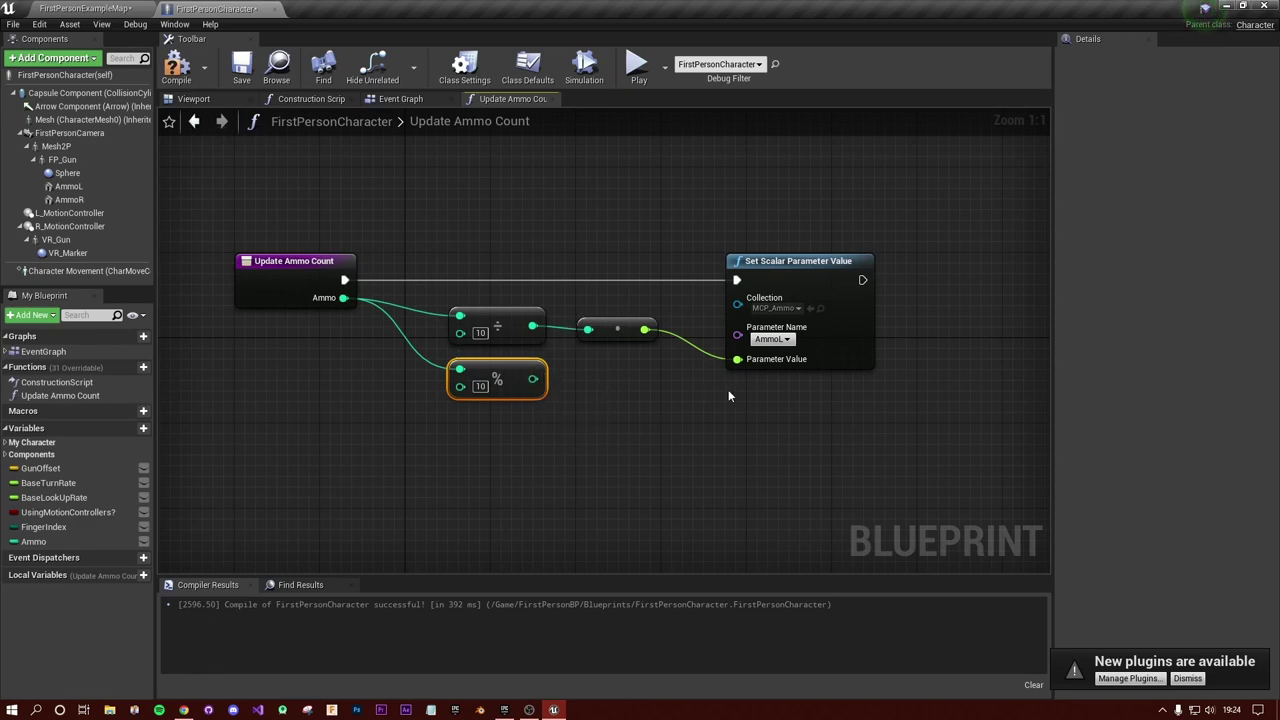
Step: Shift the setter node right to make room for a second branch
click(805, 262)
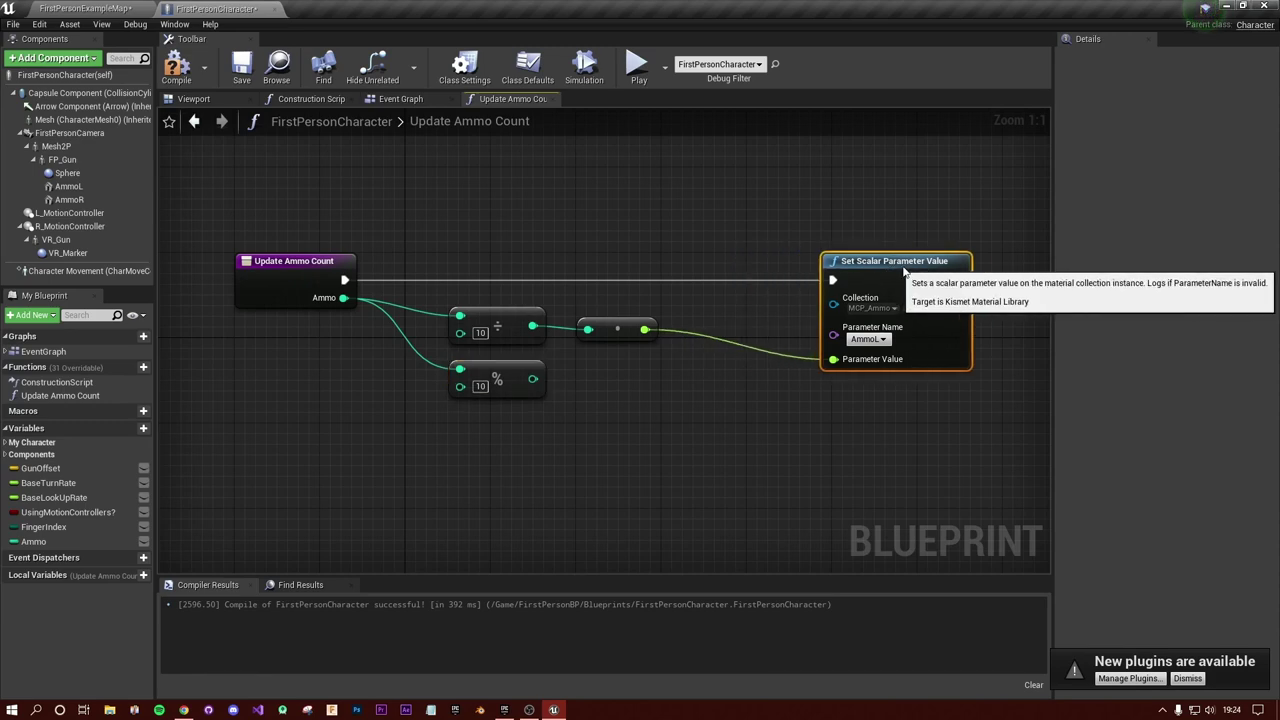
drag(805, 262, 921, 262)
drag(345, 281, 748, 279)
Step: Insert a Sequence node after the function entry, aligned with the execution wire
text(seq)
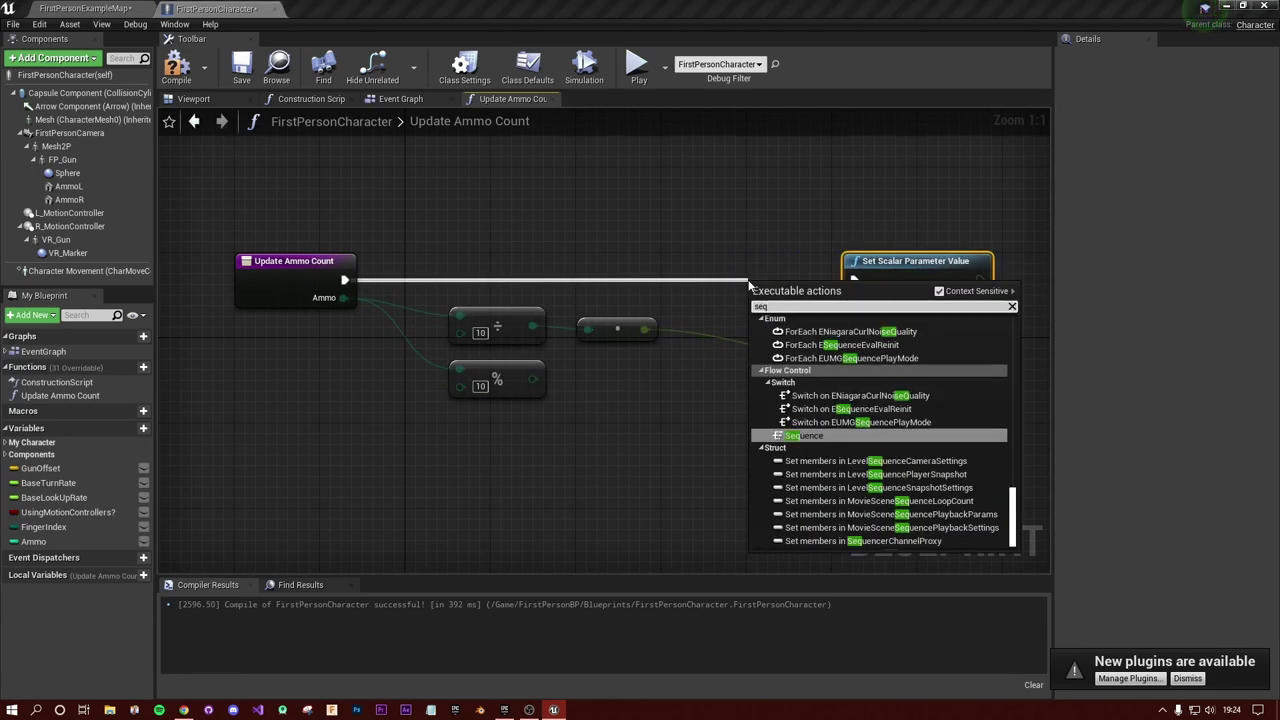
key(Return)
drag(776, 290, 723, 258)
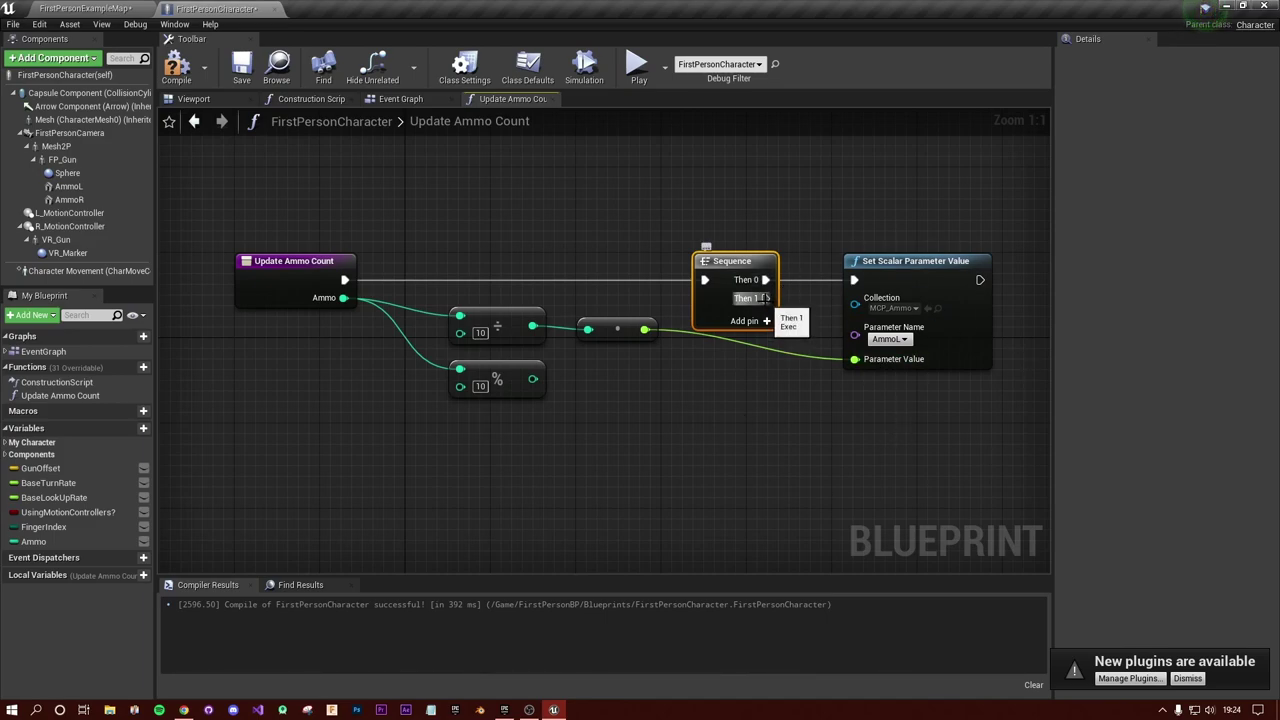
Step: From Then 1, add a second Set Scalar Parameter Value targeting MCP_Ammo / AmmoR
drag(763, 298, 866, 460)
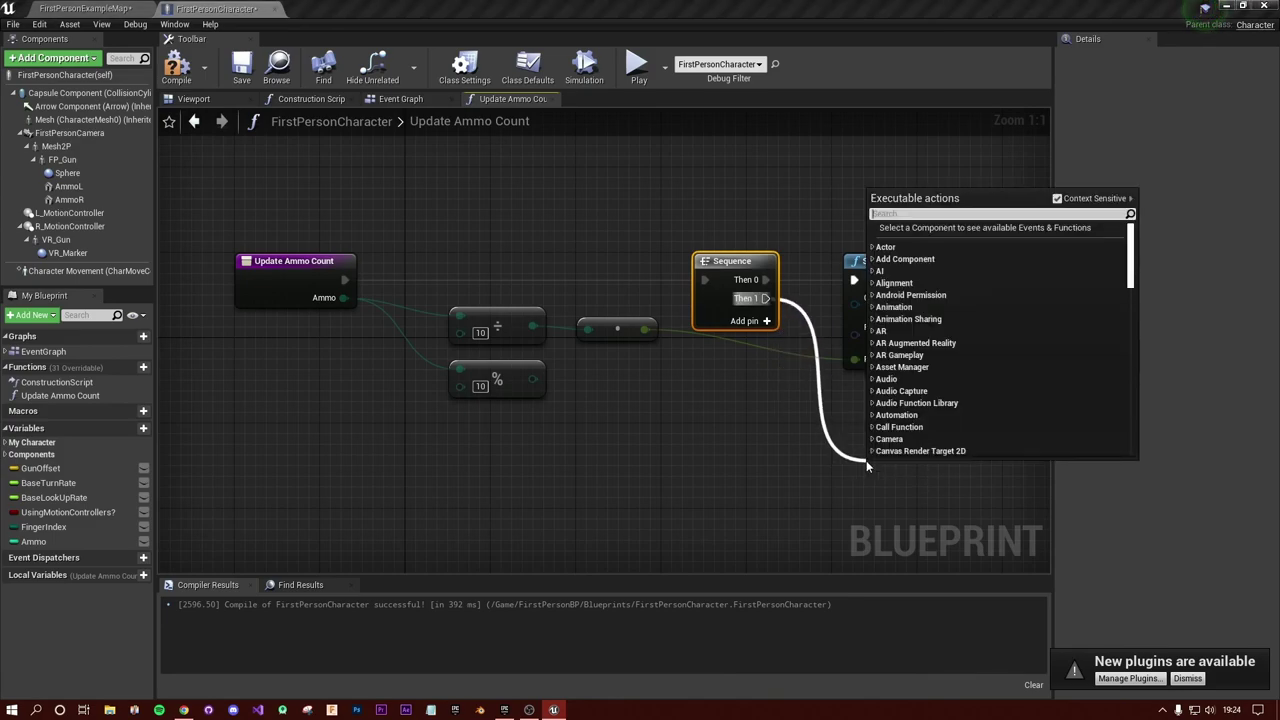
text(set scaa)
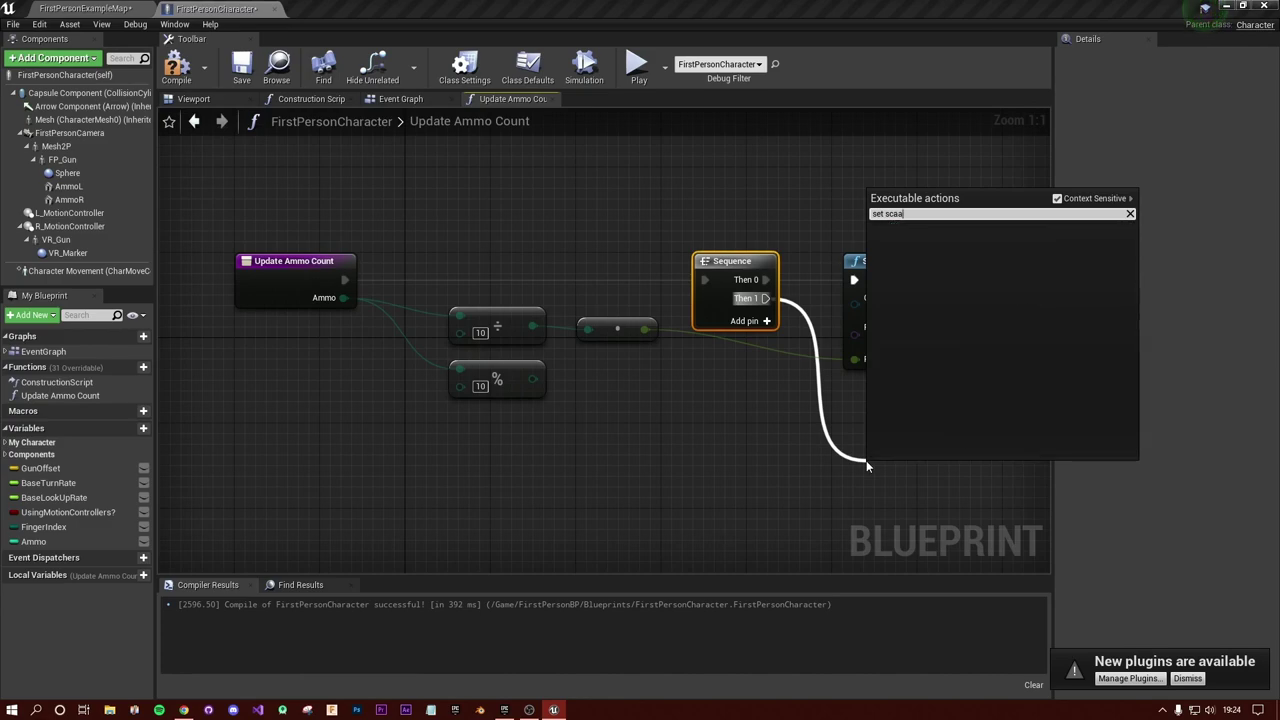
key(BackSpace)
text(lar)
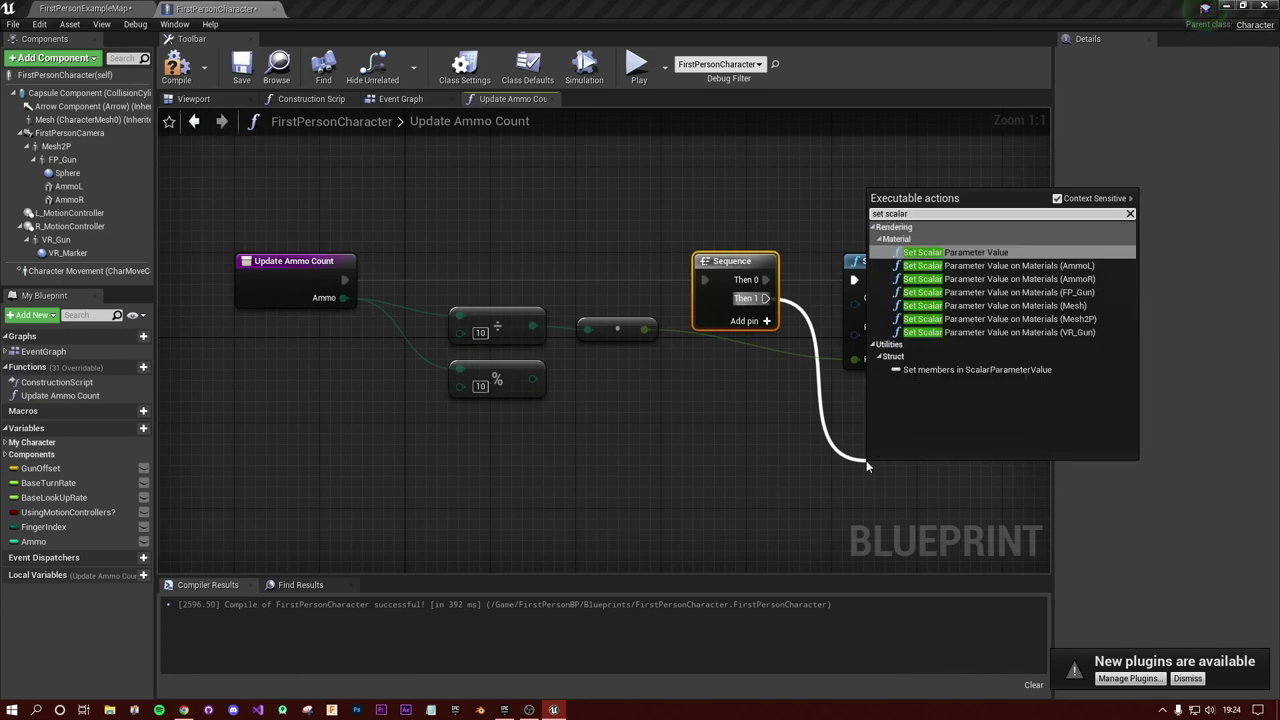
click(988, 252)
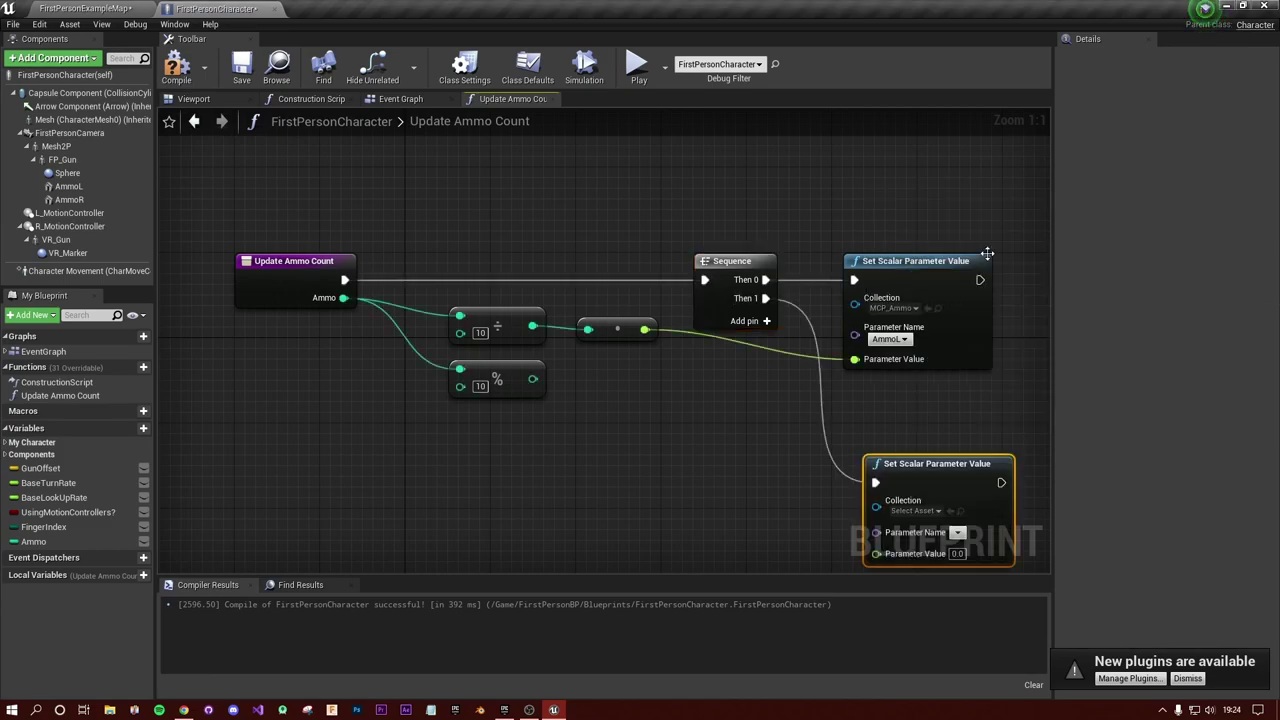
drag(916, 477, 896, 402)
click(912, 438)
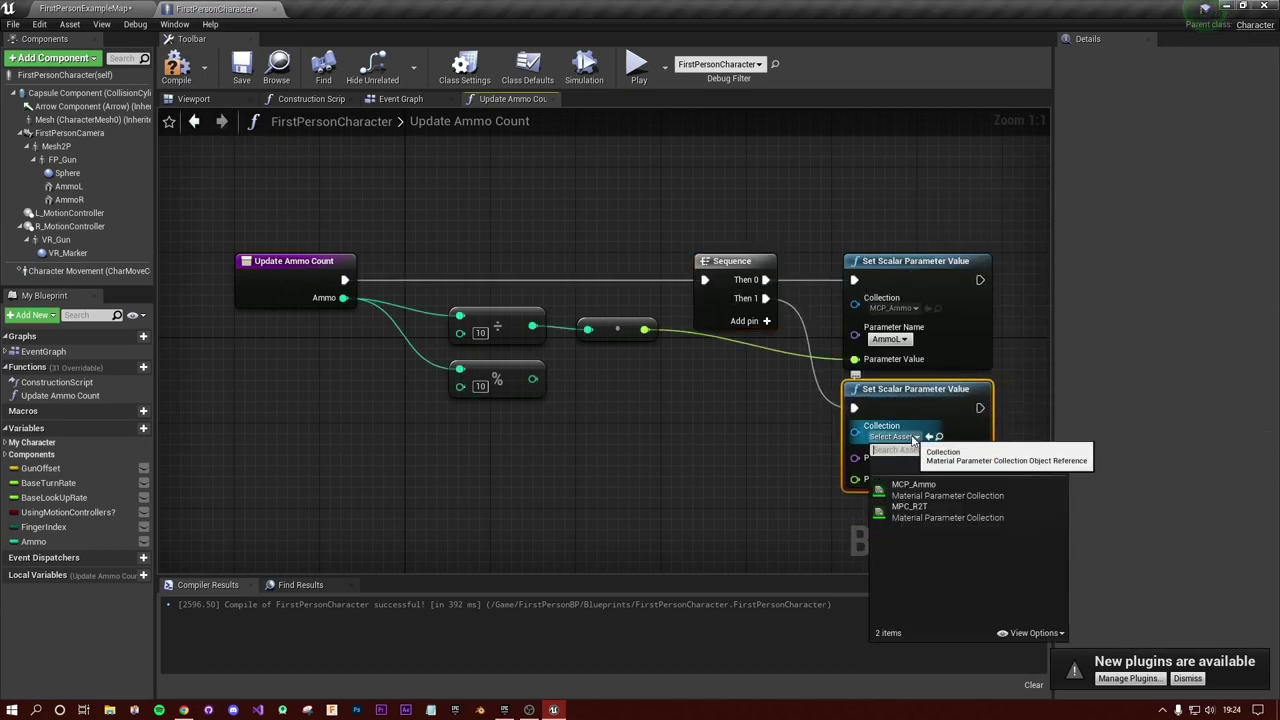
click(913, 486)
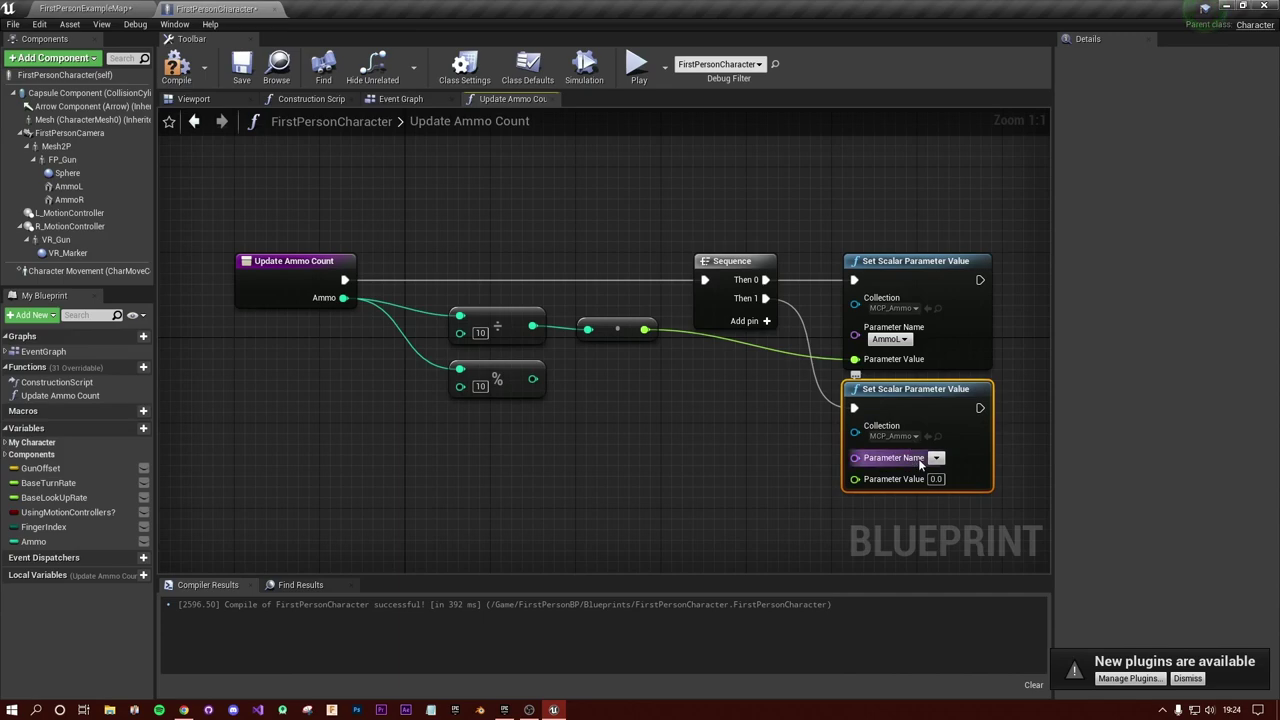
click(935, 458)
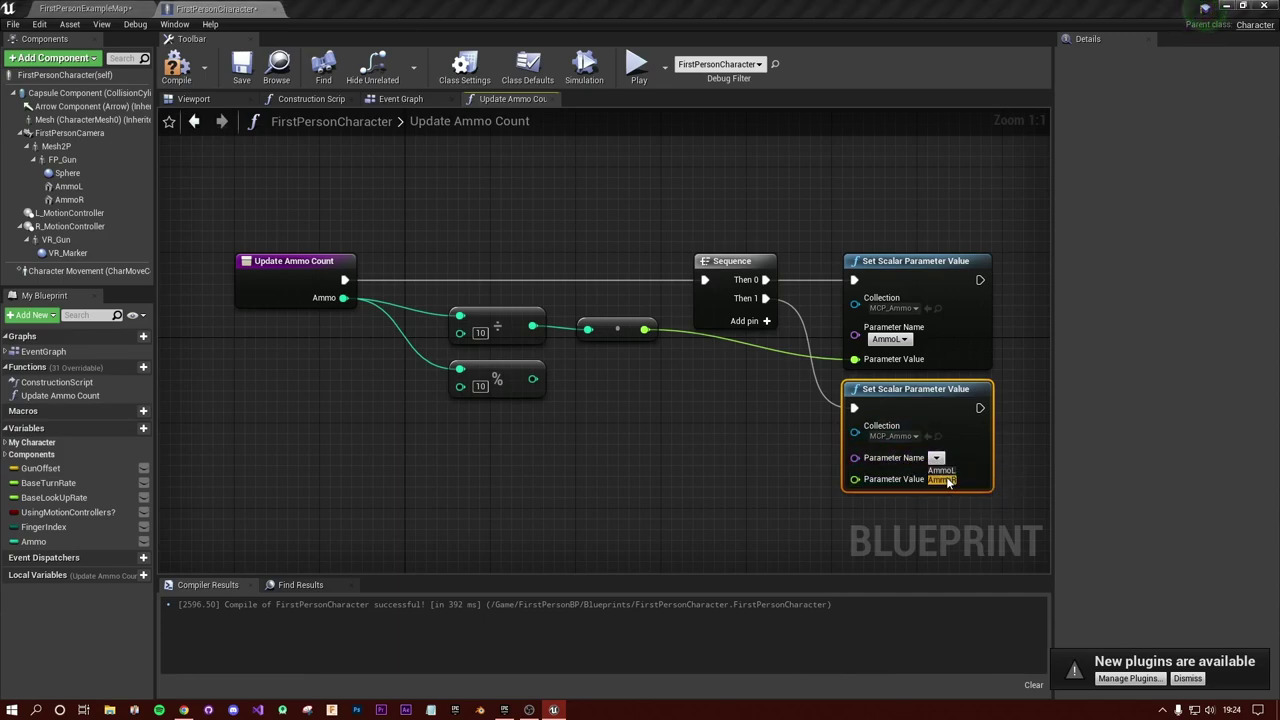
click(943, 480)
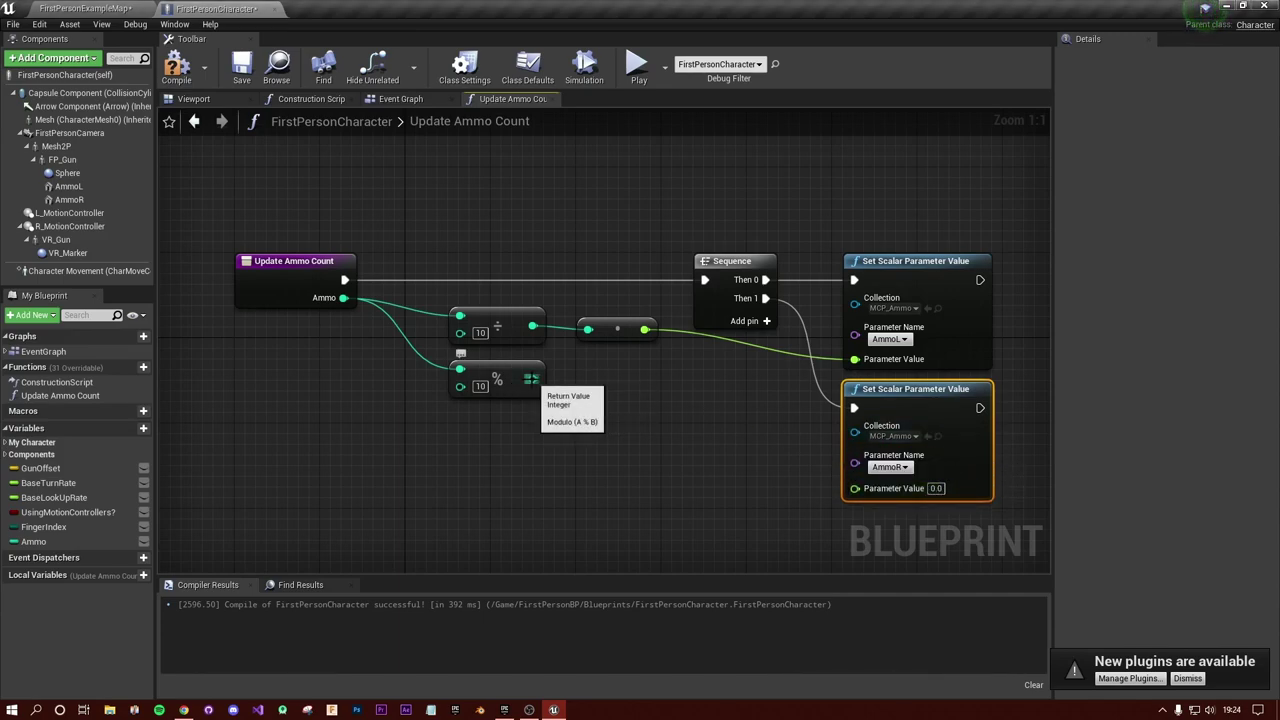
Step: Wire the modulo result into AmmoR's Parameter Value and connect Then 1 to it
drag(533, 379, 855, 488)
drag(686, 384, 613, 384)
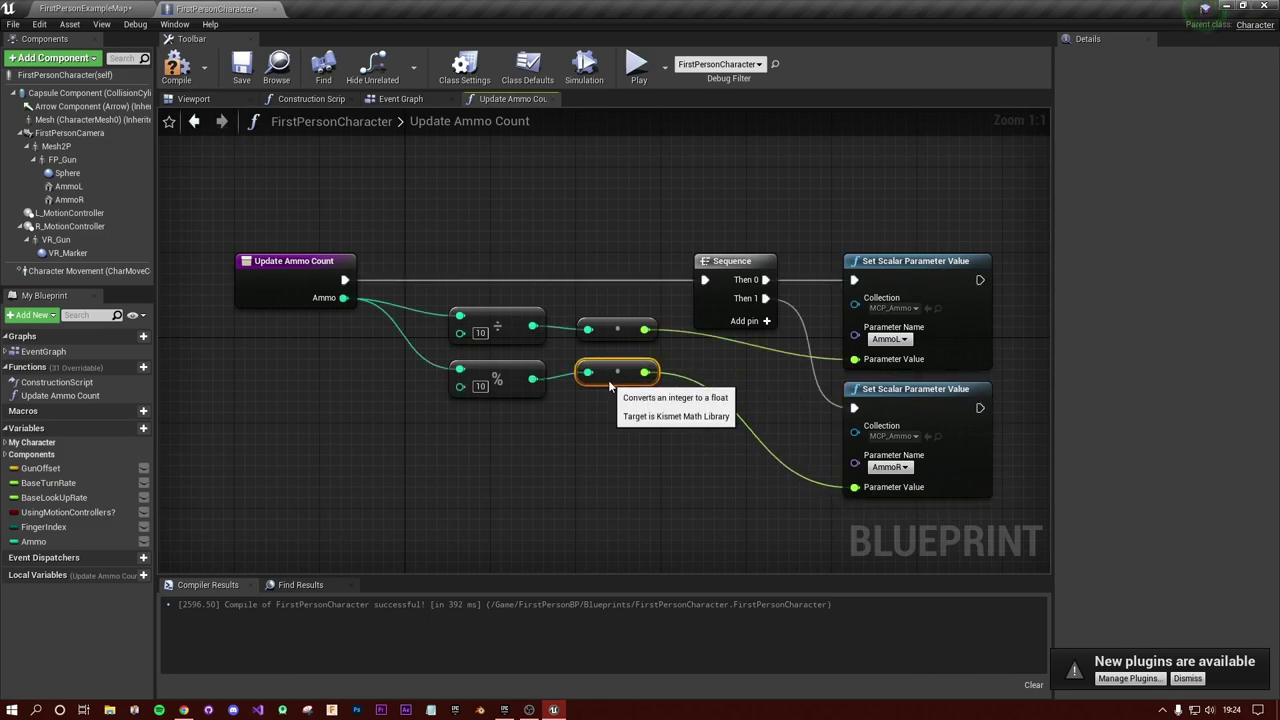
click(768, 454)
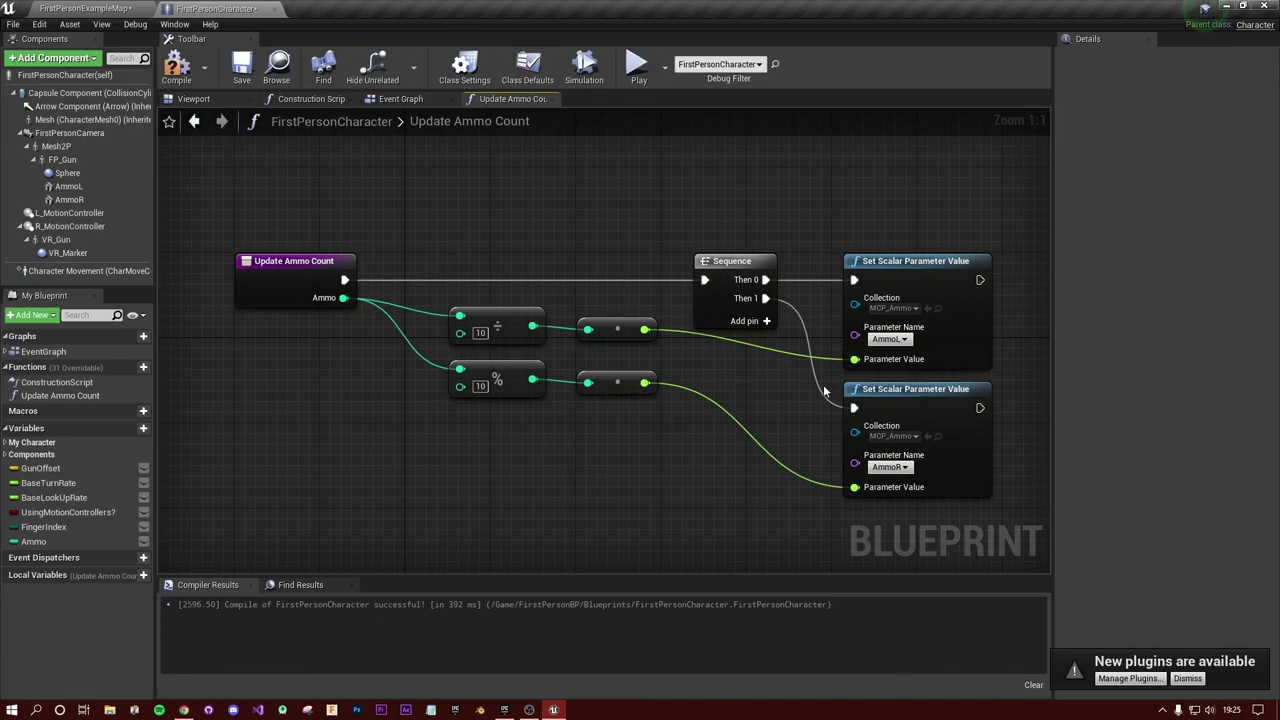
drag(823, 390, 853, 407)
Step: Place an Update Ammo Count call after Play Sound and feed it the Ammo variable
click(398, 99)
scroll(439, 193, up, 3)
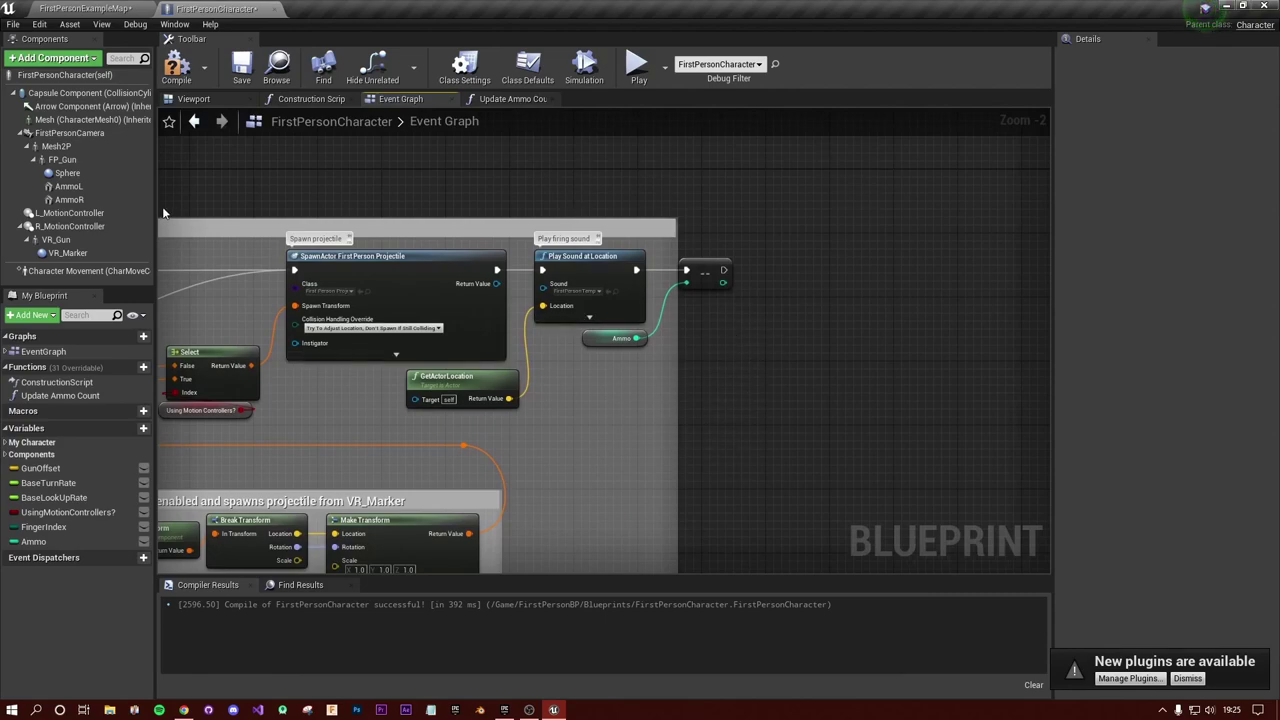
click(55, 395)
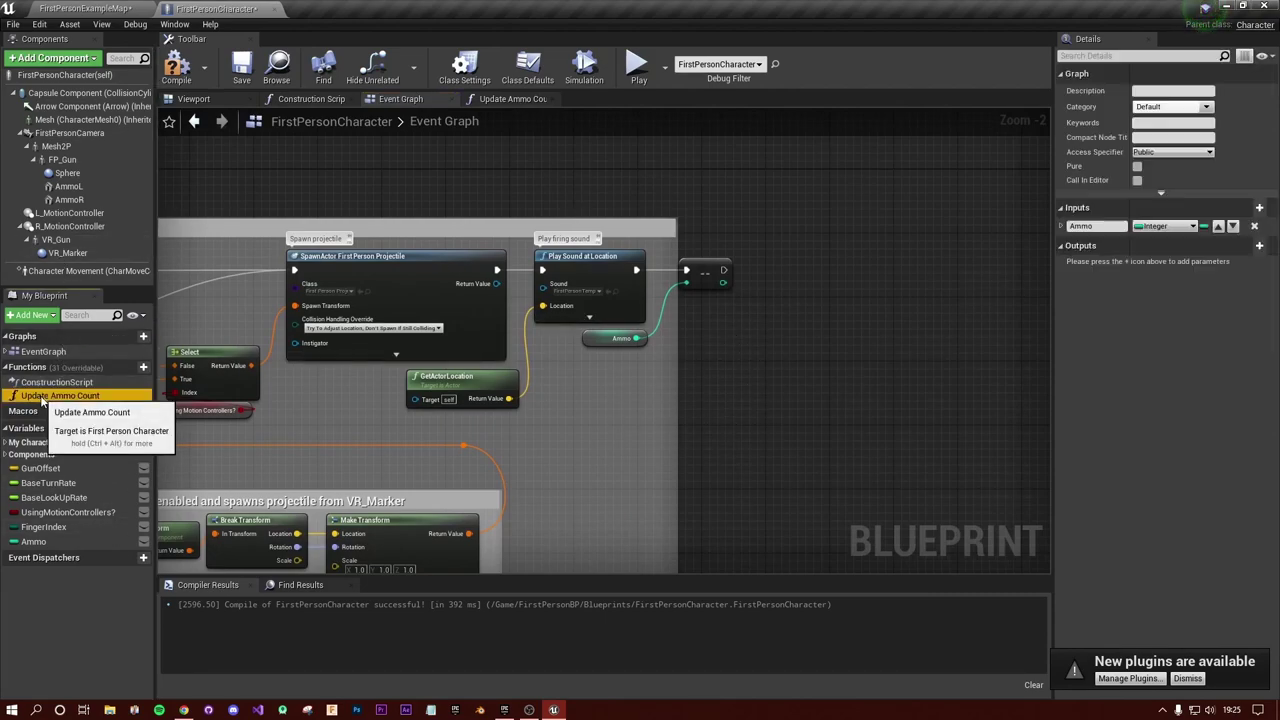
drag(40, 398, 724, 273)
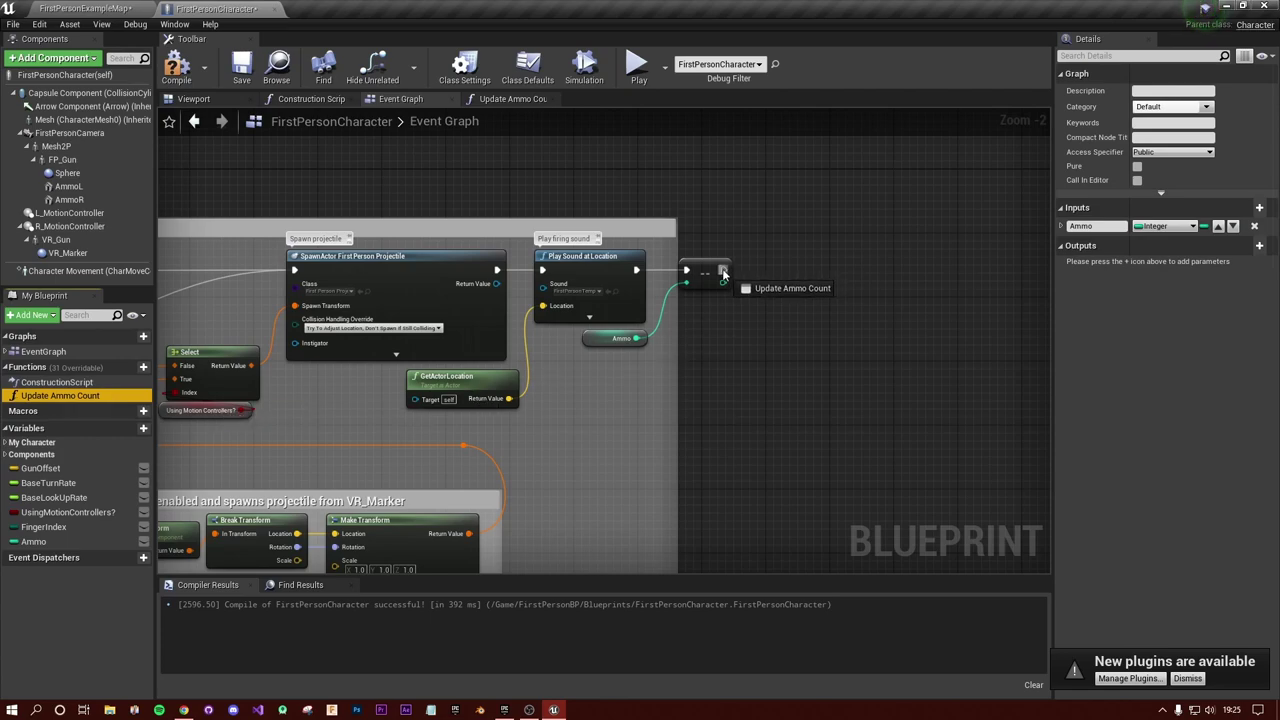
drag(810, 322, 756, 250)
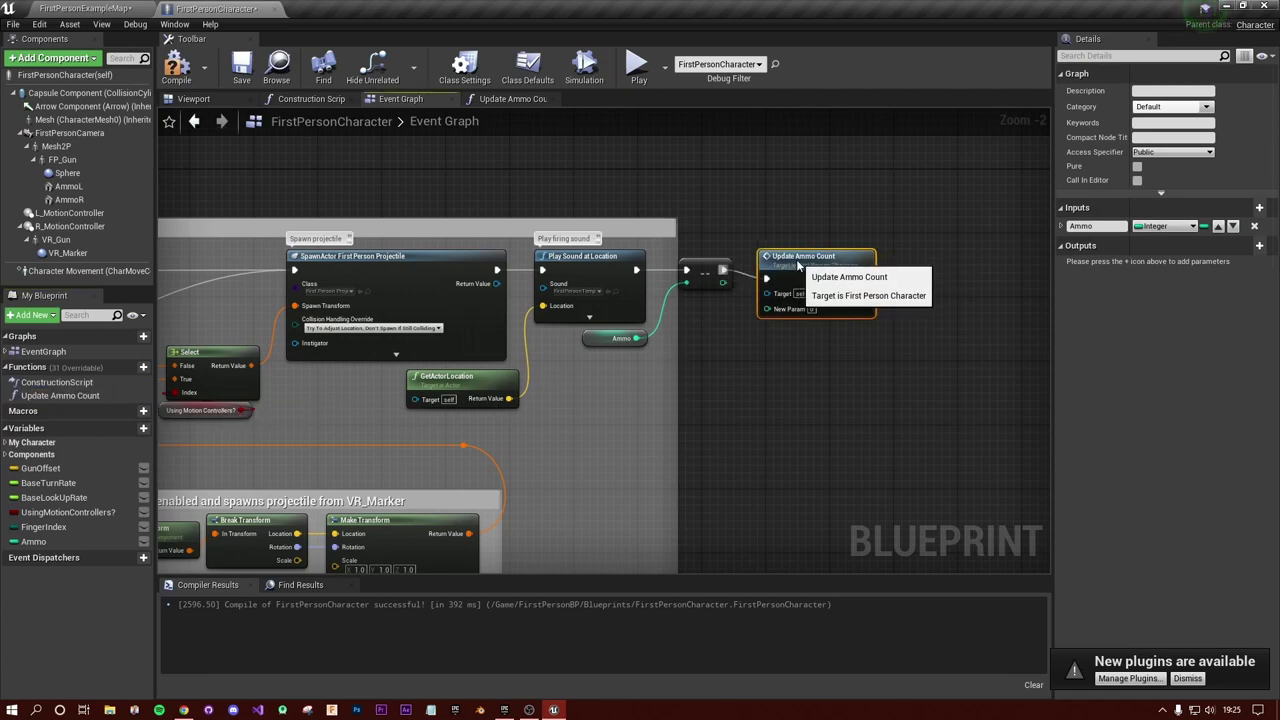
drag(636, 338, 760, 301)
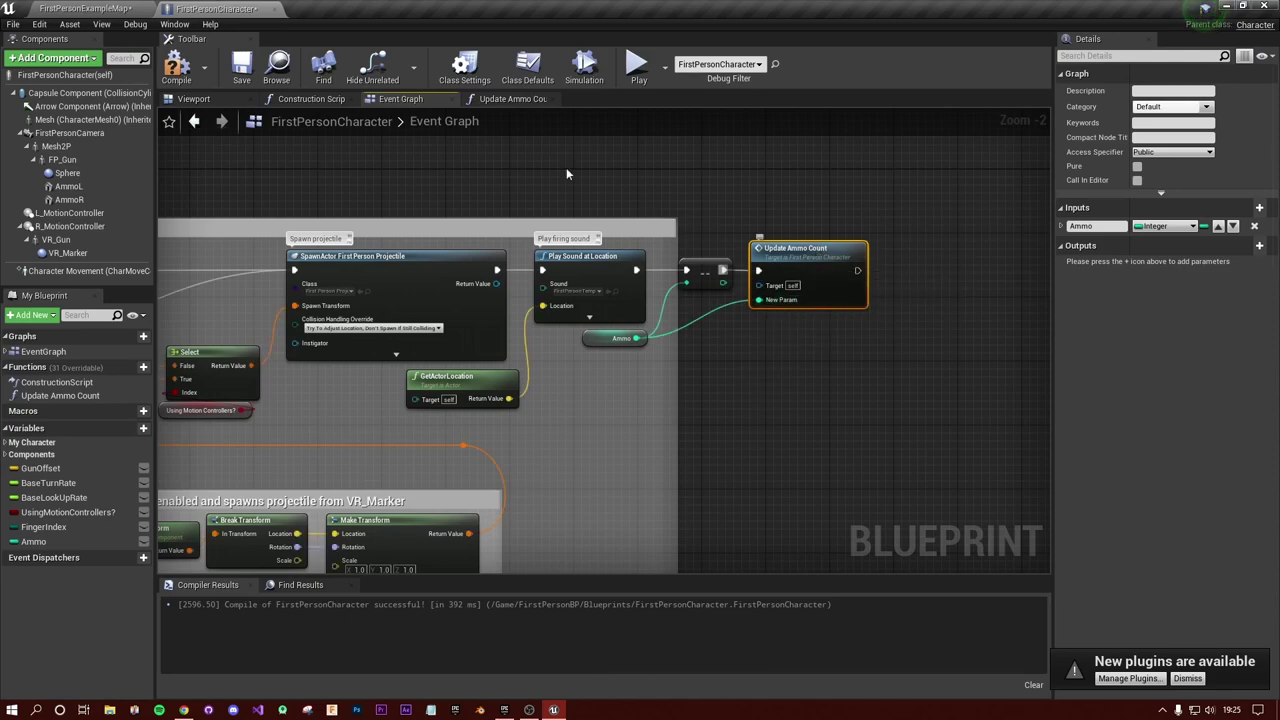
Step: Check the Update Ammo Count function's inputs in its graph
click(499, 101)
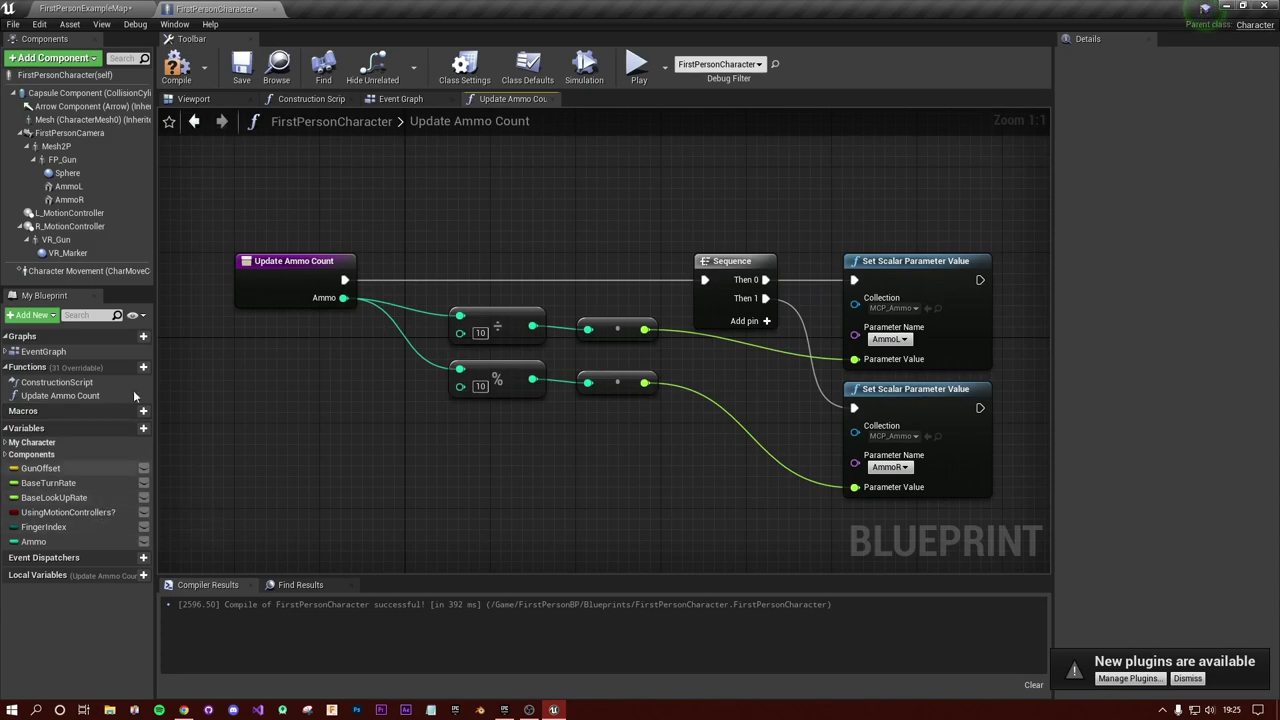
click(308, 264)
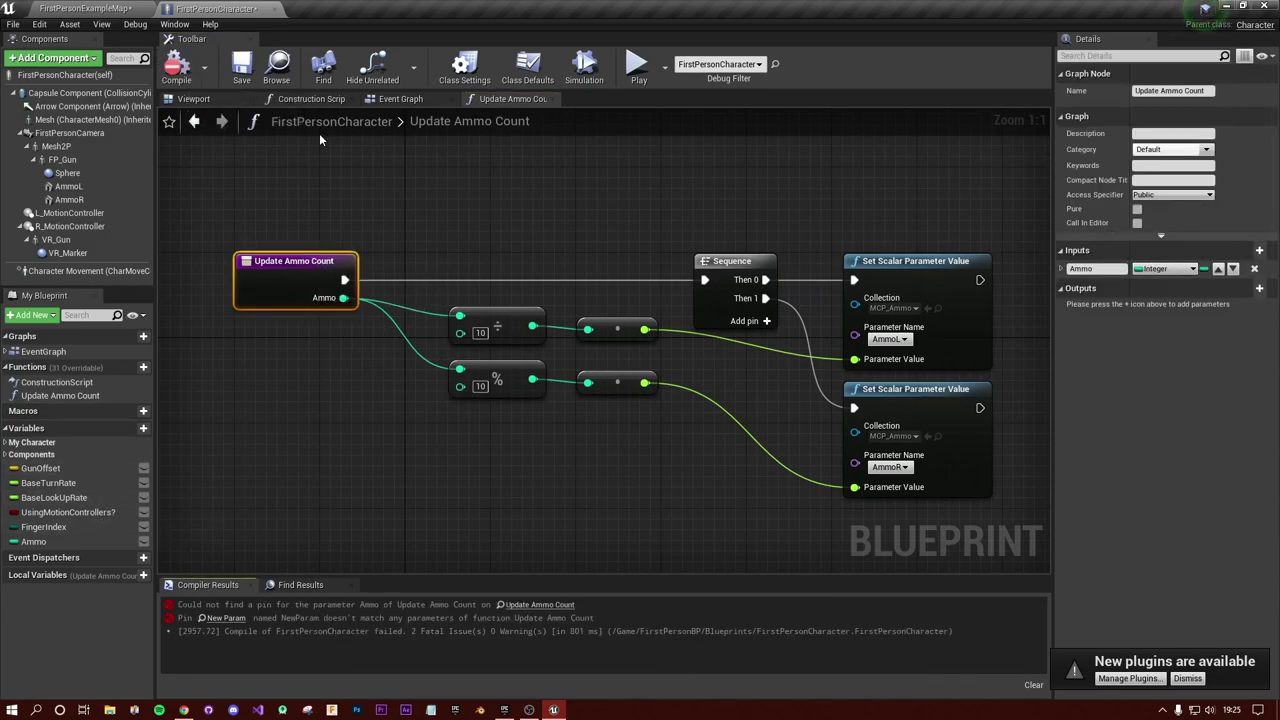
right_drag(500, 531, 541, 459)
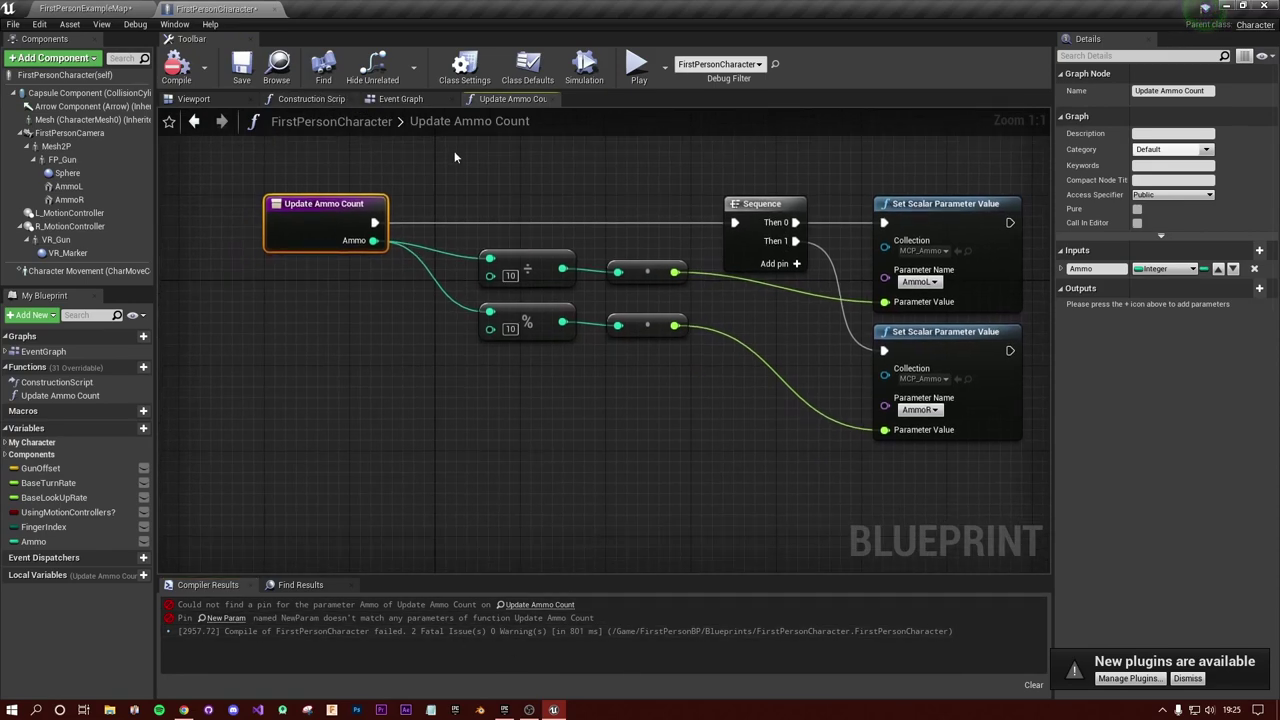
click(405, 99)
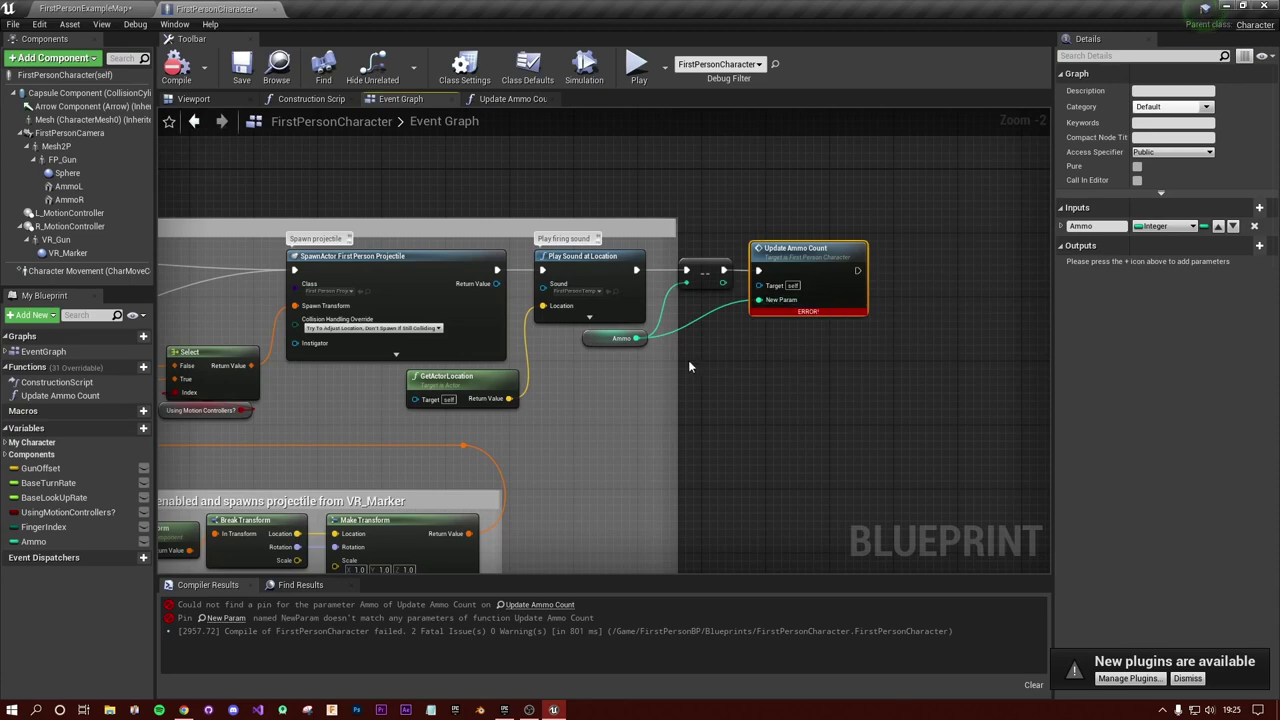
Step: Refresh the erroring Update Ammo Count call and reconnect Ammo to its Ammo pin
alt+click(707, 320)
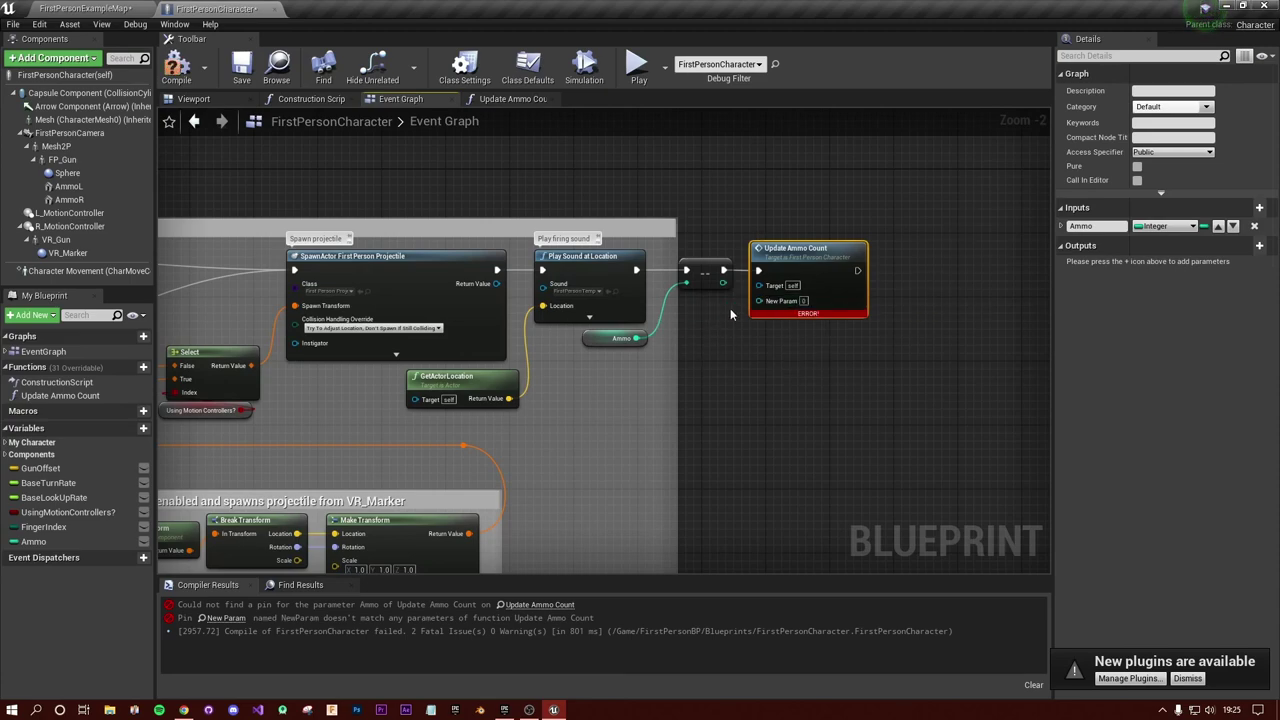
right_click(818, 260)
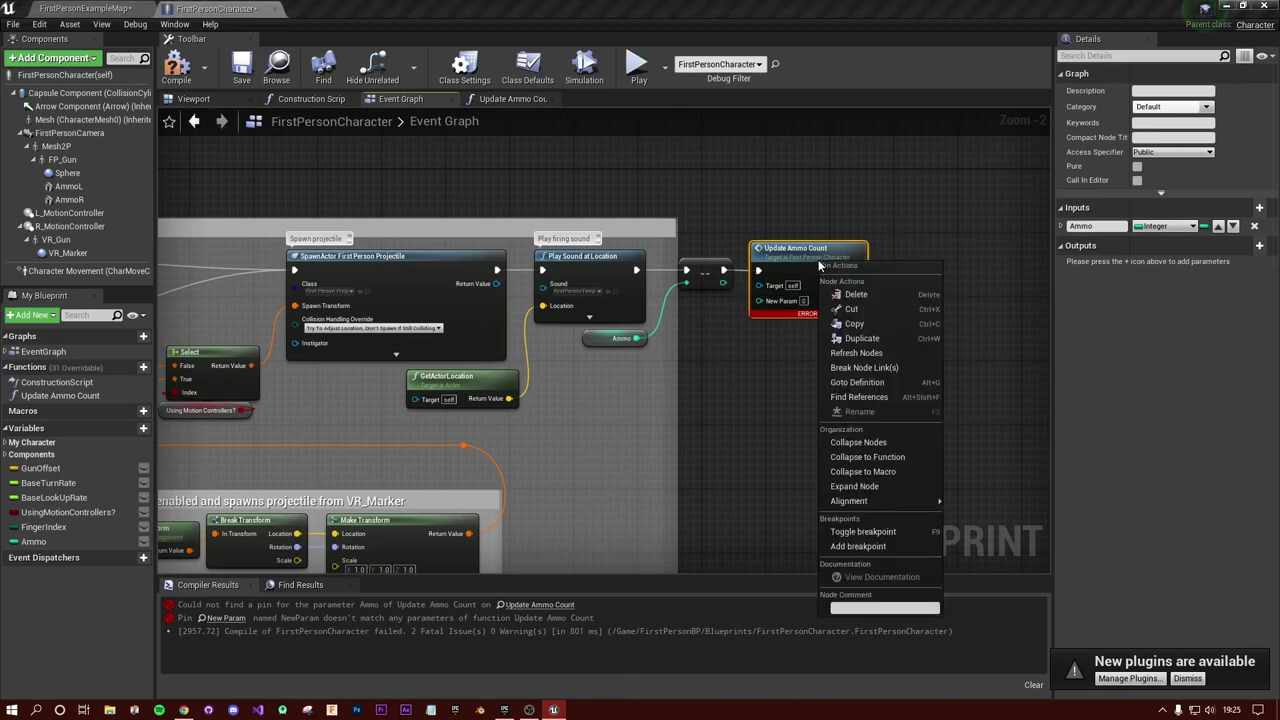
click(875, 357)
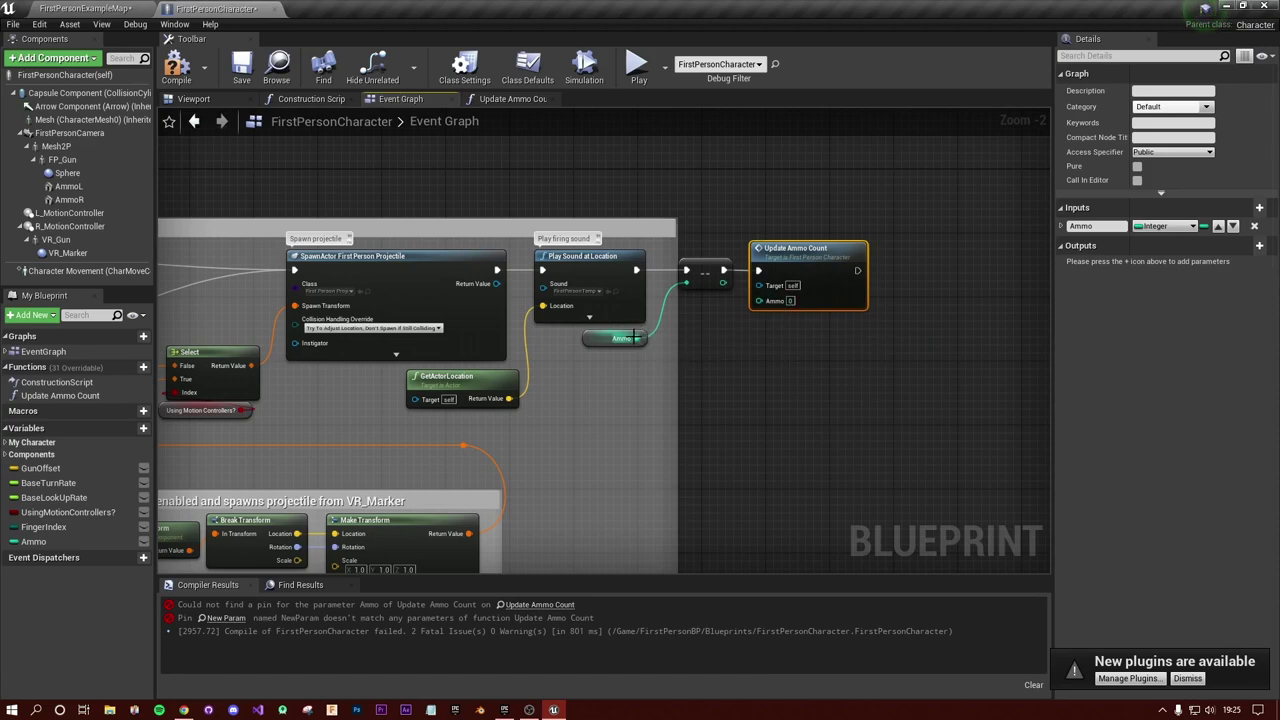
drag(634, 338, 761, 300)
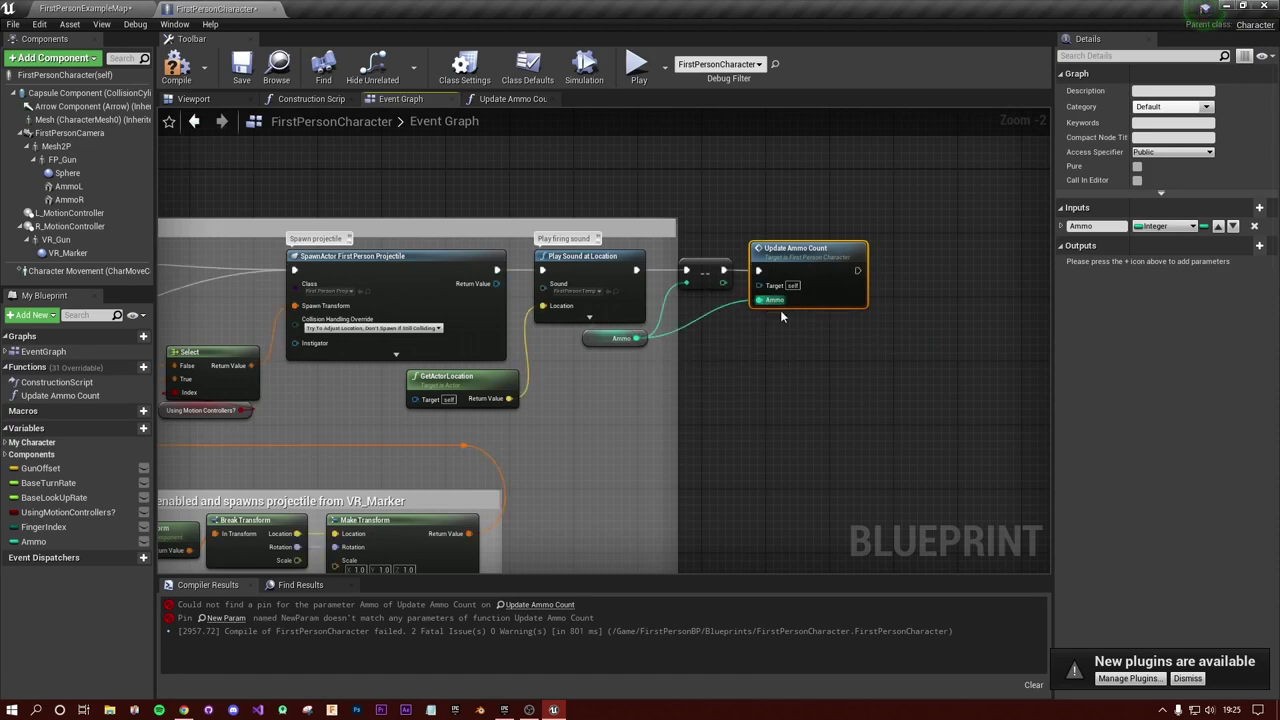
Step: Compile, then add an Update Ammo Count call after BeginPlay's SET, wired with Ammo
click(176, 68)
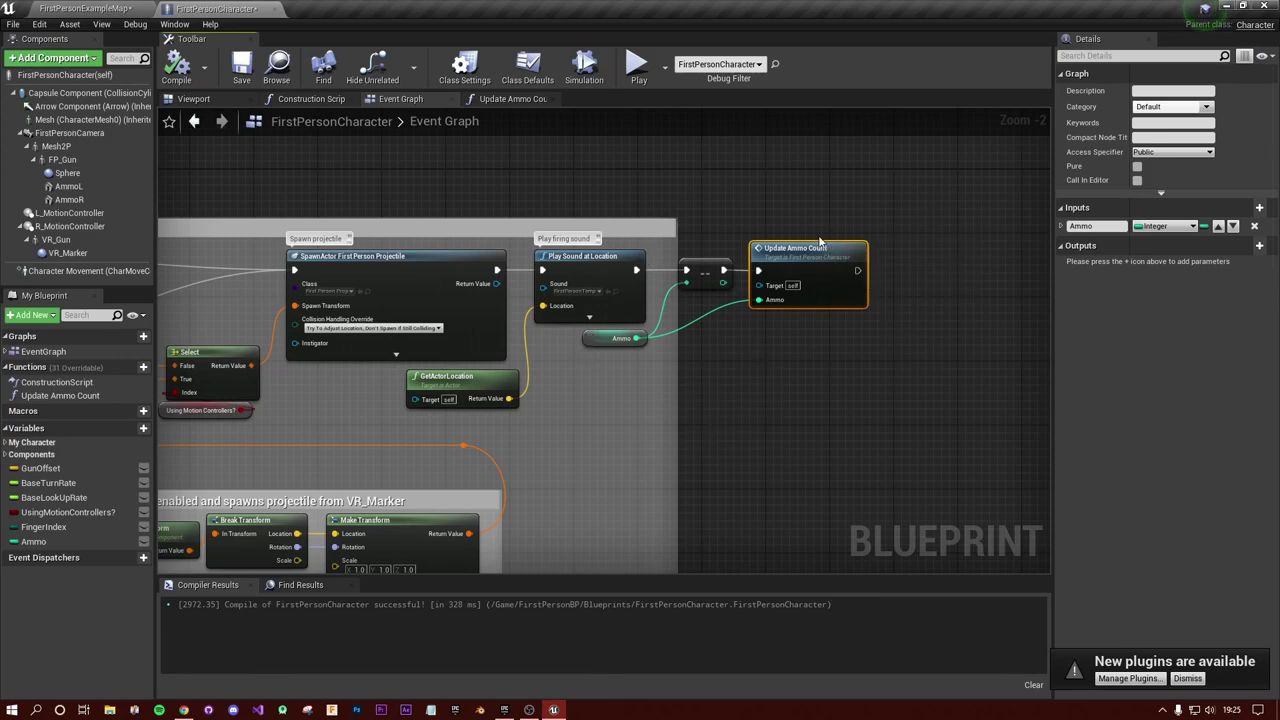
right_drag(668, 190, 838, 218)
right_drag(614, 258, 656, 260)
right_drag(560, 257, 749, 245)
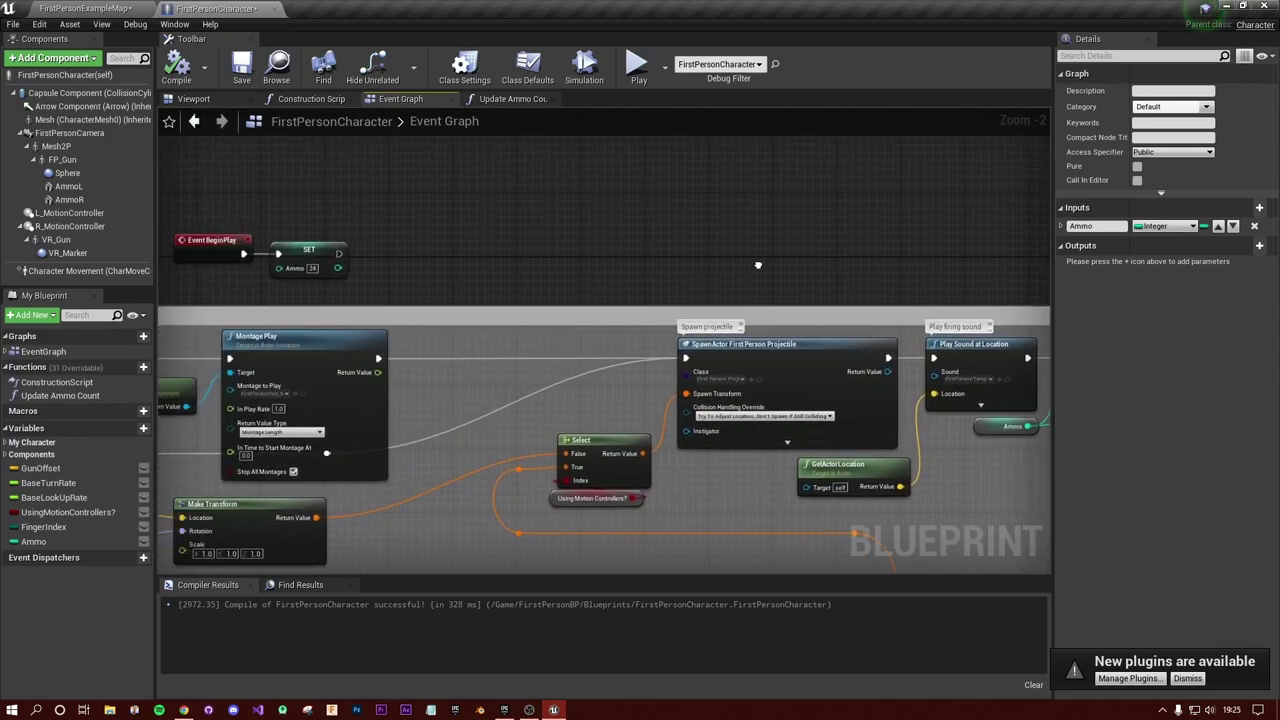
right_drag(656, 240, 756, 271)
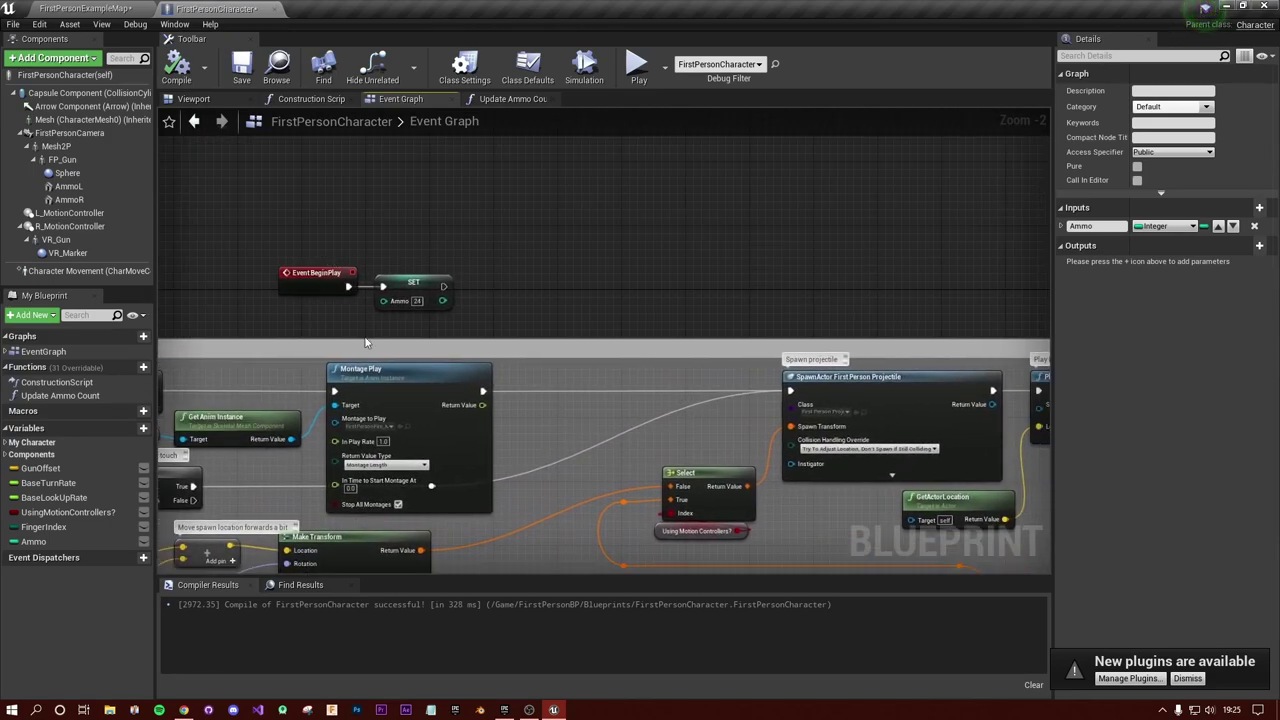
drag(60, 395, 526, 275)
click(640, 315)
Step: Recompile and run a test play from the Viewport, seeing the gun read 24
click(195, 99)
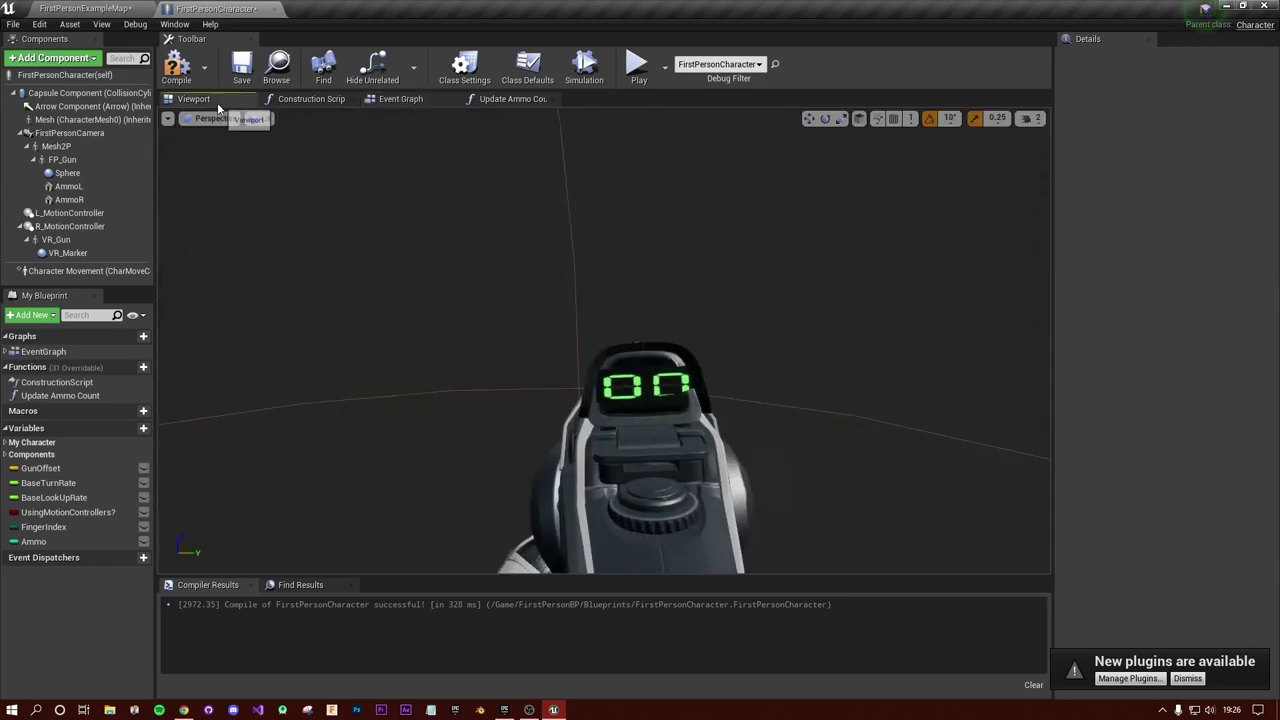
click(178, 70)
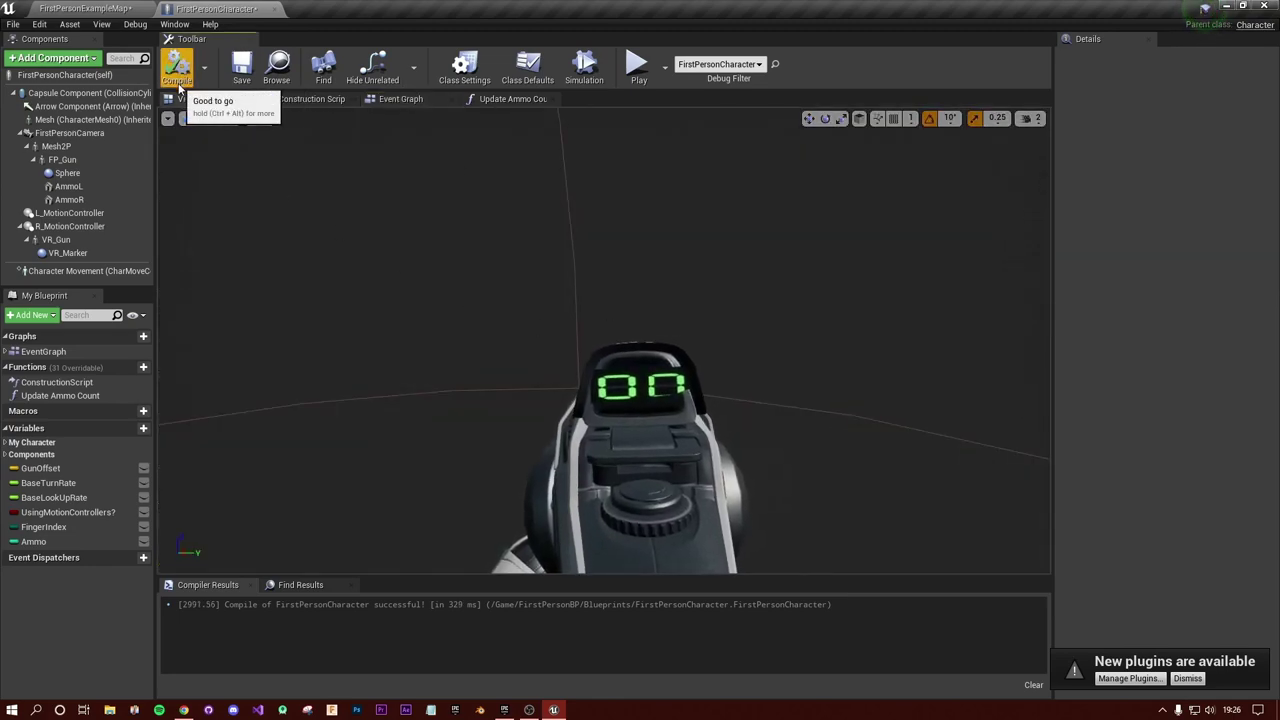
click(638, 66)
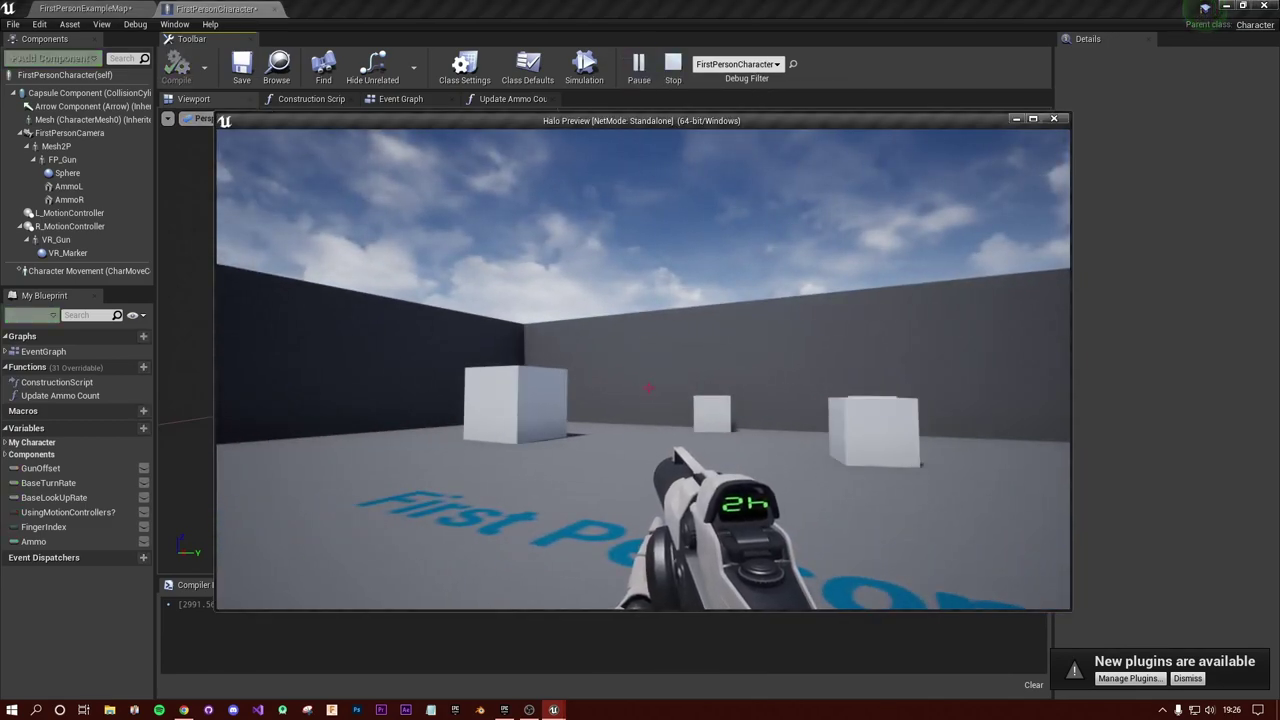
key(Escape)
Step: Rotate the AmmoR and AmmoL digit planes to yaw 270
click(672, 395)
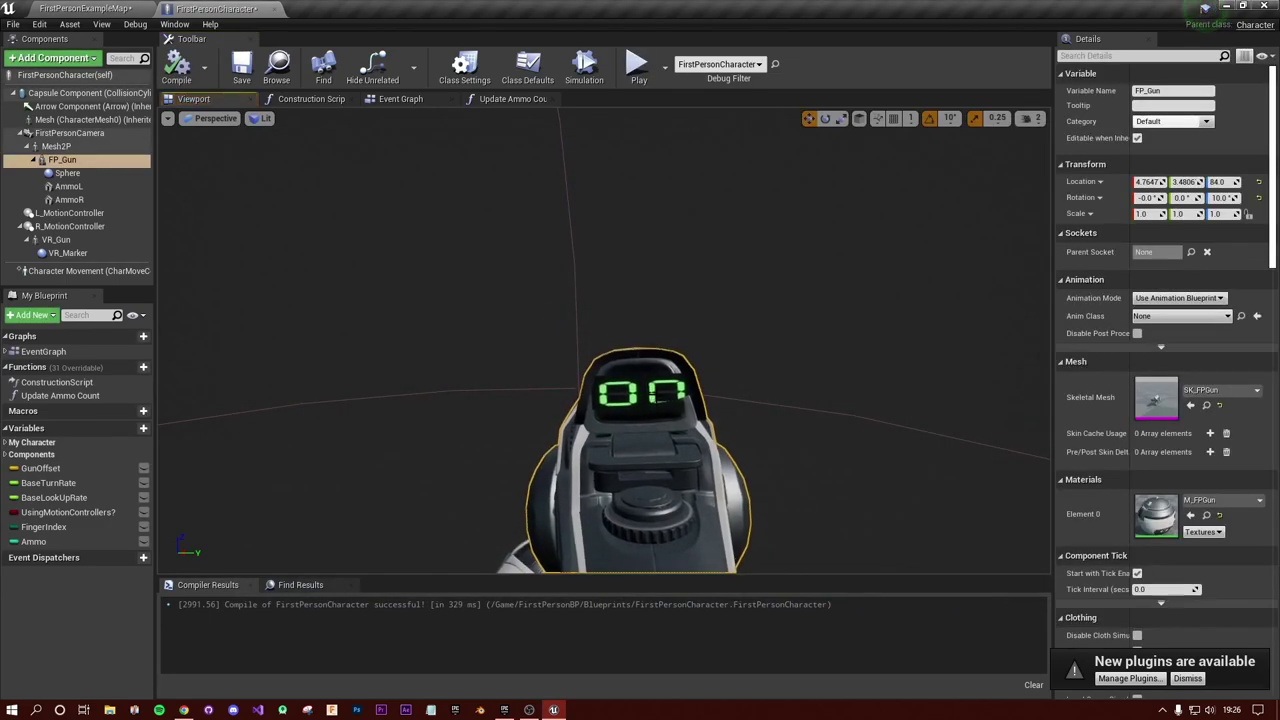
key(e)
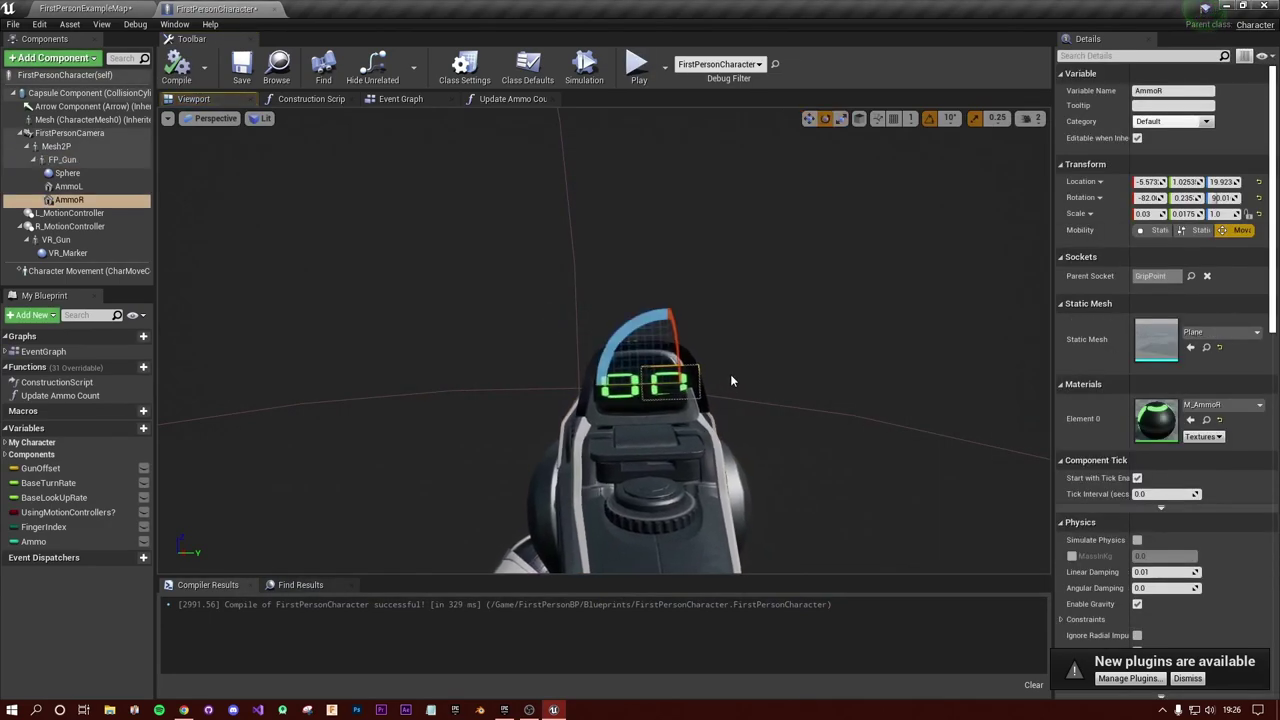
drag(616, 322, 751, 383)
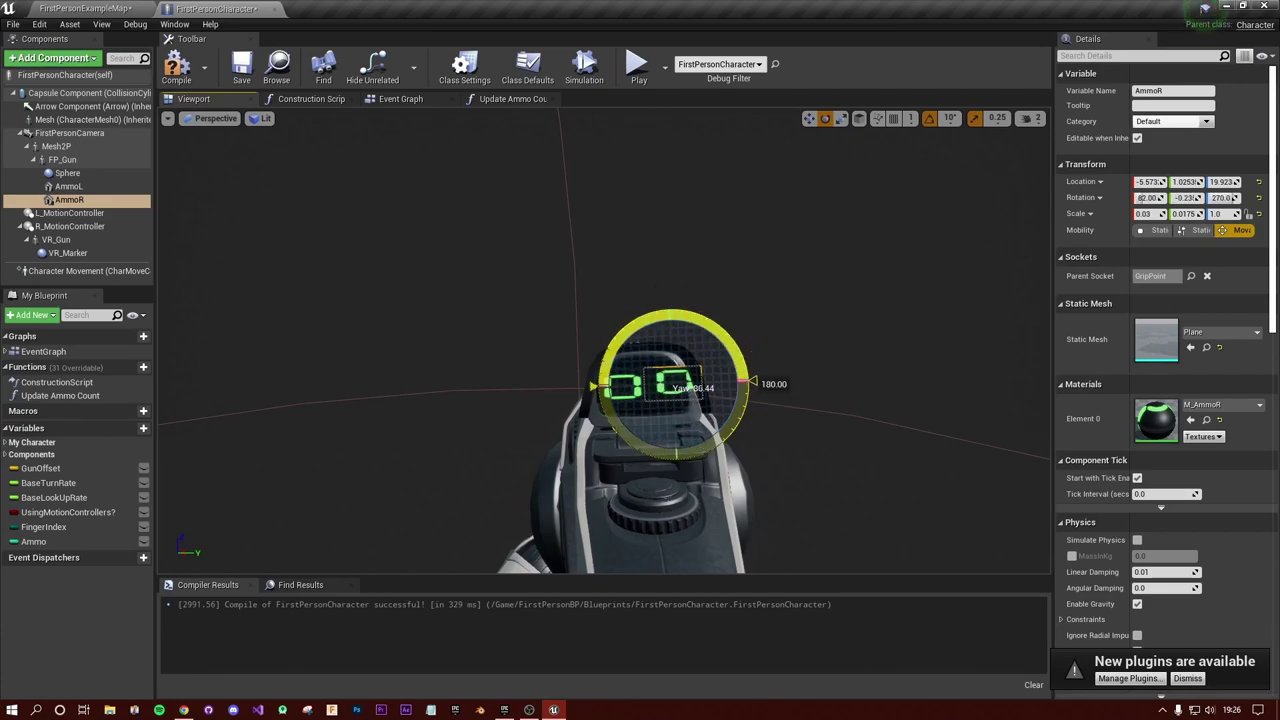
click(613, 393)
drag(613, 393, 725, 393)
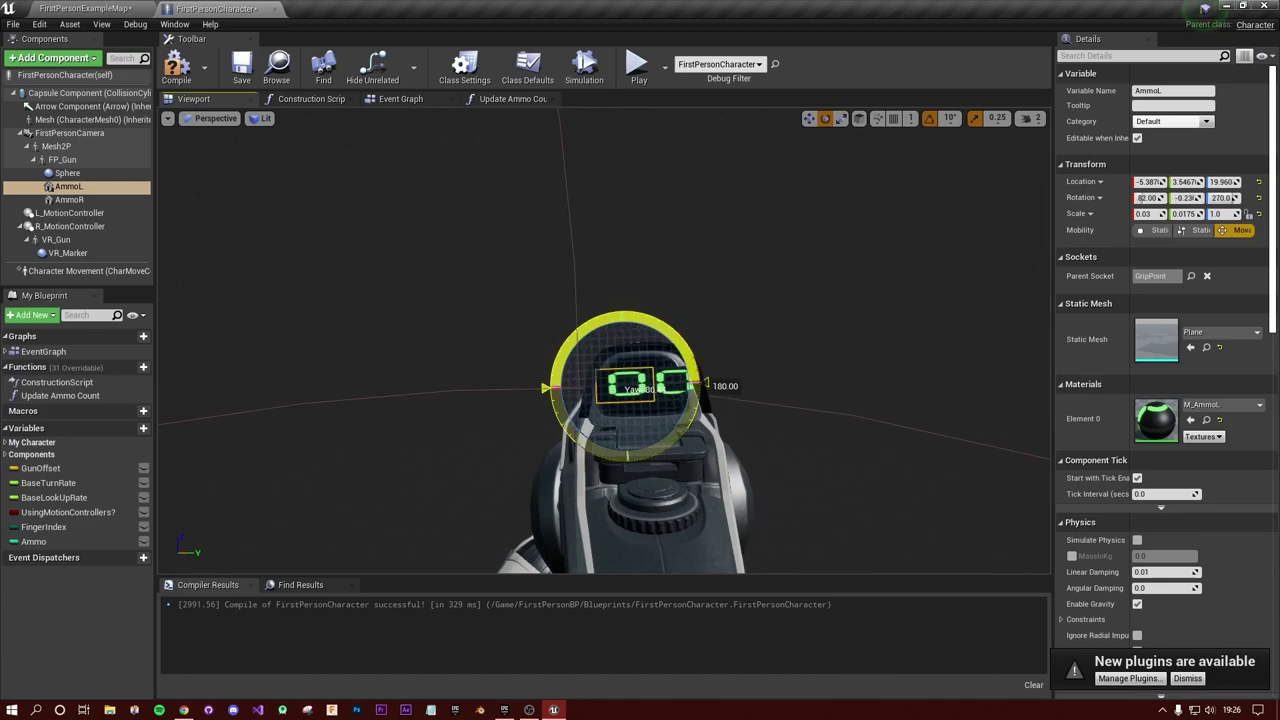
Step: Recompile and orbit to the gun's side to check the realigned digit planes
click(177, 68)
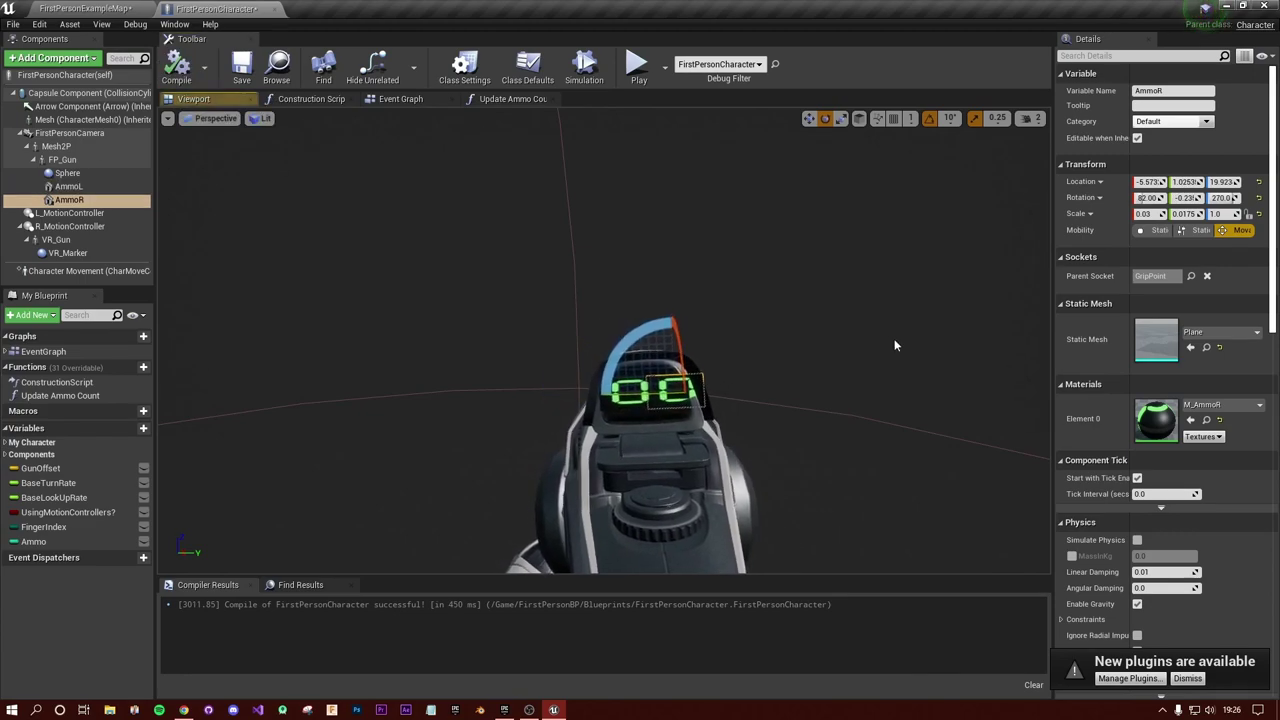
click(810, 118)
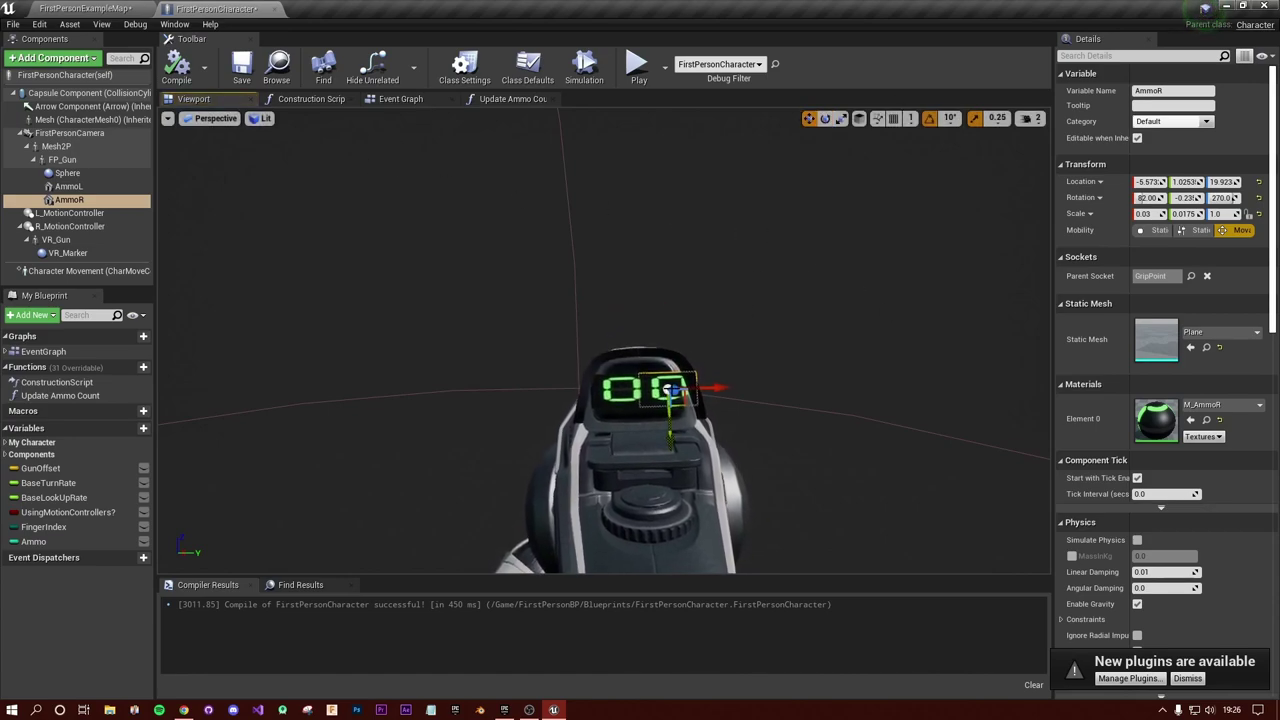
alt+drag(540, 380, 684, 377)
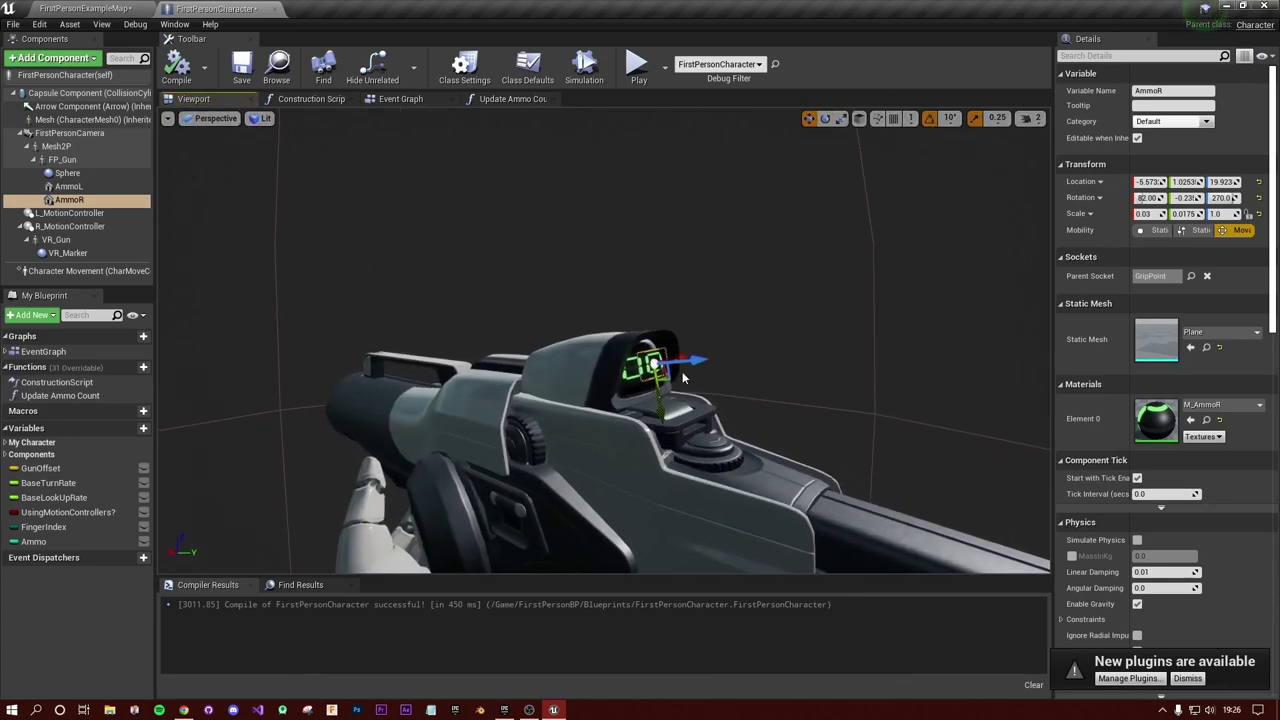
click(638, 381)
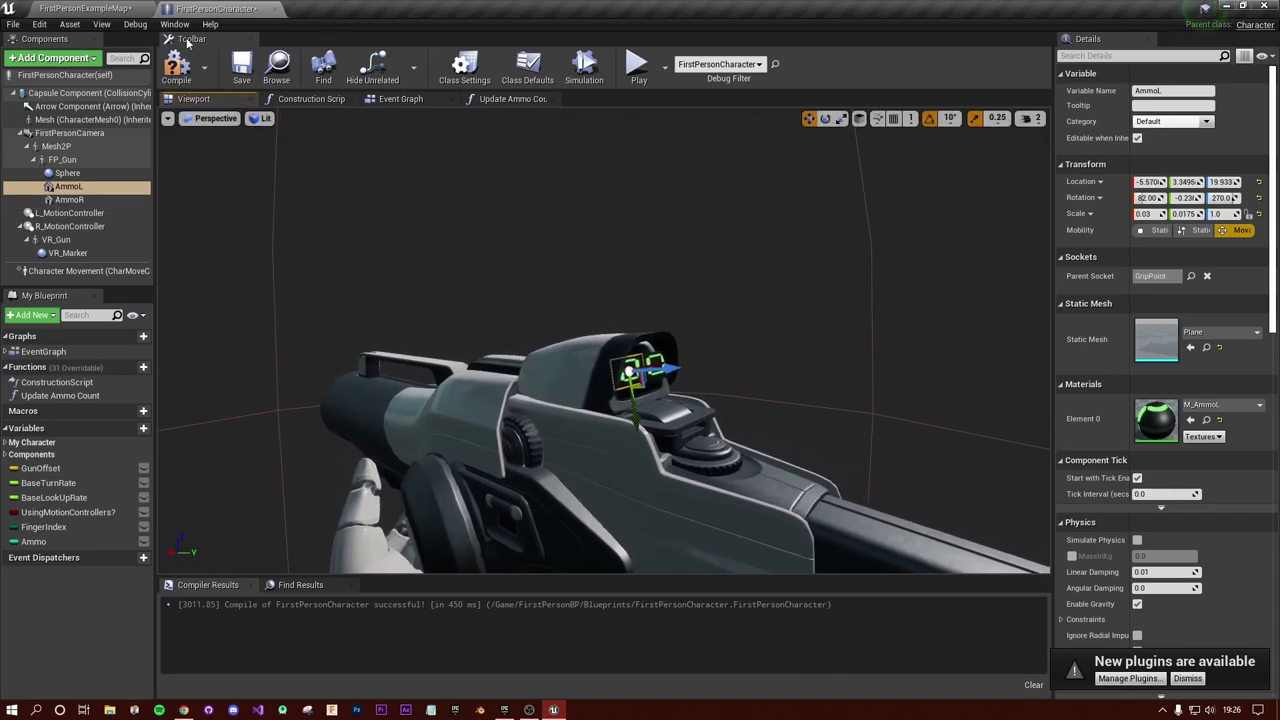
click(176, 68)
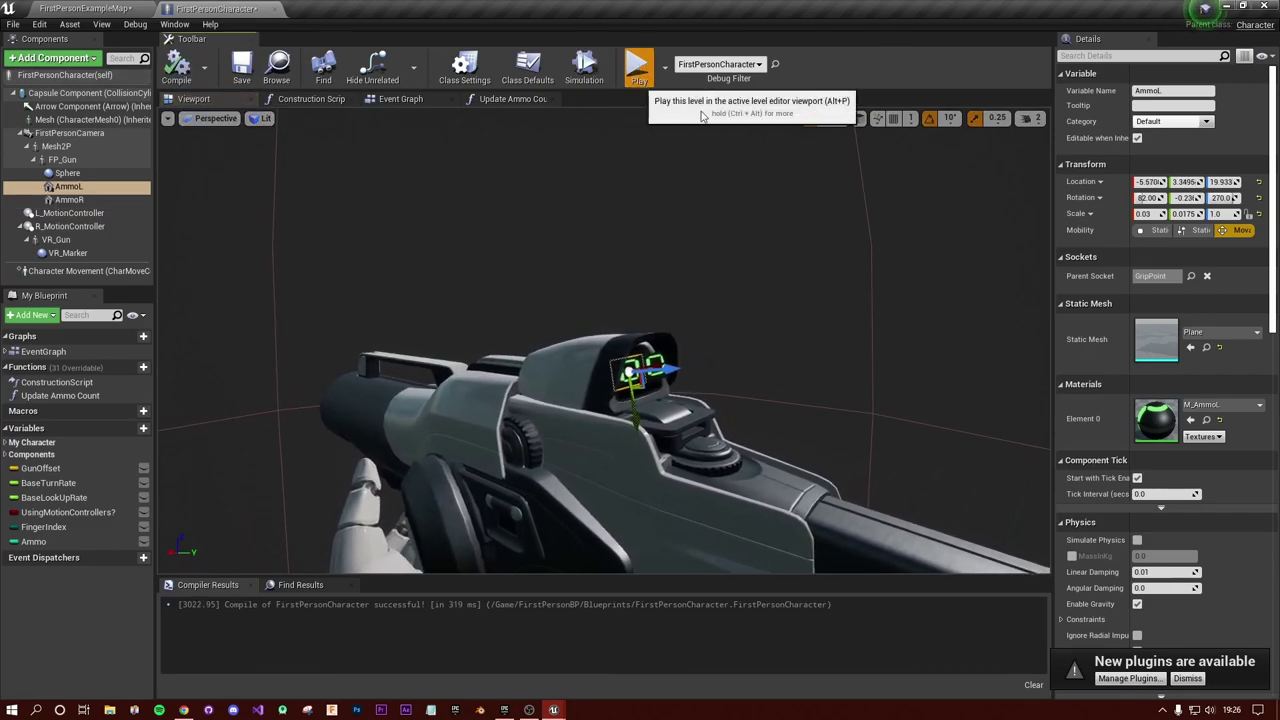
click(638, 68)
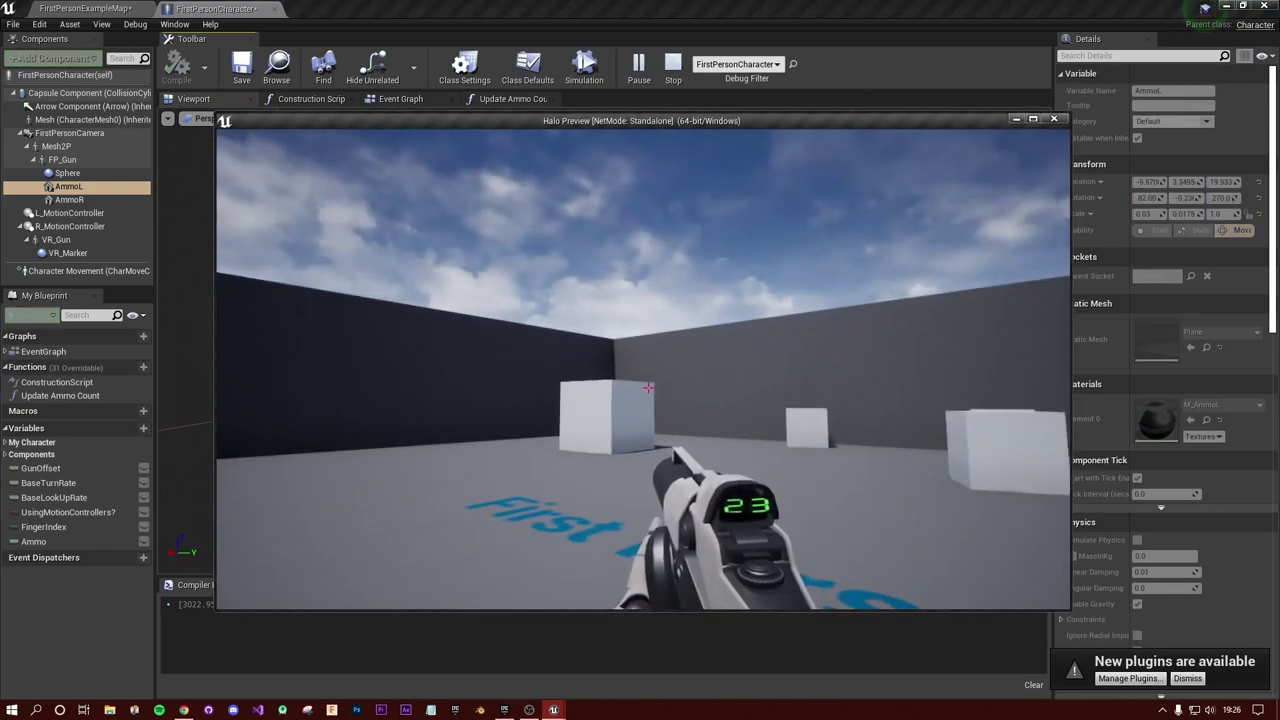
click(648, 388)
click(648, 388)
click(648, 388)
click(648, 388)
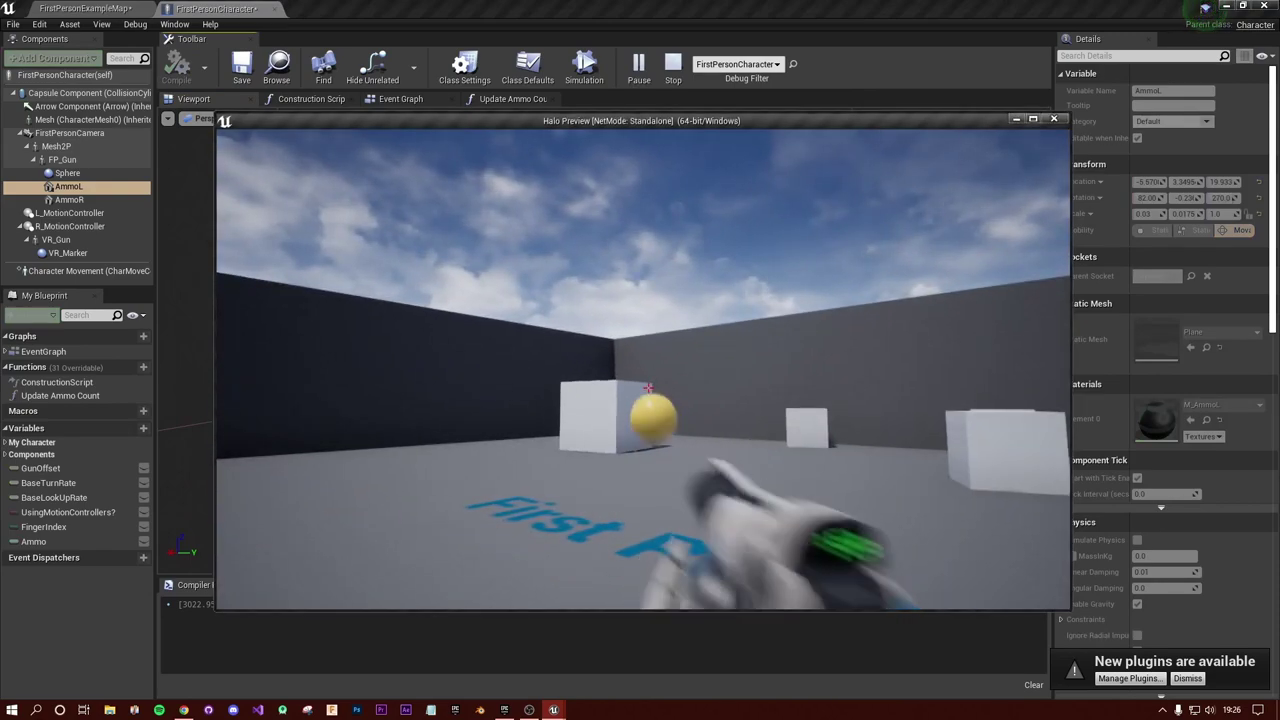
click(648, 388)
click(648, 388)
click(648, 388)
click(648, 388)
click(648, 388)
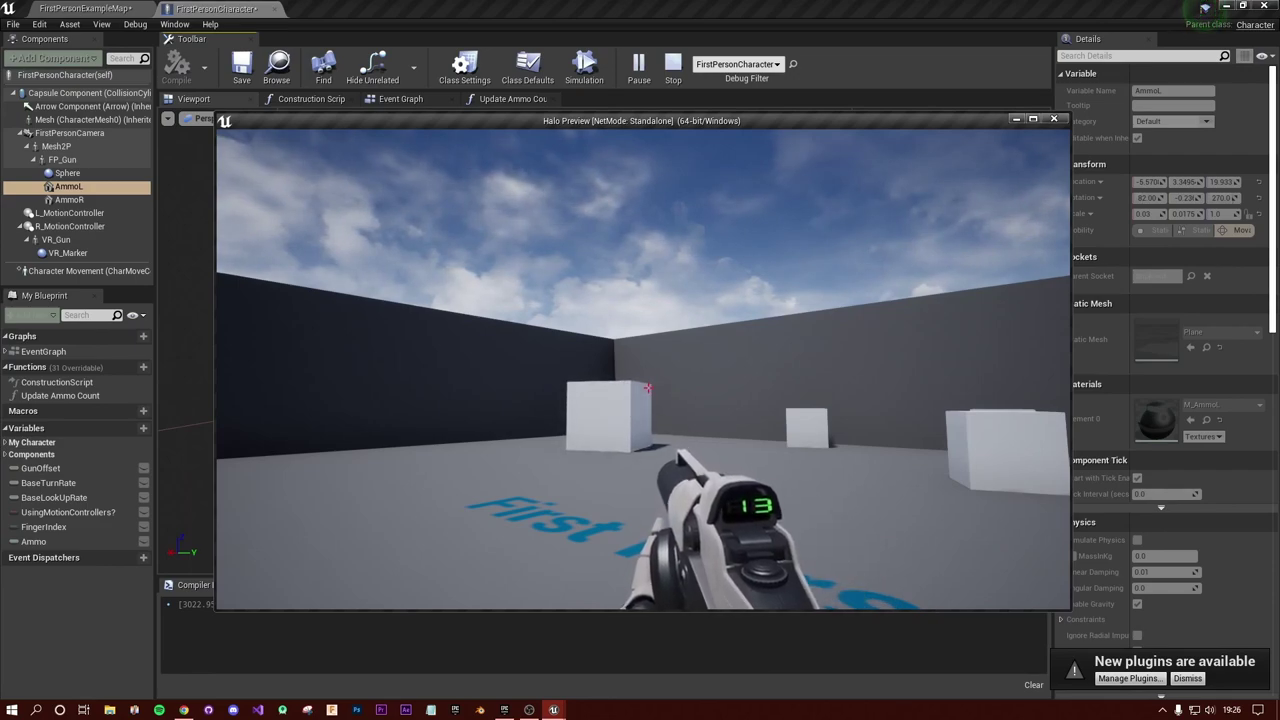
key(Escape)
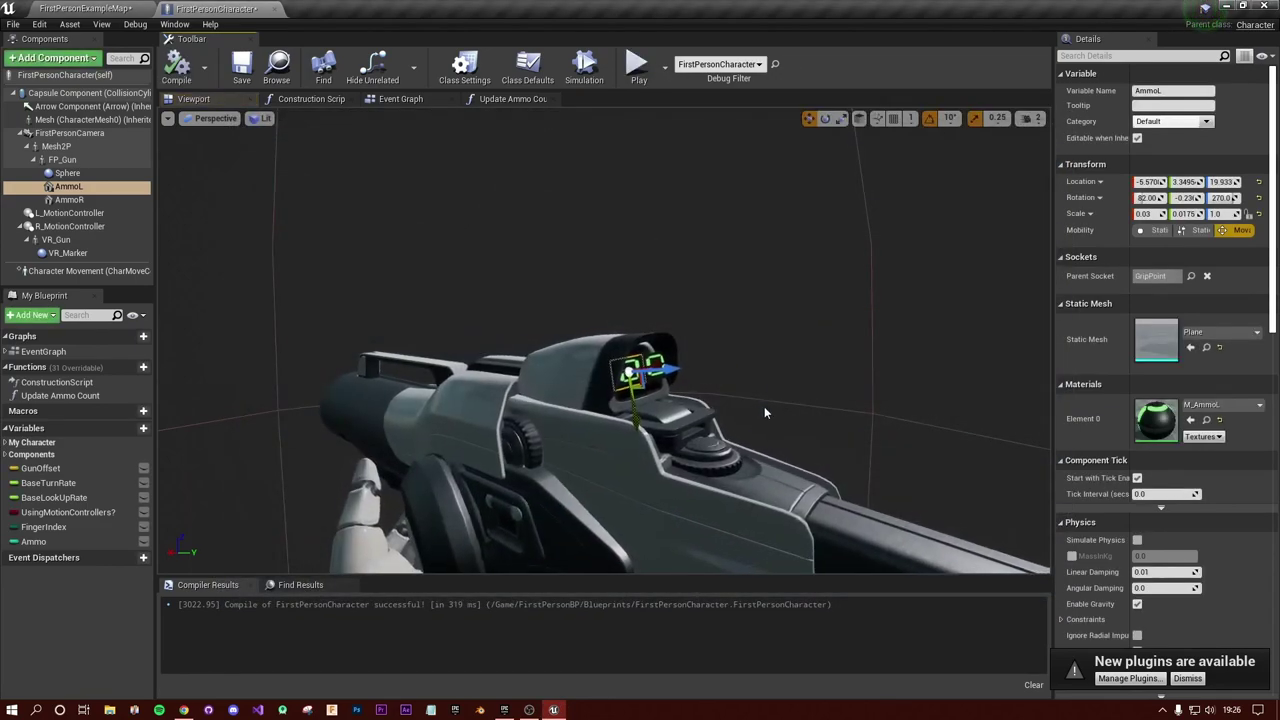